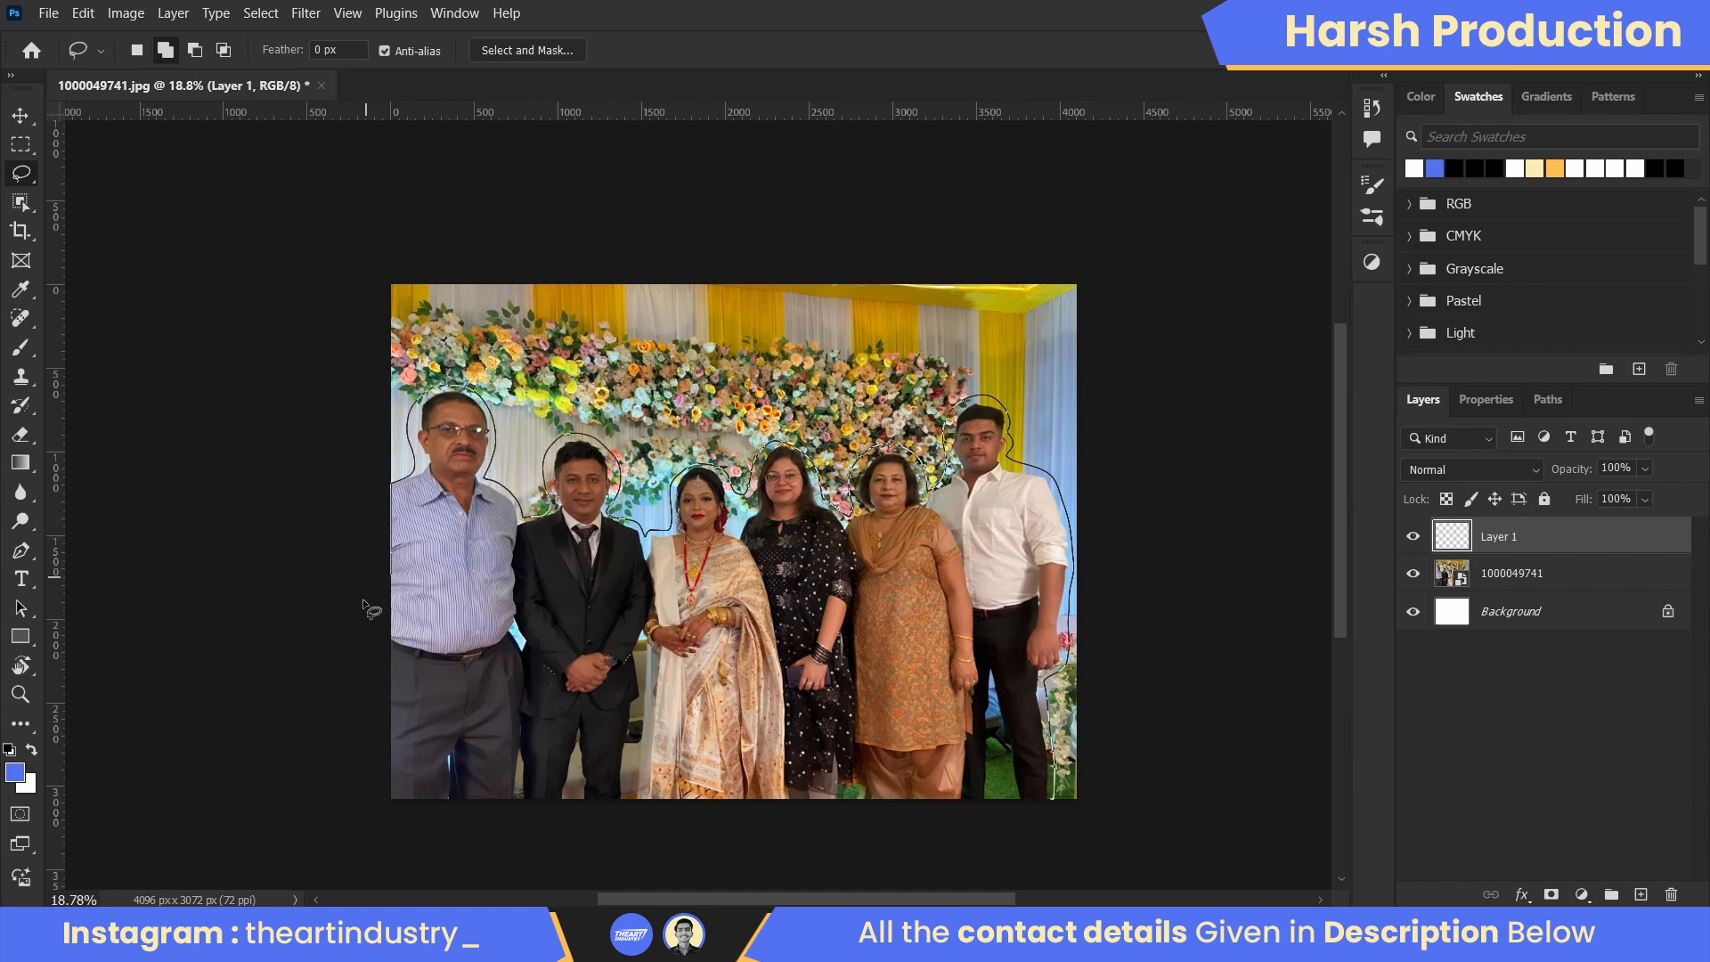
- Lasso around the six people, run Generative Fill with the prompt "remove" and keep the second variation
left_click_drag(1029, 834, 1044, 833)
left_click(611, 841)
type("remove")
key("Return")
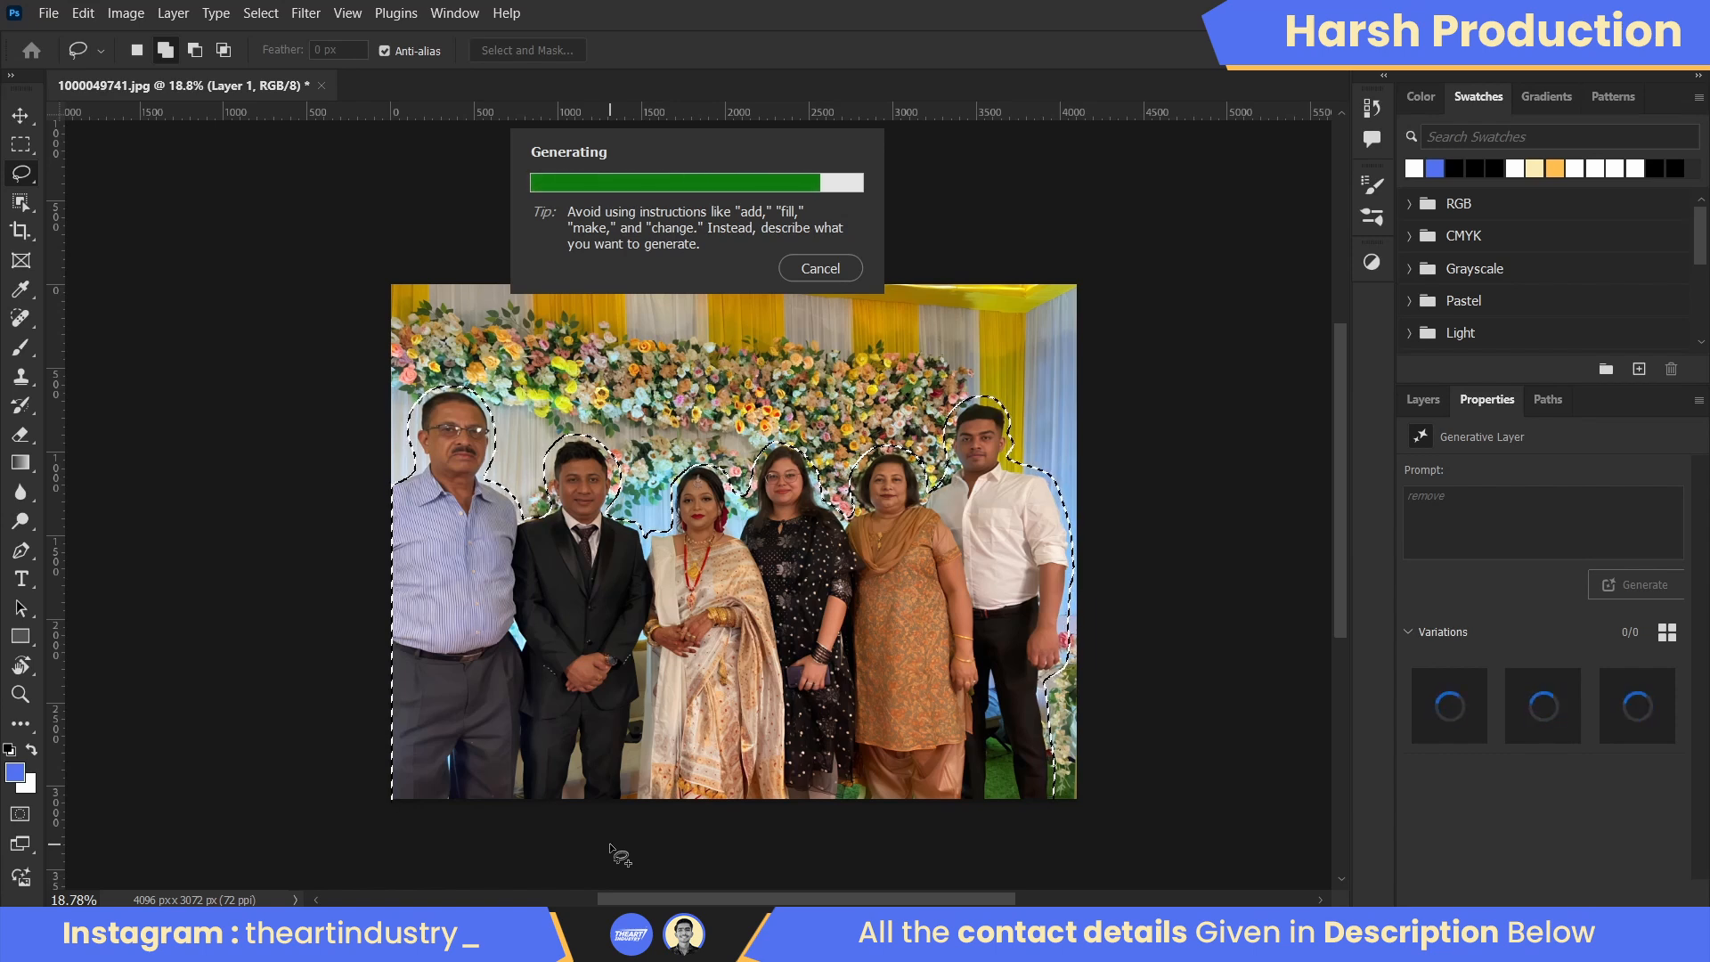
left_click(1547, 717)
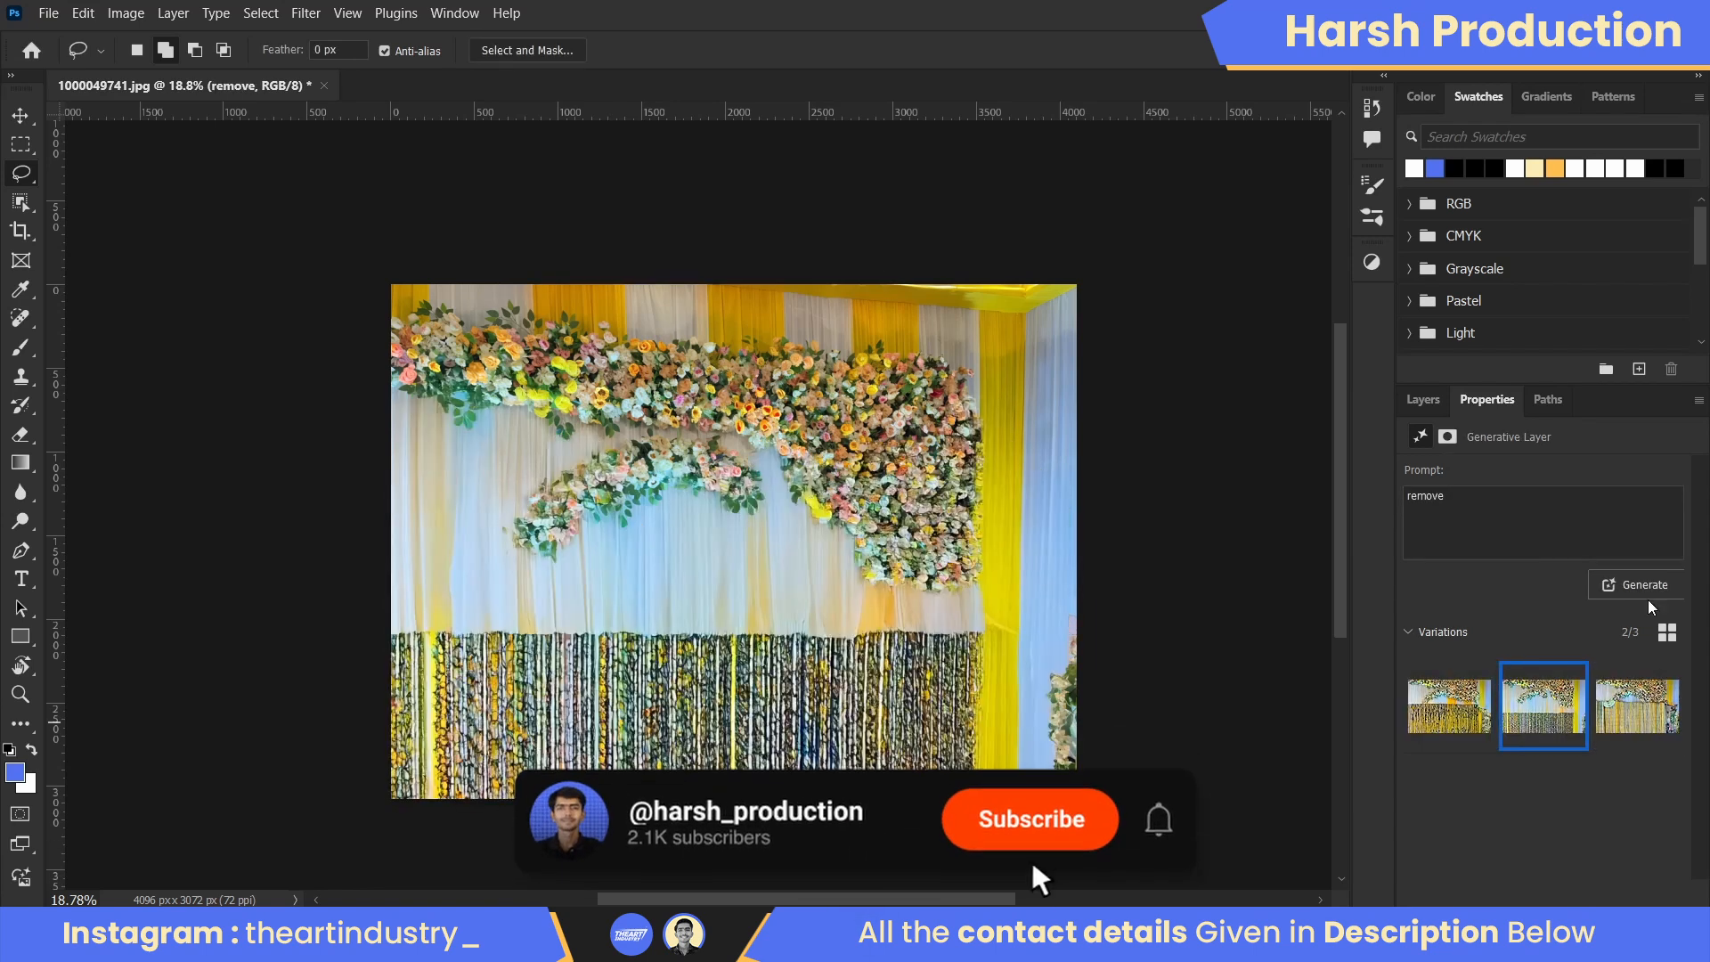
left_click(1629, 720)
left_click(1543, 714)
scroll(1118, 623, "down", 1)
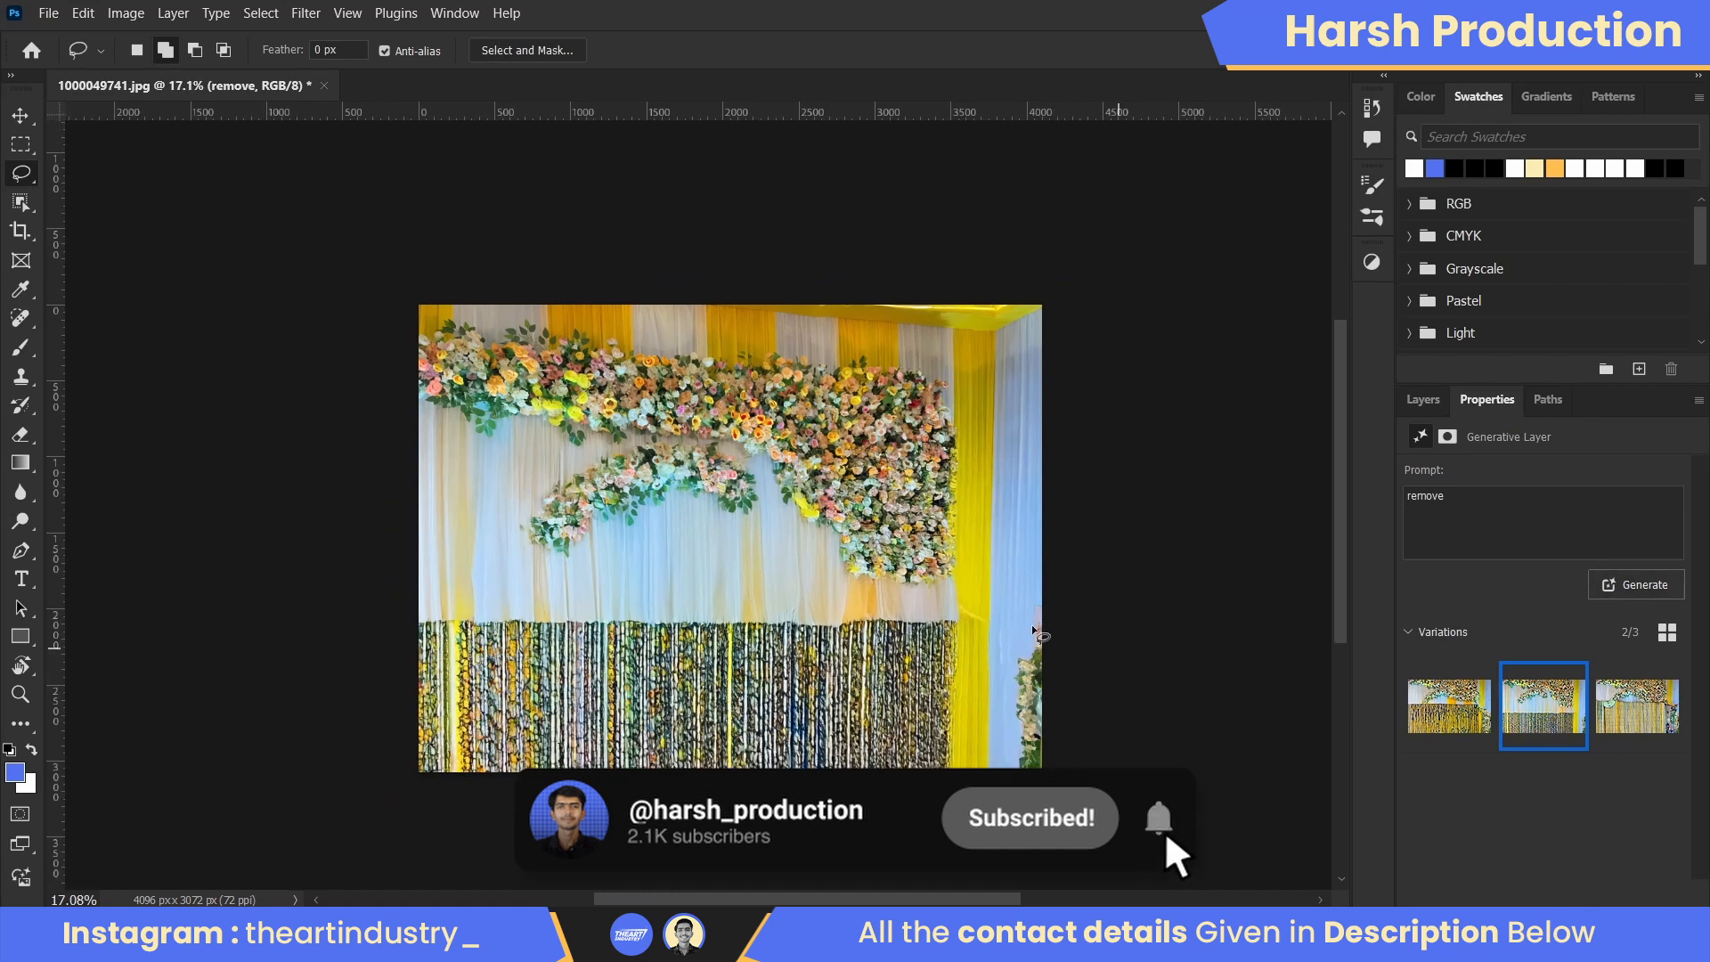
- Select the beaded lower backdrop and the strip under the flowers with rectangular marquees, run Generative Fill without a prompt and keep the second variation
scroll(838, 634, "up", 3)
left_click(20, 143)
left_click_drag(855, 531, 1003, 889)
left_click_drag(295, 445, 1023, 704)
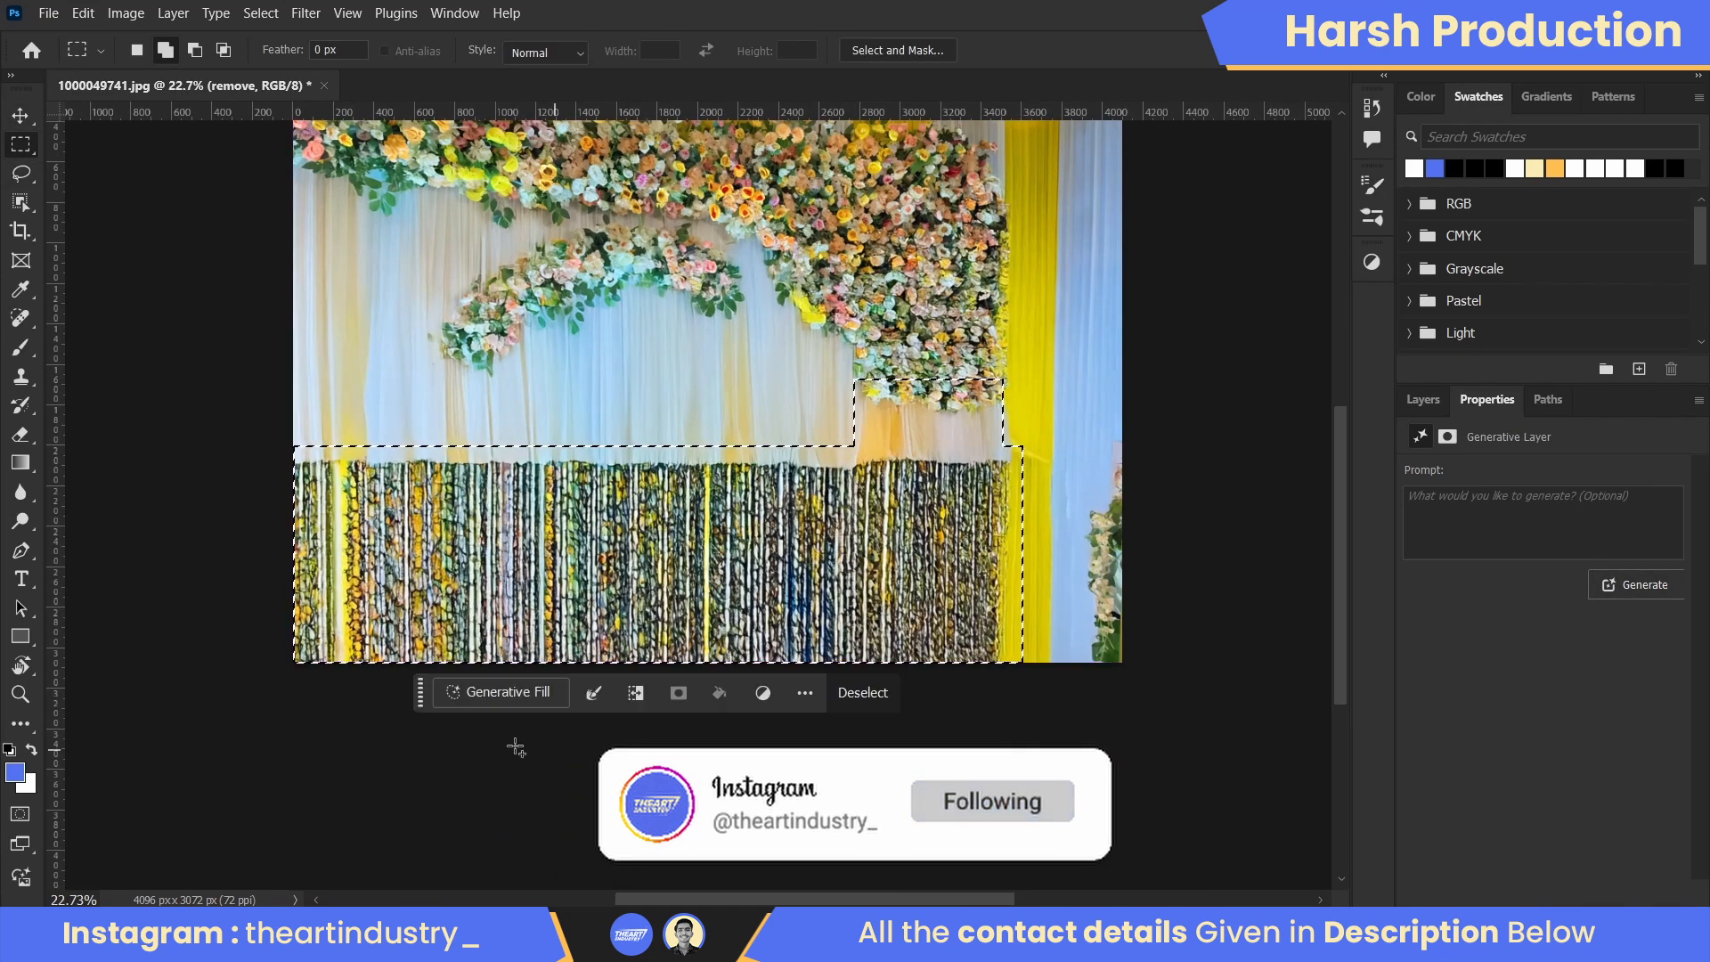
left_click(496, 692)
left_click(895, 693)
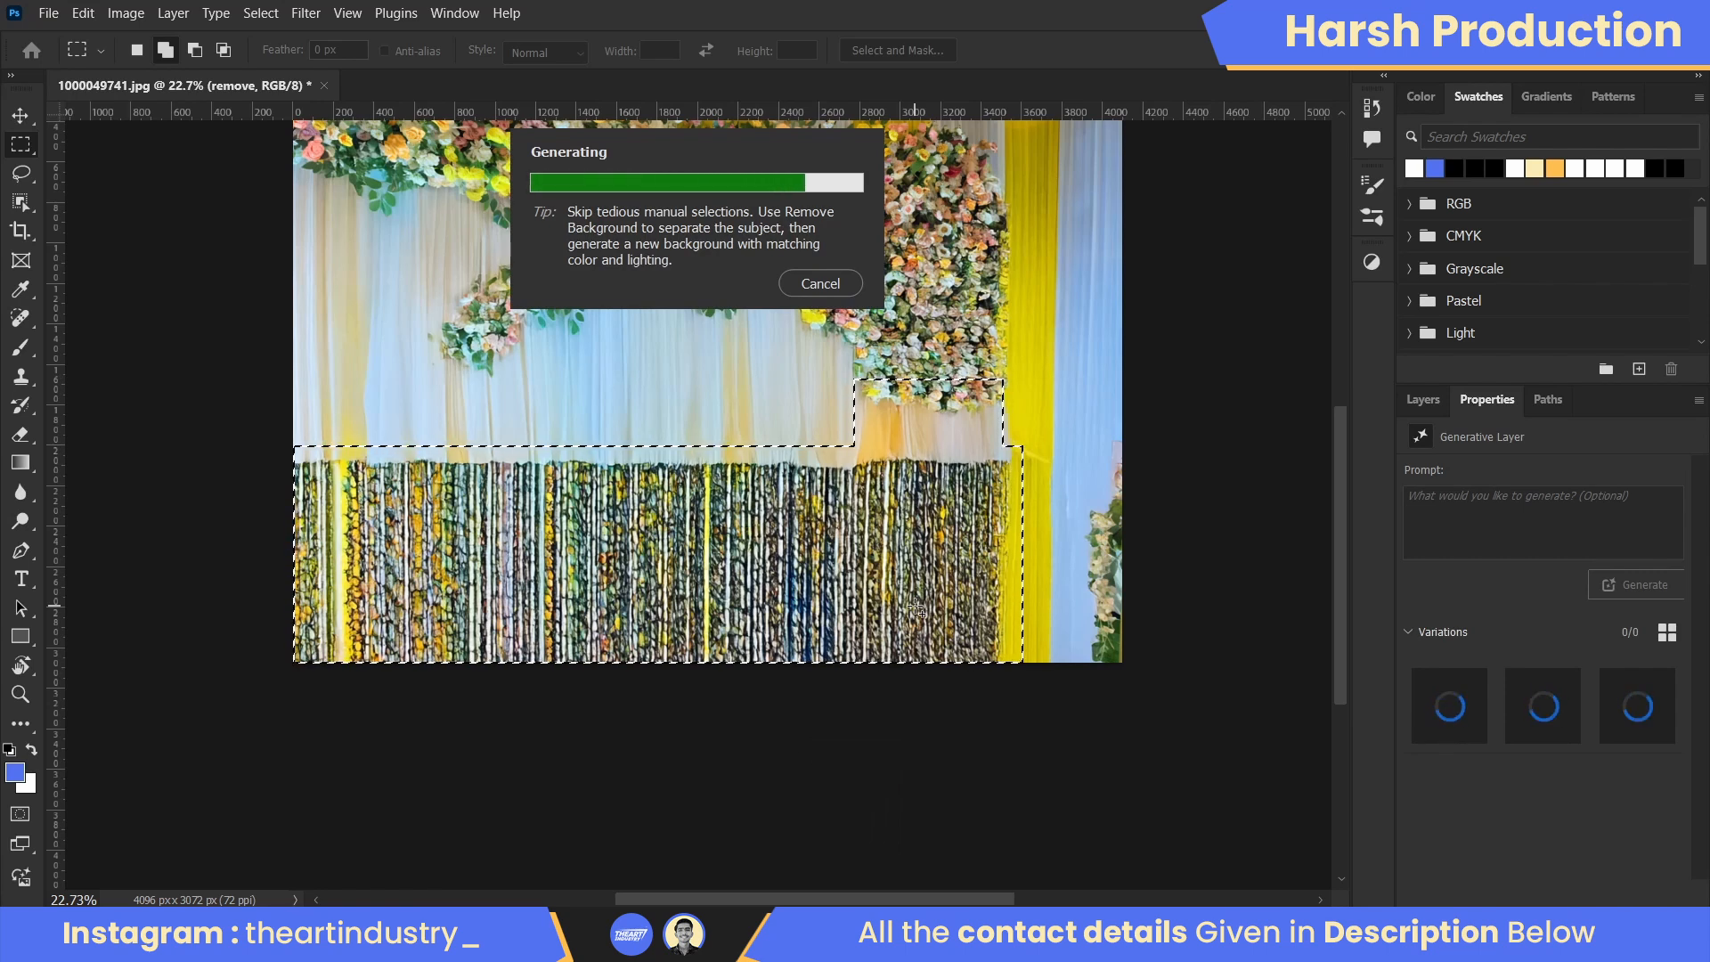
left_click(1539, 708)
left_click(1634, 706)
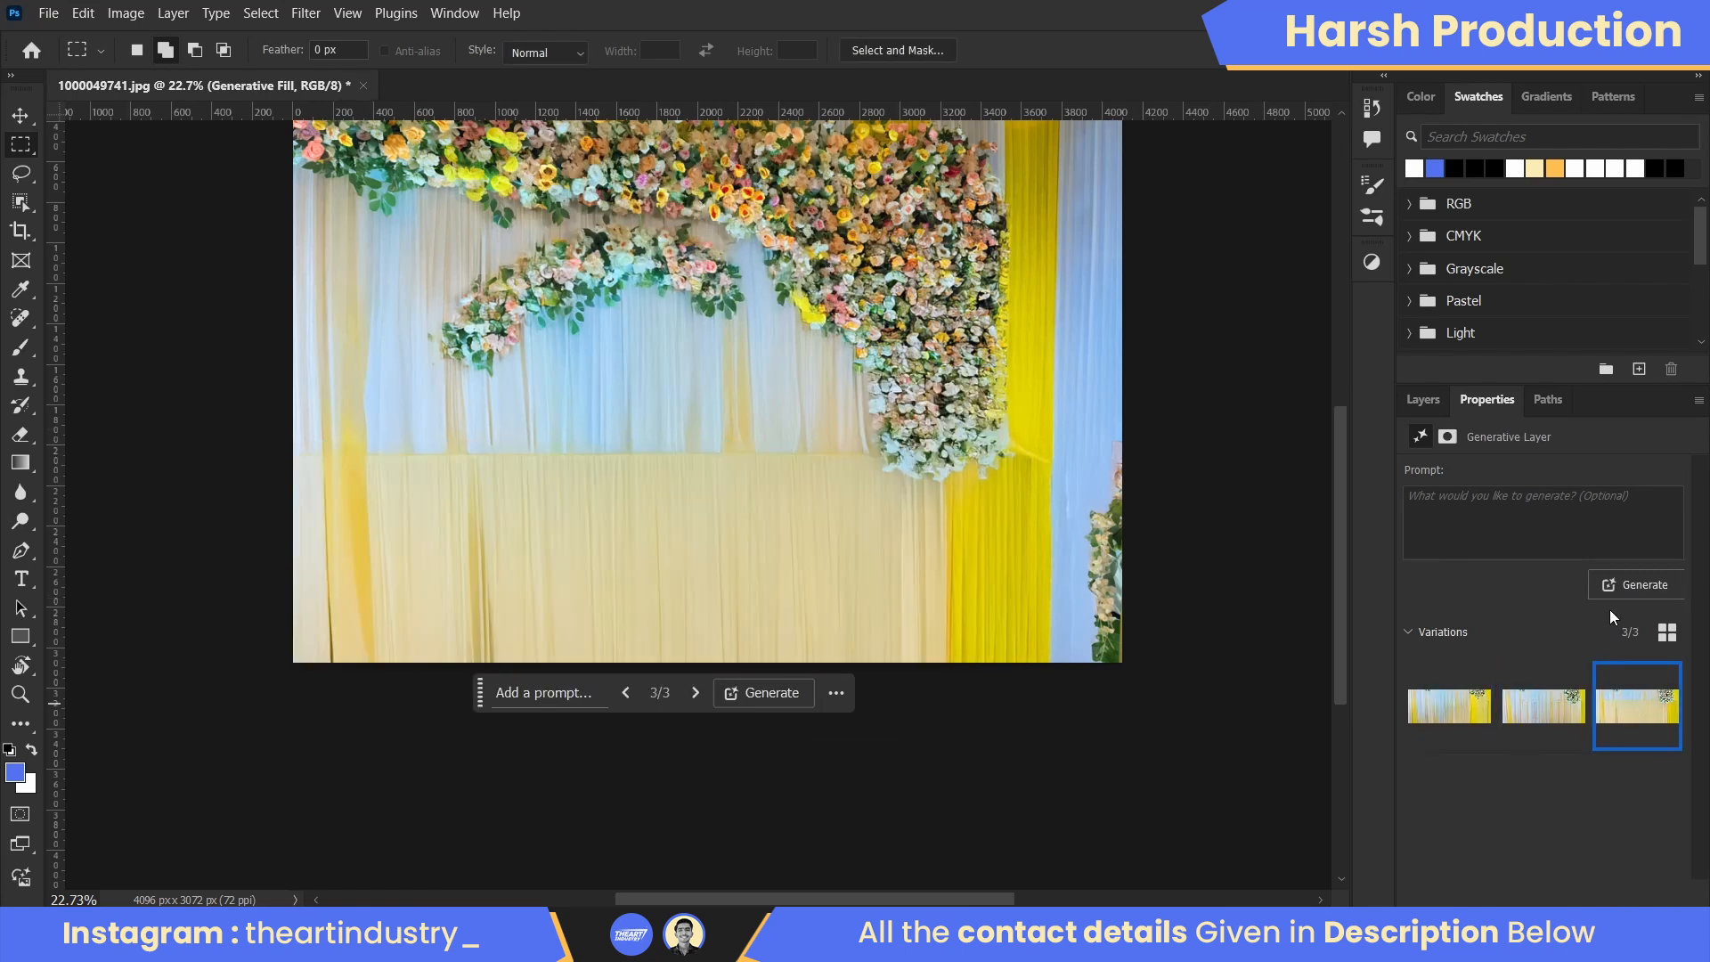
left_click(1530, 703)
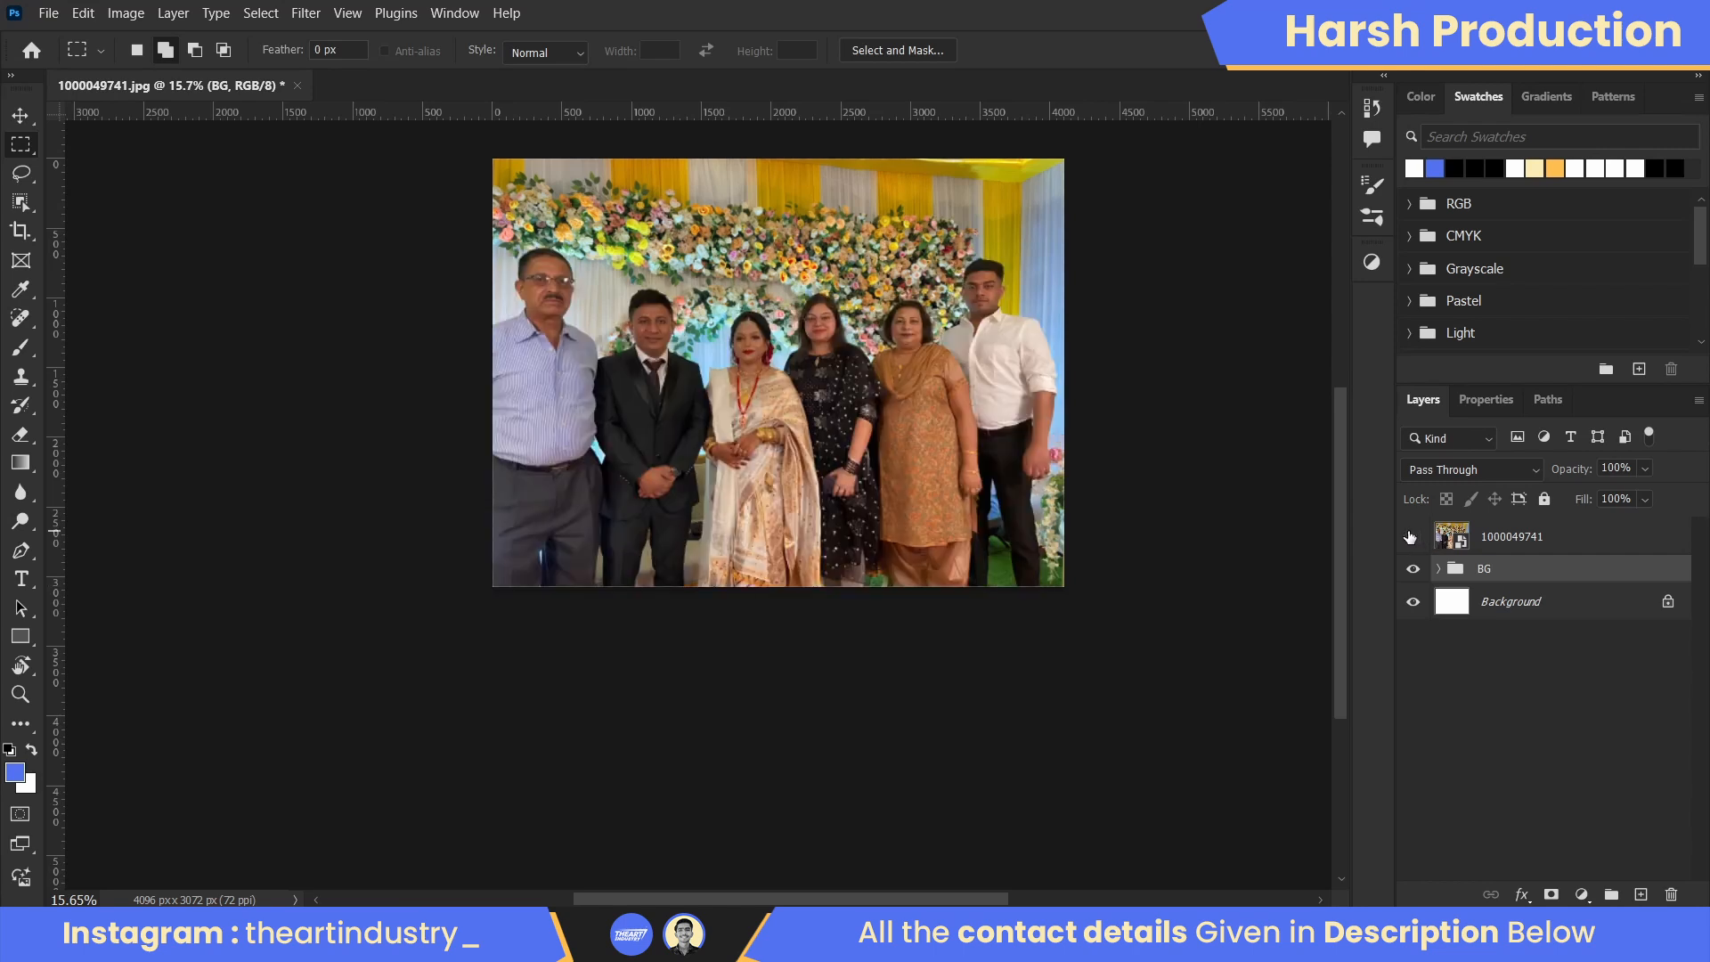
- Extend the canvas beyond the photo's left edge with the Crop tool to a total width of 5244 px
scroll(630, 429, "up", 6)
scroll(693, 476, "down", 6)
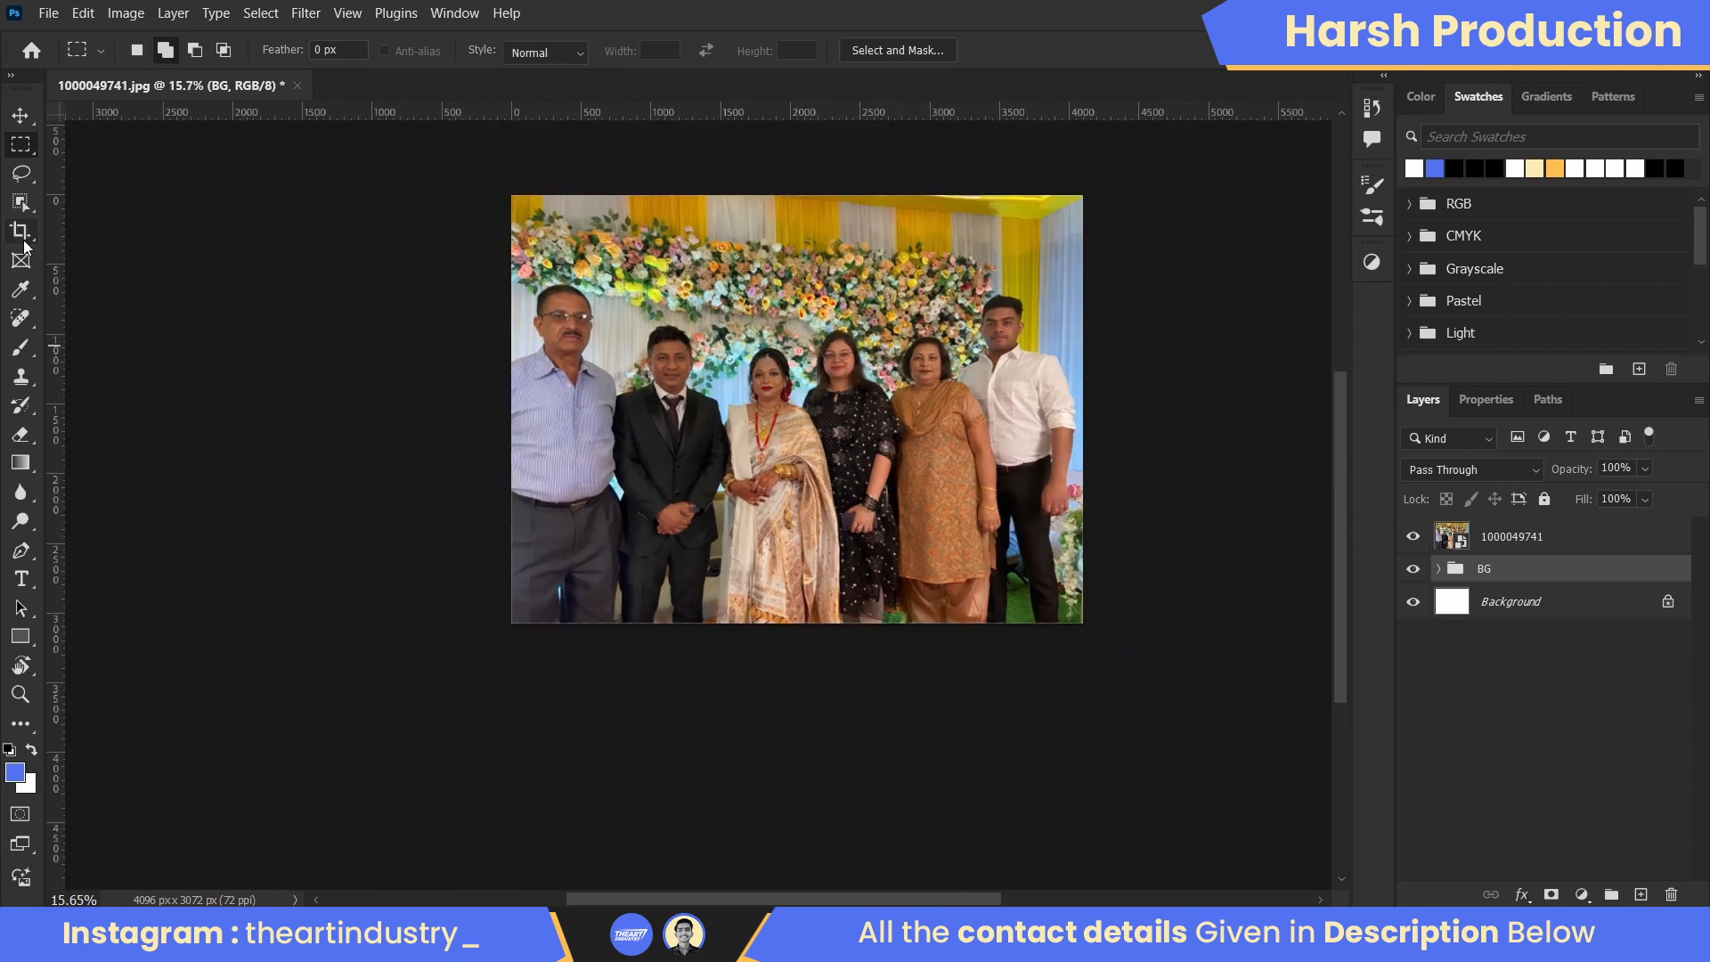
key("c")
left_click_drag(513, 403, 430, 406)
key("Return")
- Select the blank strip beside the photo with a rectangular marquee and fill it using Generative Fill without a prompt
key("m")
left_click_drag(430, 193, 591, 714)
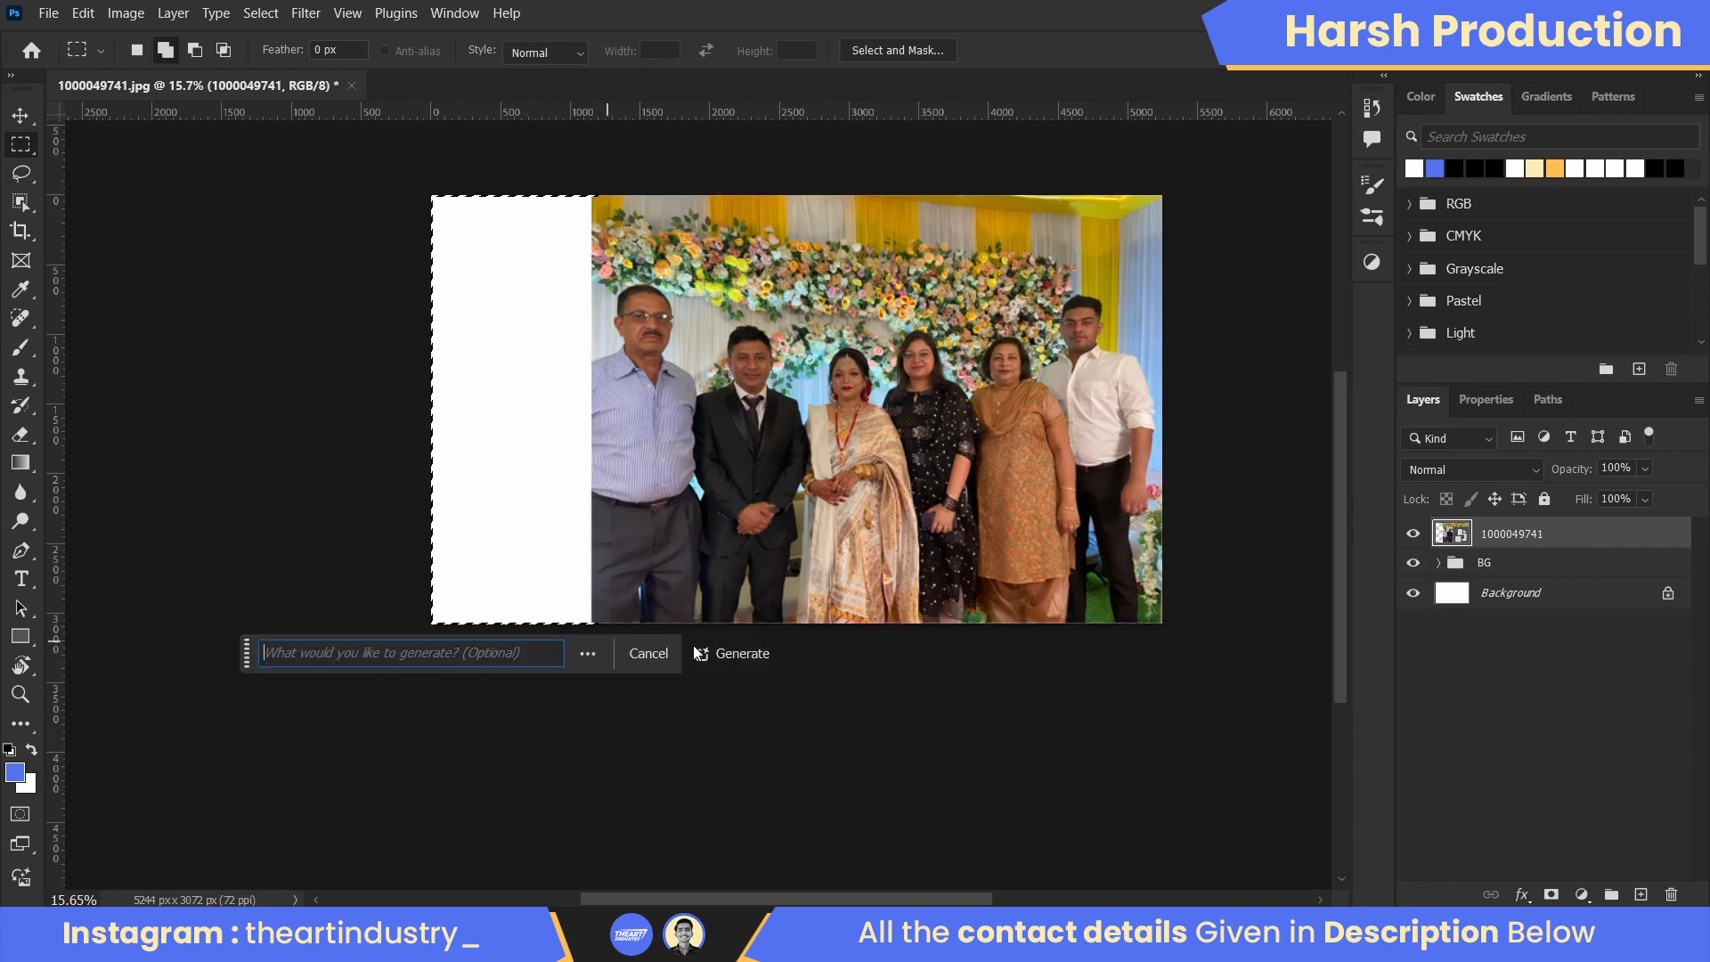
left_click(696, 653)
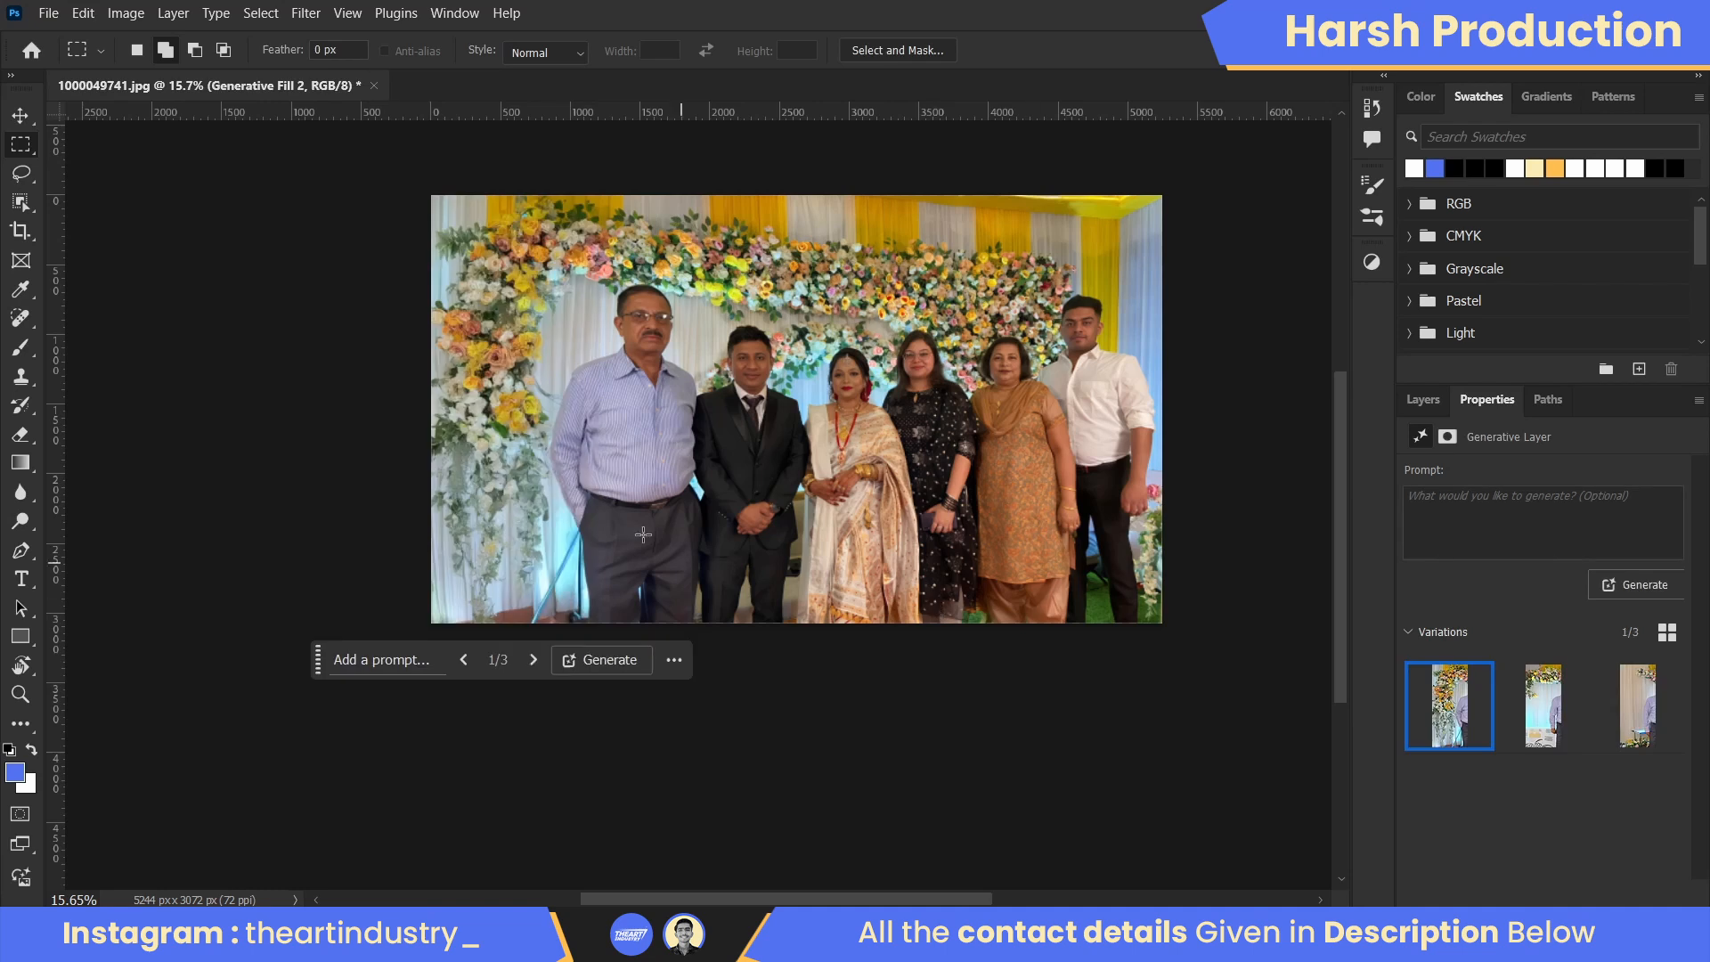
- Compare the three variations of the extended backdrop and generate another set
scroll(577, 470, "up", 10)
left_click(1543, 705)
scroll(663, 355, "down", 5)
left_click(1632, 705)
left_click(1461, 705)
left_click(1634, 584)
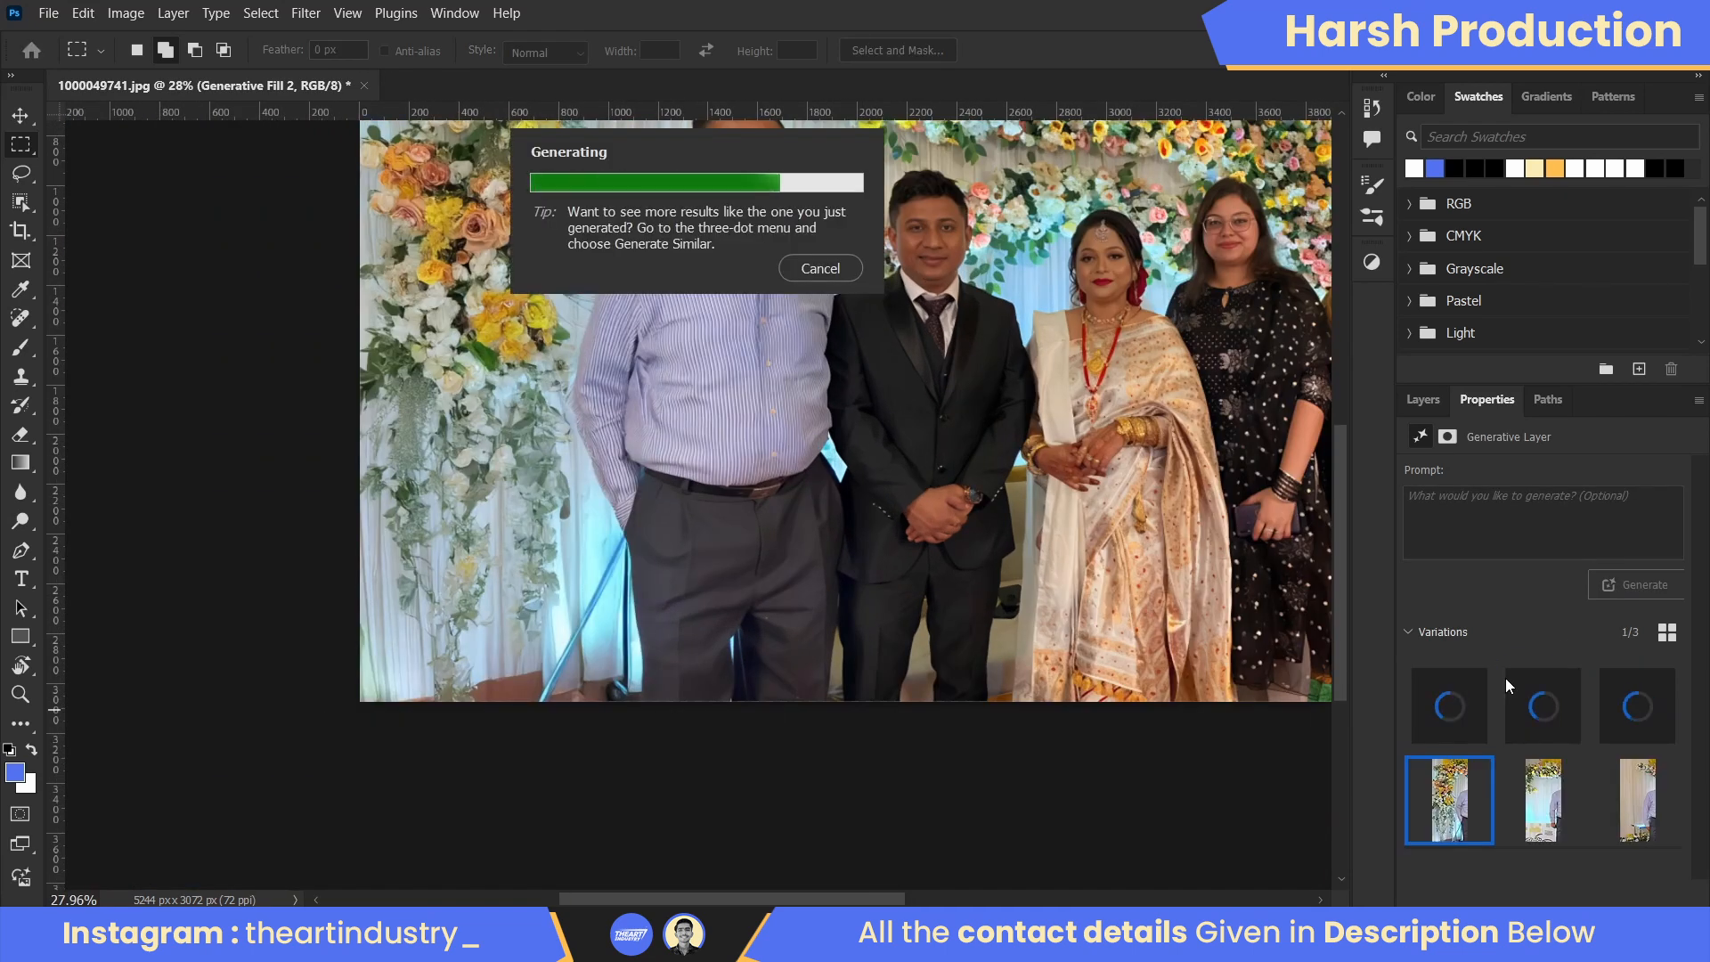
- Browse the newly generated backdrop variations and keep the second of the six
scroll(570, 534, "down", 1)
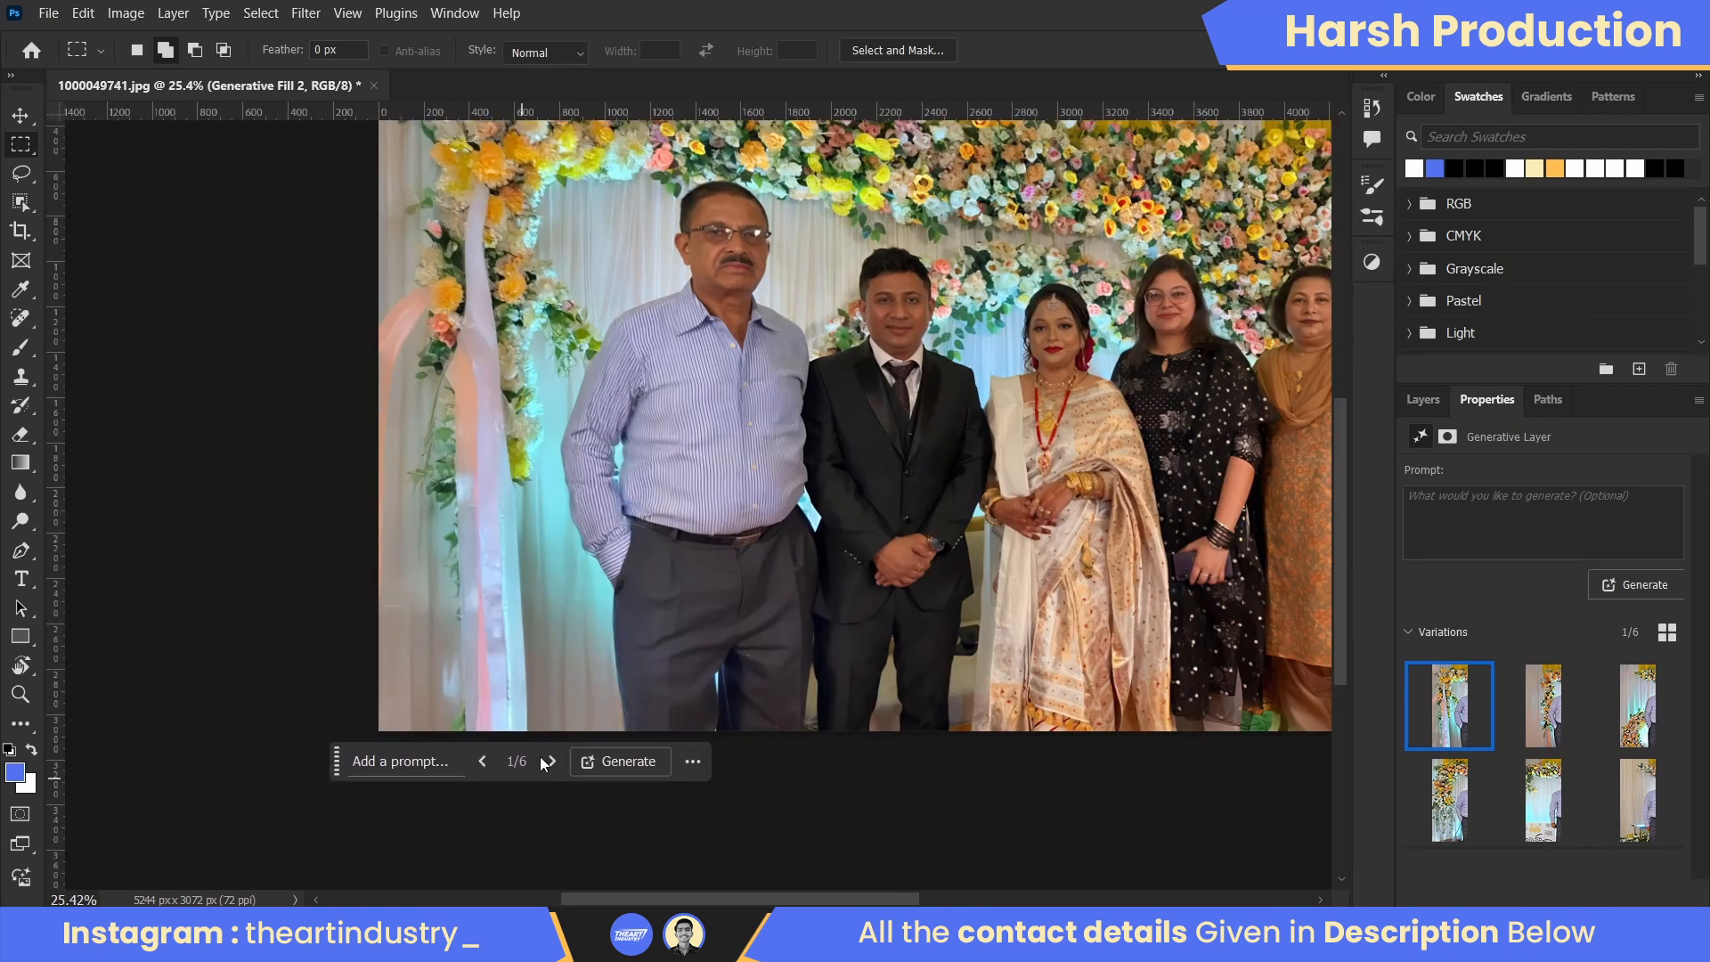
left_click(540, 757)
left_click(546, 756)
left_click(483, 756)
scroll(438, 427, "down", 1)
scroll(439, 427, "down", 1)
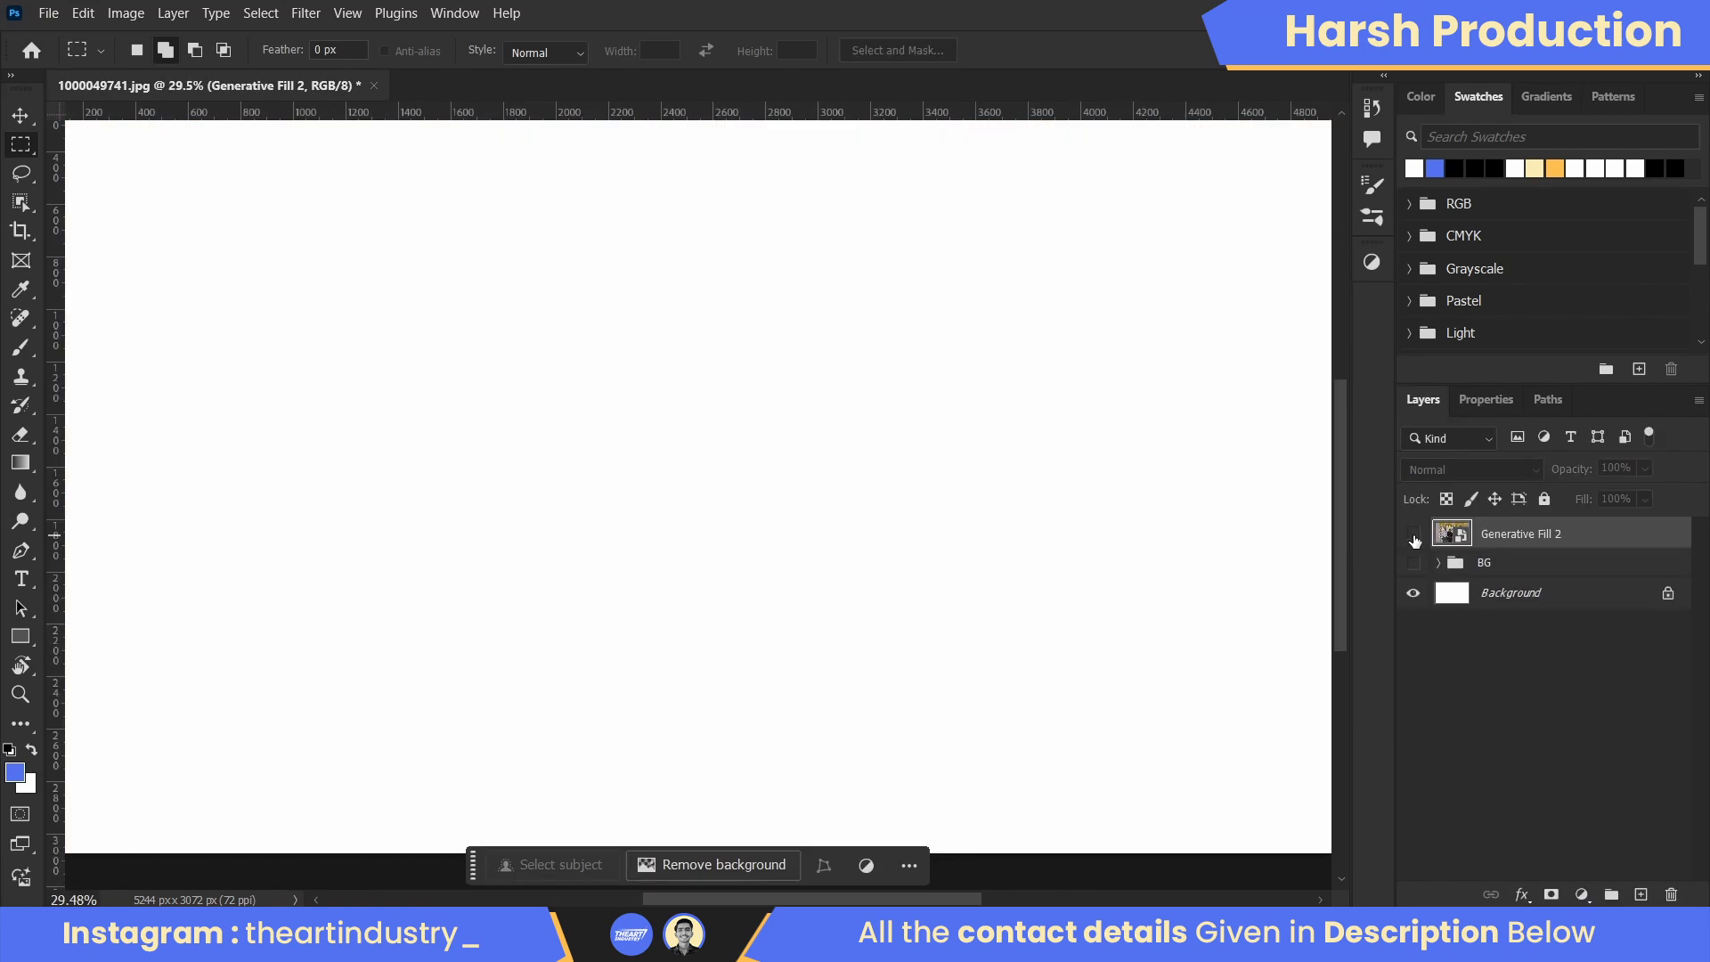
- Show the BG group, outline the leftover striped sleeve and trouser leg with the Polygonal Lasso and run Generative Fill with the prompt "remove"
left_click(1413, 562)
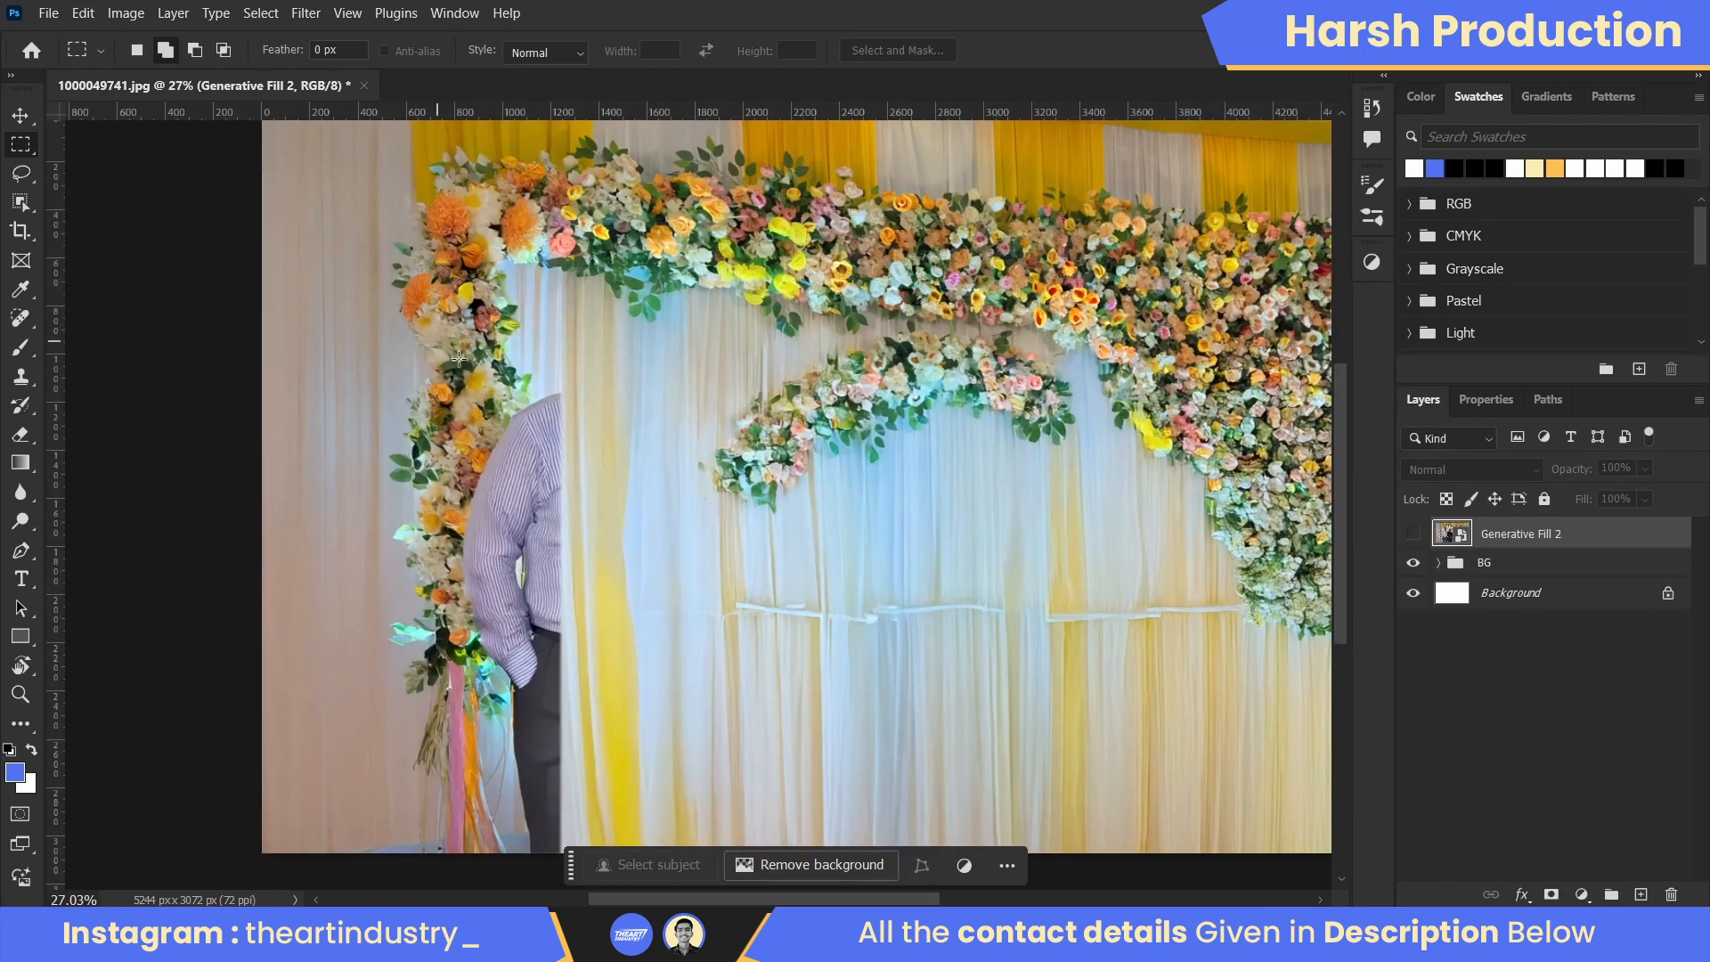
left_click(21, 173)
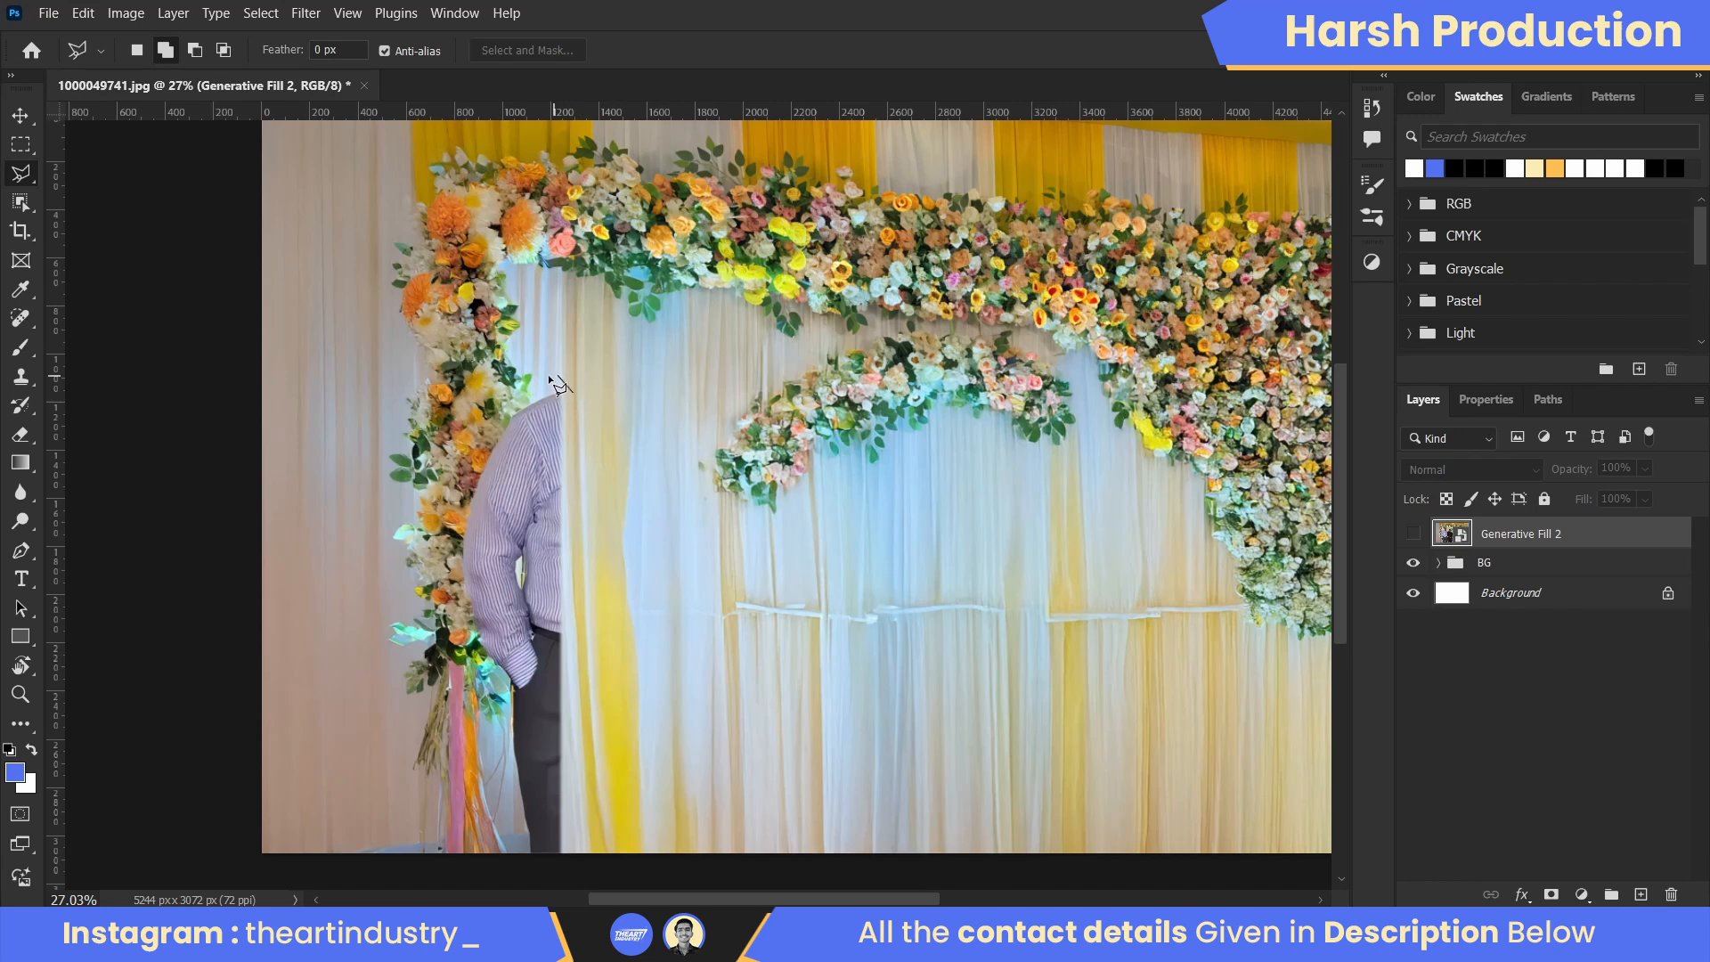
scroll(520, 626, "down", 3)
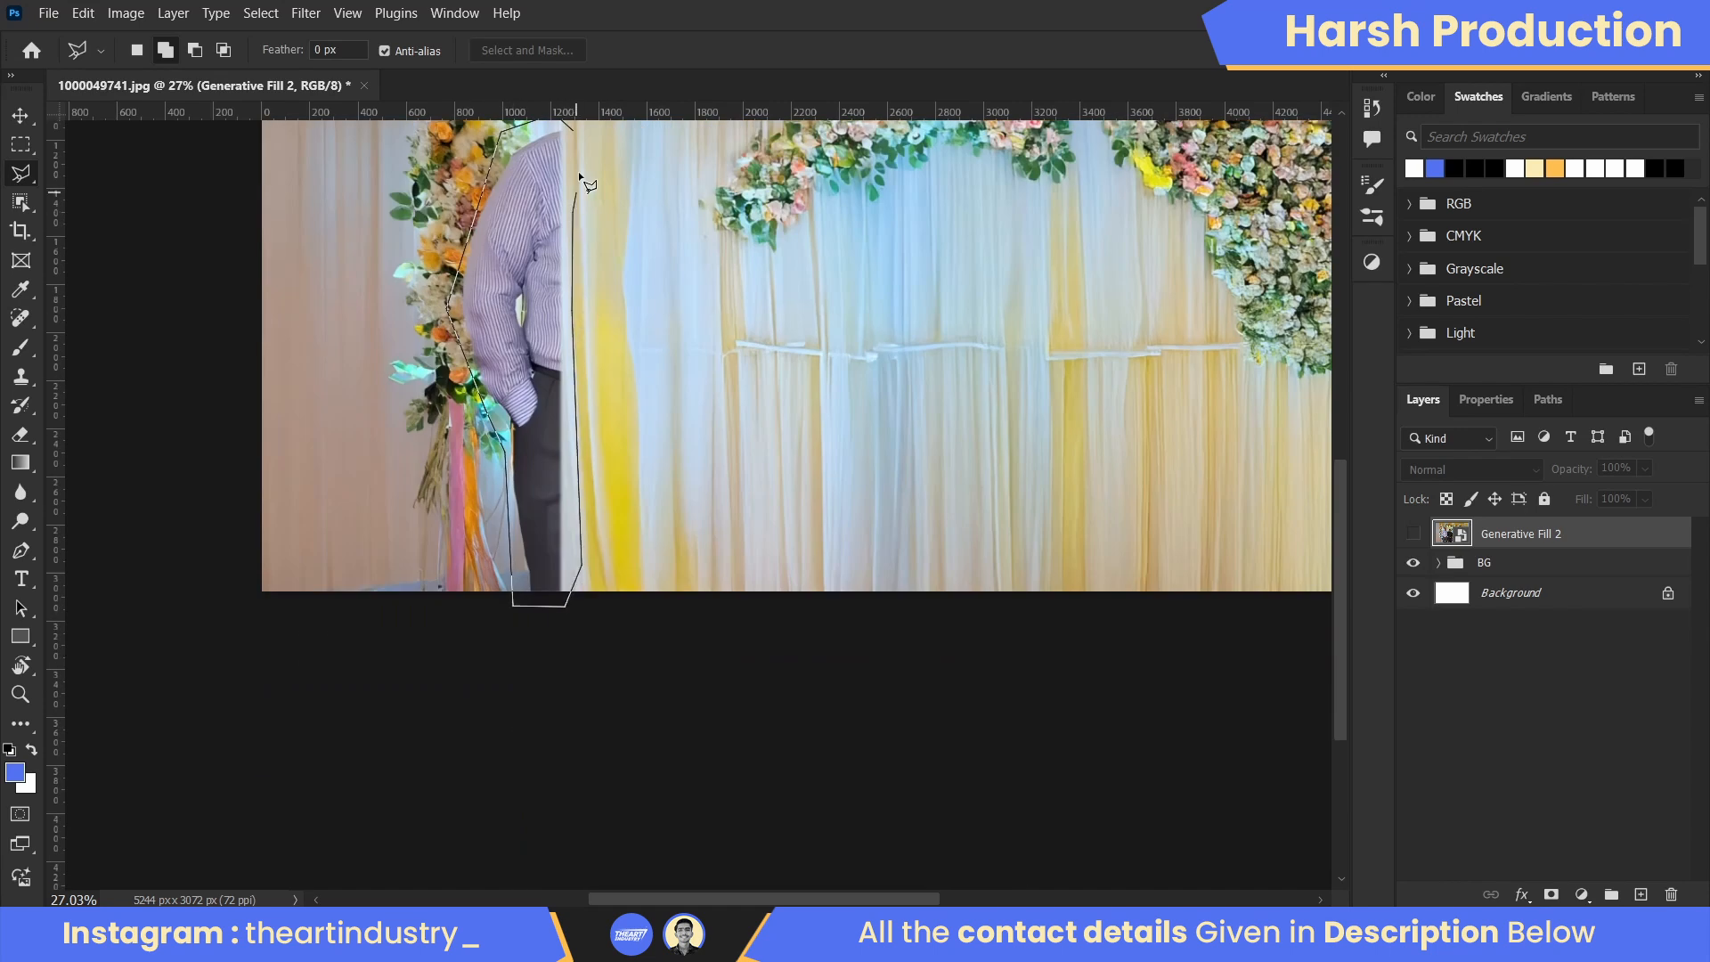
left_click(588, 145)
left_click(369, 636)
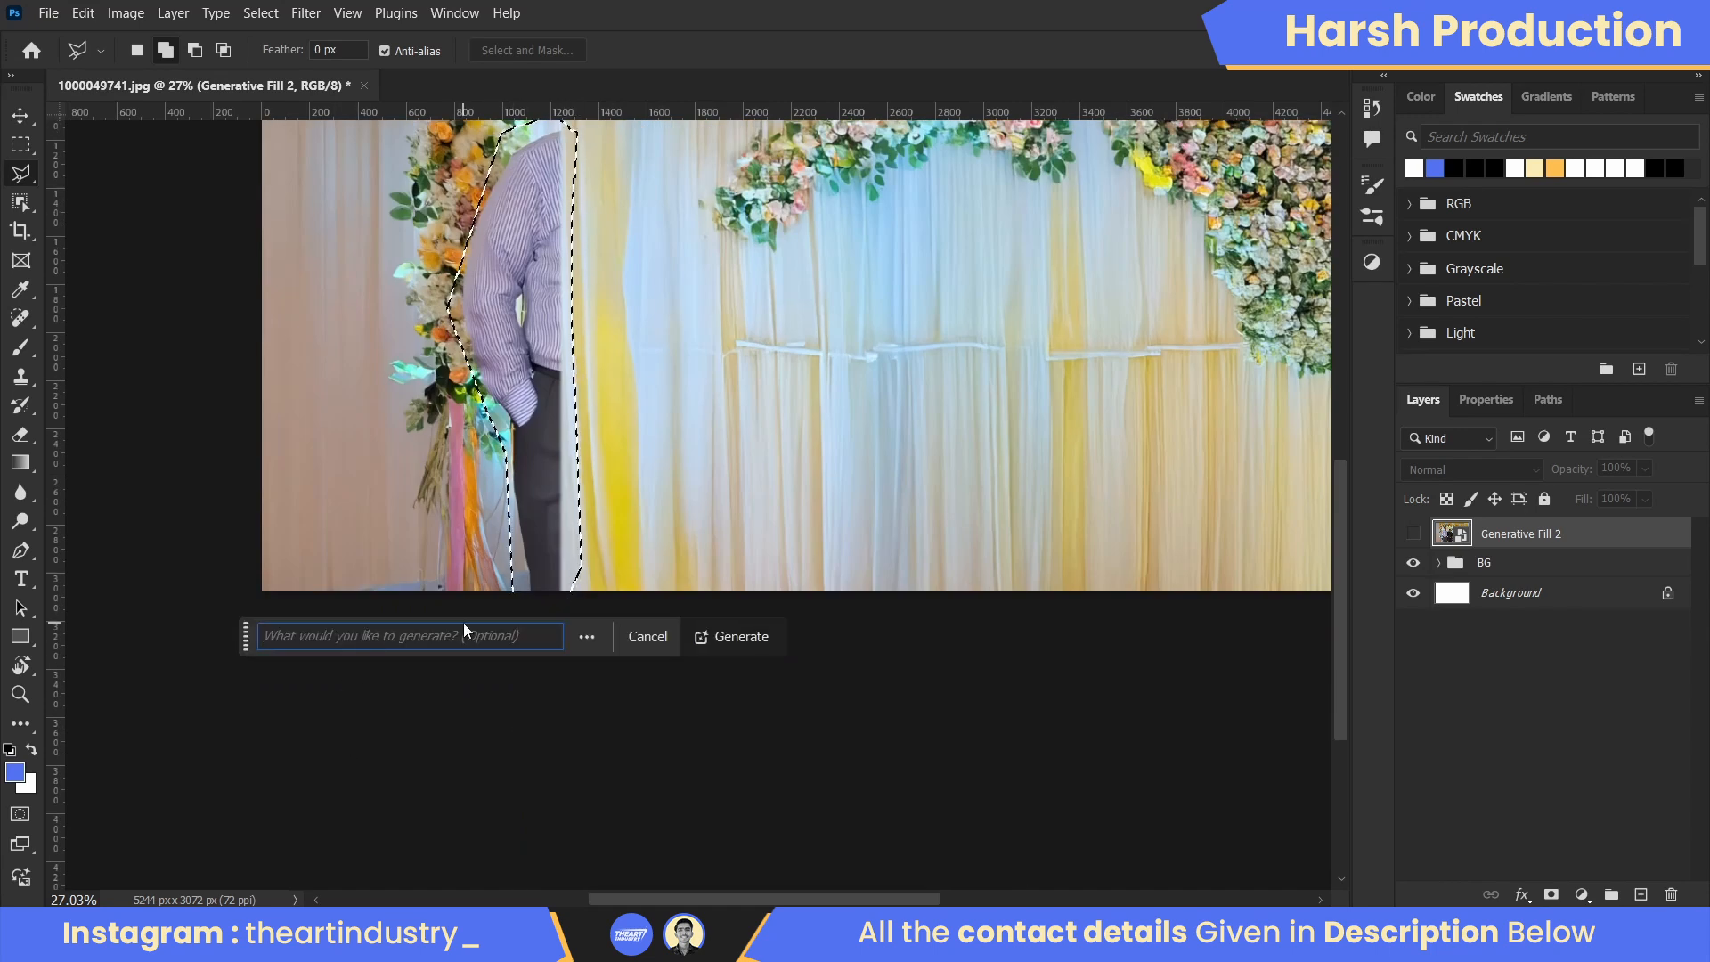
type("remove")
key("Return")
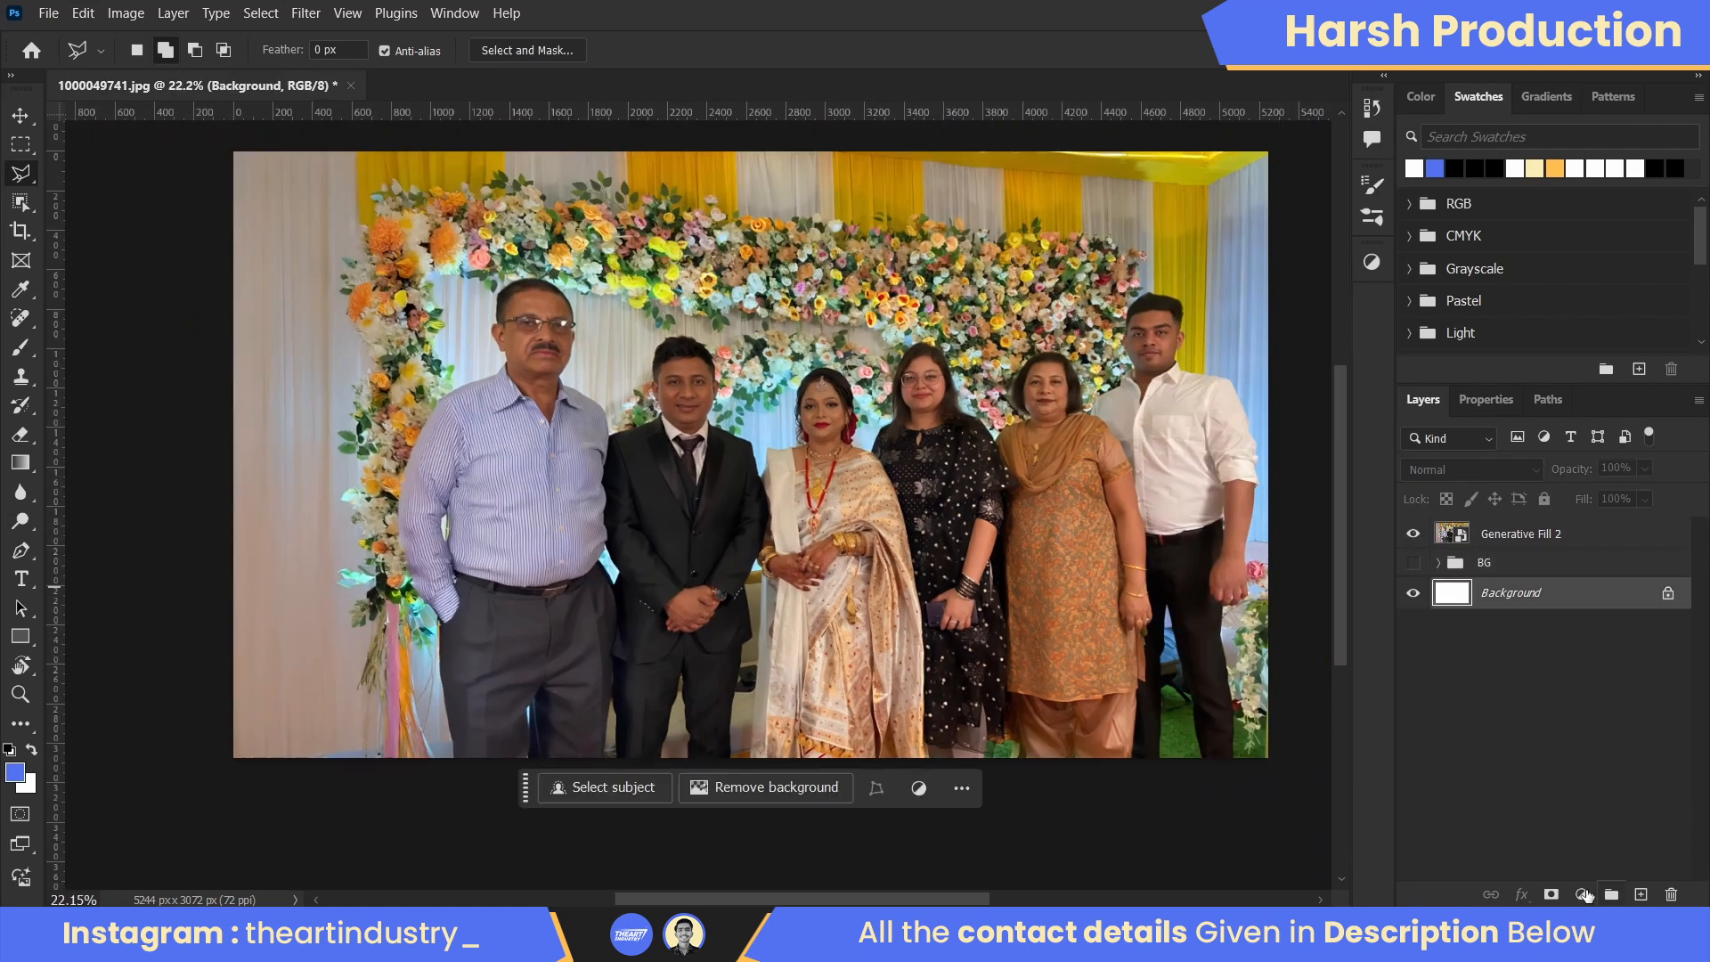
- Add a solid blue #5372f1 colour fill layer directly above the Background layer
left_click(1582, 894)
left_click(1563, 498)
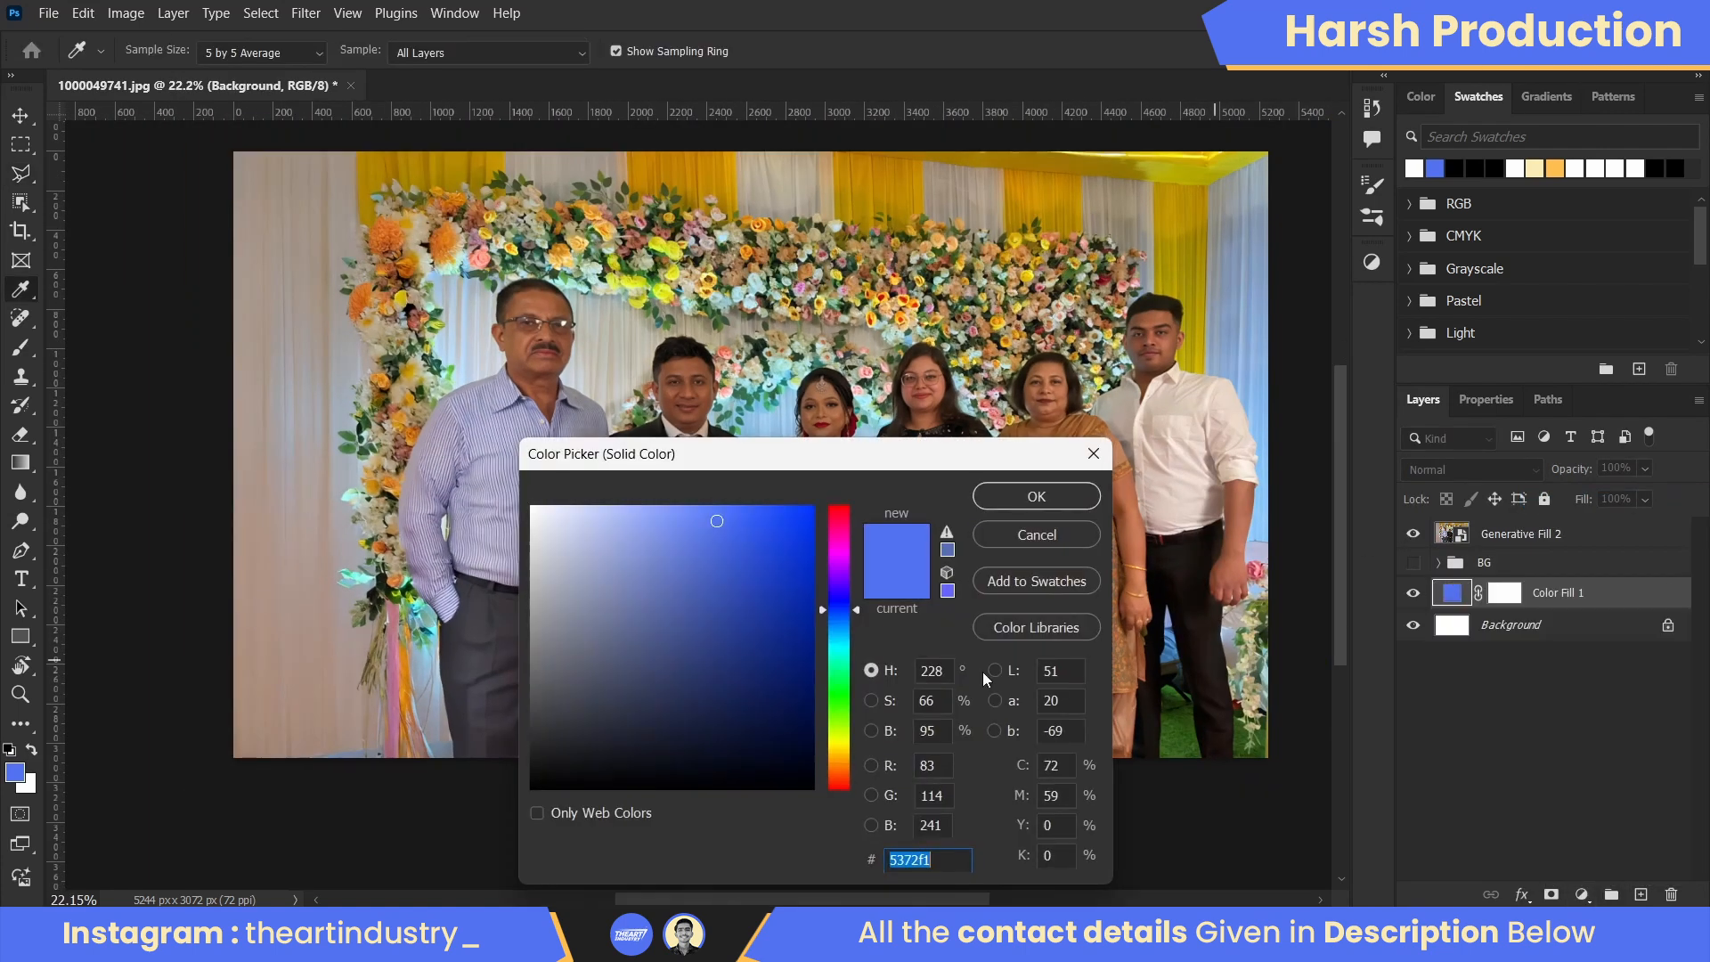
left_click(1022, 487)
- Draw a loose lasso around all six people on the Generative Fill 2 layer and turn the selection into a layer mask
left_click(1511, 535)
scroll(577, 444, "down", 2)
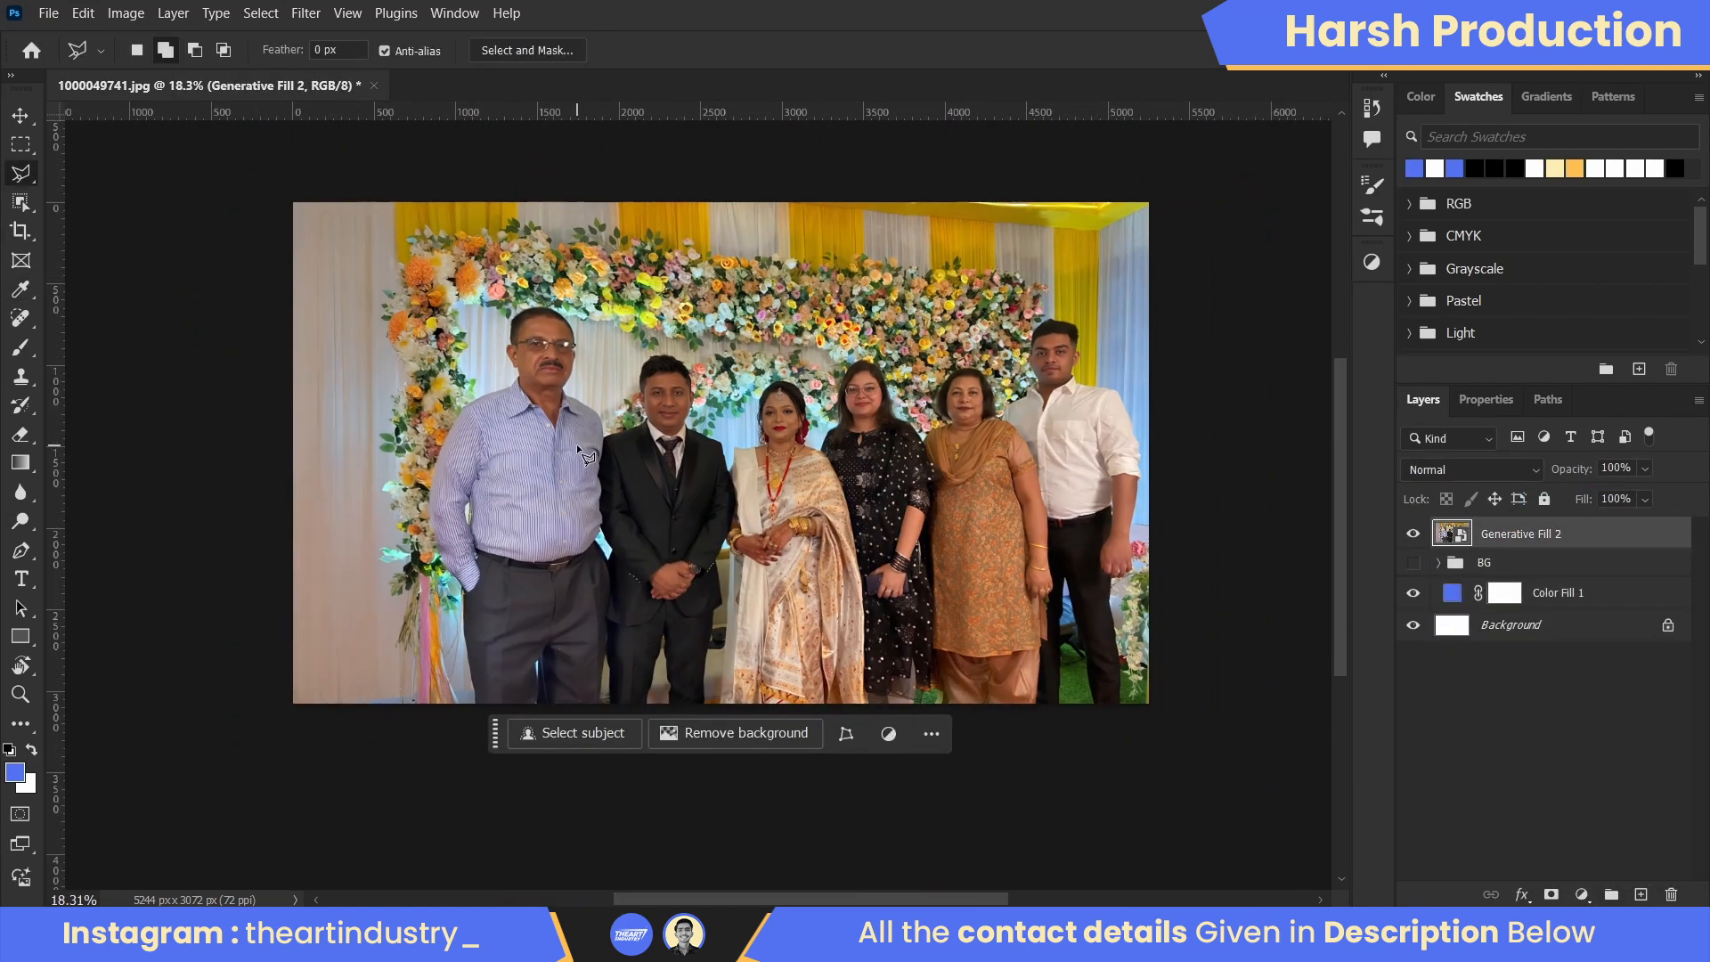
key("space")
left_click_drag(926, 470, 823, 523)
right_click(20, 173)
left_click(107, 167)
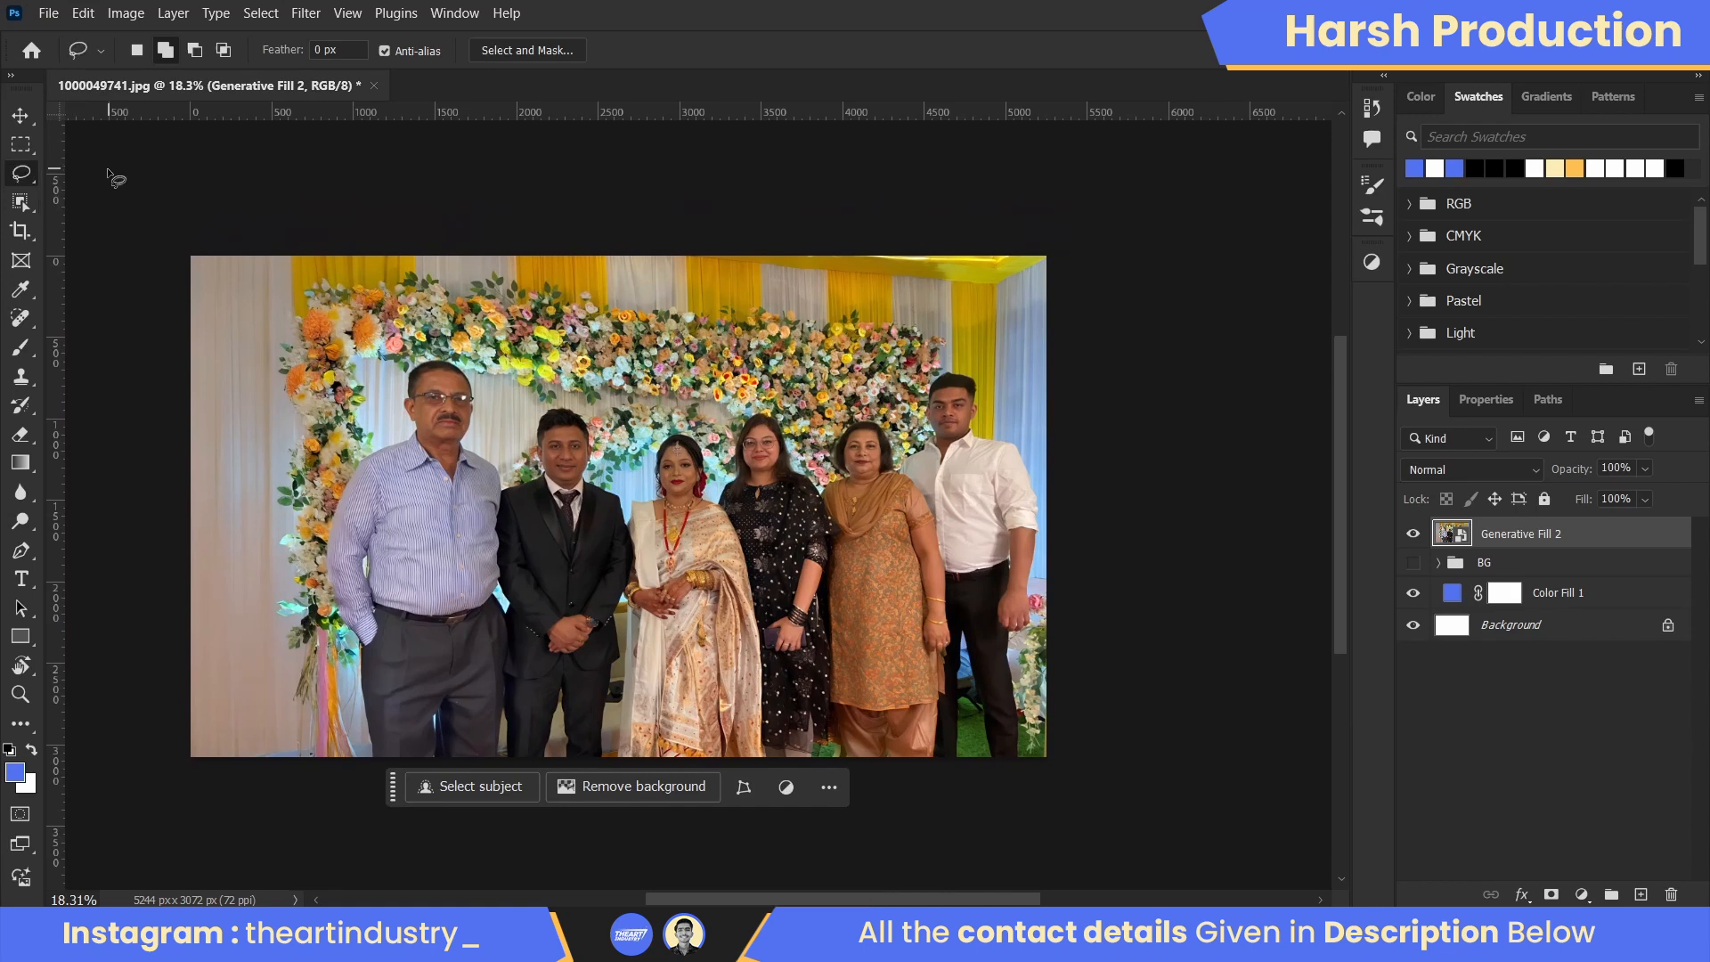
left_click_drag(981, 424, 978, 400)
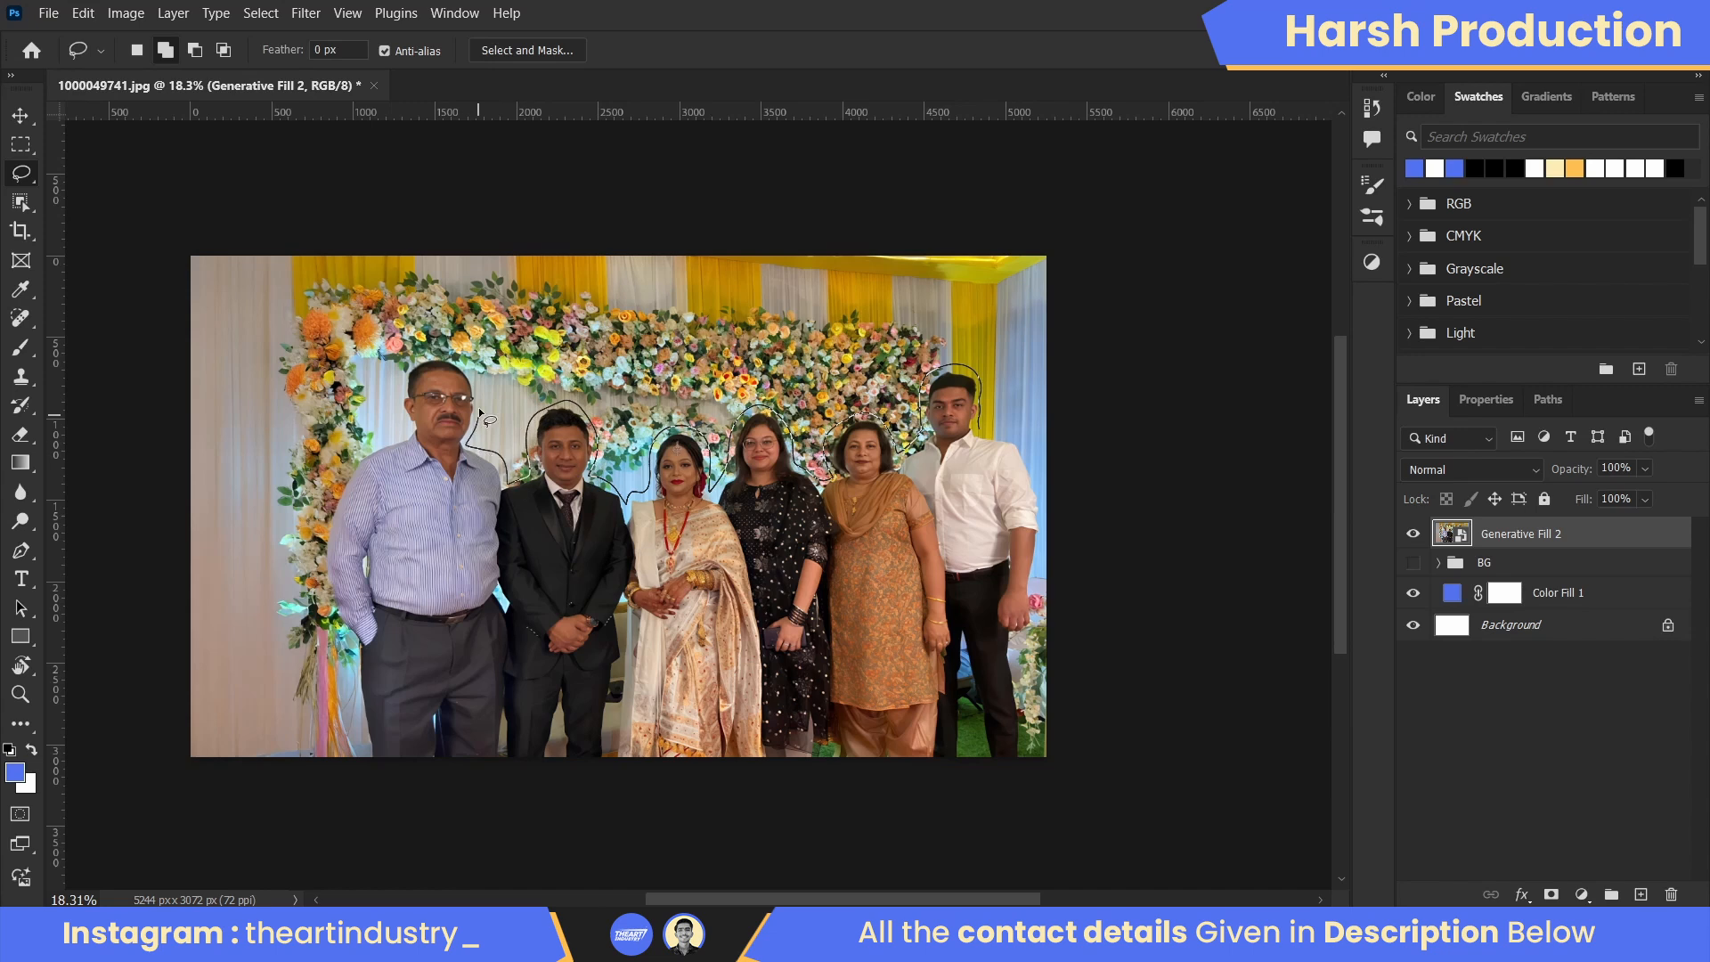
left_click_drag(1020, 439, 1025, 442)
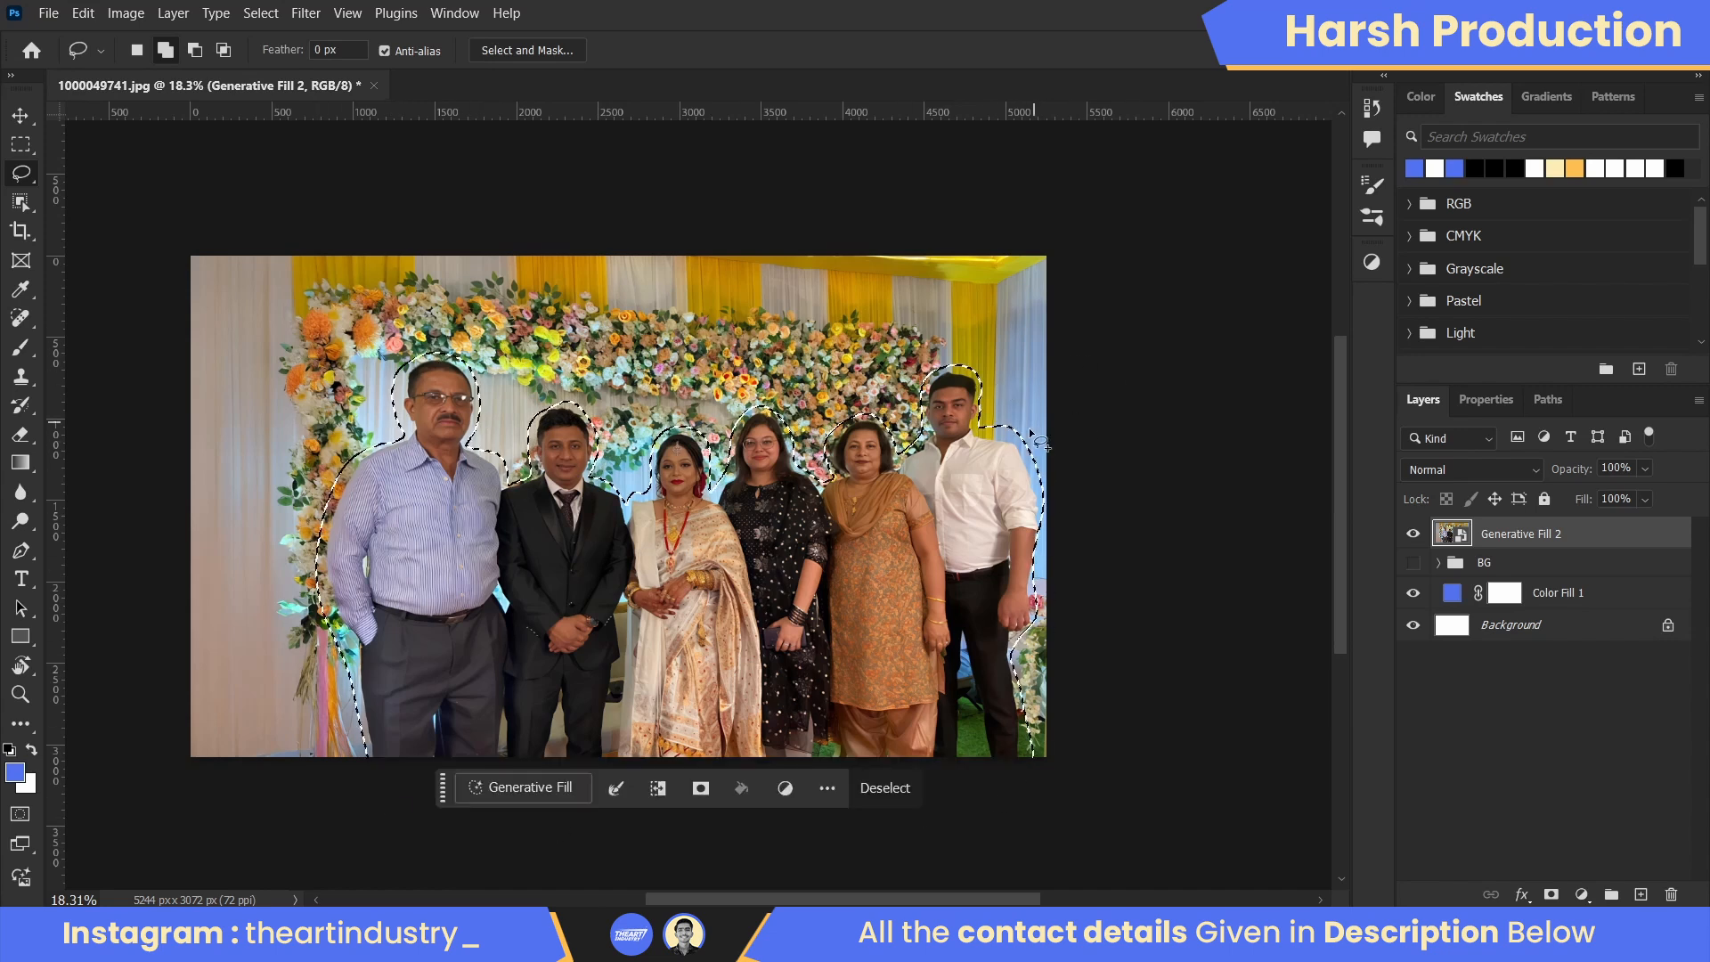
left_click(709, 787)
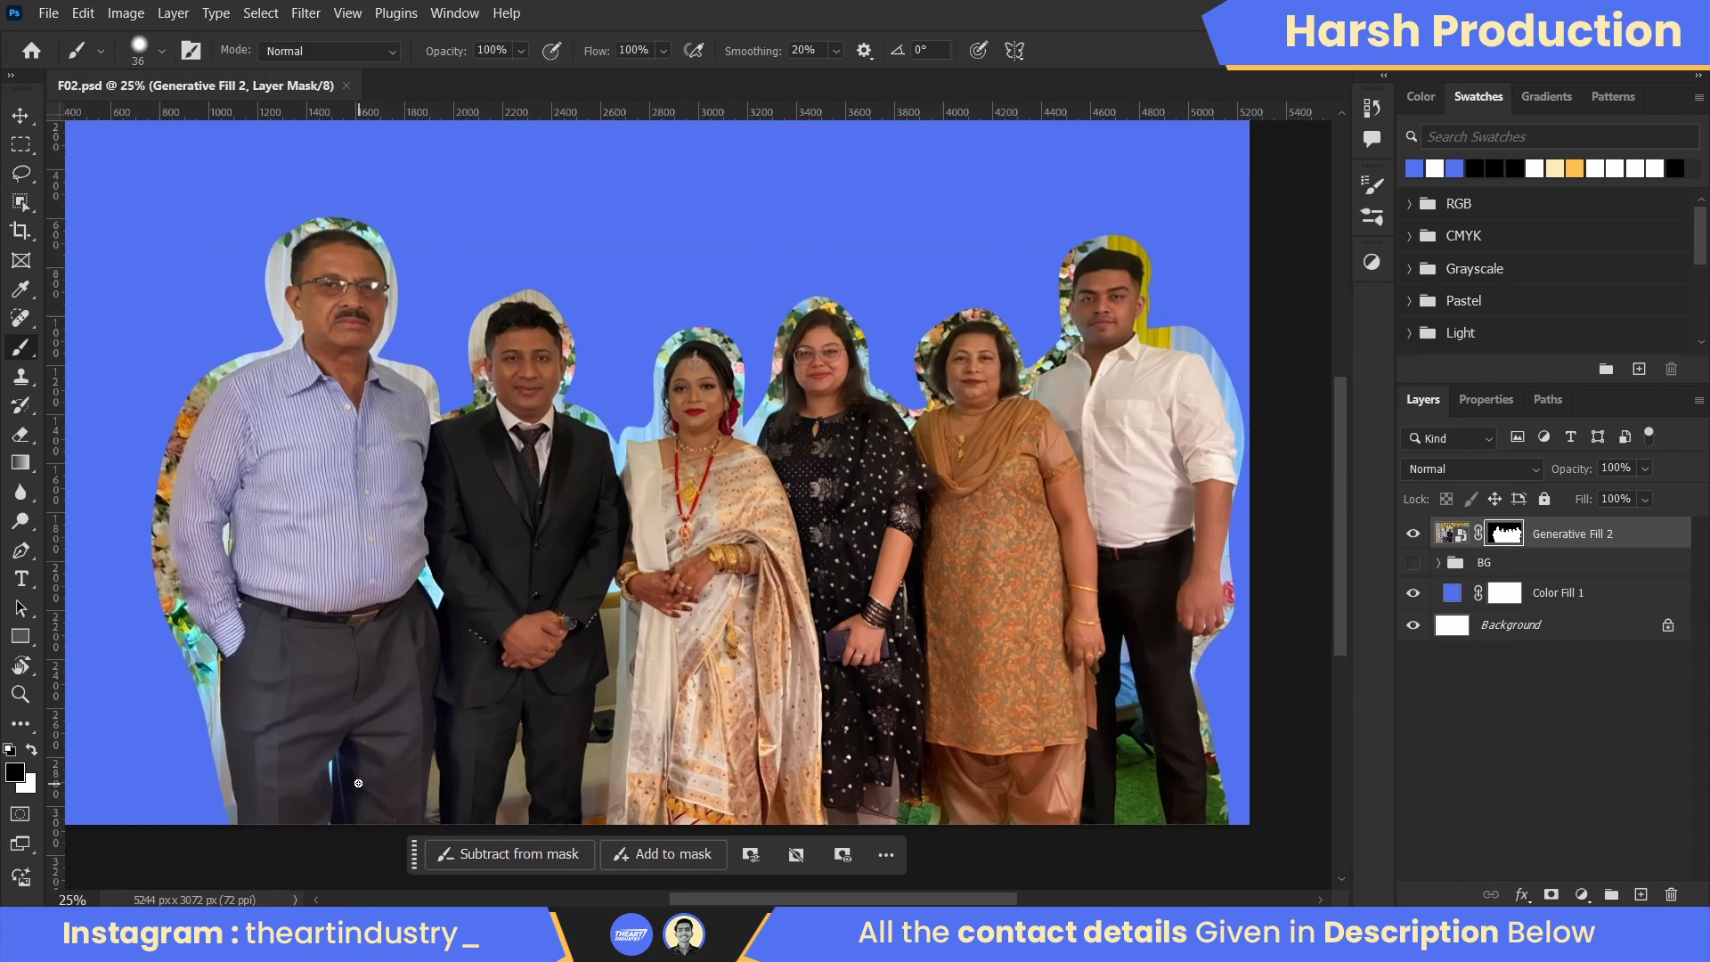
- Paint black on the layer mask with a 36 px brush to hide the backdrop beside the outer trouser leg of the striped-shirt man
key("r")
scroll(229, 380, "up", 4)
left_click_drag(226, 374, 508, 712)
scroll(508, 712, "up", 4)
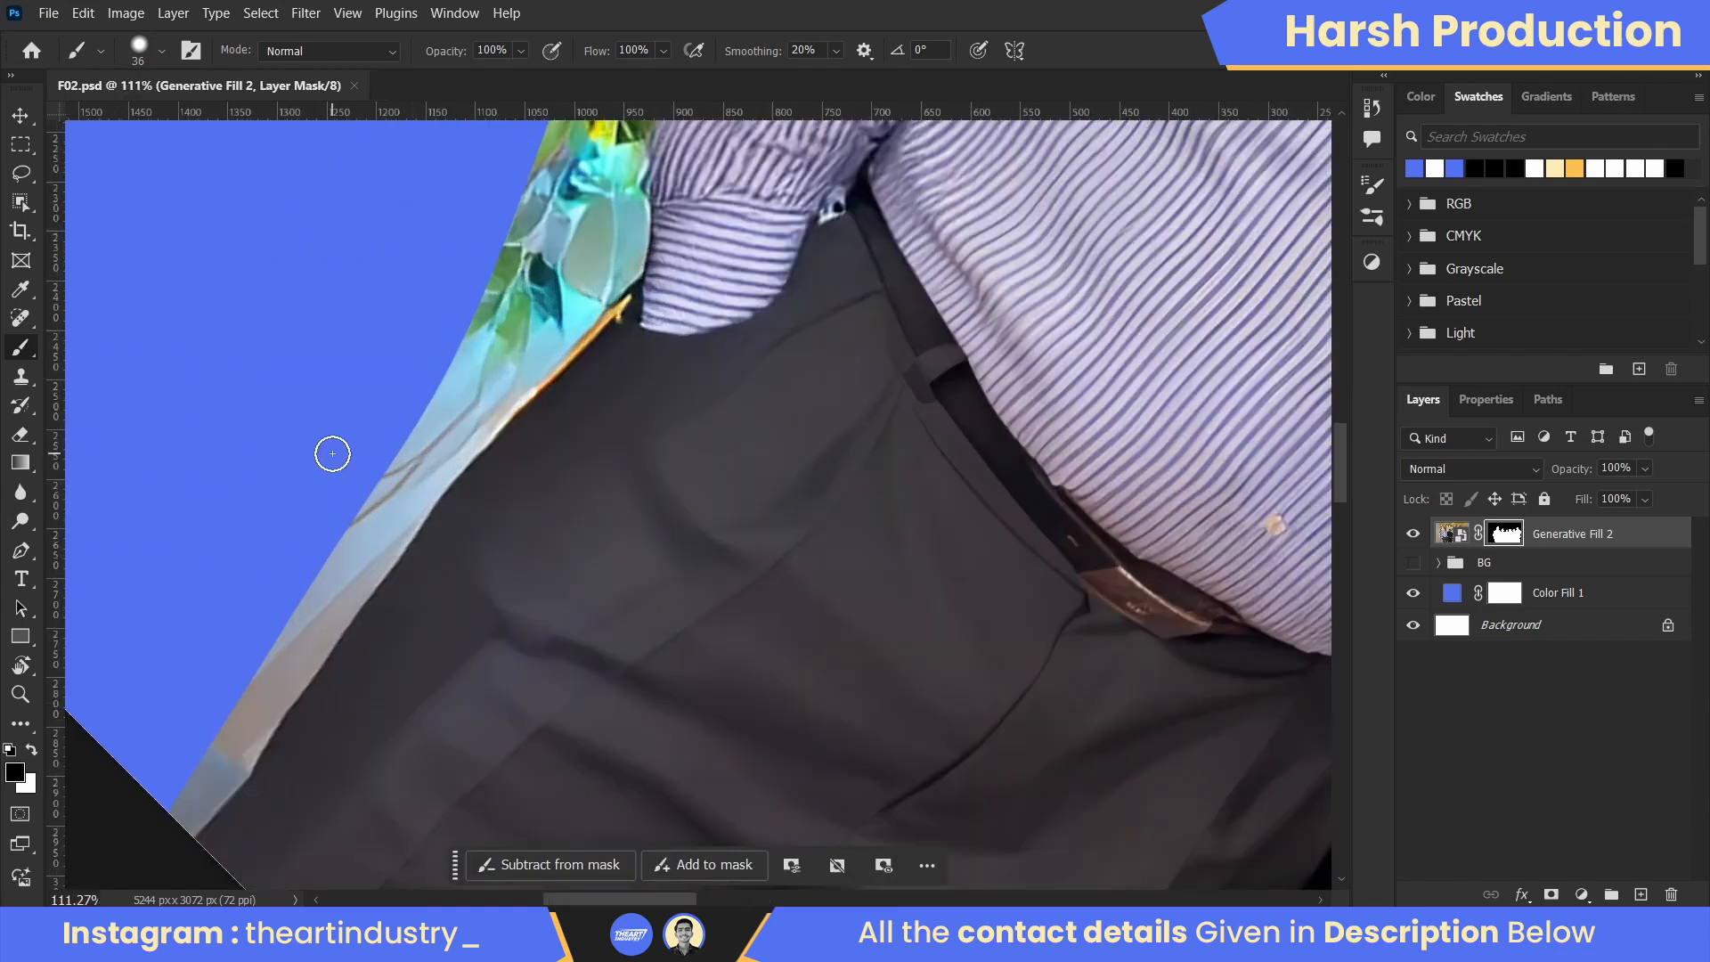
mouse_move(490, 347)
left_mouse_down()
mouse_move(443, 431)
mouse_move(467, 448)
mouse_move(258, 703)
left_mouse_up()
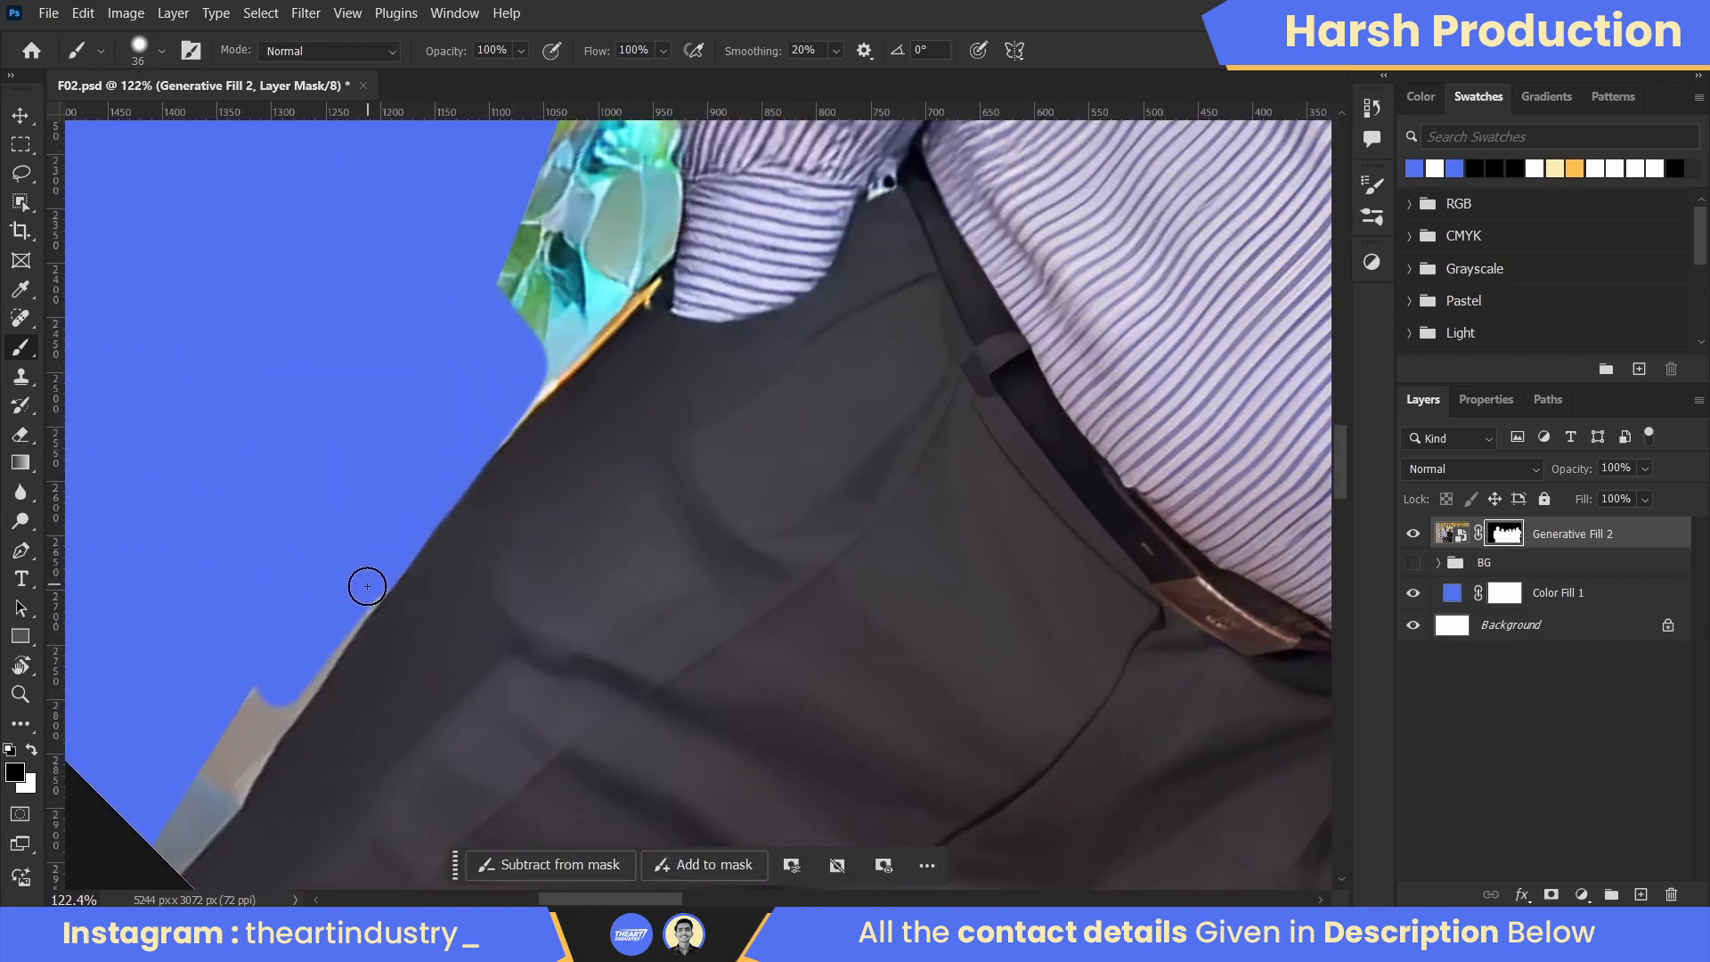
left_click_drag(170, 858, 246, 681)
mouse_move(224, 721)
left_mouse_down()
mouse_move(187, 740)
mouse_move(197, 683)
left_mouse_up()
- Mask out the flowers and curtain along the striped-shirt man's outer cuff, sleeve and upper arm
left_click_drag(498, 311, 255, 645)
mouse_move(266, 701)
left_mouse_down()
mouse_move(324, 611)
mouse_move(382, 451)
mouse_move(382, 550)
mouse_move(279, 665)
mouse_move(406, 499)
mouse_move(313, 497)
left_mouse_up()
key("r")
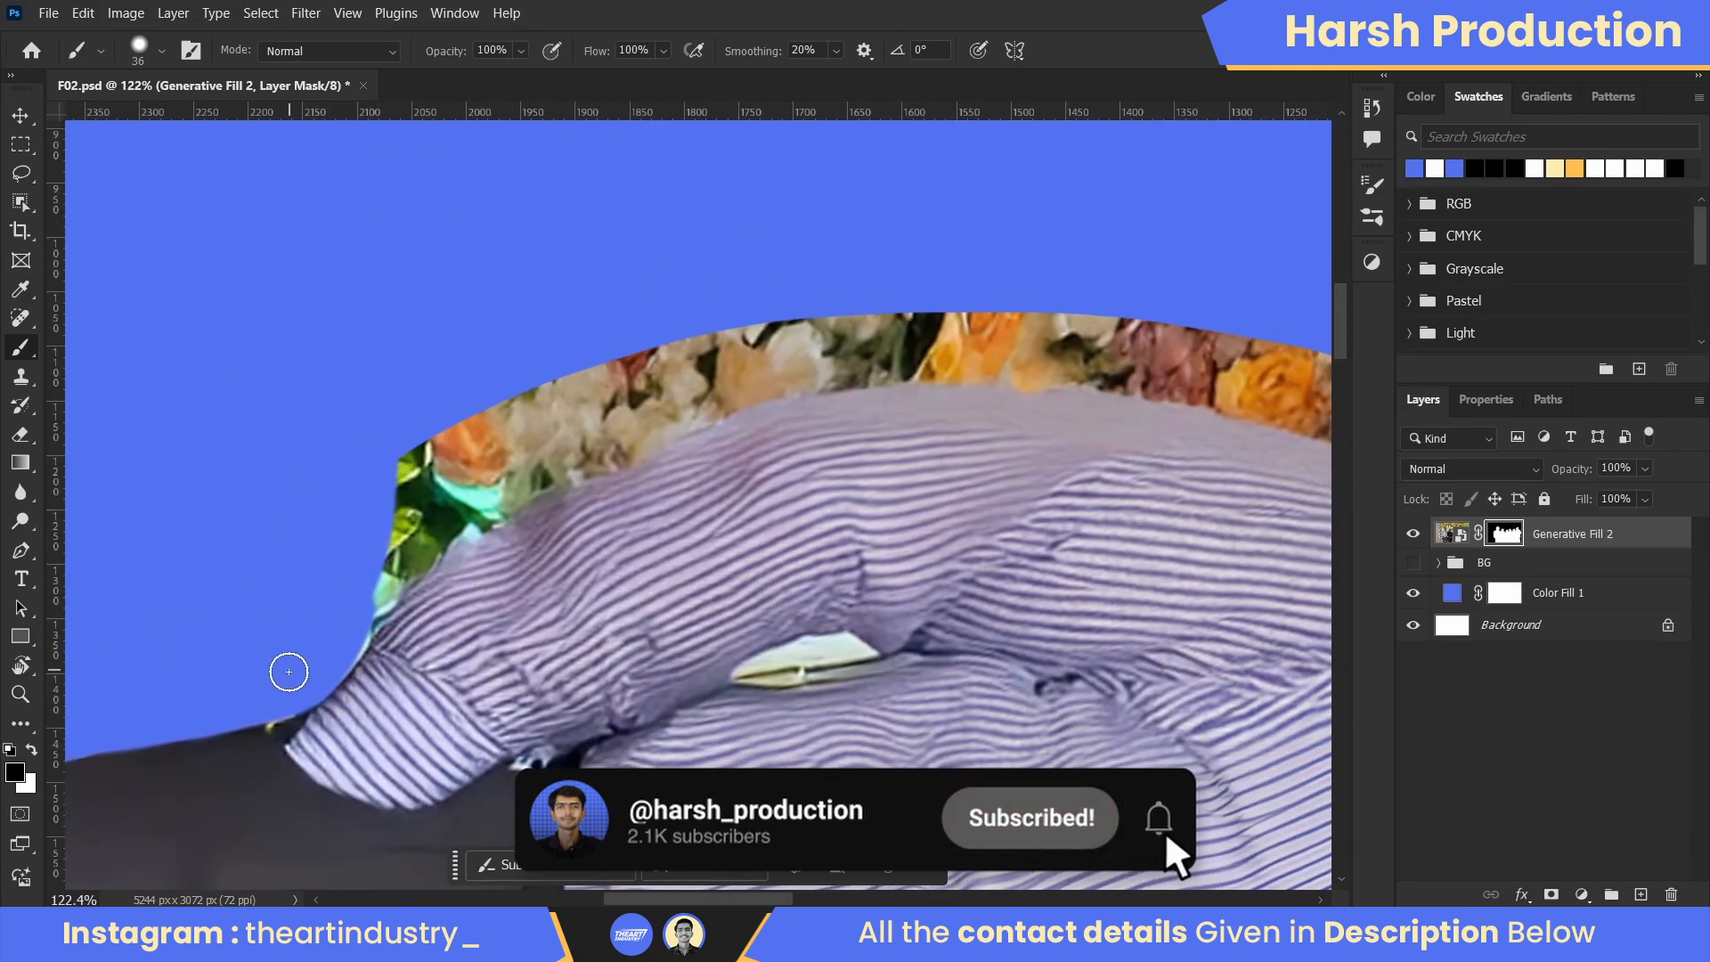
mouse_move(369, 612)
left_mouse_down()
mouse_move(538, 473)
mouse_move(374, 565)
mouse_move(409, 451)
mouse_move(683, 396)
mouse_move(531, 360)
left_mouse_up()
mouse_move(268, 806)
left_mouse_down()
mouse_move(281, 691)
mouse_move(328, 578)
mouse_move(588, 168)
mouse_move(334, 430)
mouse_move(585, 202)
left_mouse_up()
left_click_drag(485, 332, 188, 718)
mouse_move(272, 623)
left_mouse_down()
mouse_move(614, 359)
mouse_move(417, 419)
mouse_move(622, 345)
left_mouse_up()
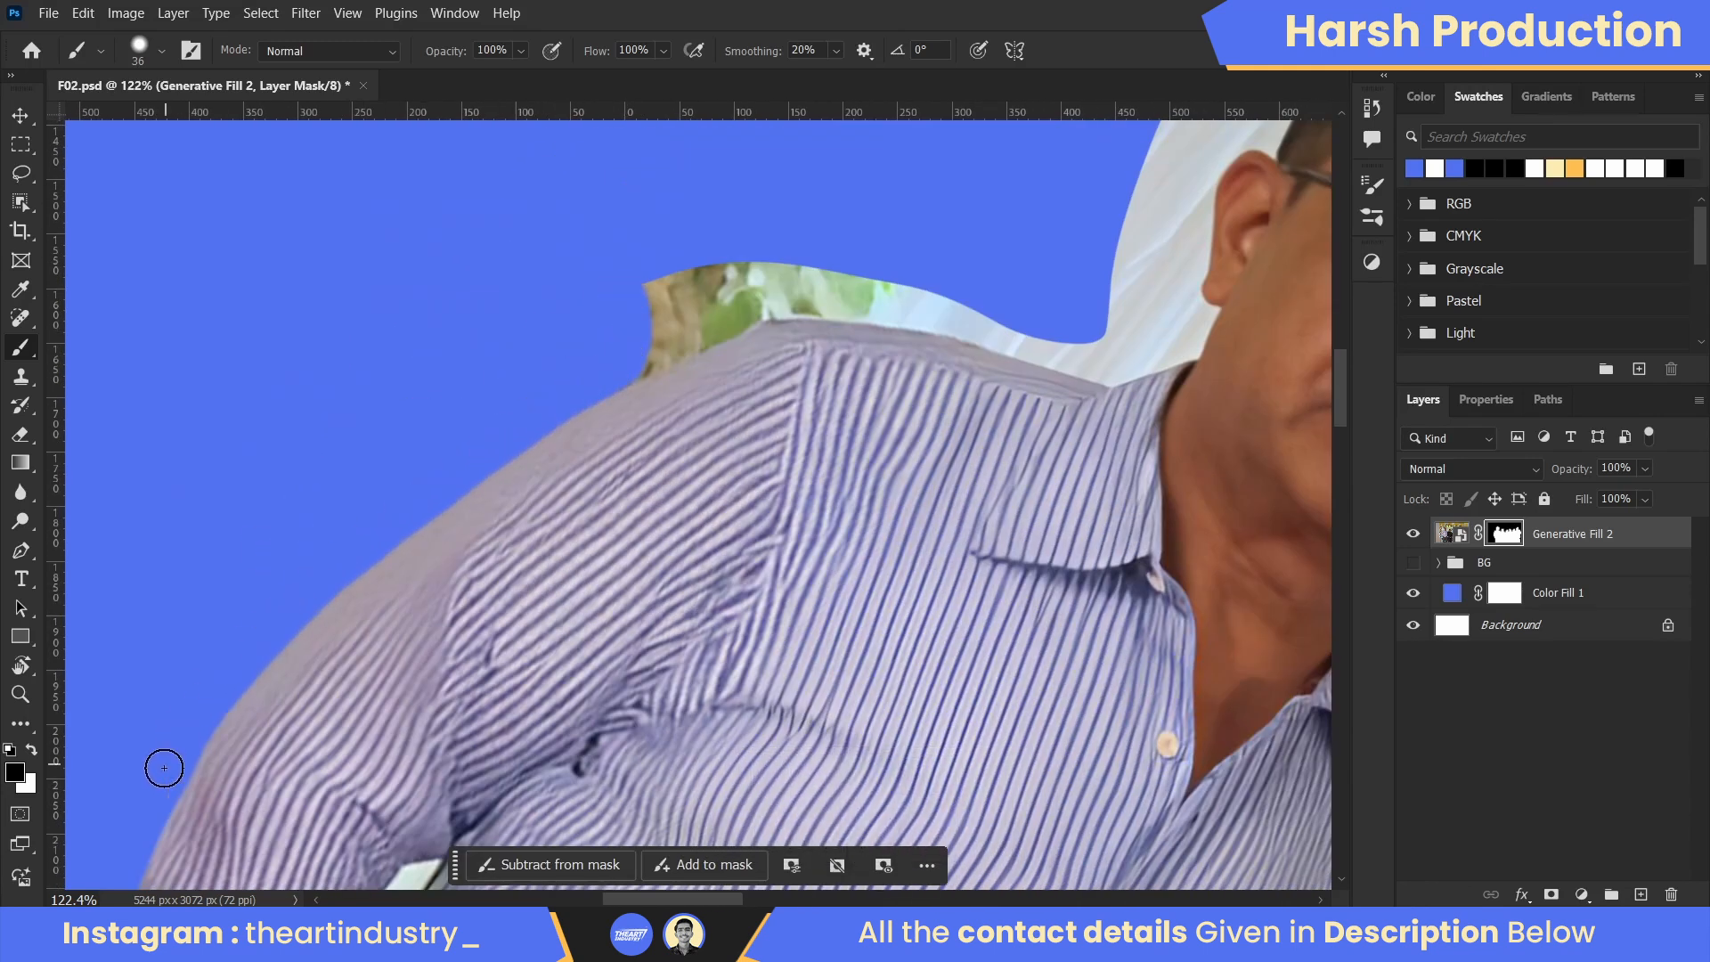
left_click_drag(163, 767, 585, 612)
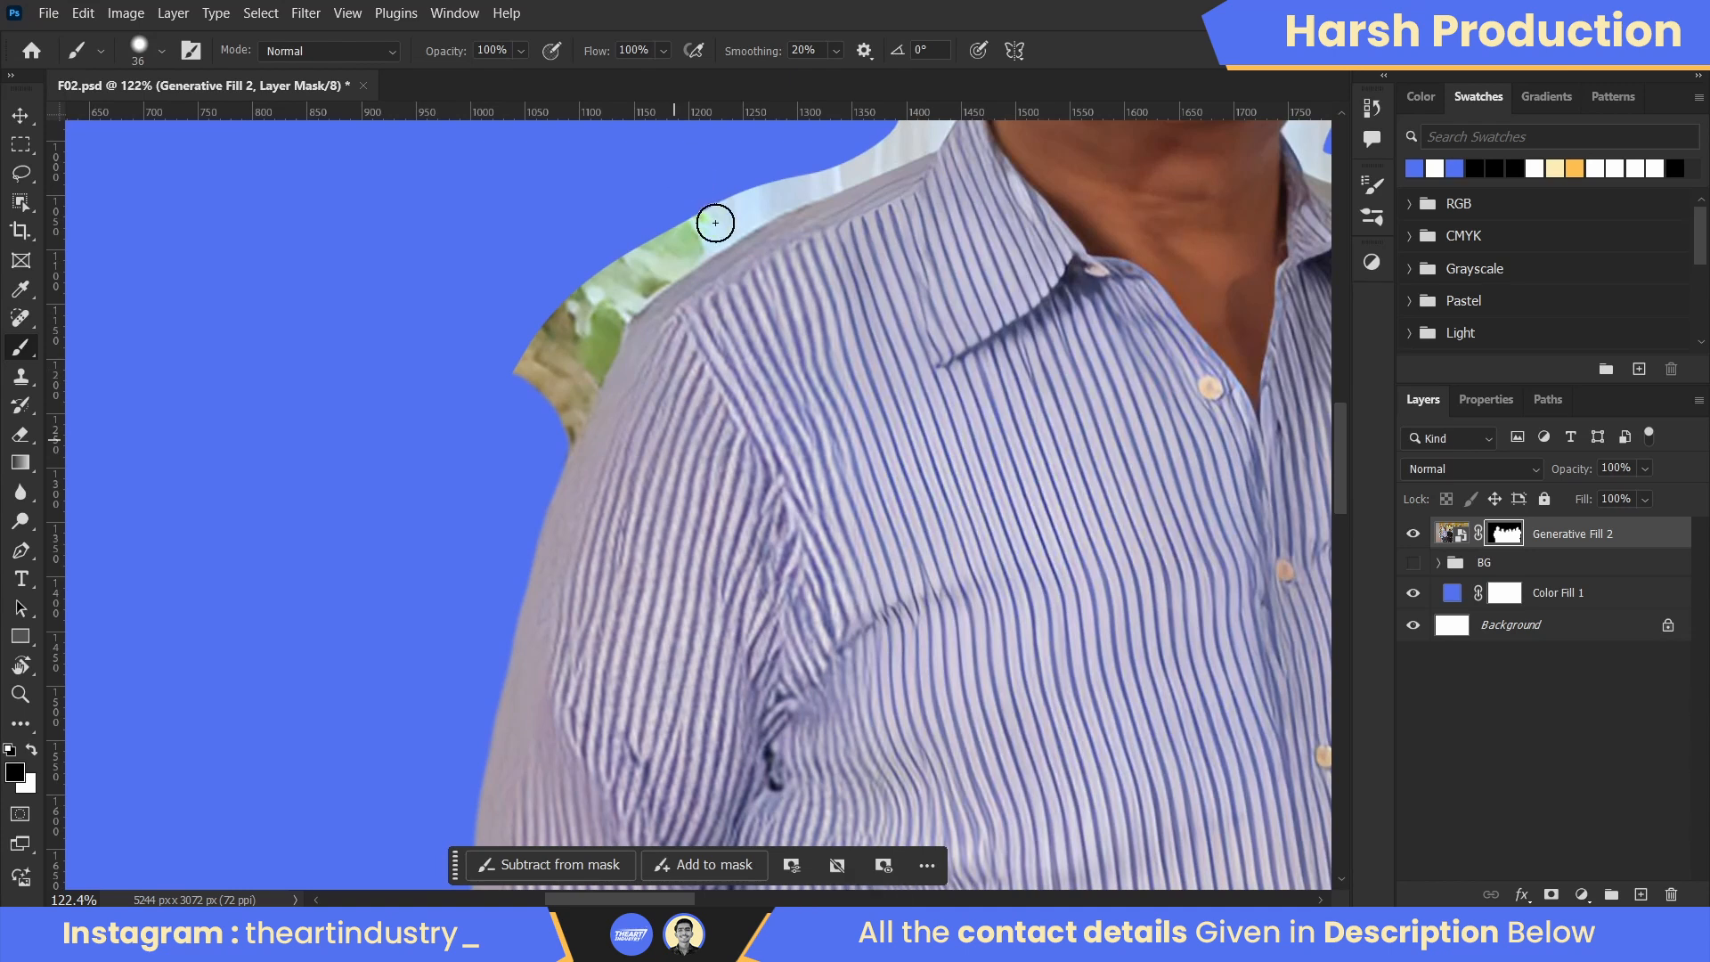
left_click_drag(610, 313, 711, 191)
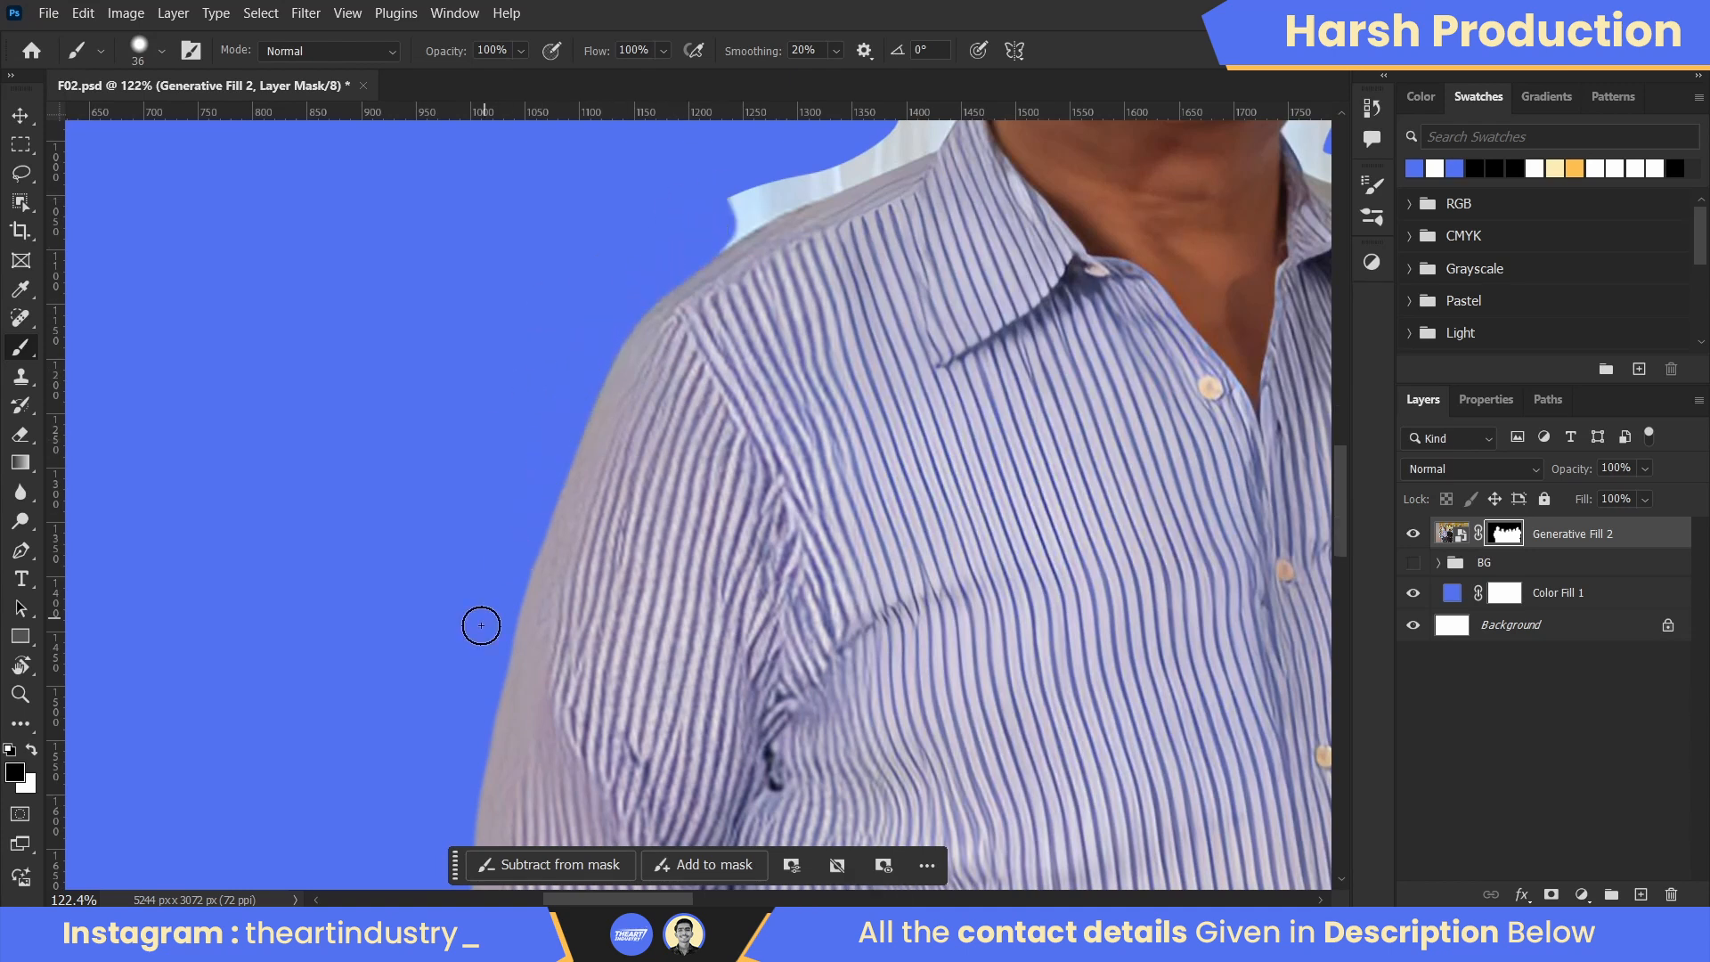
- Mask out the bulk of the curtain between the striped-shirt man's shoulder and head
key("r")
mouse_move(481, 625)
left_mouse_down()
mouse_move(461, 562)
mouse_move(650, 386)
left_mouse_up()
scroll(672, 442, "down", 6)
scroll(678, 455, "up", 10)
mouse_move(508, 504)
left_mouse_down()
mouse_move(706, 527)
mouse_move(687, 540)
left_mouse_up()
mouse_move(687, 539)
left_mouse_down()
mouse_move(679, 409)
mouse_move(564, 742)
left_mouse_up()
right_click(671, 385)
left_click(874, 496)
left_click_drag(414, 315, 642, 294)
key("r")
- Reduce the brush to 17 px and mask out the thin curtain fringe along the man's shoulder and collar
right_click(458, 679, "alt")
right_click(487, 580)
left_click(416, 763)
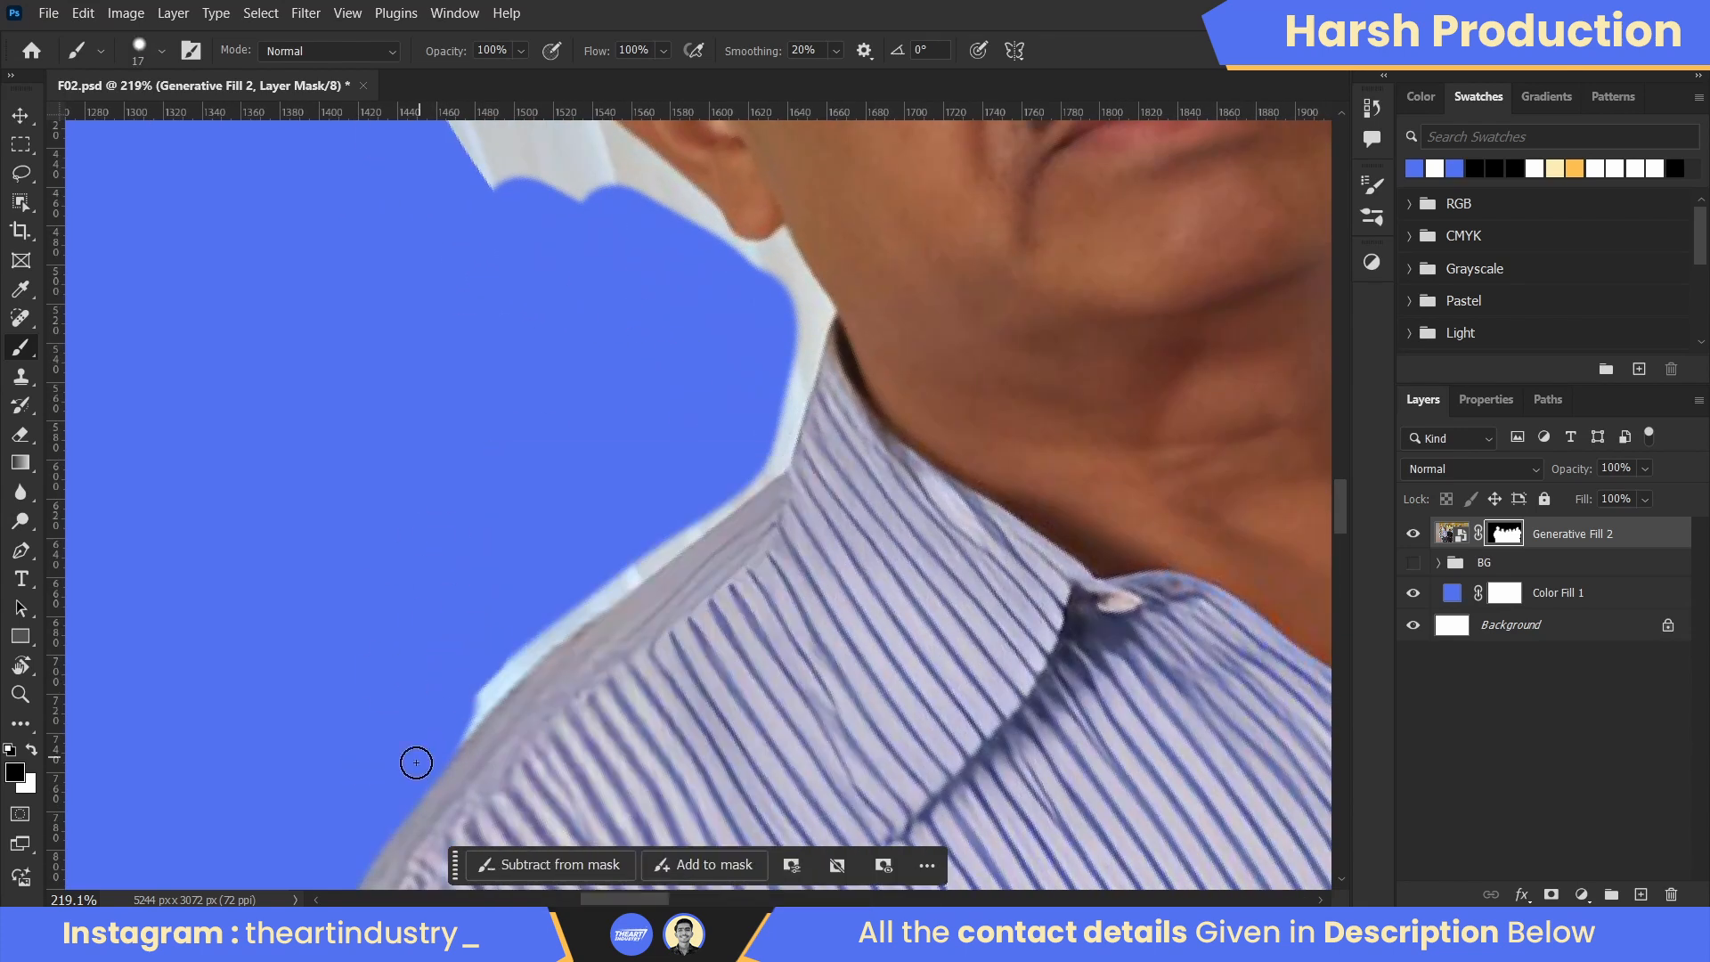
left_click_drag(749, 484, 791, 356)
- Mask out the curtain around the outer edge of the striped-shirt man's ear with the 17 px brush
key("r")
mouse_move(713, 325)
left_mouse_down()
mouse_move(794, 351)
mouse_move(900, 526)
left_mouse_up()
left_click_drag(1010, 423, 633, 516)
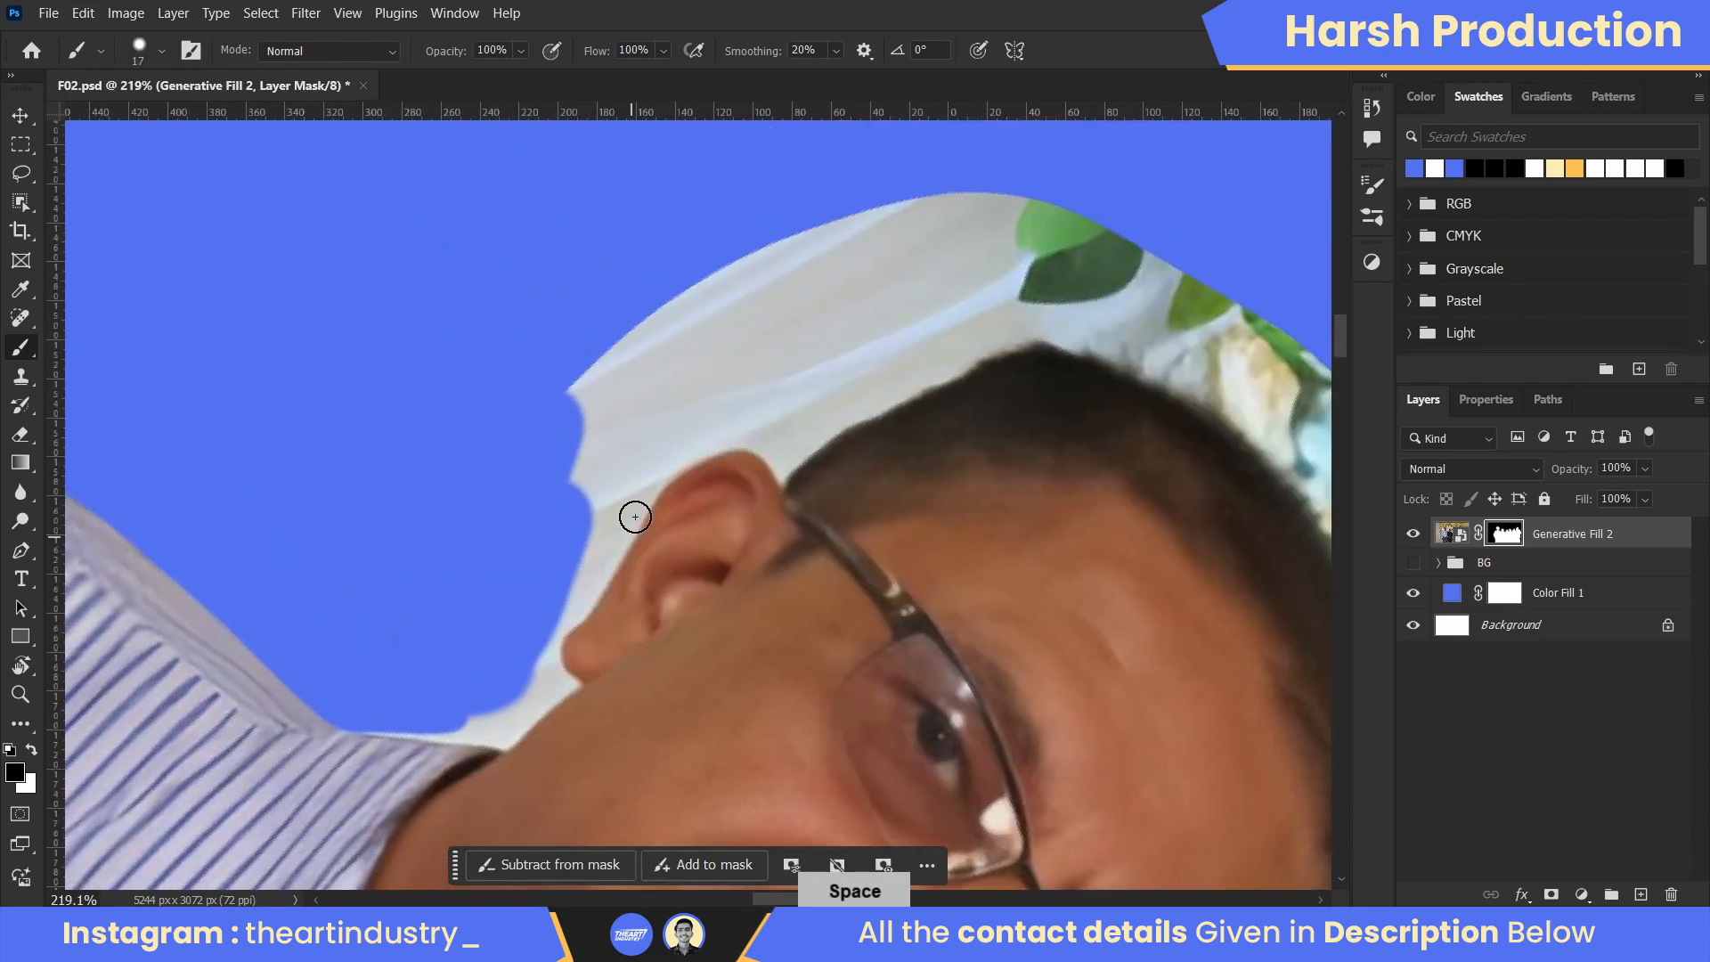
mouse_move(666, 428)
left_mouse_down()
mouse_move(618, 532)
mouse_move(605, 355)
left_mouse_up()
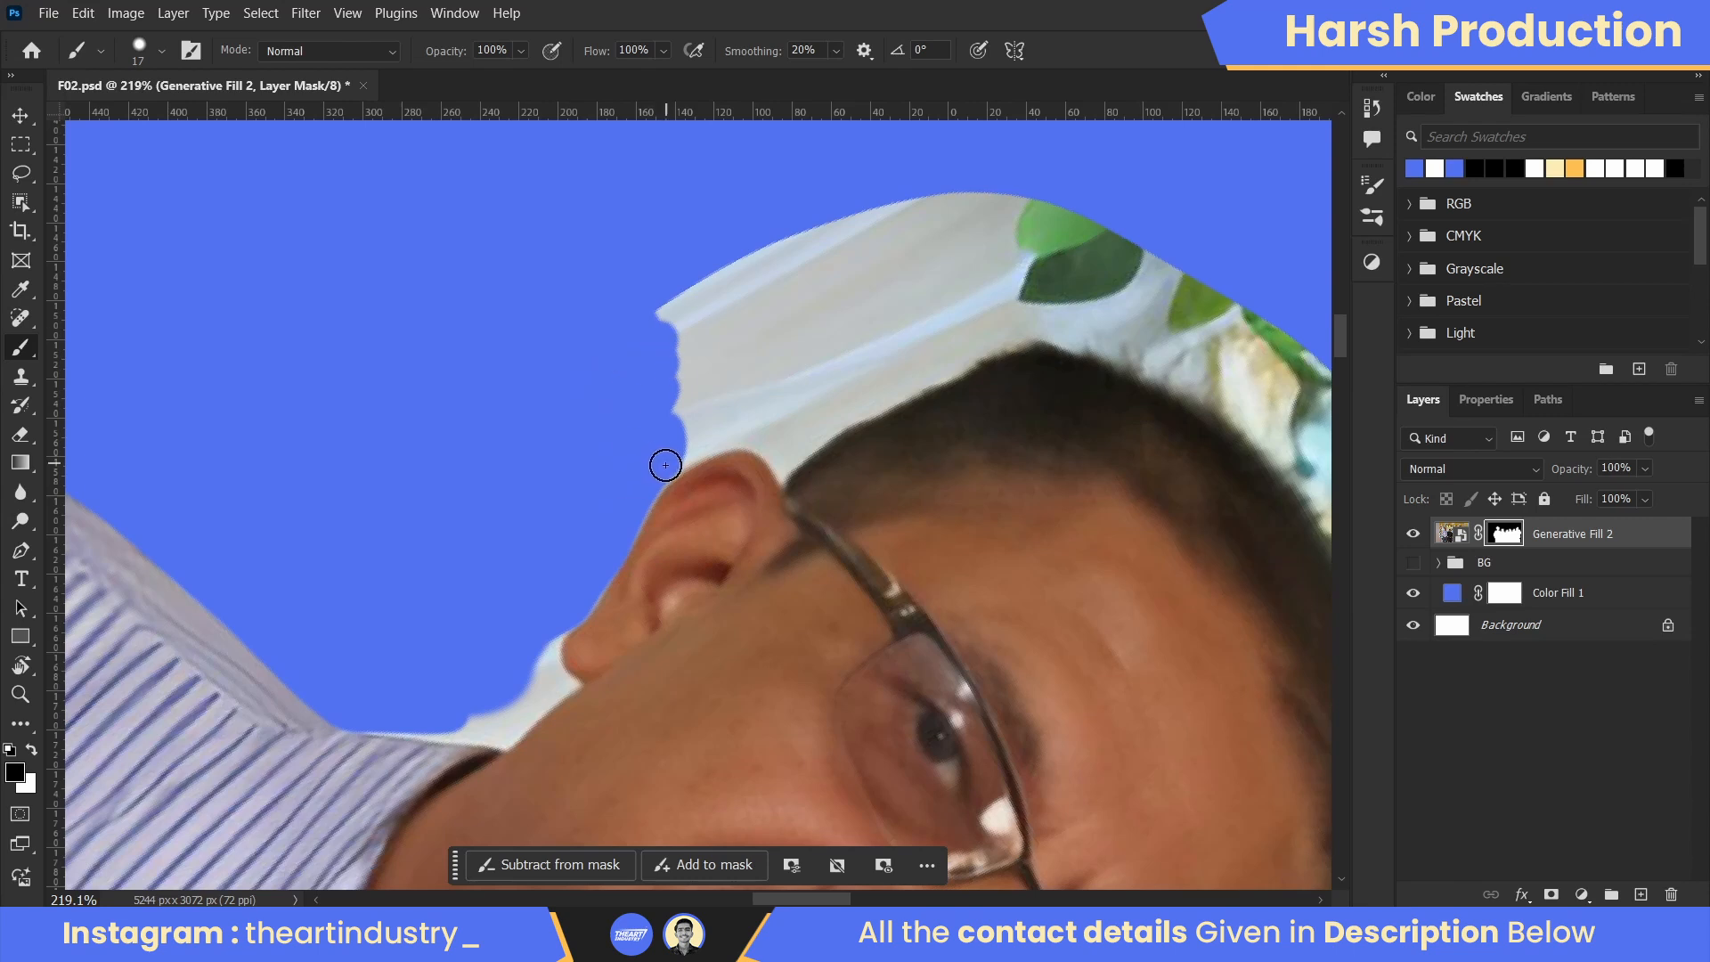
- Reduce the brush to 9 px and clean the mask edge below the ear and along the man's neck
key("r")
left_click_drag(465, 708, 504, 746)
right_click(538, 605, "alt")
mouse_move(596, 627)
left_mouse_down()
mouse_move(537, 605)
mouse_move(543, 677)
left_mouse_up()
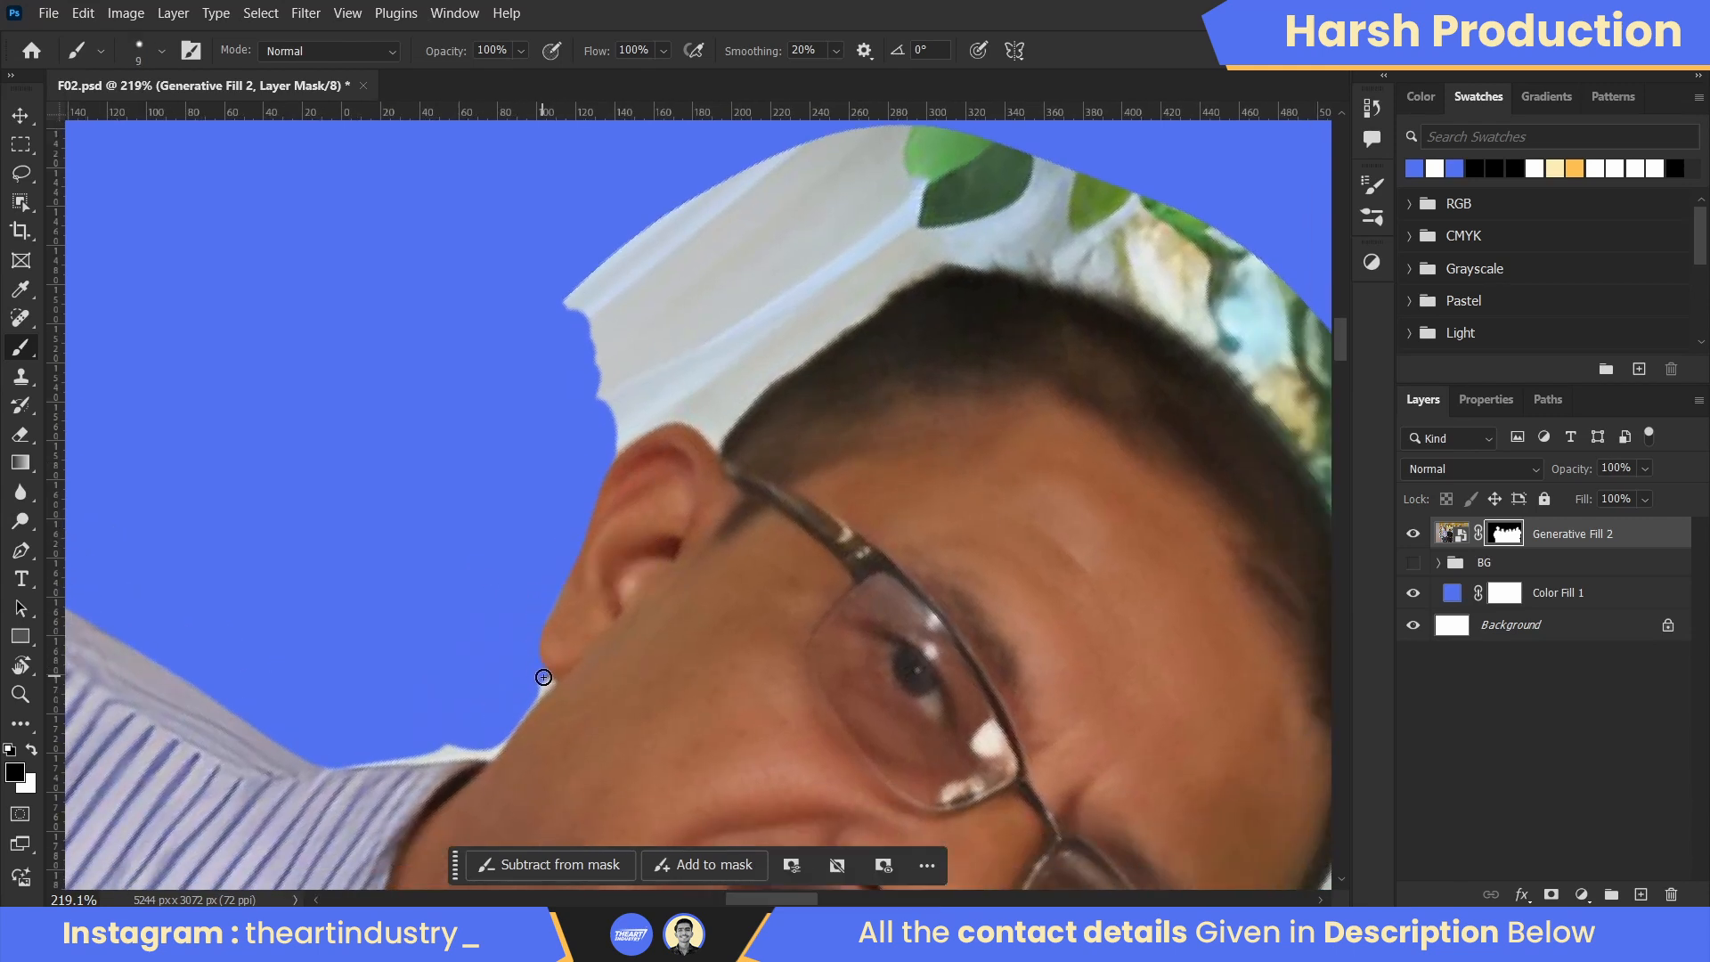
key("space")
left_click_drag(426, 742, 618, 560)
- Mask out the curtain above the striped-shirt man's ear and along the near side of his hair
key("space")
mouse_move(671, 192)
left_mouse_down()
mouse_move(511, 531)
mouse_move(372, 664)
left_mouse_up()
right_click(376, 635, "alt")
left_click_drag(306, 744, 365, 667)
mouse_move(432, 578)
left_mouse_down()
mouse_move(565, 299)
mouse_move(557, 278)
mouse_move(381, 628)
mouse_move(424, 312)
mouse_move(260, 627)
mouse_move(361, 378)
left_mouse_up()
- Mask out the curtain and flowers over the crown of the striped-shirt man's hair with a 27 px brush
right_click(513, 290, "alt")
key("r")
right_click(558, 288, "alt")
mouse_move(607, 333)
left_mouse_down()
mouse_move(439, 561)
mouse_move(320, 610)
mouse_move(540, 362)
left_mouse_up()
key("r")
mouse_move(750, 323)
left_mouse_down()
mouse_move(626, 328)
mouse_move(559, 399)
left_mouse_up()
key("r")
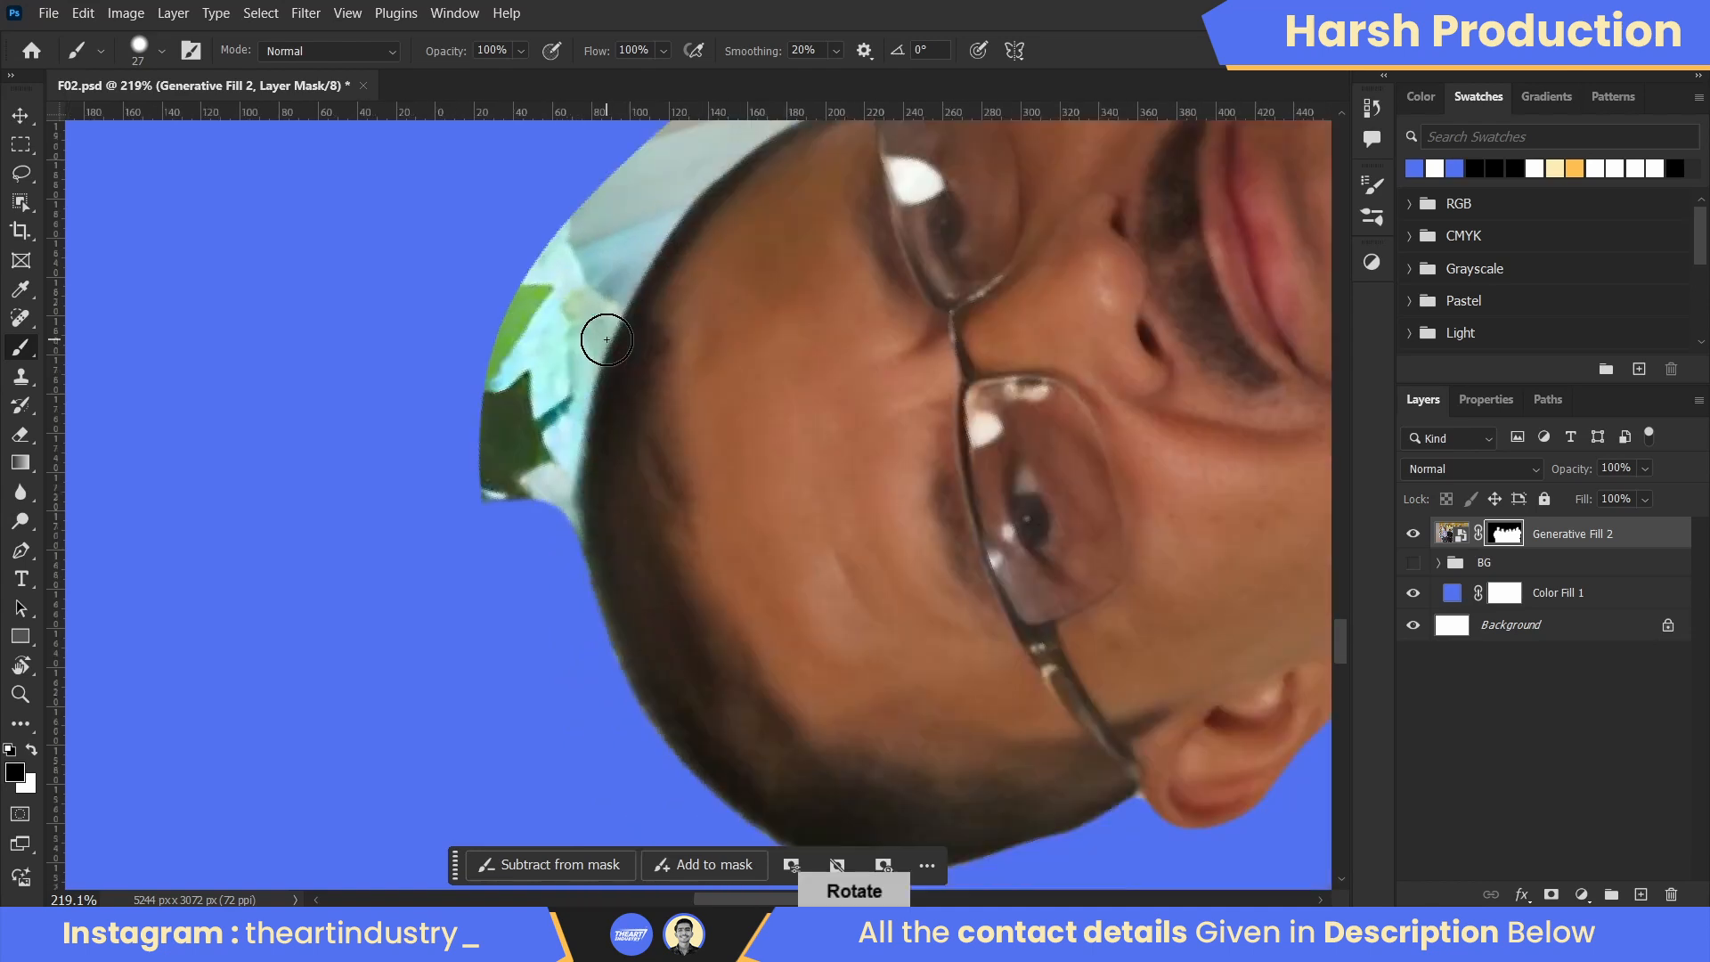
- Mask out the backdrop on the far side of the striped-shirt man's head, cleaning the hair edge with a 15 px brush
key("space")
left_click_drag(600, 339, 537, 553)
mouse_move(636, 322)
left_mouse_down()
mouse_move(627, 363)
mouse_move(428, 622)
mouse_move(610, 358)
mouse_move(665, 337)
left_mouse_up()
key("r")
right_click(557, 329, "alt")
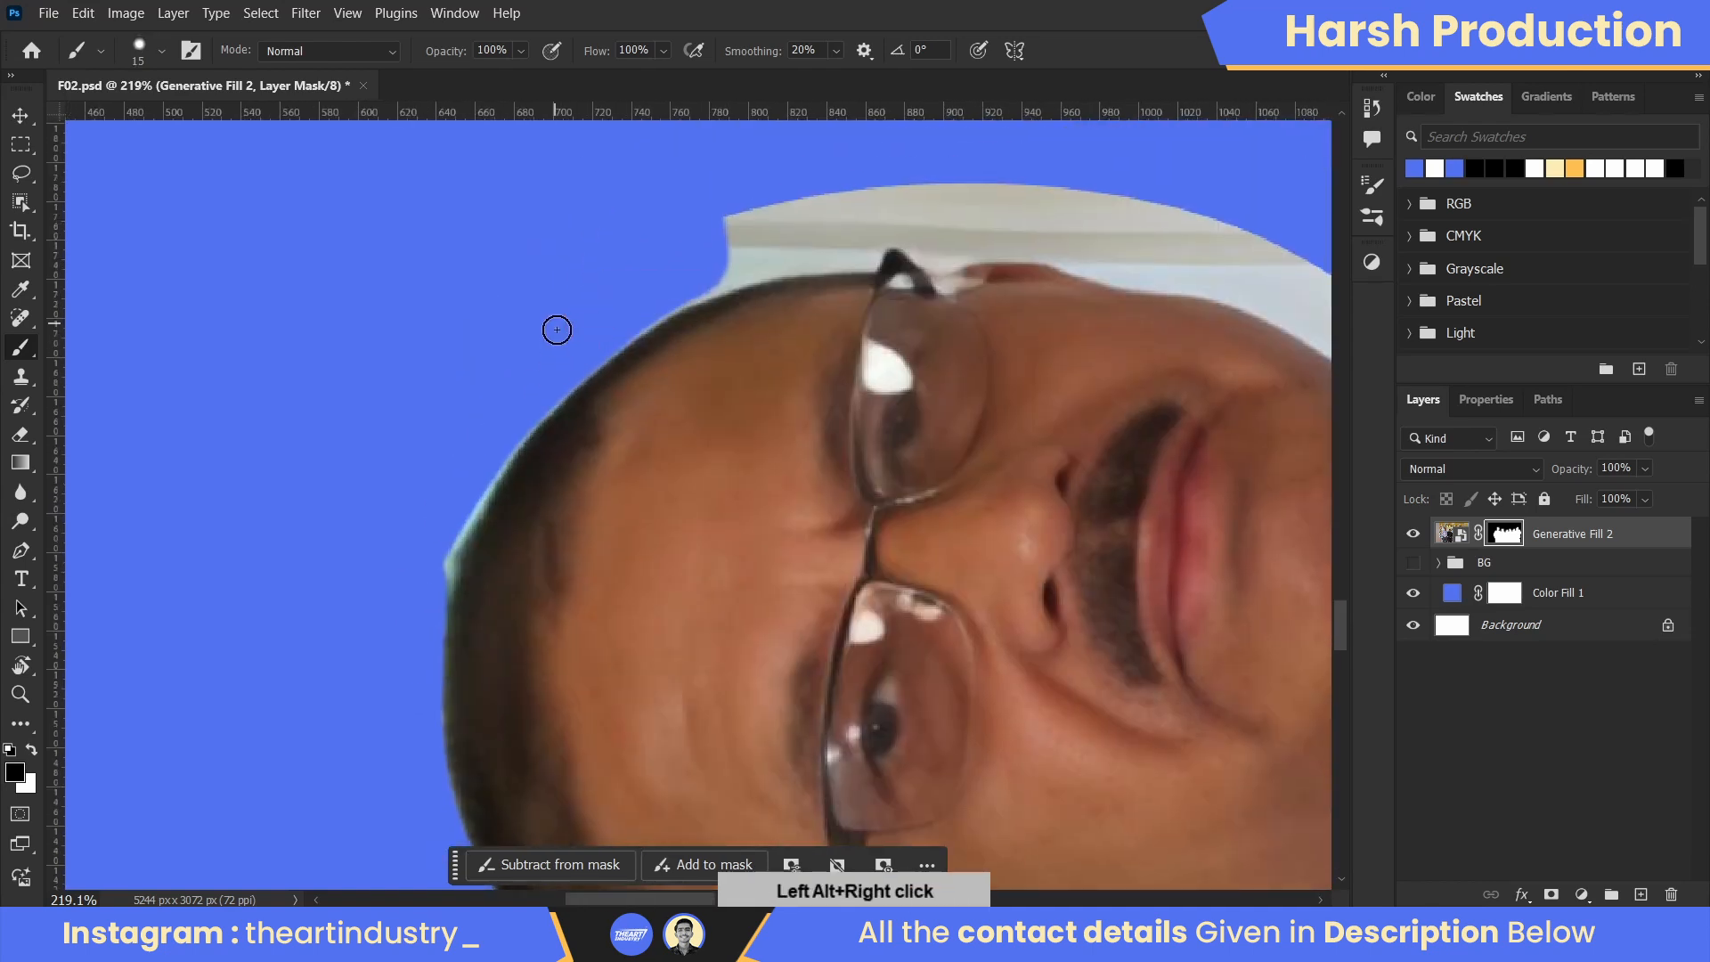
left_click_drag(525, 430, 443, 580)
- Mask out the curtain around the hinge of the striped-shirt man's glasses and his far ear
key("space")
left_click_drag(580, 390, 446, 580)
key("r")
left_click_drag(614, 336, 636, 399)
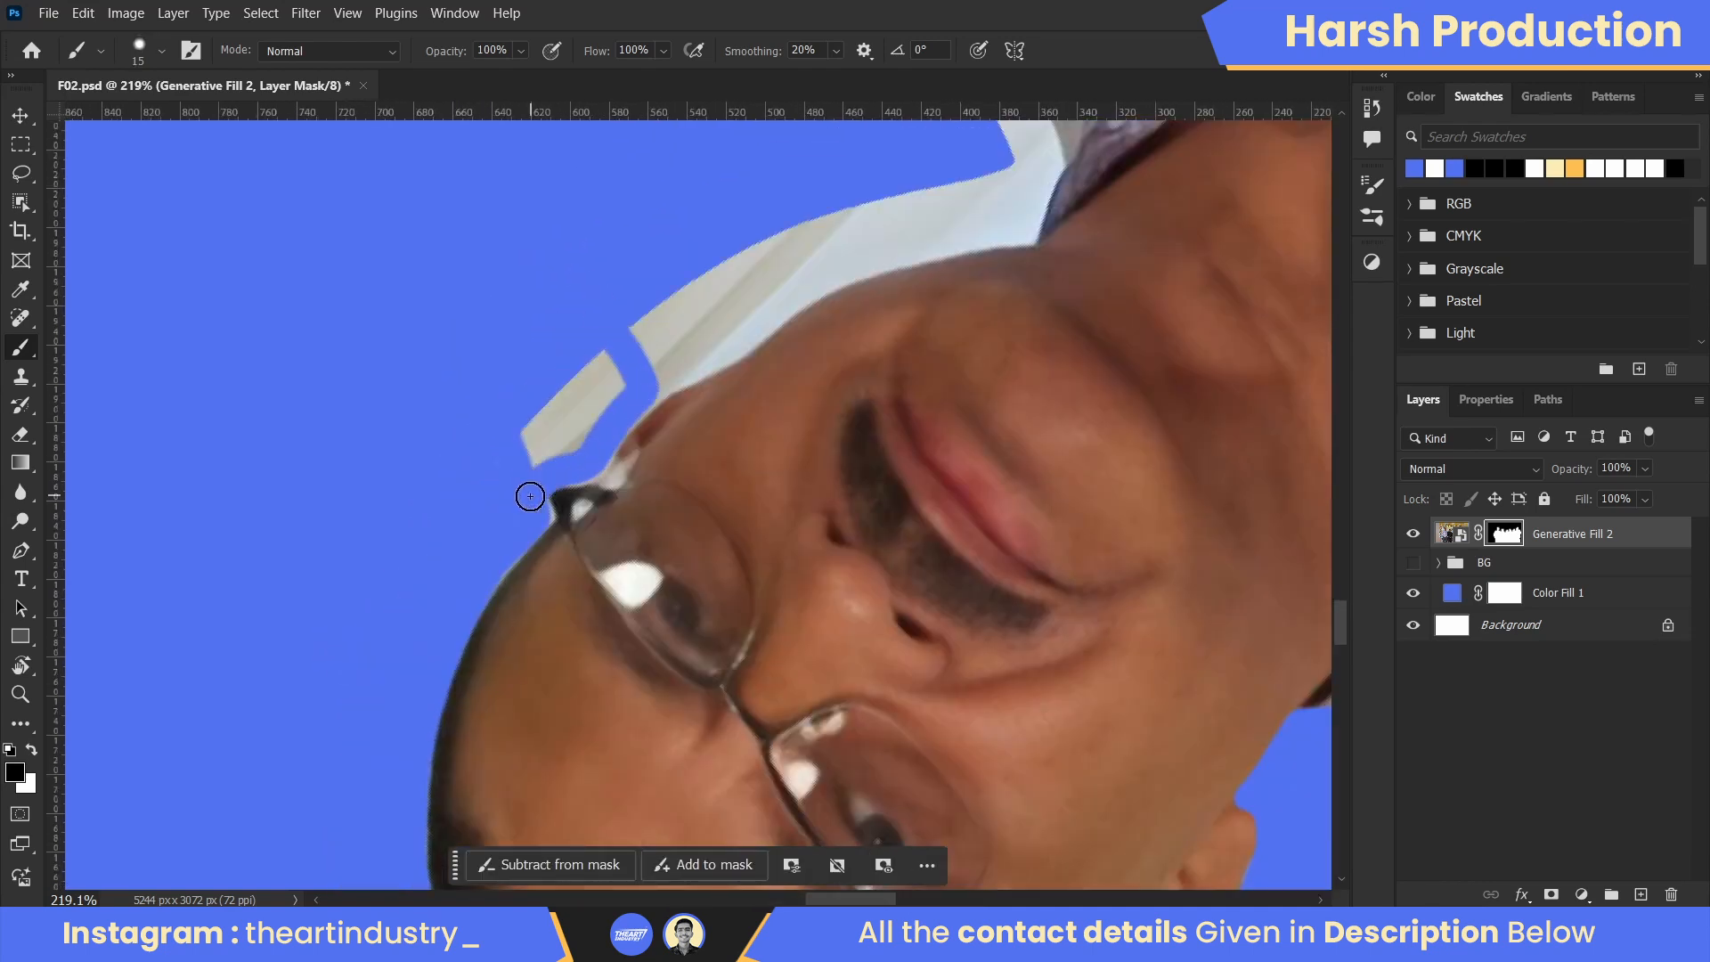
key("r")
left_click_drag(527, 532, 445, 764)
key("space")
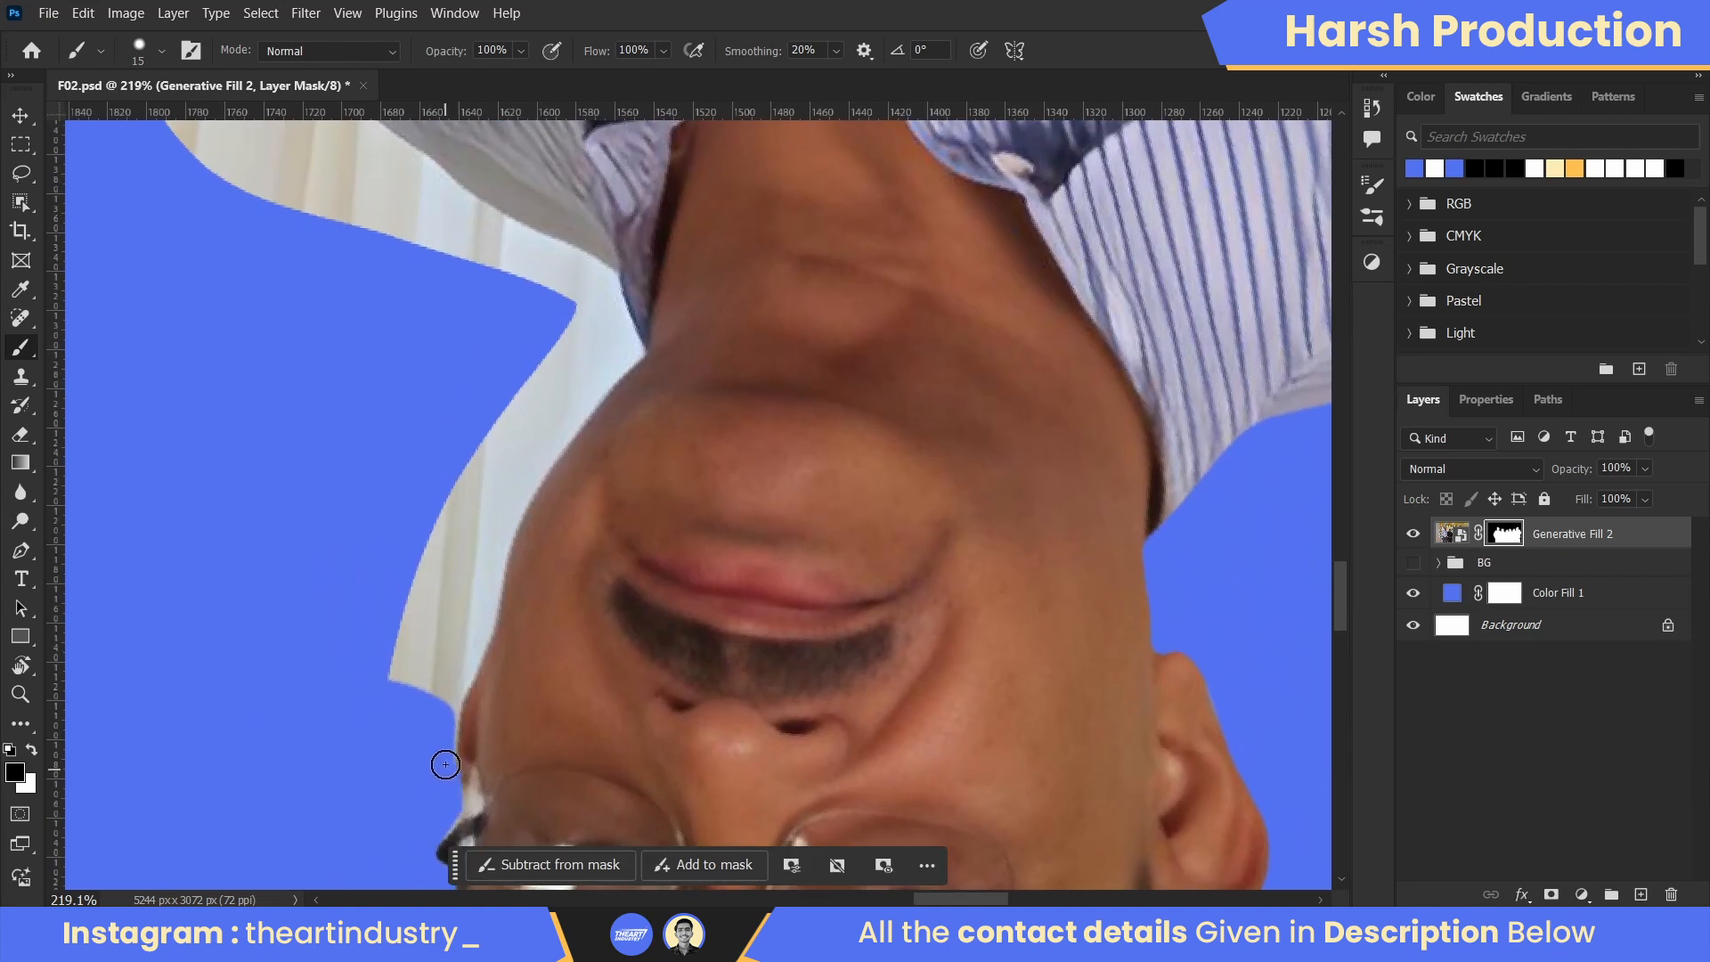
- Mask out the curtain strip along the striped-shirt man's far cheek and jaw
mouse_move(510, 516)
left_mouse_down()
mouse_move(431, 676)
mouse_move(450, 499)
left_mouse_up()
key("space")
left_click_drag(512, 462, 353, 696)
mouse_move(374, 726)
left_mouse_down()
mouse_move(574, 400)
mouse_move(412, 773)
left_mouse_up()
key("r")
- Mask out the curtain along the striped-shirt man's collar, shoulder and sleeve on the suited man's side
key("space")
left_click_drag(416, 649, 445, 589)
left_click_drag(445, 606, 468, 499)
left_click_drag(473, 638, 427, 855)
left_click_drag(398, 753, 453, 610)
key("space")
left_click_drag(453, 609, 308, 770)
mouse_move(361, 757)
left_mouse_down()
mouse_move(519, 611)
mouse_move(384, 673)
mouse_move(458, 484)
mouse_move(355, 558)
mouse_move(401, 784)
left_mouse_up()
key("space")
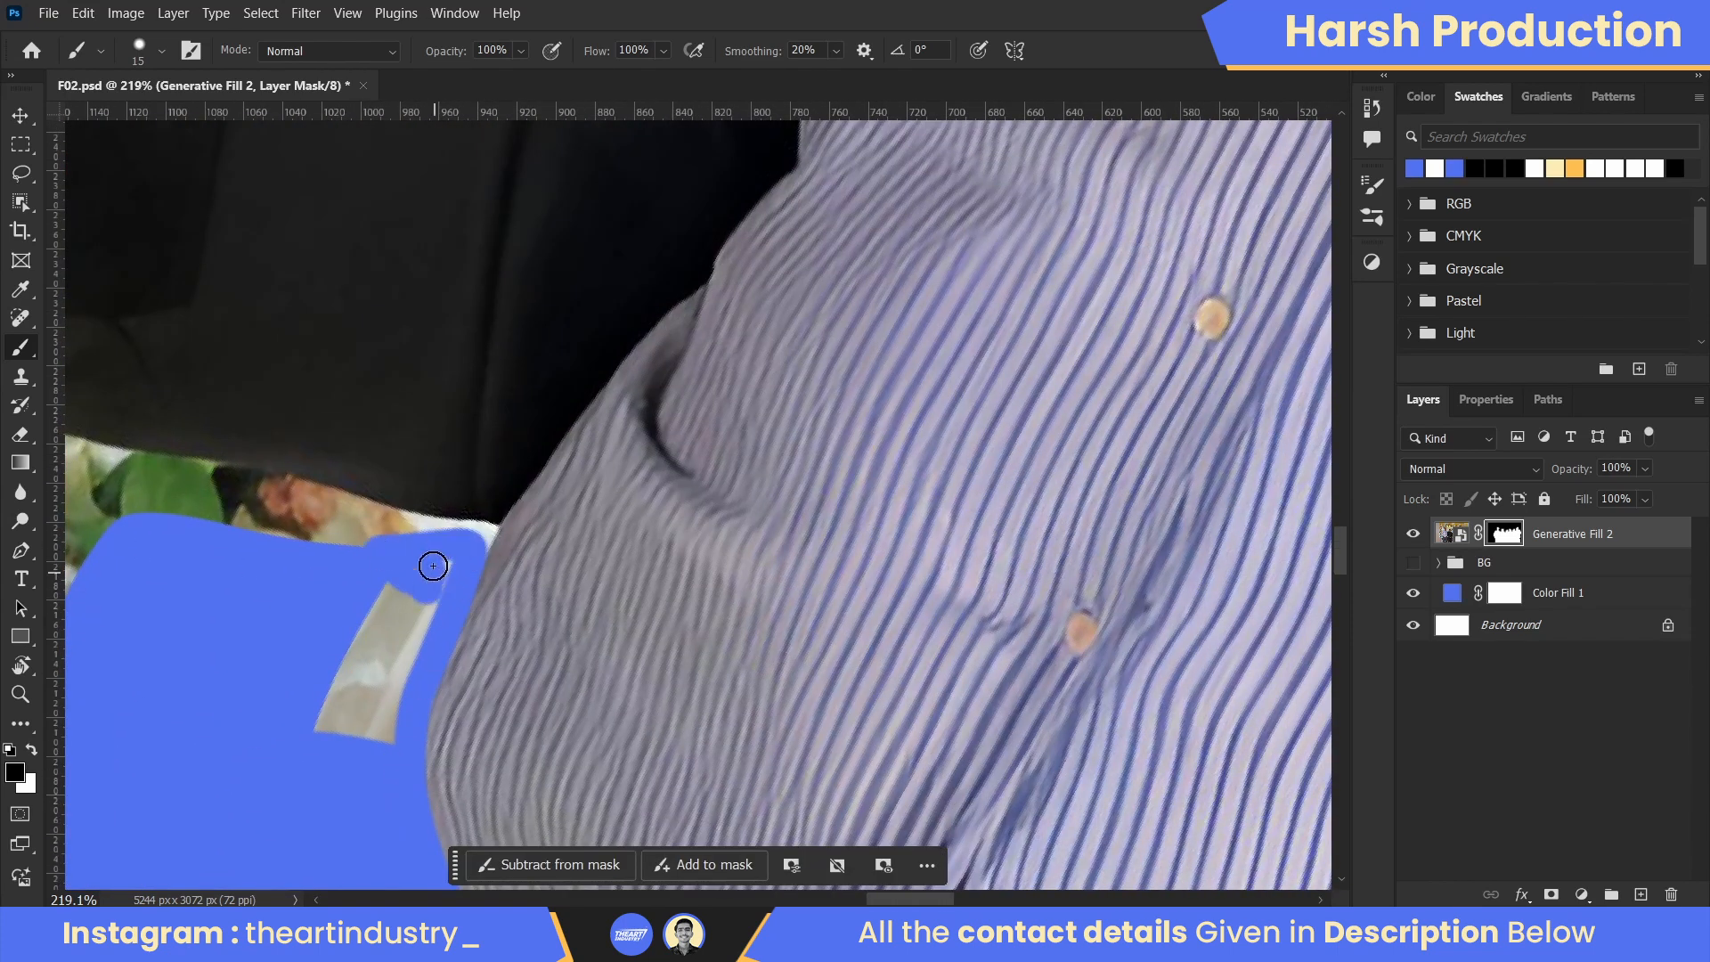
left_click_drag(433, 565, 346, 649)
- Mask out the flowers along the suited man's shoulder and clean the corner at the striped sleeve with a 9 px brush
key("r")
mouse_move(265, 451)
left_mouse_down()
mouse_move(569, 405)
mouse_move(935, 160)
left_mouse_up()
key("space")
left_click_drag(936, 160, 623, 397)
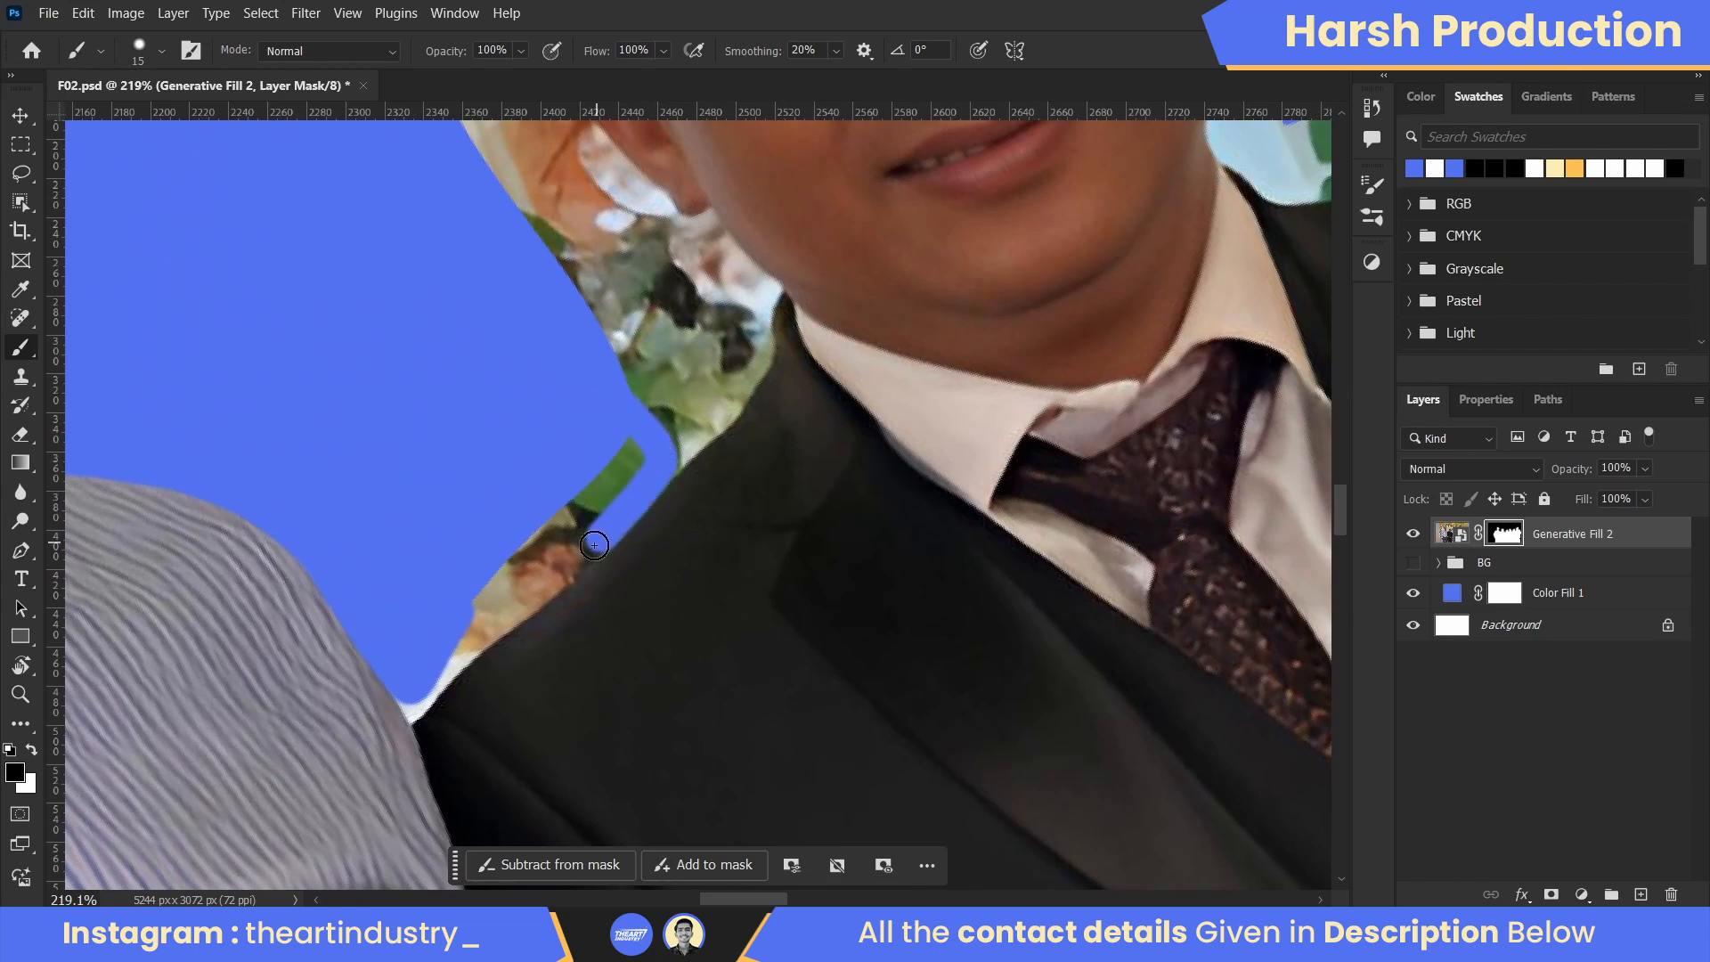
left_click_drag(594, 544, 489, 608)
left_click_drag(618, 472, 632, 452)
key("space")
right_click(557, 599, "alt")
mouse_move(454, 653)
left_mouse_down()
mouse_move(558, 600)
mouse_move(502, 639)
left_mouse_up()
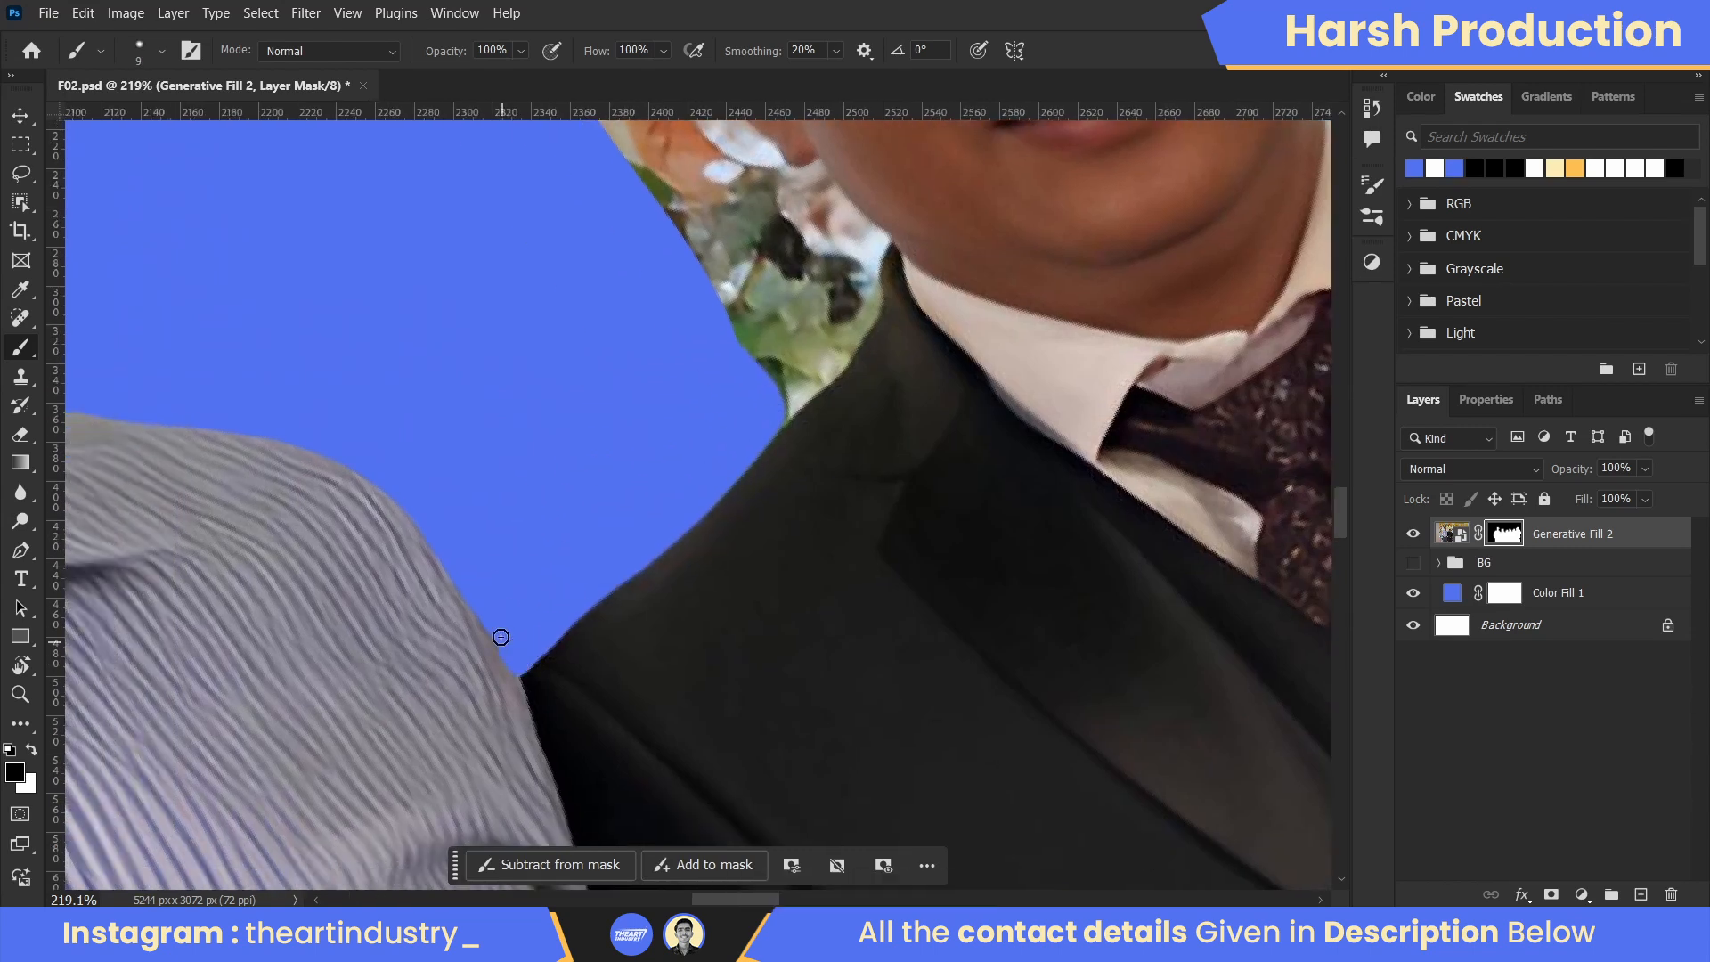
- Mask out the foliage beside the suited man's lapel, collar and neck with the 9 px brush
key("space")
left_click_drag(734, 448, 425, 755)
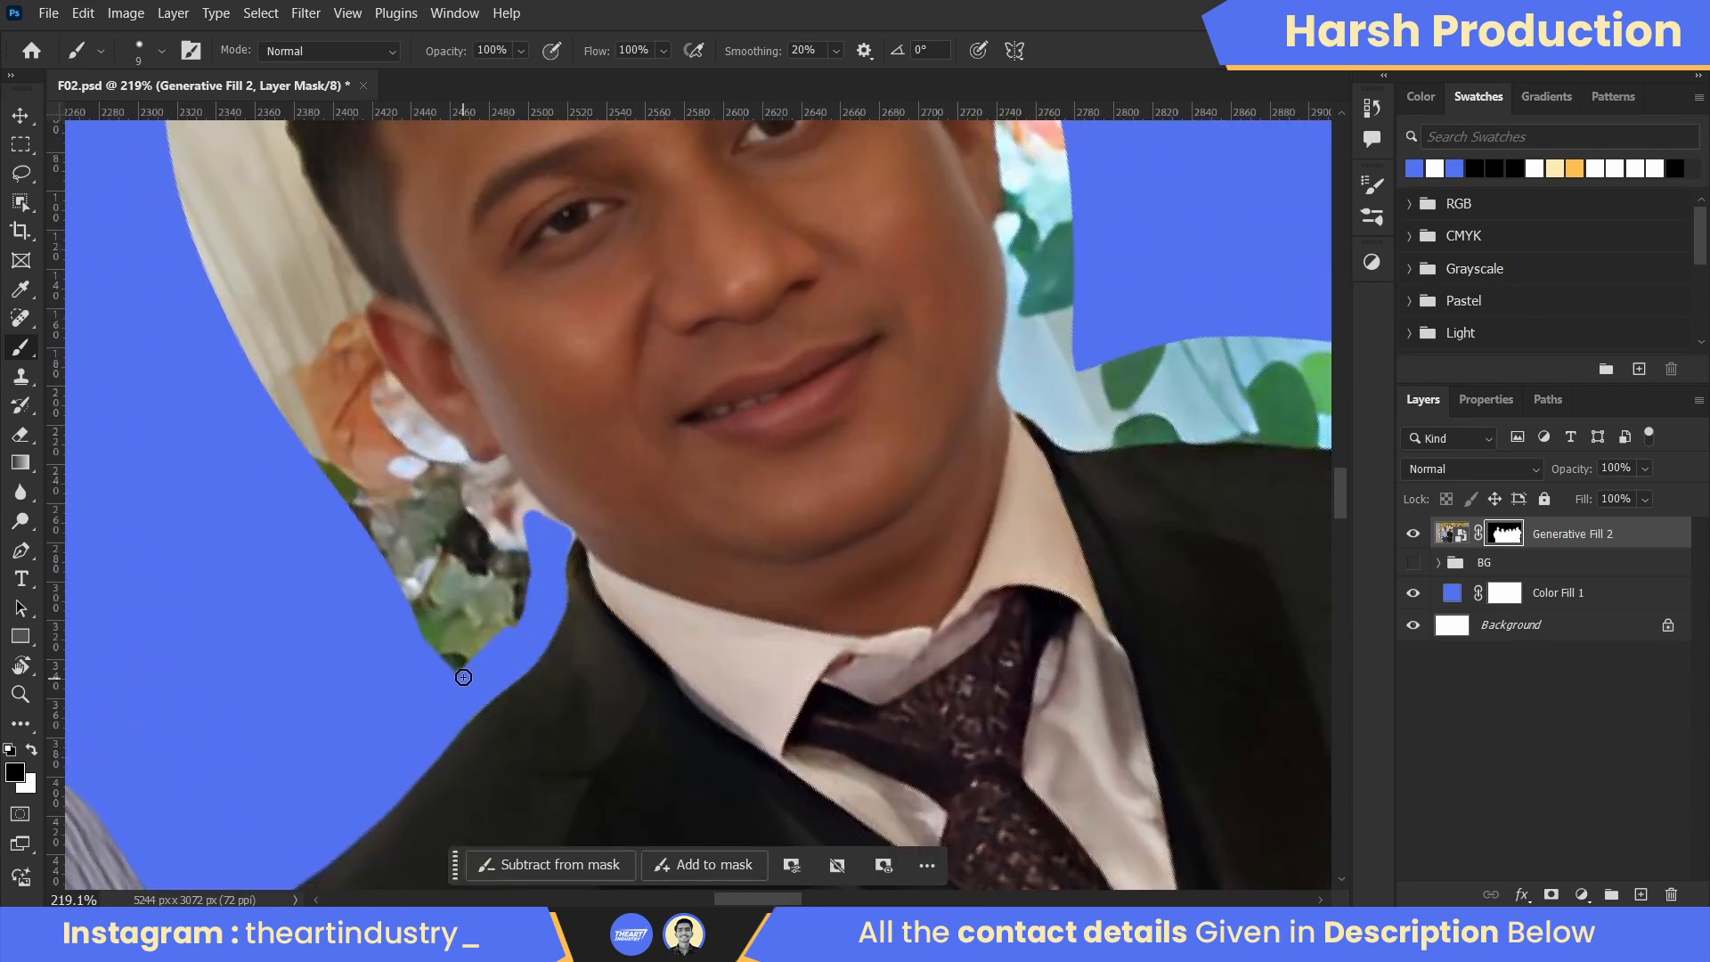
left_click_drag(463, 677, 513, 598)
key("r")
mouse_move(571, 604)
left_mouse_down()
mouse_move(543, 535)
mouse_move(555, 438)
left_mouse_up()
- Enlarge the brush to 14 px and mask out the backdrop around the suited man's near ear
key("space")
left_click_drag(615, 223, 445, 559)
right_click(516, 412, "alt")
left_click_drag(477, 371, 494, 526)
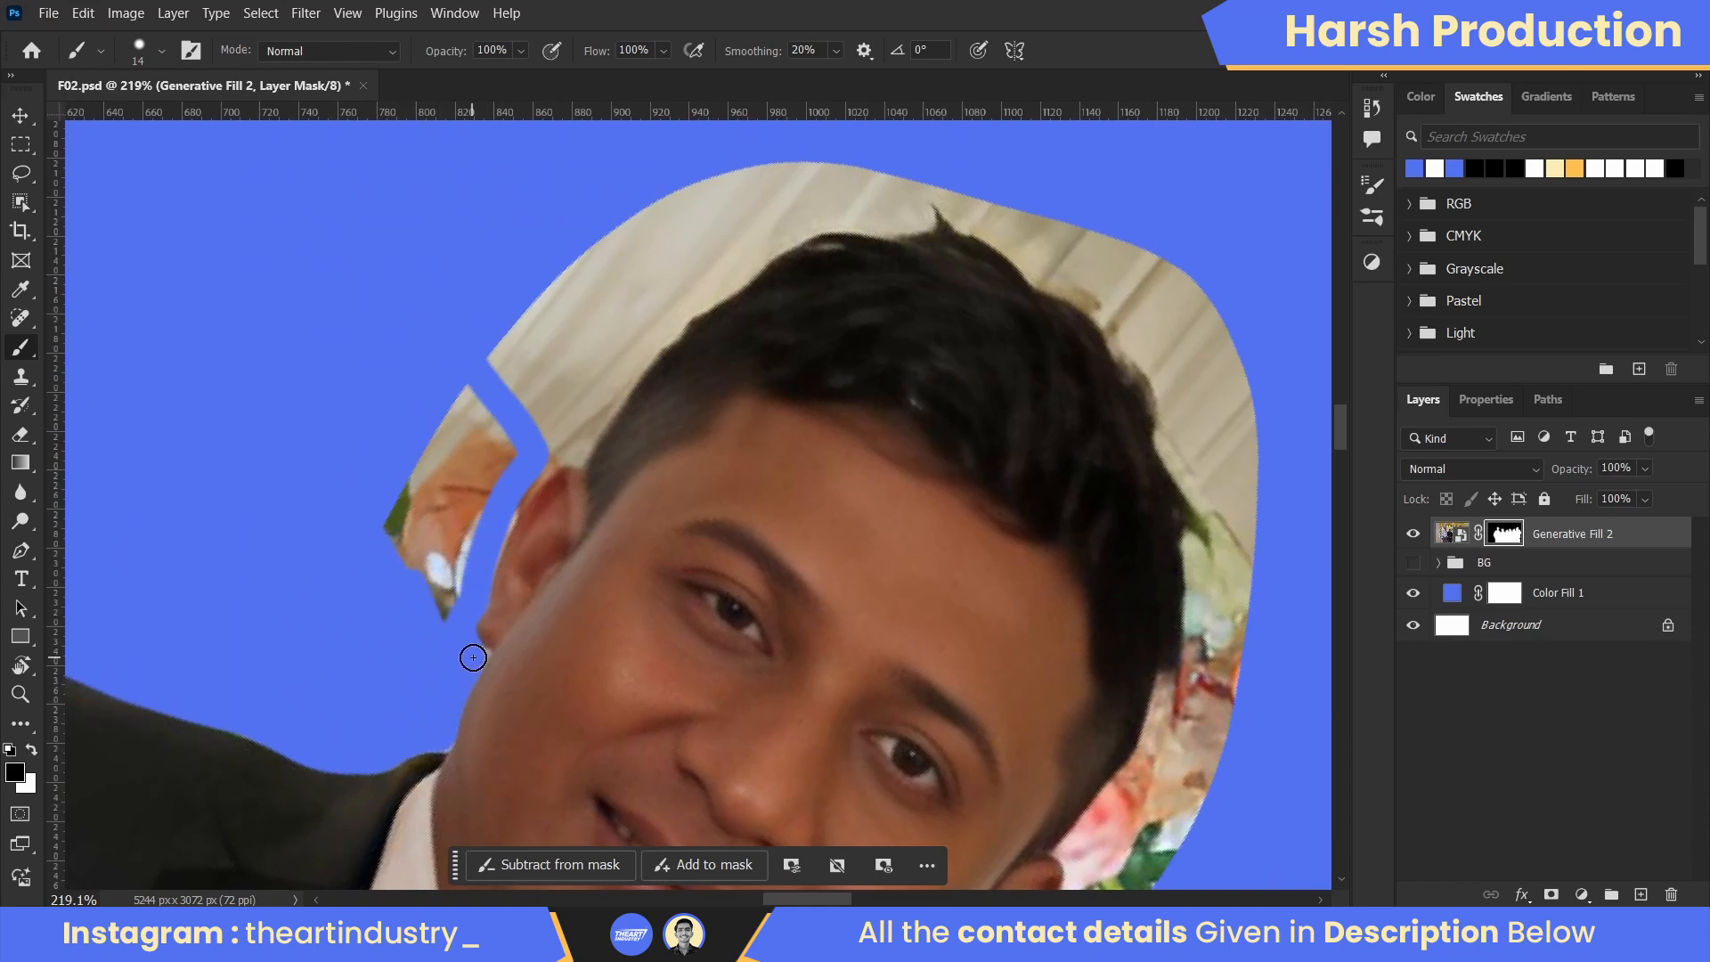
key("space")
left_click_drag(412, 550, 457, 750)
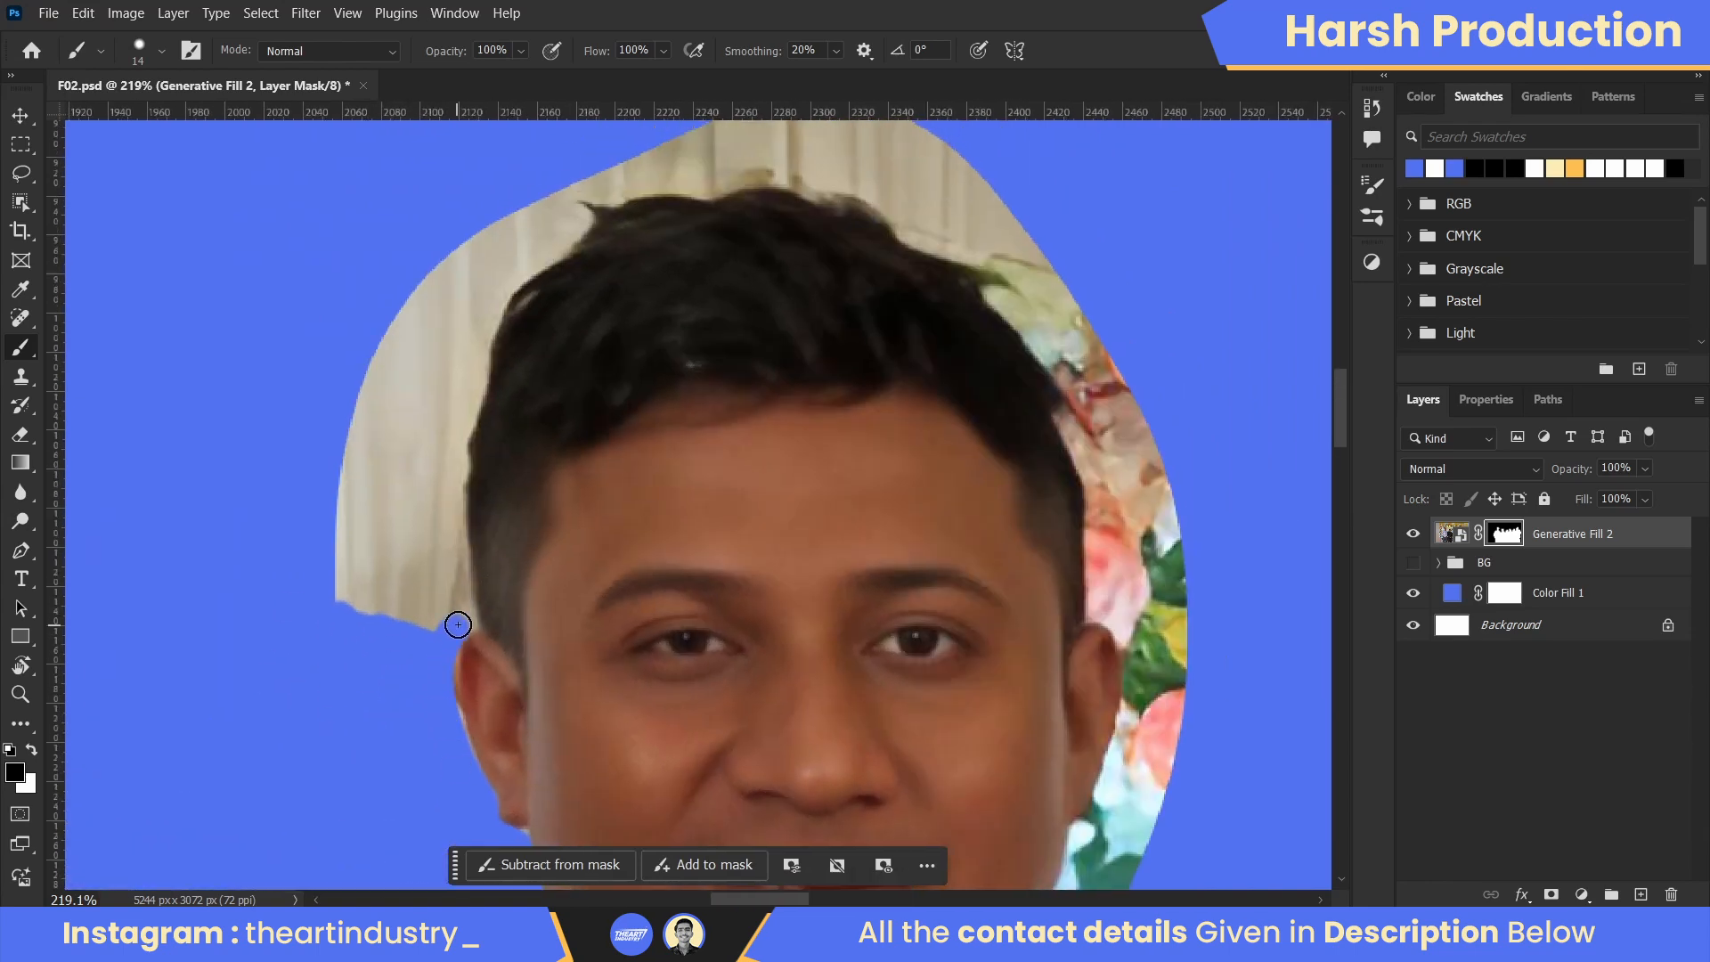
- Enlarge the brush to 21 px and mask out the curtain along the near side of the suited man's hair
key("space")
left_click_drag(391, 855, 1014, 125)
right_click(557, 469, "alt")
mouse_move(634, 465)
left_mouse_down()
mouse_move(555, 515)
mouse_move(393, 704)
mouse_move(351, 840)
left_mouse_up()
mouse_move(331, 704)
left_mouse_down()
mouse_move(291, 794)
mouse_move(407, 555)
left_mouse_up()
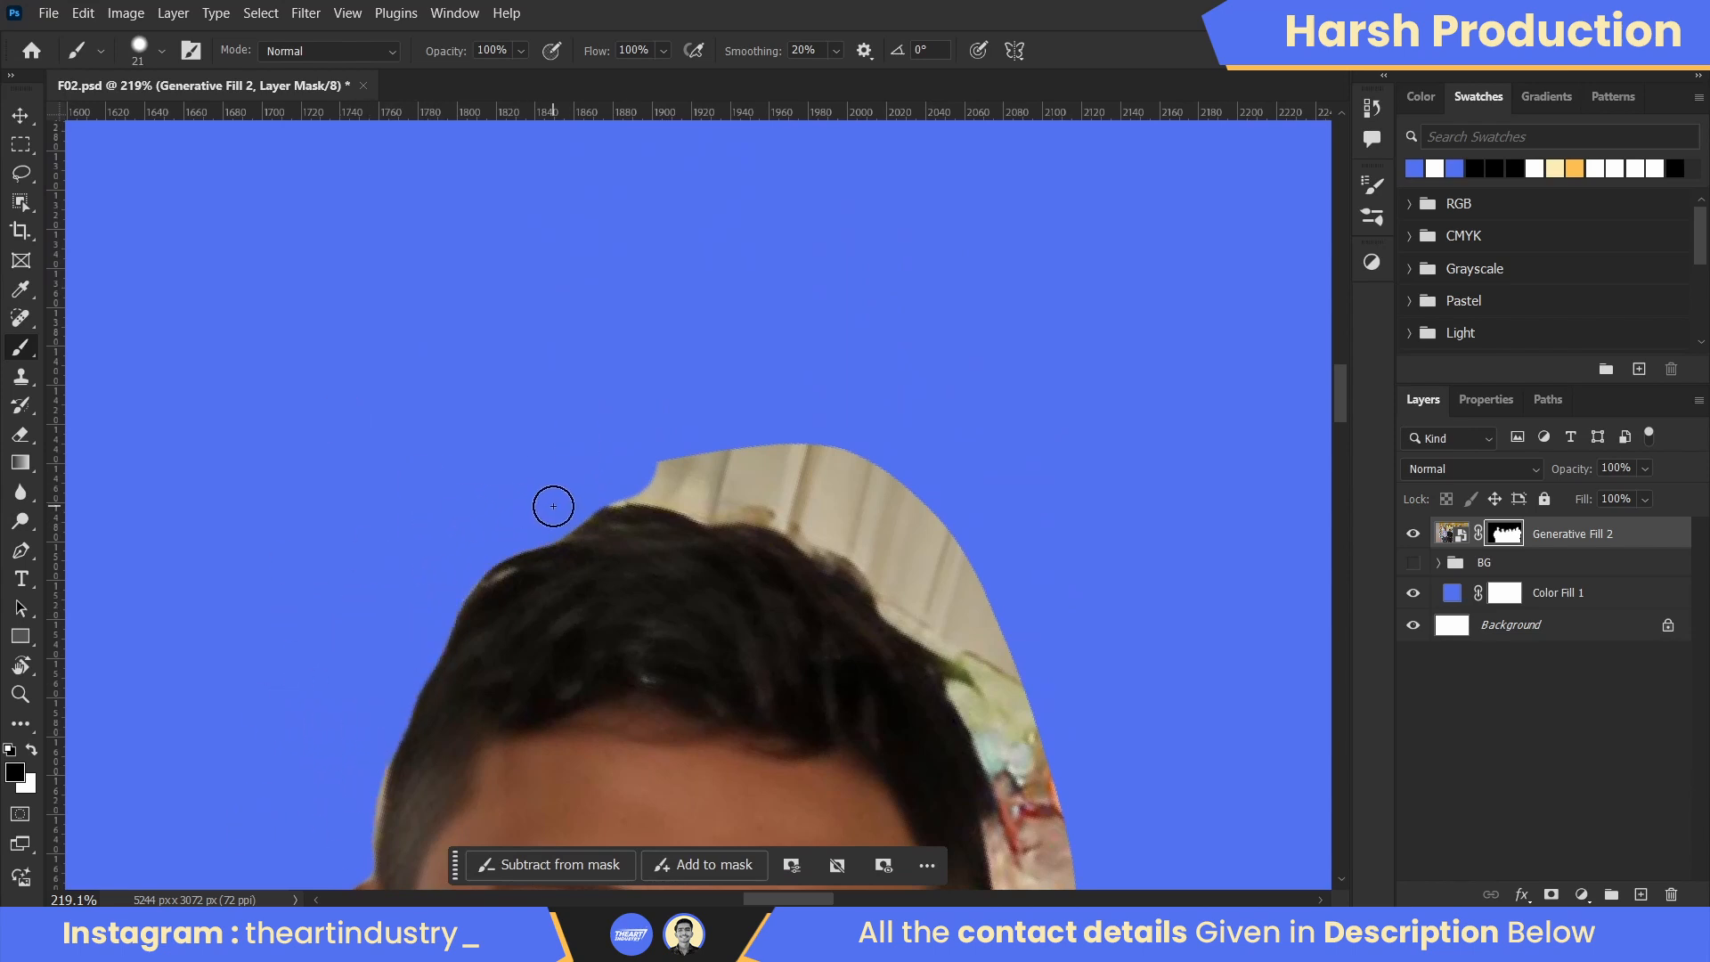
- Mask out the curtain and flowers over the top and far side of the suited man's hair
key("space")
left_click_drag(570, 657, 525, 505)
key("space")
mouse_move(493, 653)
left_mouse_down()
mouse_move(449, 578)
mouse_move(442, 656)
mouse_move(709, 381)
mouse_move(501, 538)
left_mouse_up()
key("space")
mouse_move(386, 674)
left_mouse_down()
mouse_move(320, 664)
mouse_move(631, 420)
left_mouse_up()
key("r")
left_click_drag(713, 366, 572, 446)
key("space")
mouse_move(737, 160)
left_mouse_down()
mouse_move(639, 375)
mouse_move(638, 446)
mouse_move(546, 686)
mouse_move(572, 526)
mouse_move(614, 467)
left_mouse_up()
- Mask out the leaves along the suited man's far ear, jaw and collar with an 11 to 12 px brush
right_click(613, 461, "alt")
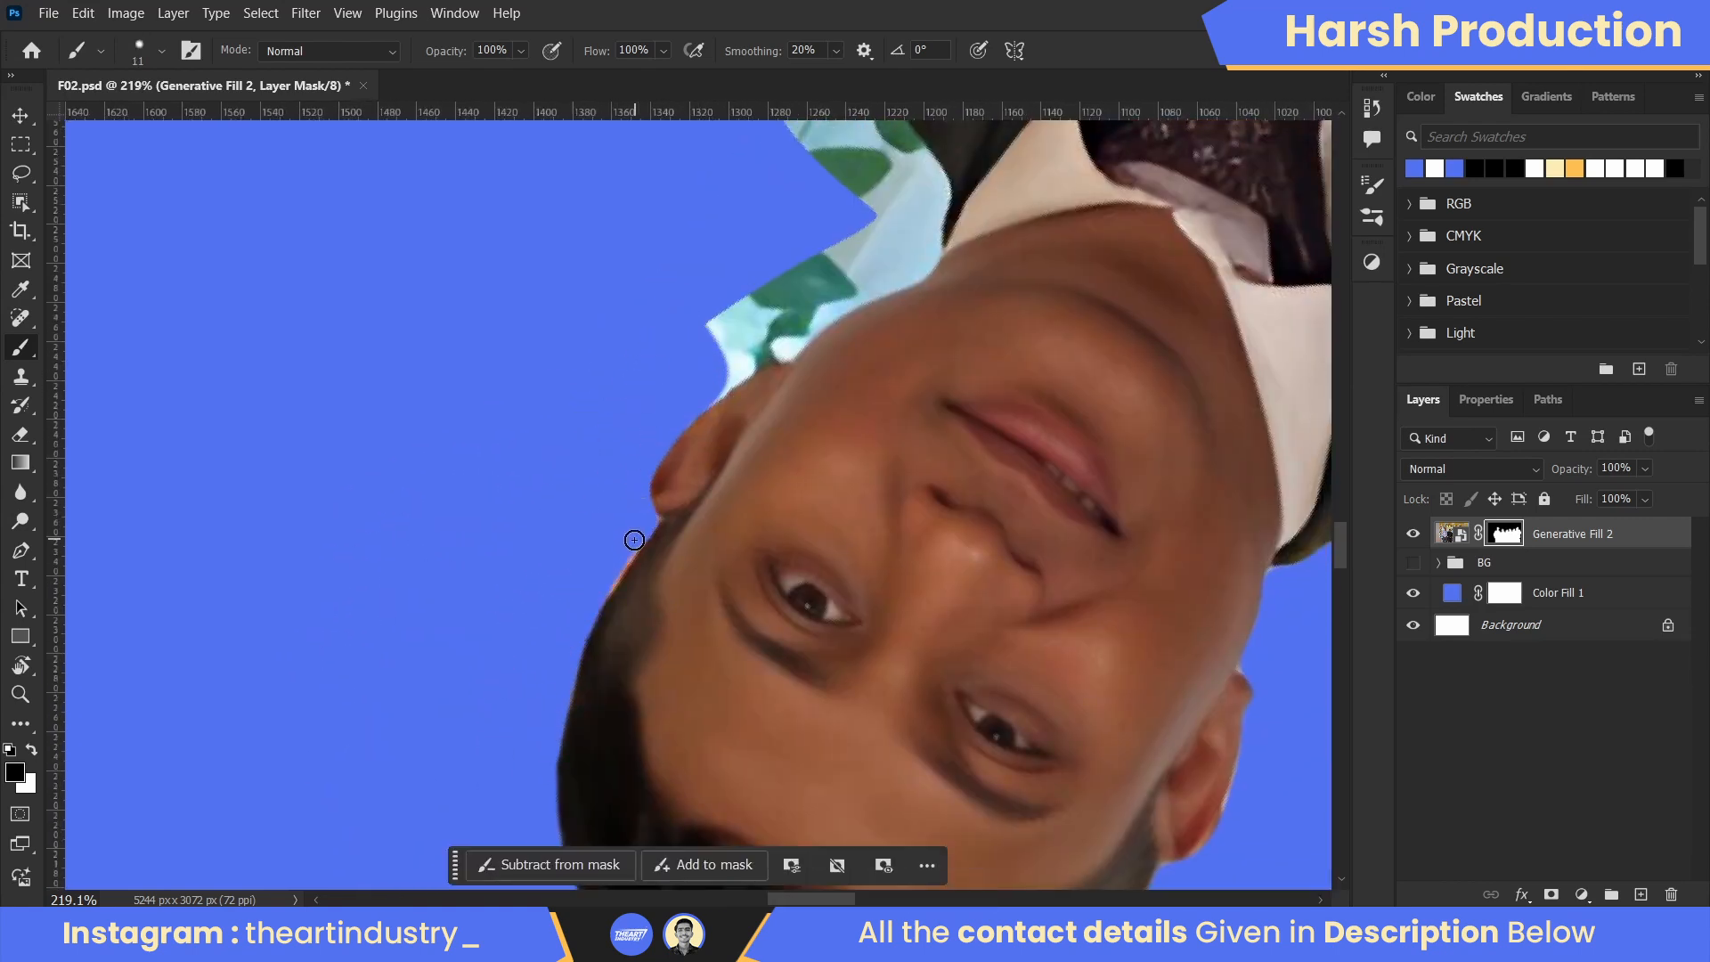
key("space")
left_click_drag(634, 540, 490, 611)
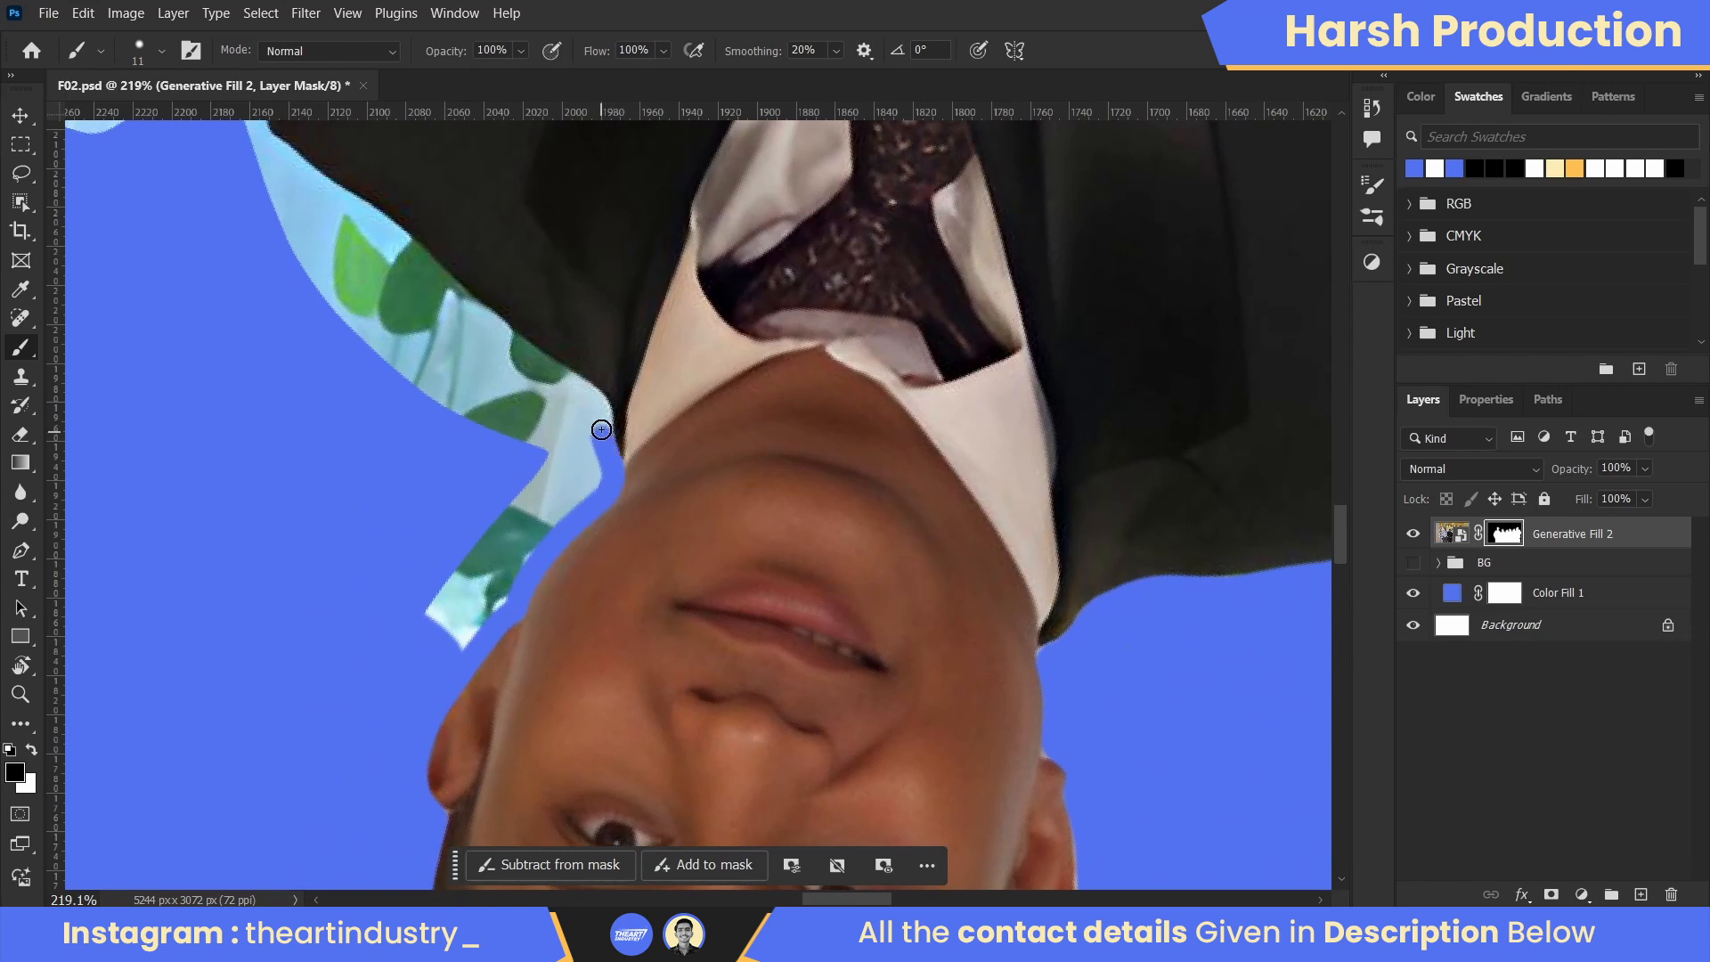
right_click(539, 493, "alt")
mouse_move(571, 508)
left_mouse_down()
mouse_move(552, 465)
mouse_move(458, 649)
mouse_move(485, 615)
left_mouse_up()
key("space")
mouse_move(498, 668)
left_mouse_down()
mouse_move(450, 600)
mouse_move(671, 417)
left_mouse_up()
key("r")
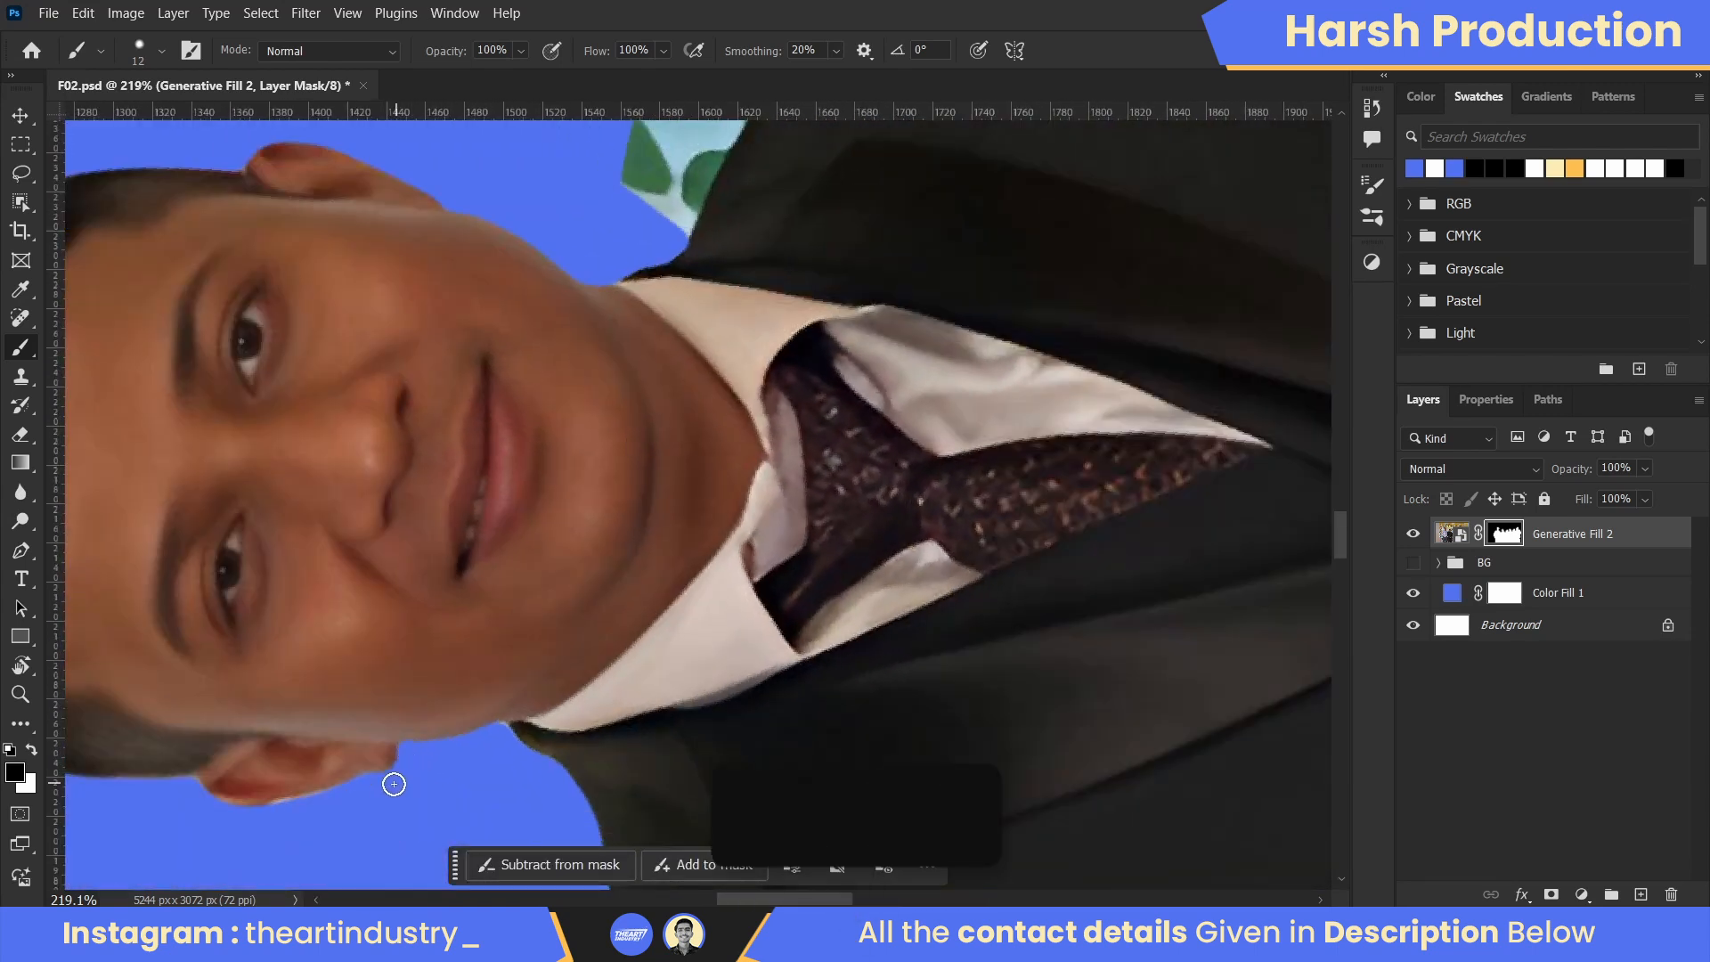
- Enlarge the brush to 15 px and mask out the leafy backdrop along the suited man's far shoulder
key("space")
mouse_move(793, 126)
left_mouse_down()
mouse_move(463, 652)
mouse_move(498, 692)
left_mouse_up()
right_click(363, 800, "alt")
mouse_move(374, 817)
left_mouse_down()
mouse_move(499, 557)
mouse_move(448, 498)
left_mouse_up()
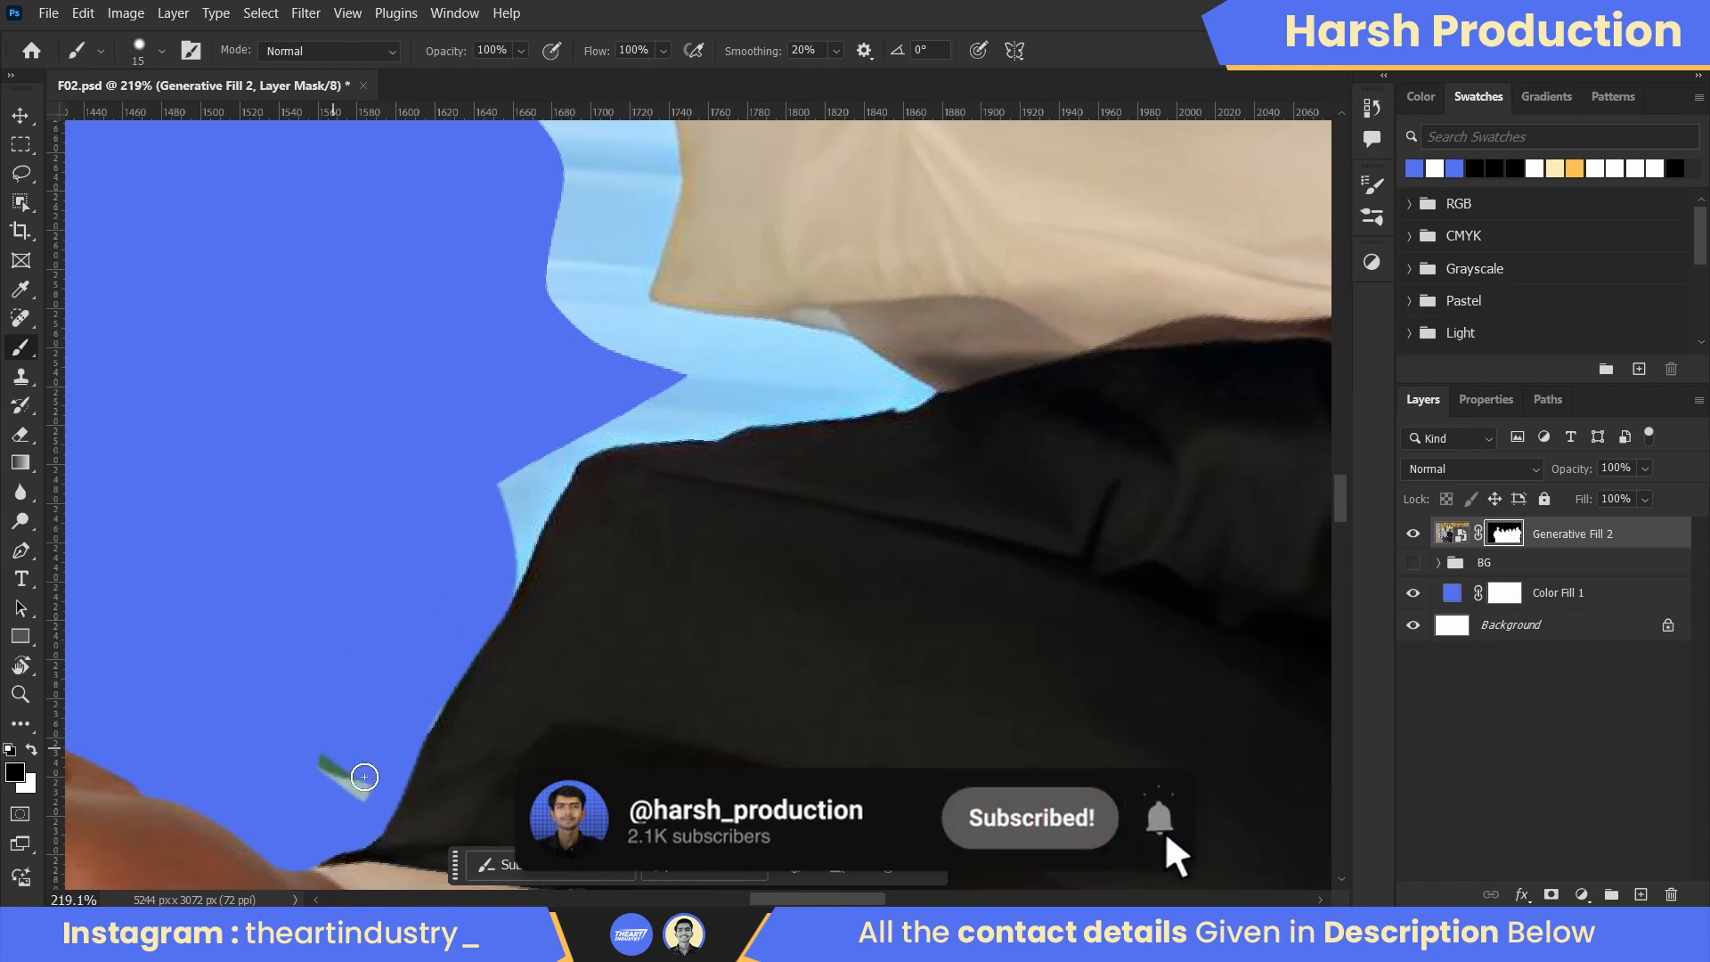
left_click_drag(364, 777, 378, 794)
mouse_move(513, 572)
left_mouse_down()
mouse_move(534, 466)
mouse_move(510, 486)
left_mouse_up()
- Mask out the blue curtain between the suited man's arm and the bride's draped shoulder
key("r")
key("space")
mouse_move(779, 428)
left_mouse_down()
mouse_move(694, 394)
mouse_move(643, 572)
left_mouse_up()
left_click_drag(379, 699, 648, 482)
mouse_move(601, 630)
left_mouse_down()
mouse_move(645, 496)
mouse_move(500, 656)
mouse_move(441, 672)
left_mouse_up()
key("r")
key("space")
left_click_drag(658, 468, 508, 643)
- Reduce the brush to 6 px and clean the narrow corner where the bride's drape meets the dark suit
key("bracketleft")
key("bracketleft")
key("bracketleft")
key("bracketleft")
key("bracketleft")
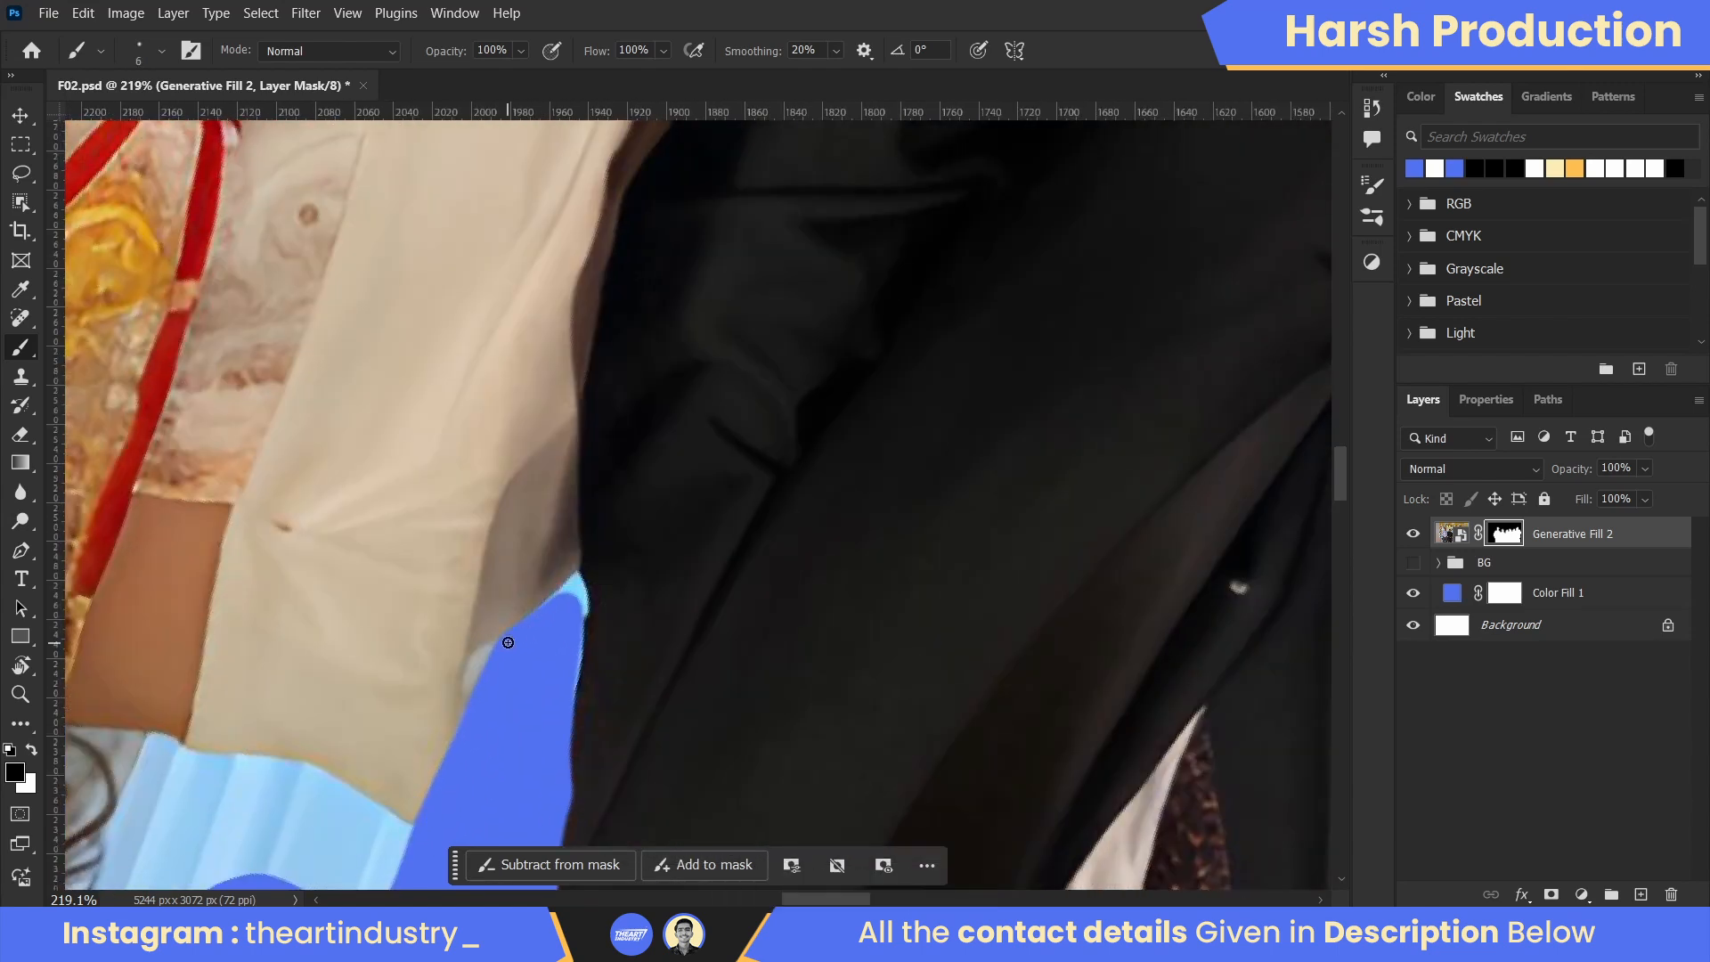
key("r")
mouse_move(571, 589)
left_mouse_down()
mouse_move(499, 576)
mouse_move(473, 591)
left_mouse_up()
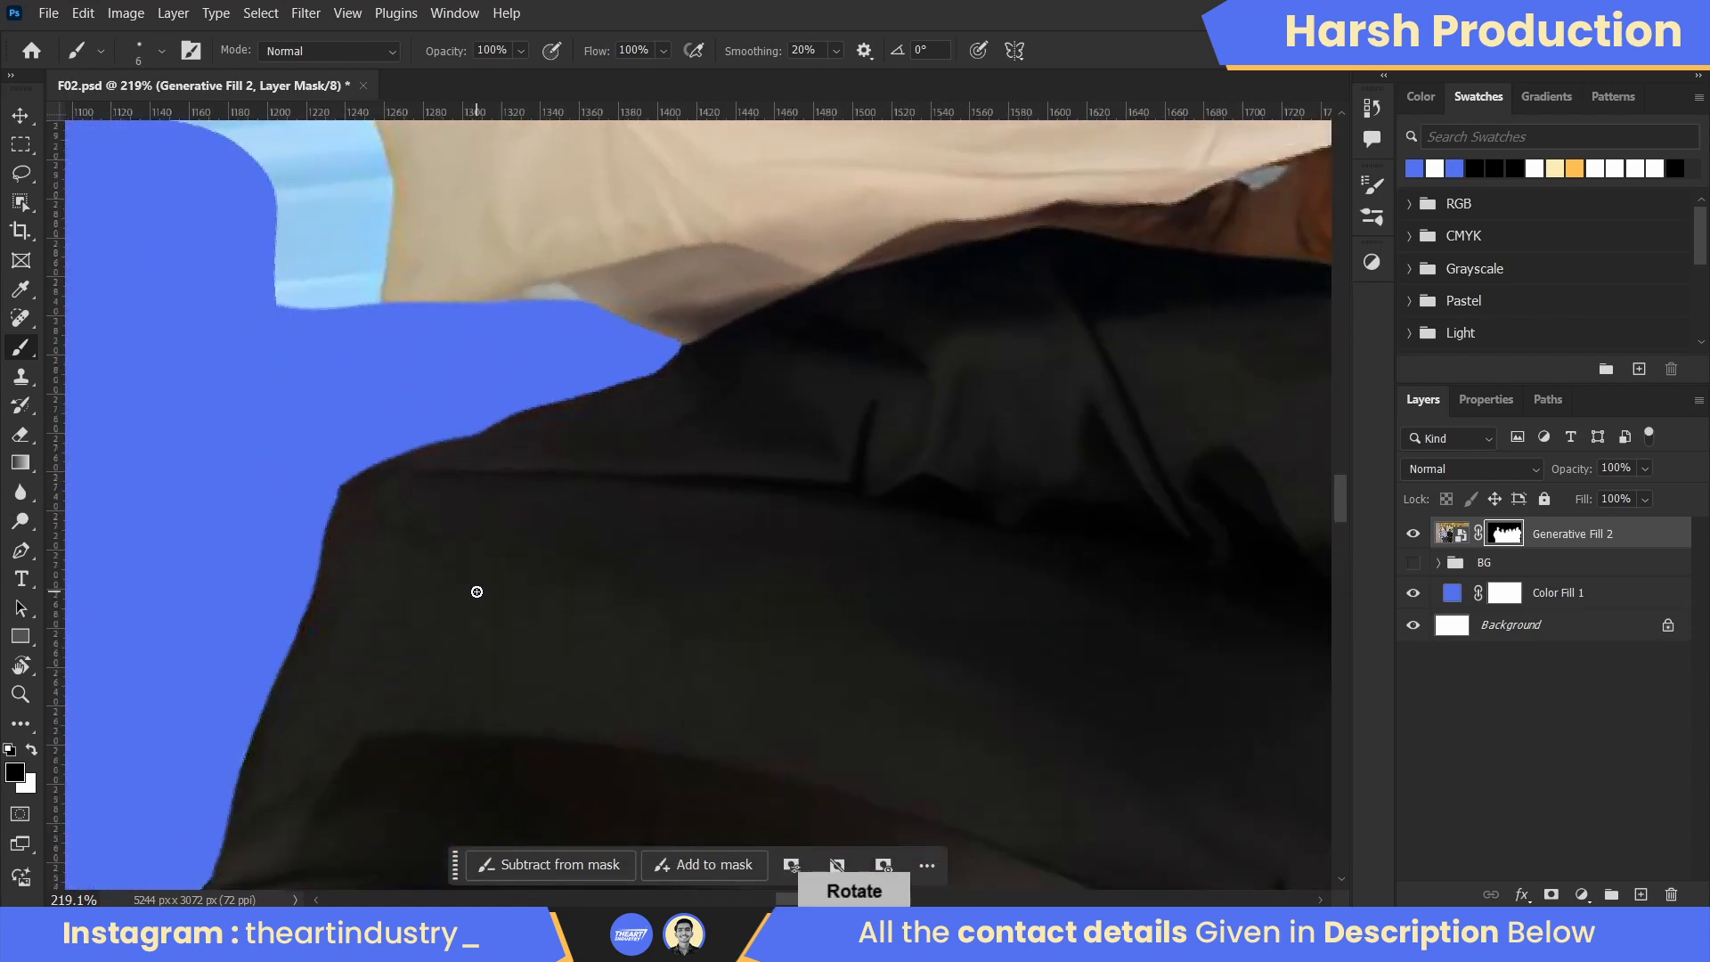
- Enlarge the brush to 10 px and mask out the curtain along the upper edge of the bride's shoulder drape
key("space")
left_click_drag(641, 151, 374, 447)
right_click(383, 618, "alt")
left_click_drag(406, 589, 500, 549)
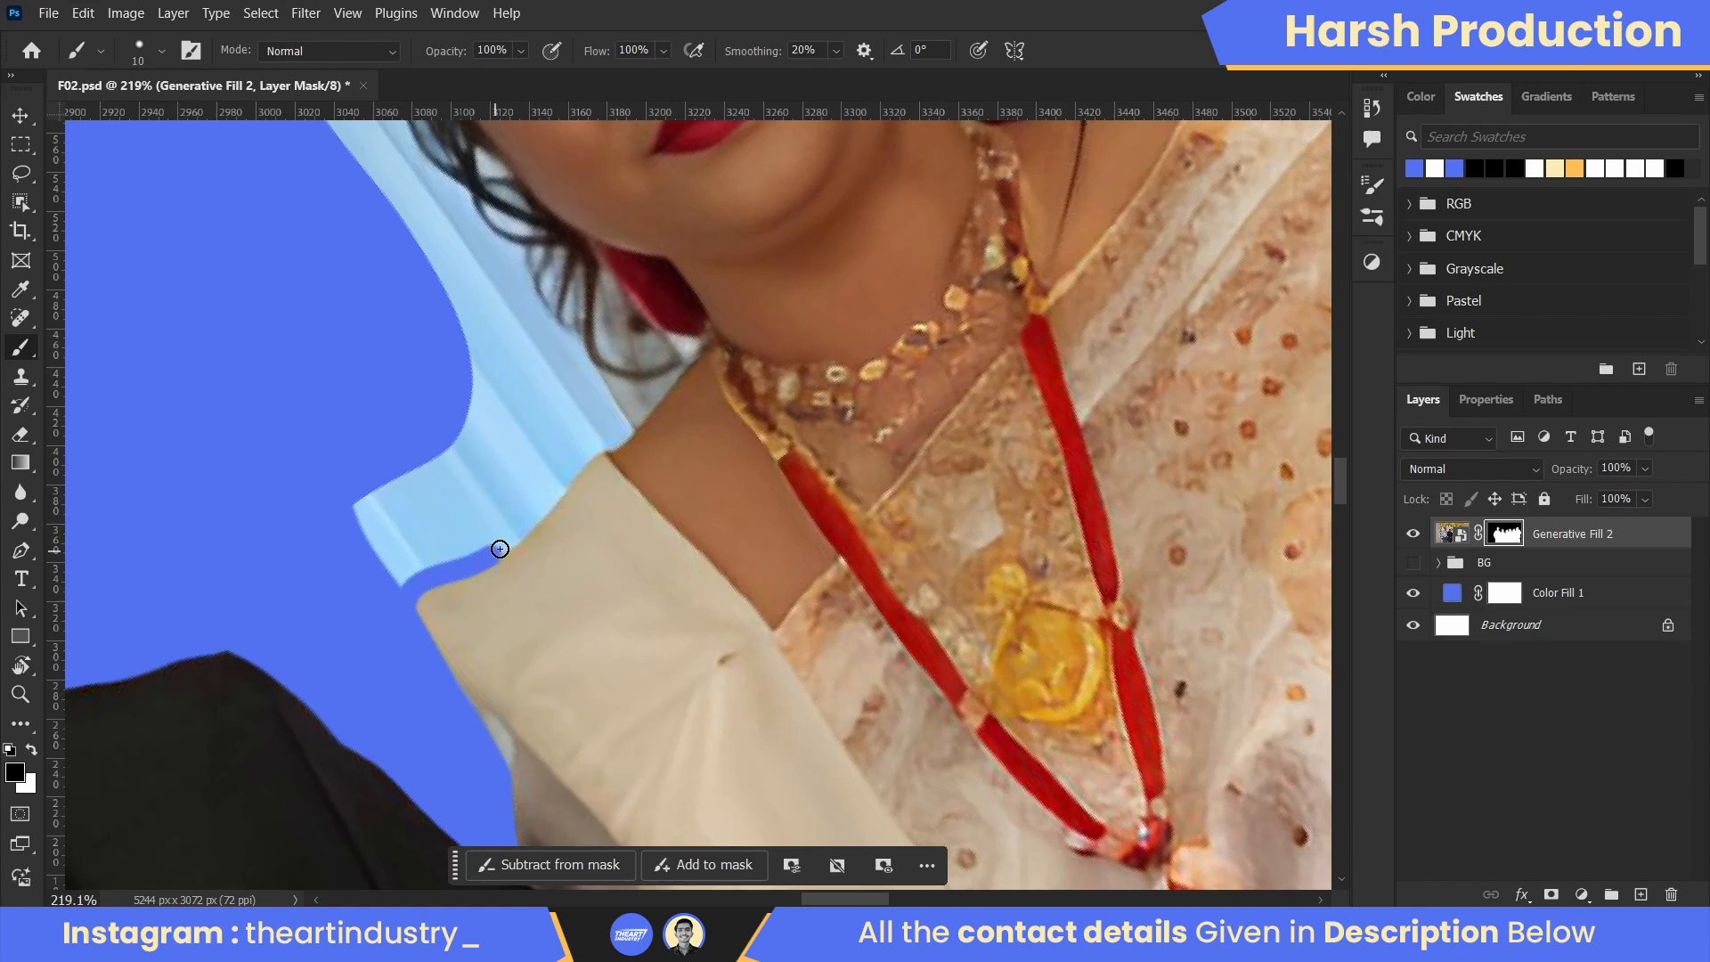
- Mask out the blue curtain beside the bride's shoulder and loose hair with a 20 px brush
right_click(559, 386, "alt")
mouse_move(561, 397)
left_mouse_down()
mouse_move(576, 446)
mouse_move(512, 521)
left_mouse_up()
key("r")
left_click_drag(570, 436, 729, 307)
key("space")
left_click_drag(974, 322, 677, 610)
left_click_drag(567, 416, 596, 452)
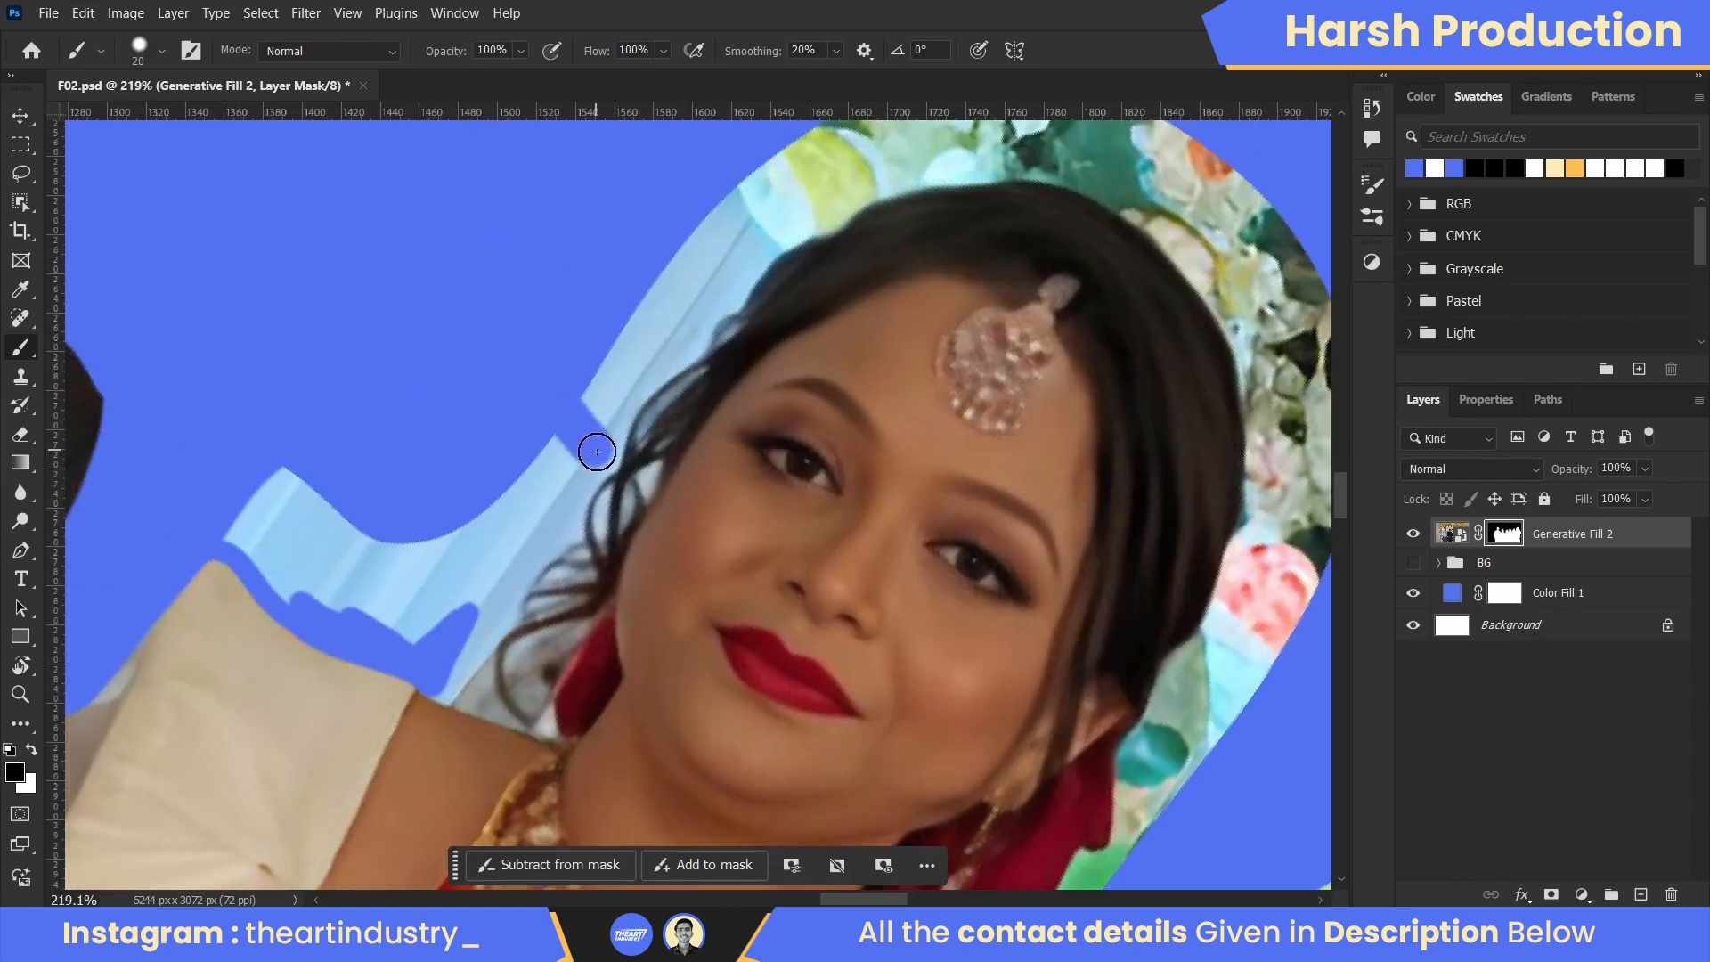
left_click_drag(439, 679, 553, 473)
- Mask out the suited man and the bride with a 300 px brush
scroll(561, 508, "down", 8)
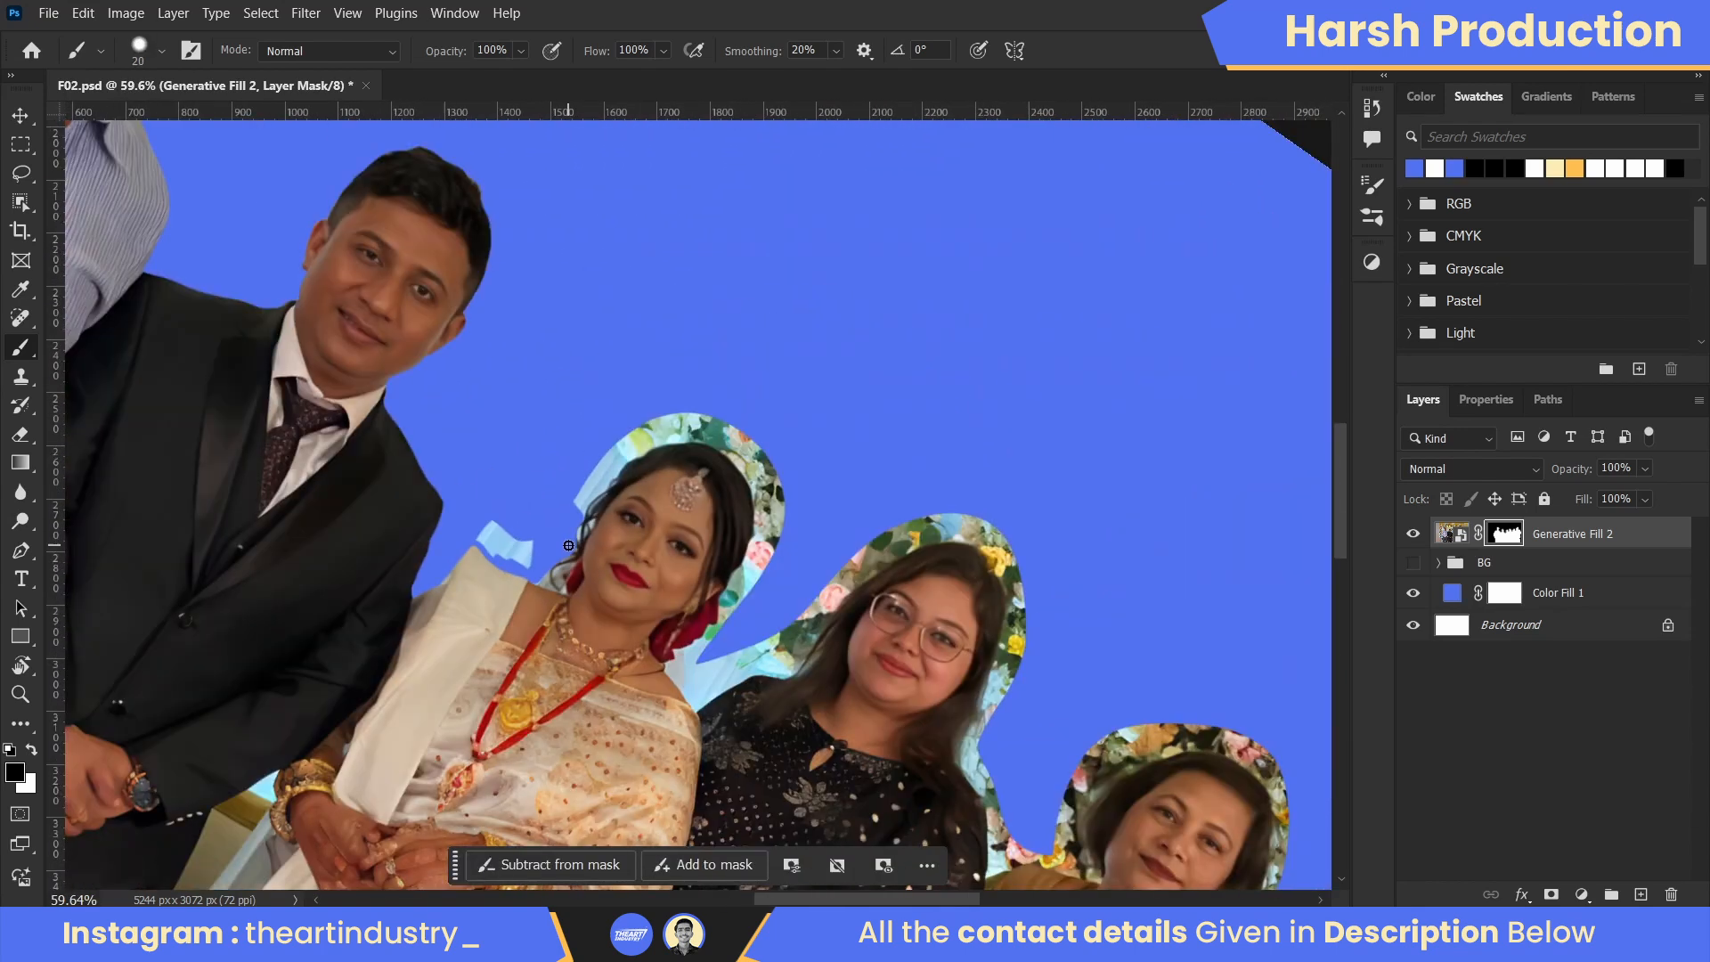
scroll(567, 545, "up", 1)
right_click(519, 425, "alt")
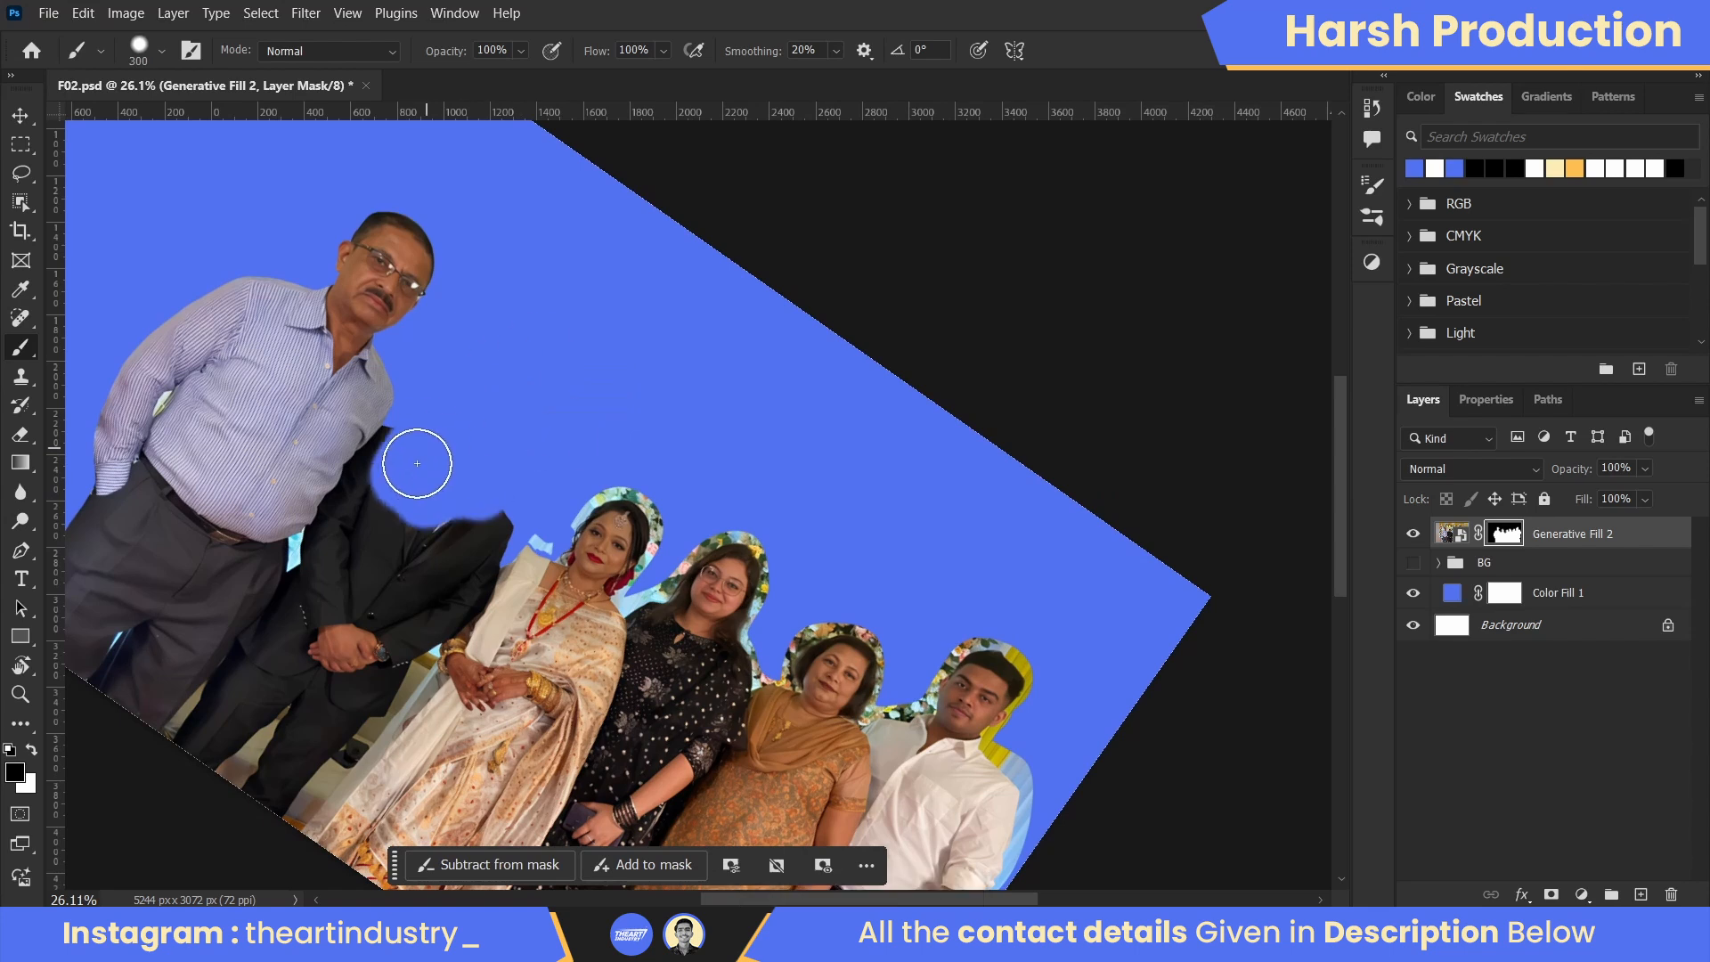
left_click_drag(416, 466, 216, 764)
mouse_move(286, 823)
left_mouse_down()
mouse_move(596, 484)
mouse_move(518, 369)
left_mouse_up()
key("space")
left_click_drag(519, 383, 229, 825)
- Mask out the dark suit remnants and floor along the striped-shirt man's lower trouser leg with a 44 px brush
left_click_drag(404, 348, 470, 382)
scroll(470, 382, "up", 6)
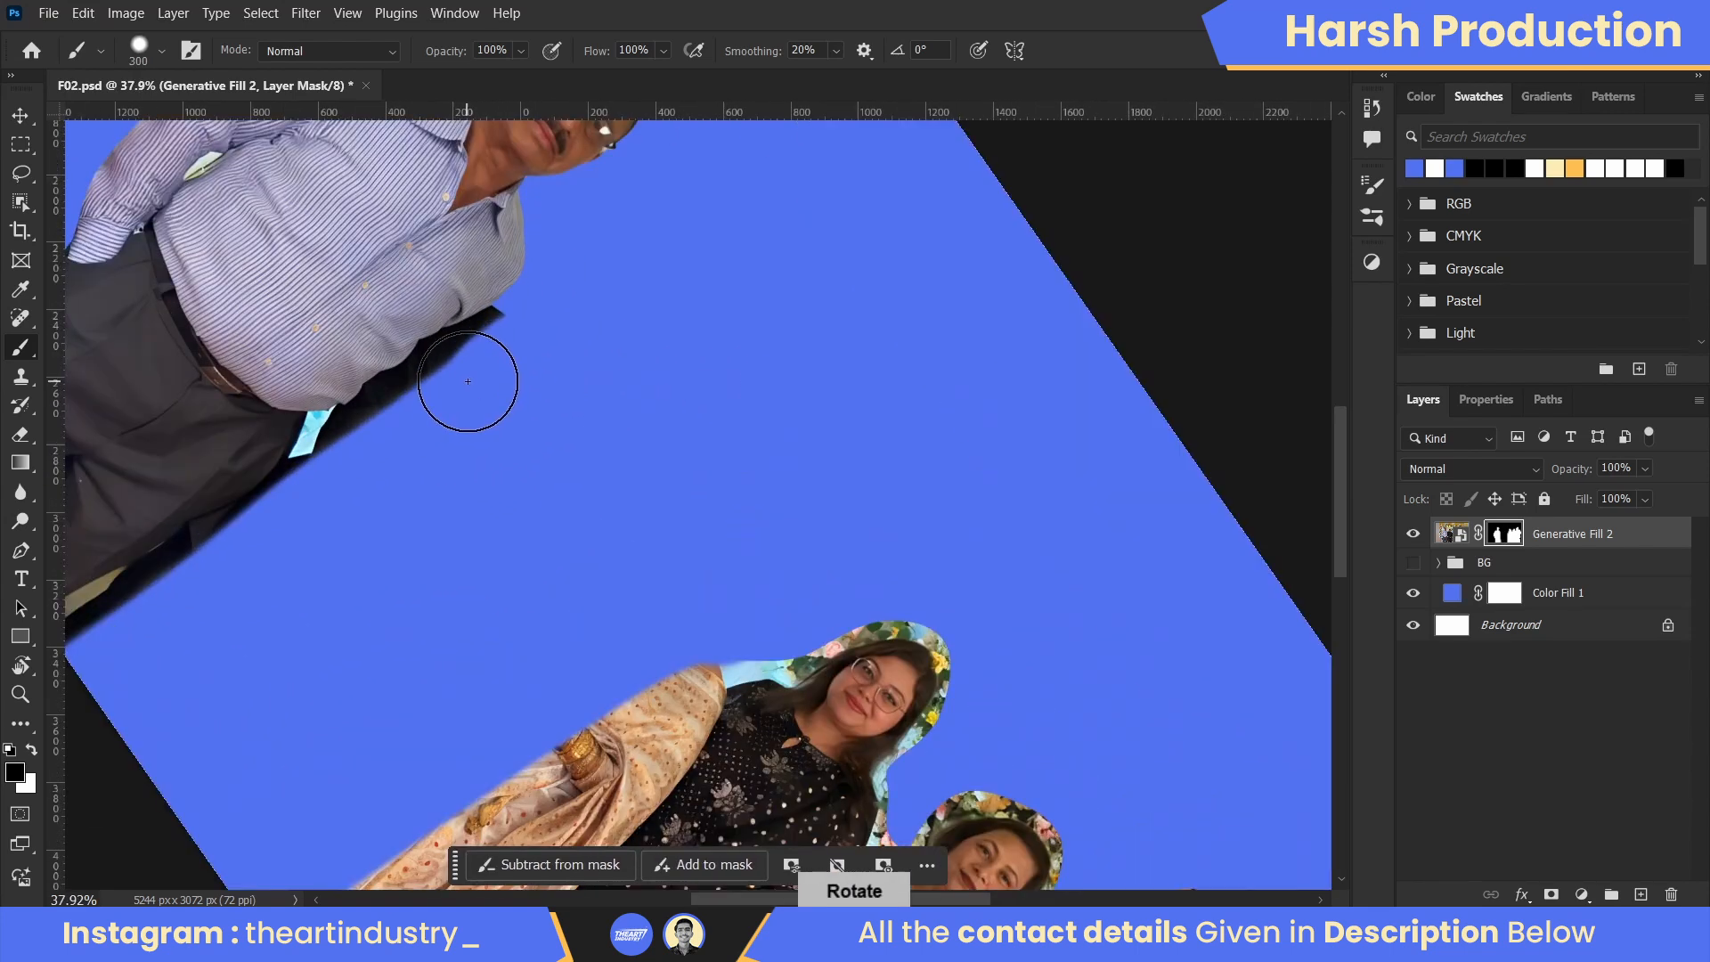
right_click(499, 618, "alt")
scroll(660, 543, "up", 5)
key("space")
left_click_drag(660, 543, 885, 147)
right_click(416, 628, "alt")
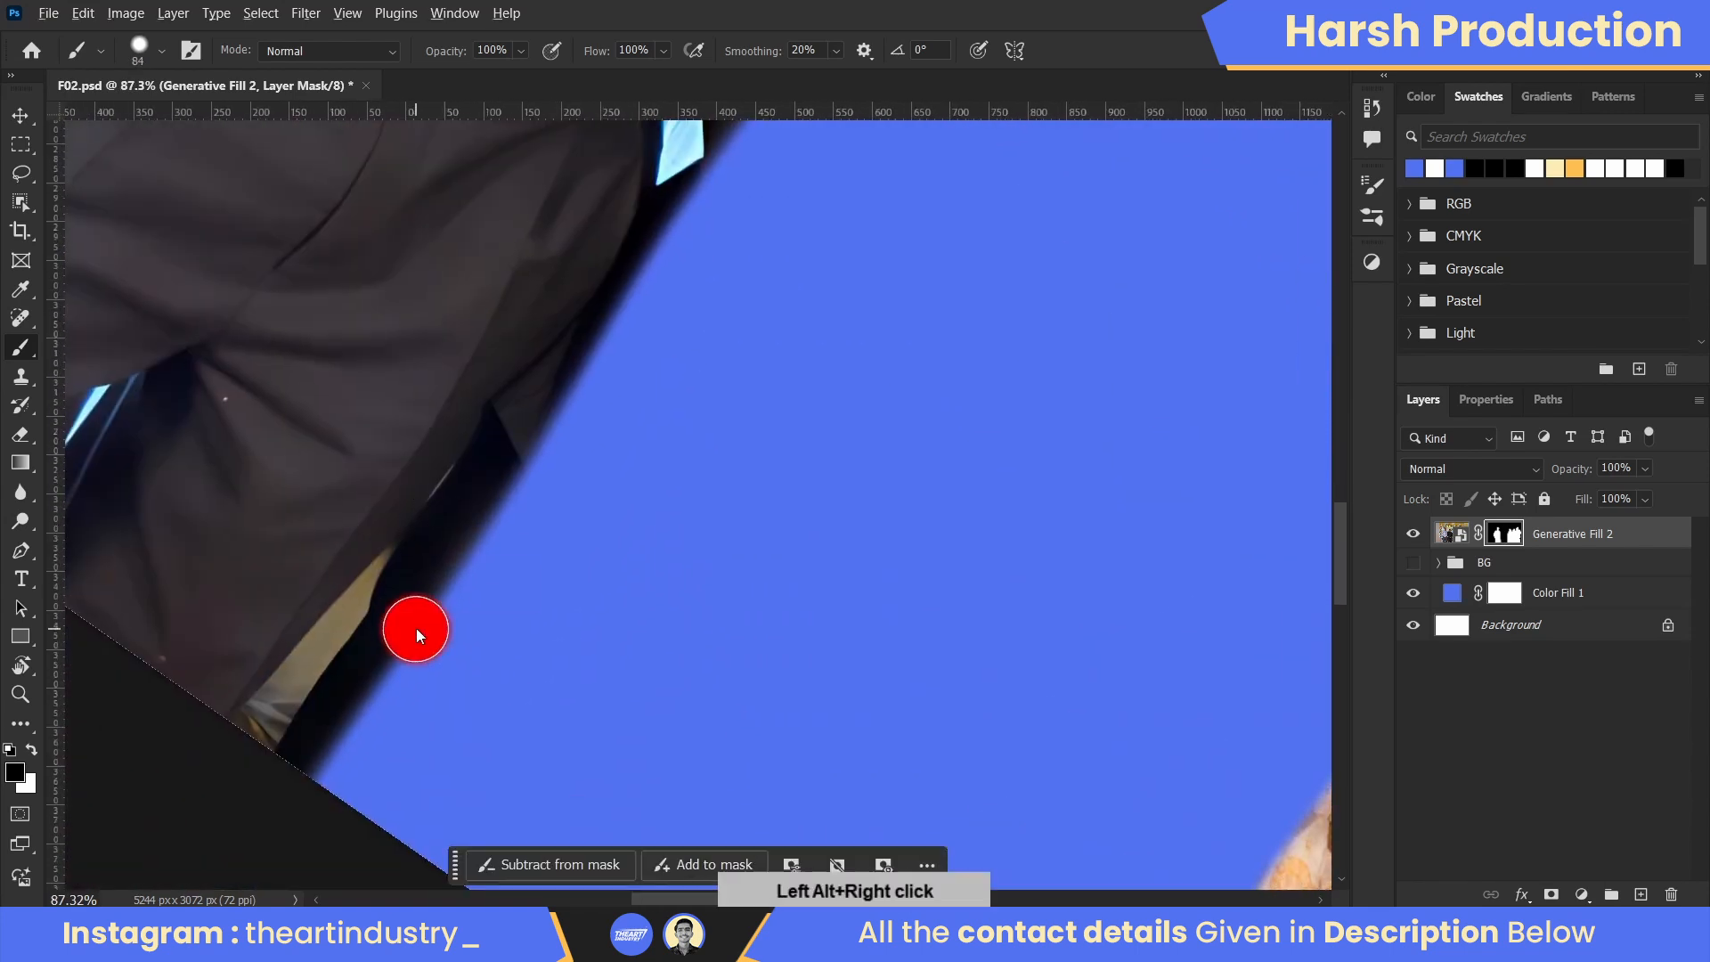
right_click(400, 644, "alt")
mouse_move(401, 643)
left_mouse_down()
mouse_move(324, 682)
mouse_move(353, 677)
left_mouse_up()
right_click(355, 676, "alt")
mouse_move(251, 720)
left_mouse_down()
mouse_move(451, 516)
mouse_move(409, 579)
left_mouse_up()
- Mask out the suit remnants along the striped-shirt man's upper trouser leg up to his hip
key("space")
left_click_drag(430, 539, 436, 610)
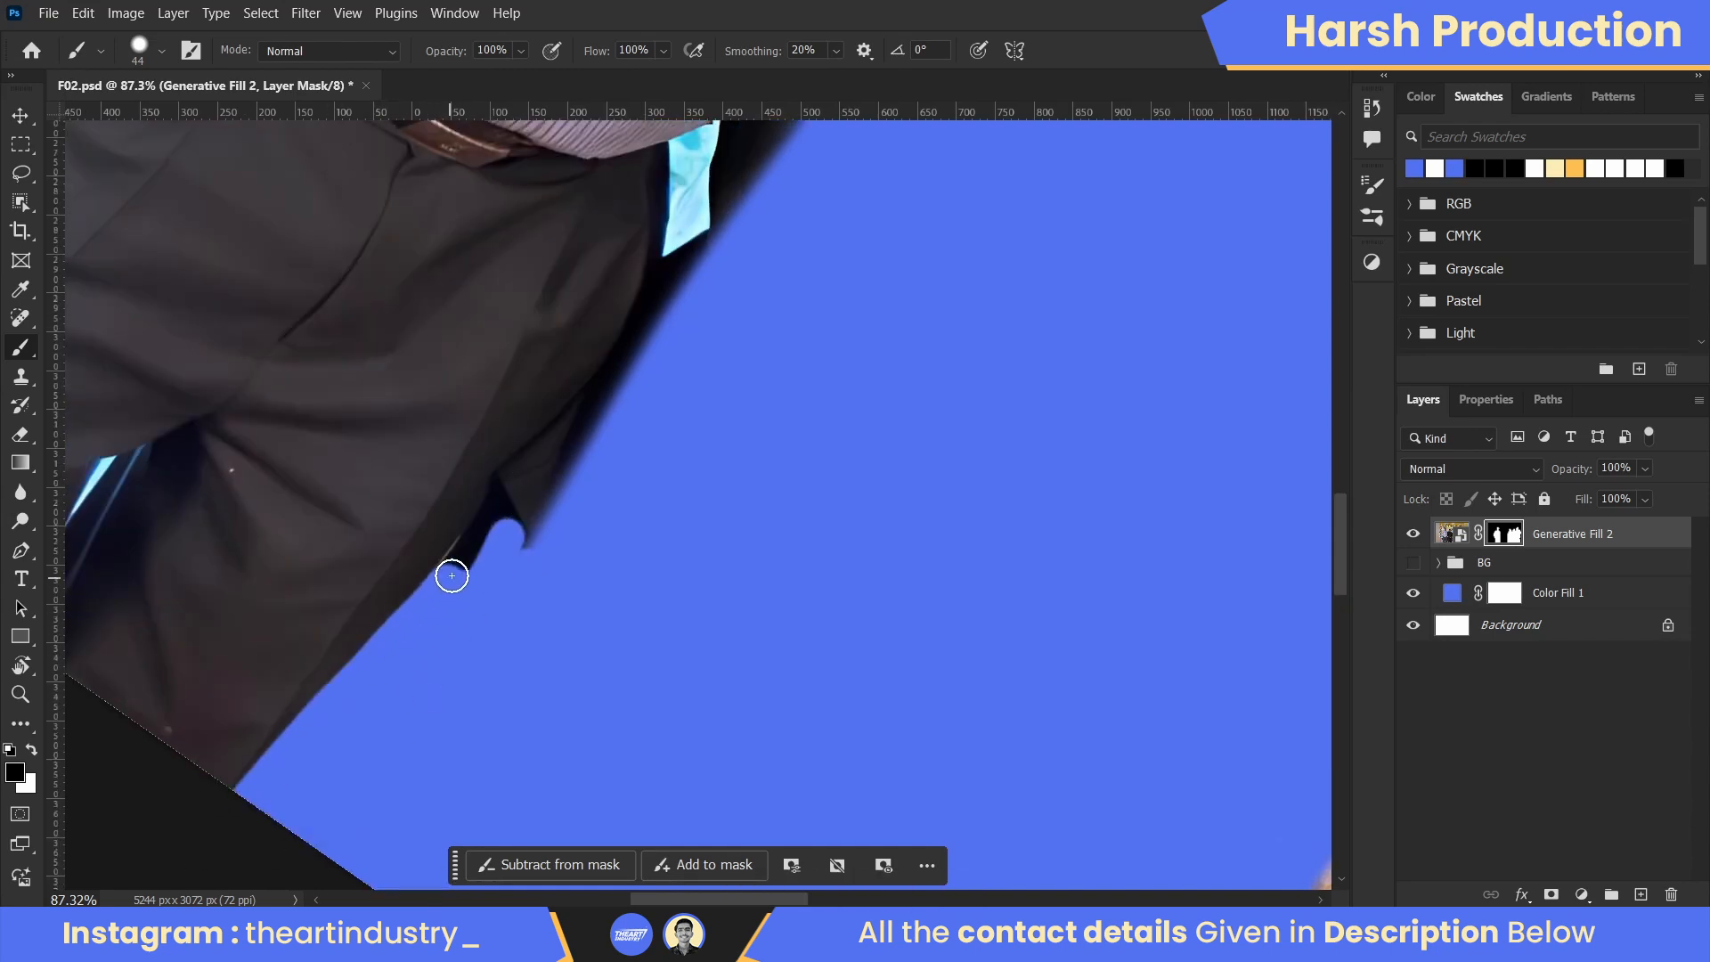
key("space")
left_click_drag(511, 509, 348, 714)
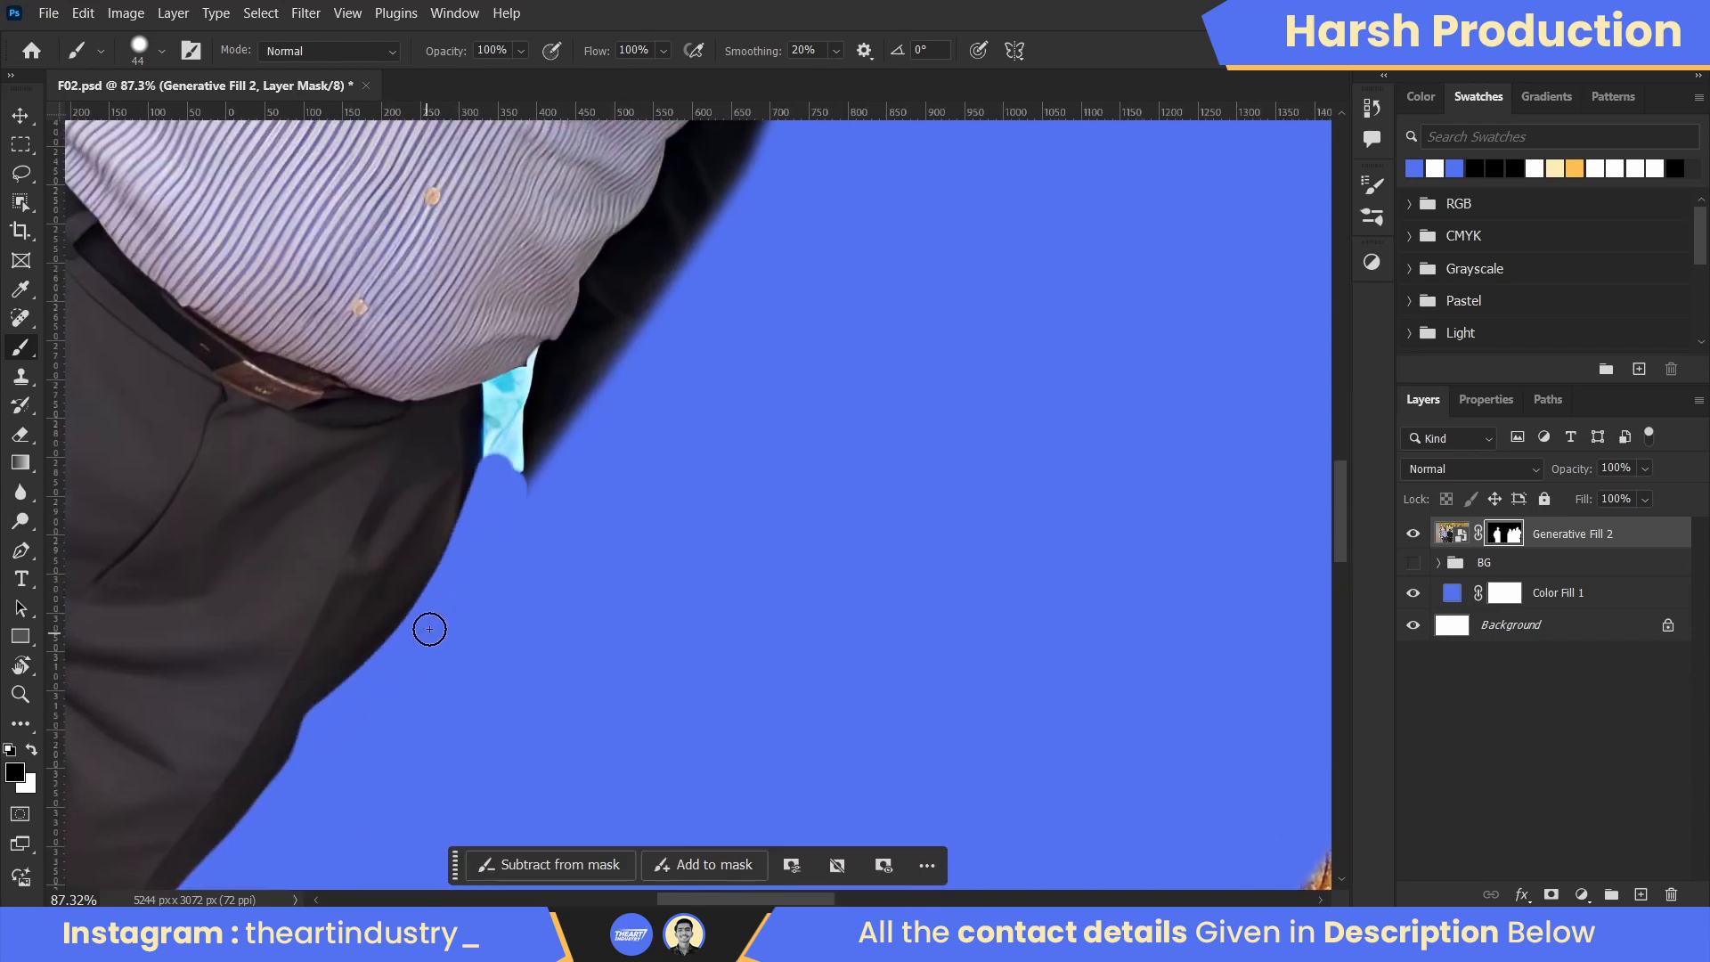
- Mask out the remaining dark suit and curtain along the striped-shirt man's waist and sleeve with the 44 px brush
key("space")
left_click_drag(686, 276, 557, 529)
left_click_drag(557, 528, 512, 531)
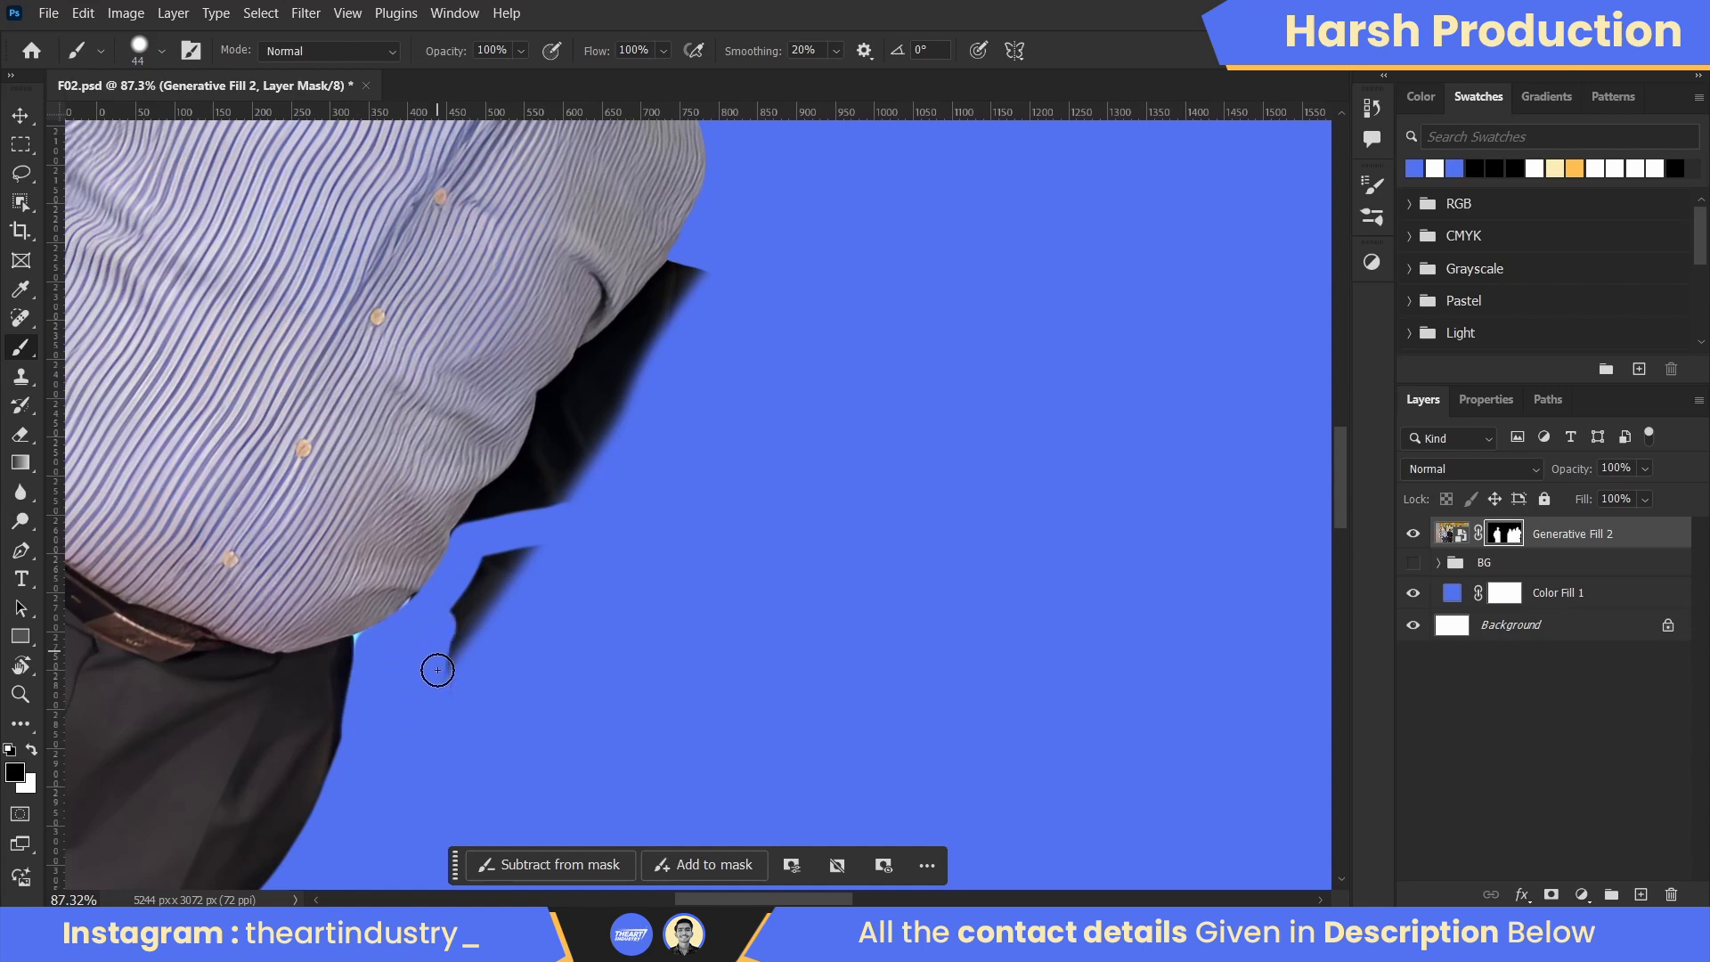
key("r")
left_click_drag(698, 465, 738, 290)
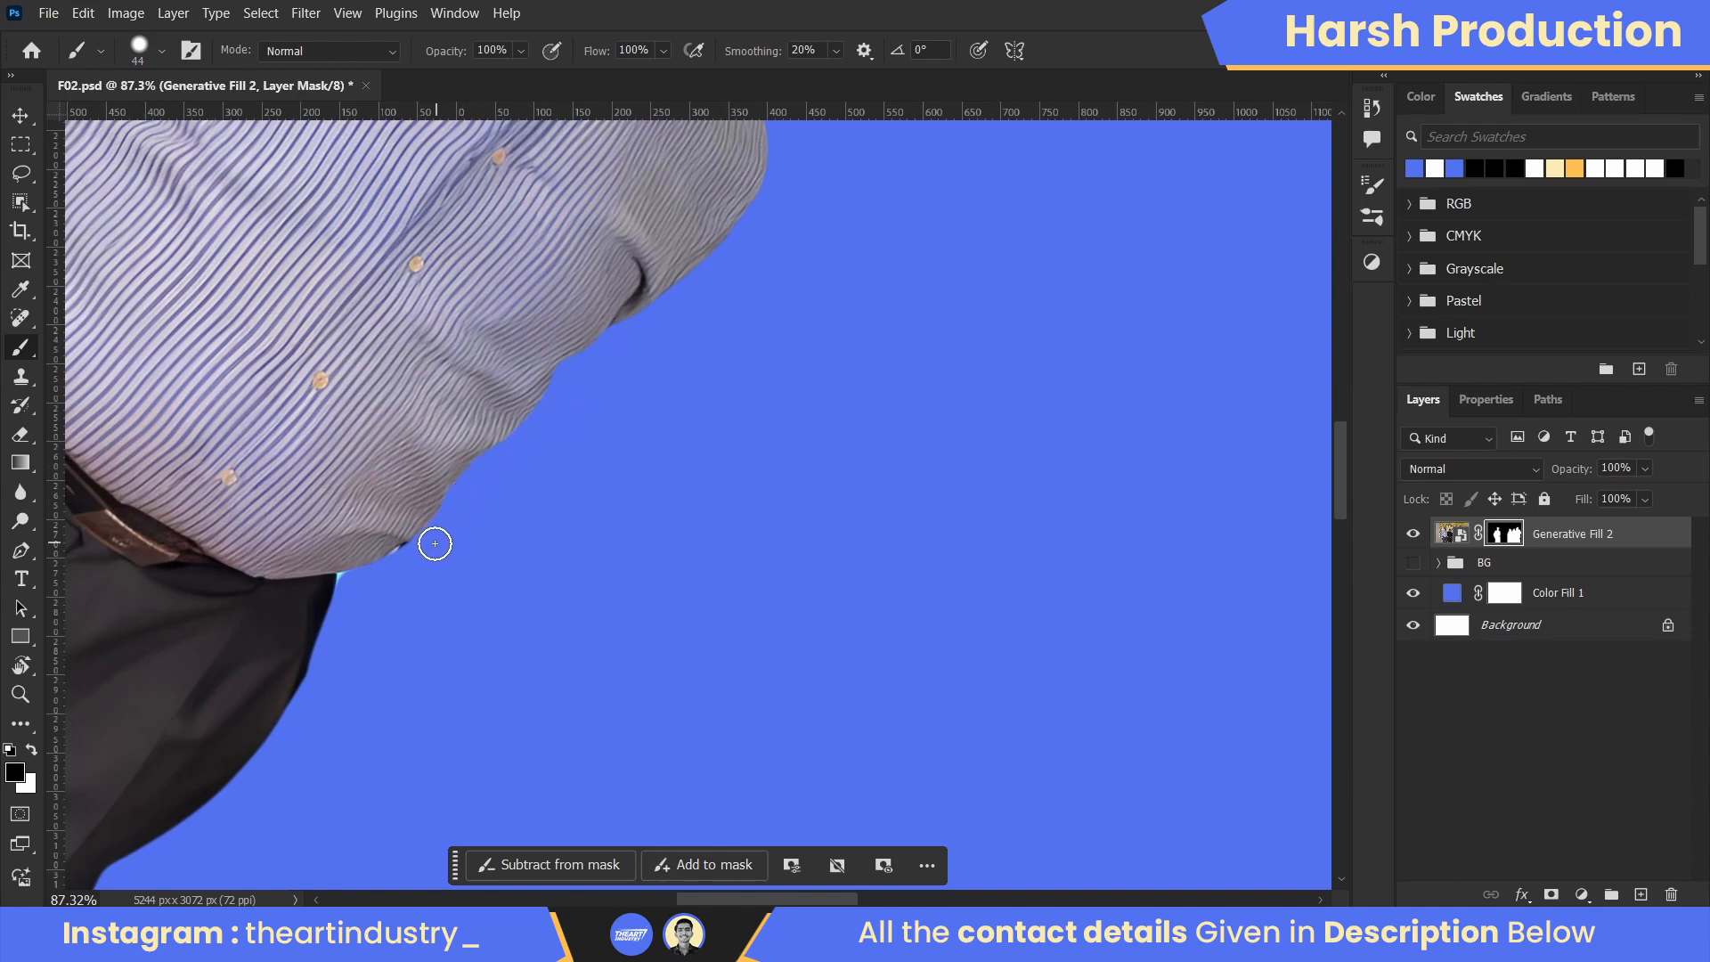
- Mask out more of the bride's leftover golden sari beside the woman in black with a 91 px brush
scroll(441, 533, "down", 8)
key("r")
left_click_drag(446, 534, 472, 606)
scroll(588, 659, "up", 6)
mouse_move(757, 499)
left_mouse_down()
mouse_move(581, 290)
mouse_move(276, 721)
left_mouse_up()
right_click(594, 240, "alt")
left_click_drag(465, 520, 515, 290)
left_click_drag(343, 525, 192, 730)
left_click_drag(397, 379, 116, 730)
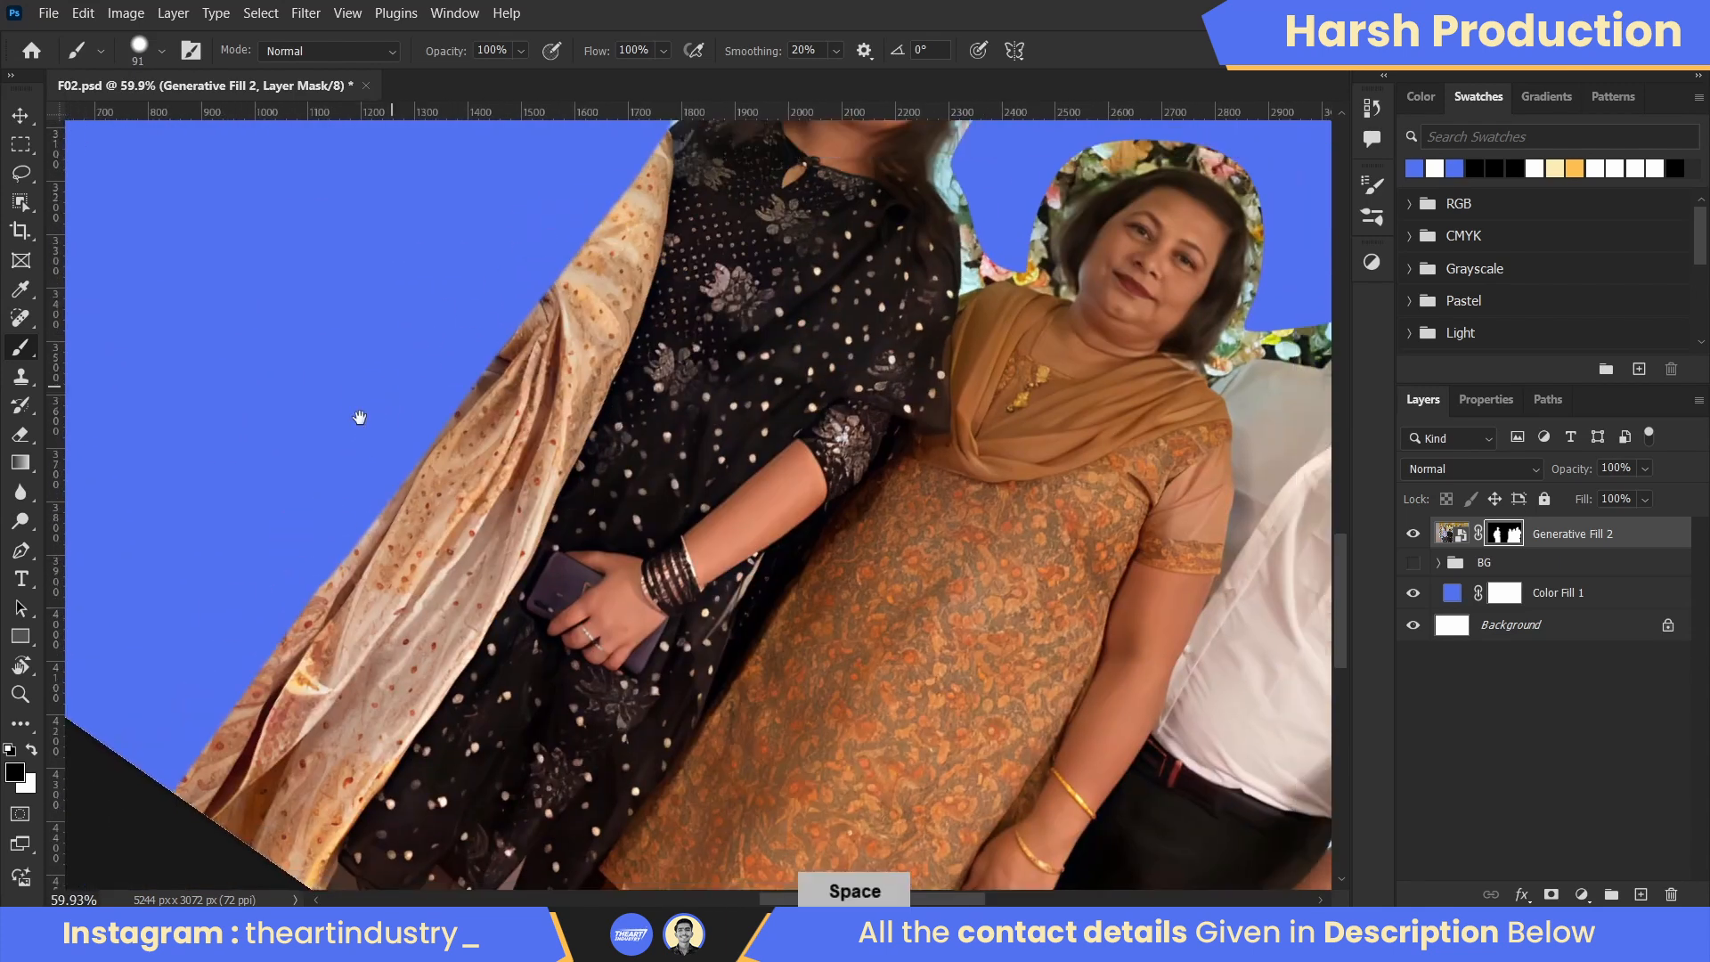
- Mask out the floral backdrop beside the woman in black's hair and down to her shoulder with a 28 px brush
key("r")
left_click_drag(523, 226, 412, 341)
scroll(412, 341, "up", 5)
right_click(650, 190, "alt")
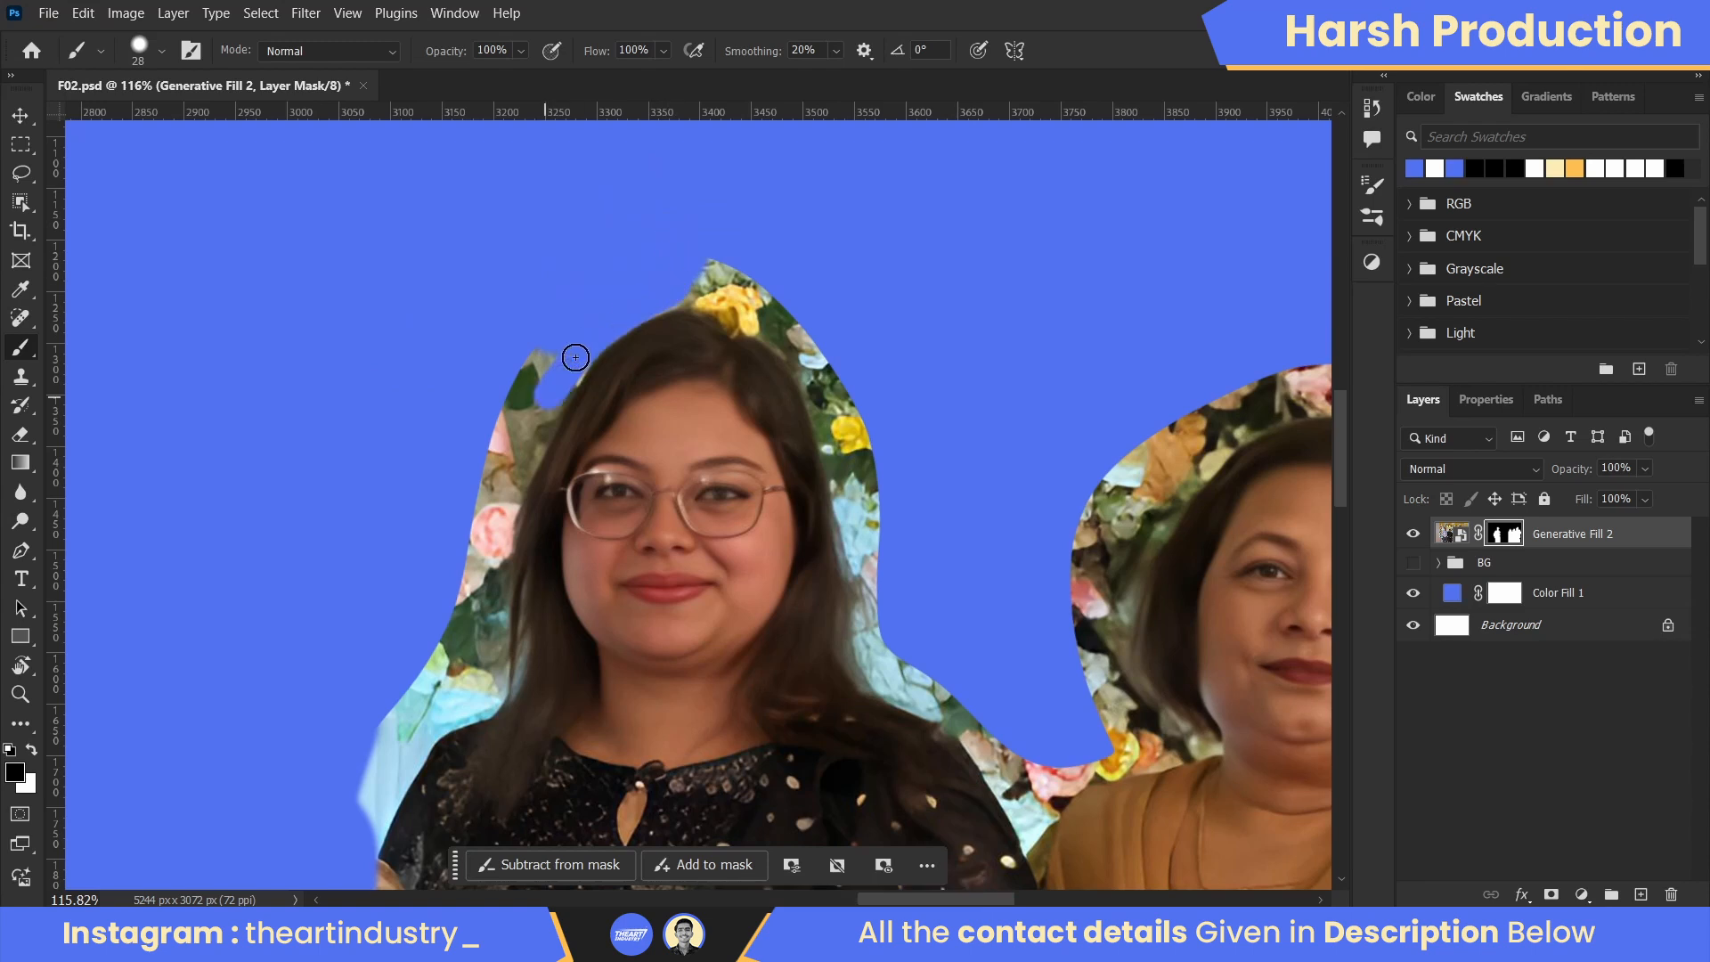
key("r")
left_click_drag(520, 353, 488, 404)
mouse_move(544, 710)
left_mouse_down()
mouse_move(542, 389)
mouse_move(515, 434)
left_mouse_up()
left_click_drag(521, 430, 523, 356)
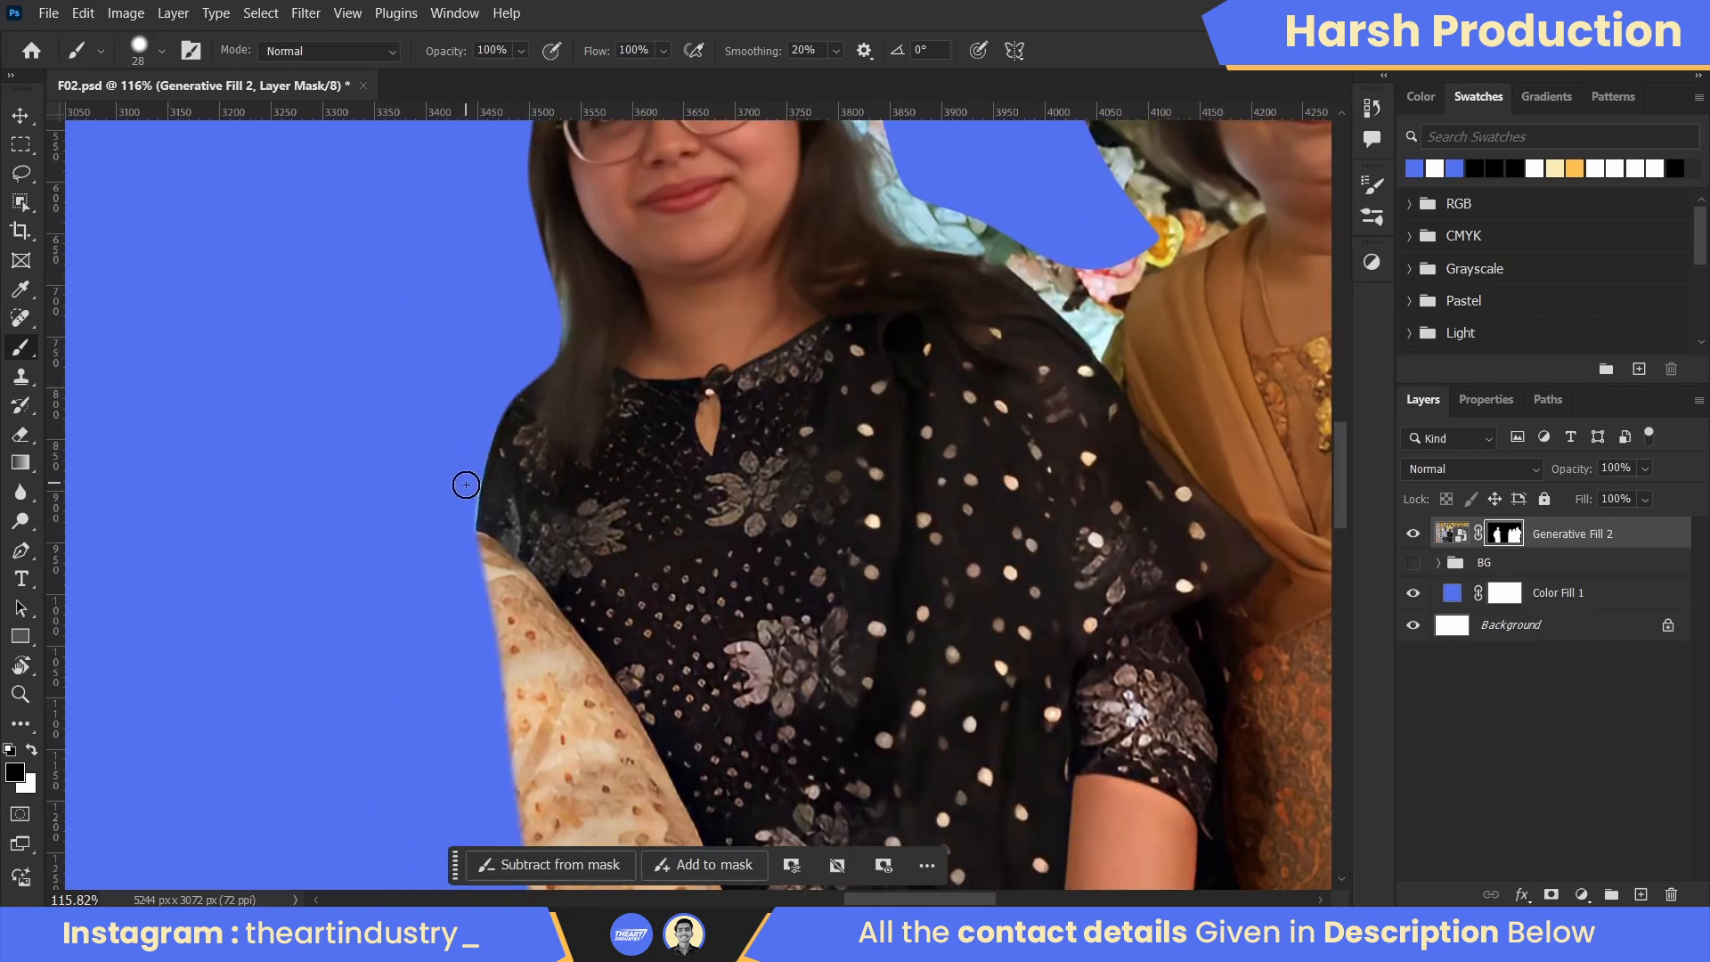
key("r")
left_click_drag(466, 484, 529, 335)
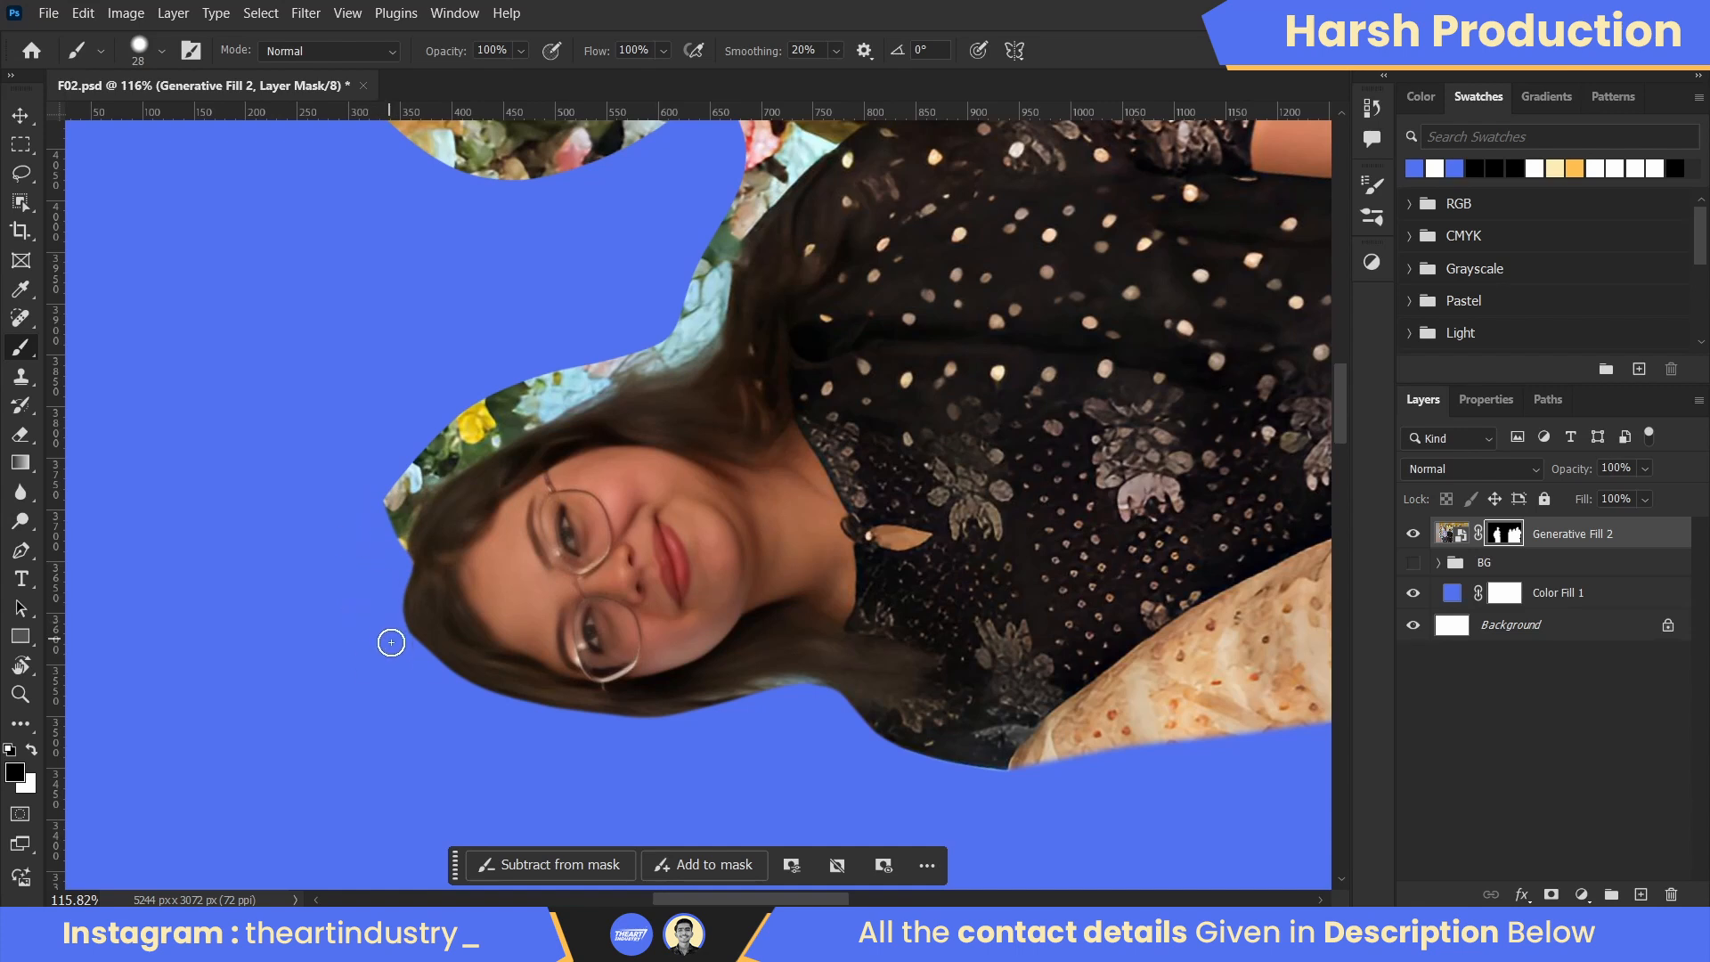
- Mask out the flowers over the top of the woman in black's head and along the far side of her hair
key("r")
left_click_drag(391, 643, 437, 716)
right_click(313, 698, "alt")
mouse_move(413, 635)
left_mouse_down()
mouse_move(313, 698)
mouse_move(385, 525)
mouse_move(467, 454)
mouse_move(383, 525)
left_mouse_up()
right_click(383, 525, "alt")
mouse_move(401, 507)
left_mouse_down()
mouse_move(252, 611)
mouse_move(340, 534)
left_mouse_up()
- Mask out the leftover flowers along the woman in black's shoulder facing the woman in orange, finishing with a 19 px brush
key("r")
mouse_move(357, 410)
left_mouse_down()
mouse_move(431, 258)
mouse_move(528, 433)
left_mouse_up()
scroll(460, 480, "up", 5)
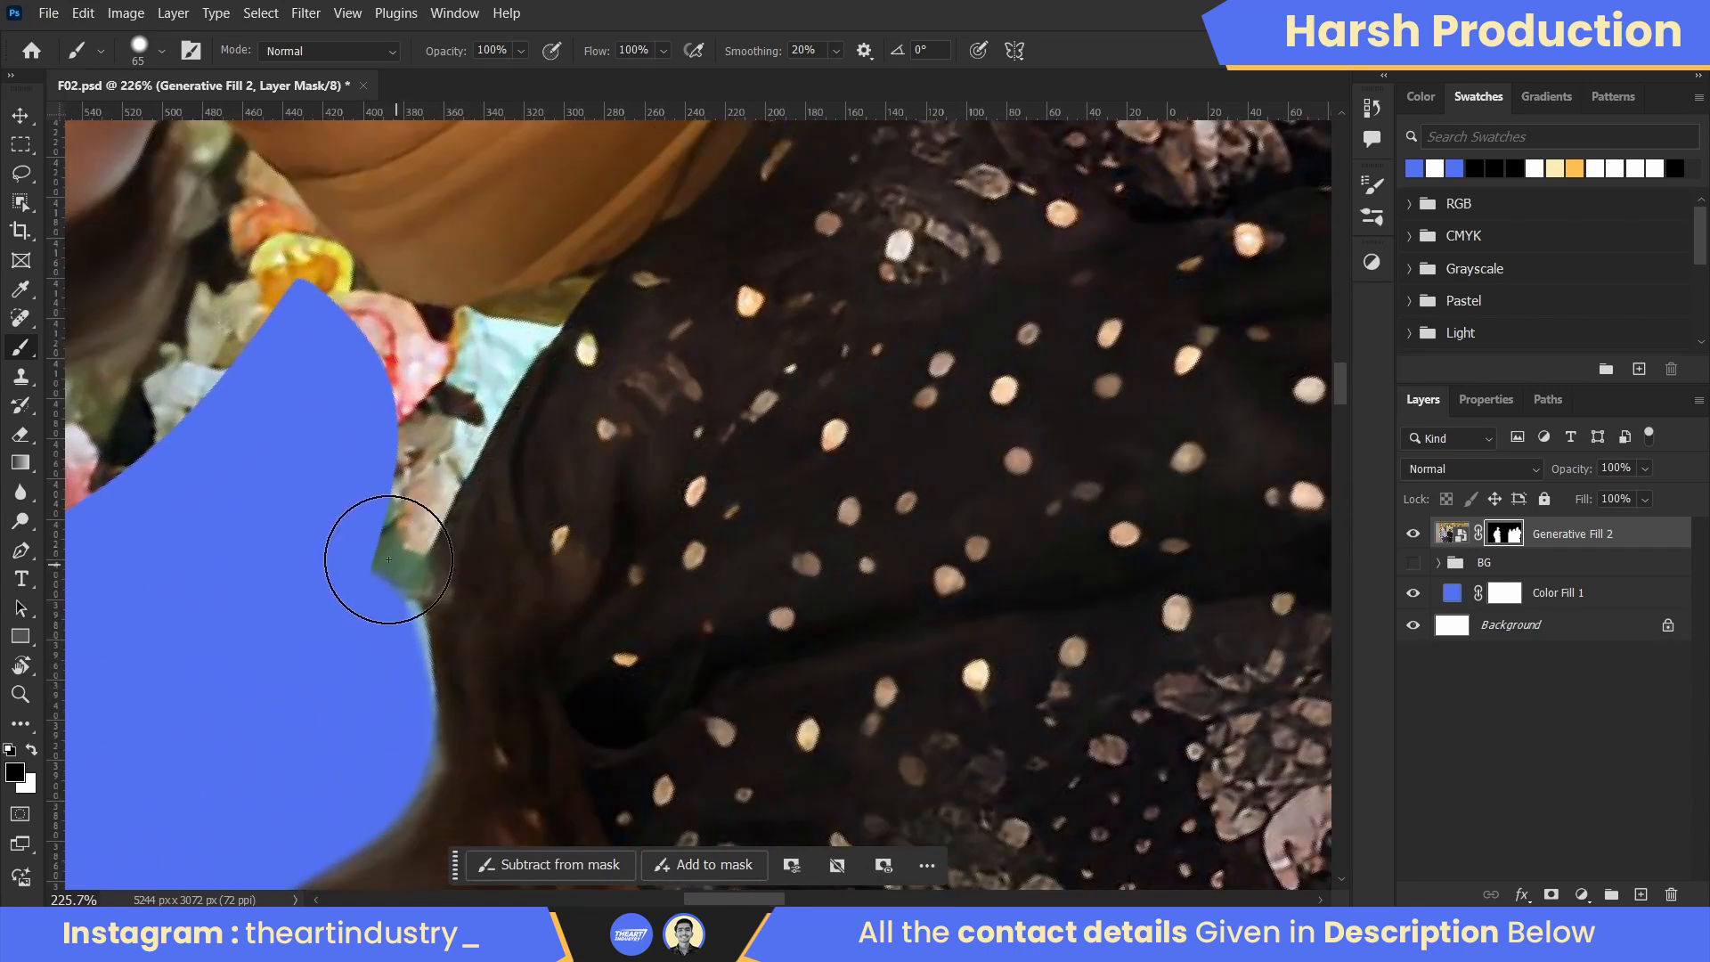
right_click(414, 698, "alt")
mouse_move(414, 643)
left_mouse_down()
mouse_move(471, 344)
mouse_move(389, 545)
left_mouse_up()
key("r")
mouse_move(444, 388)
left_mouse_down()
mouse_move(485, 333)
mouse_move(944, 134)
mouse_move(597, 570)
left_mouse_up()
key("space")
left_click_drag(587, 556, 624, 638)
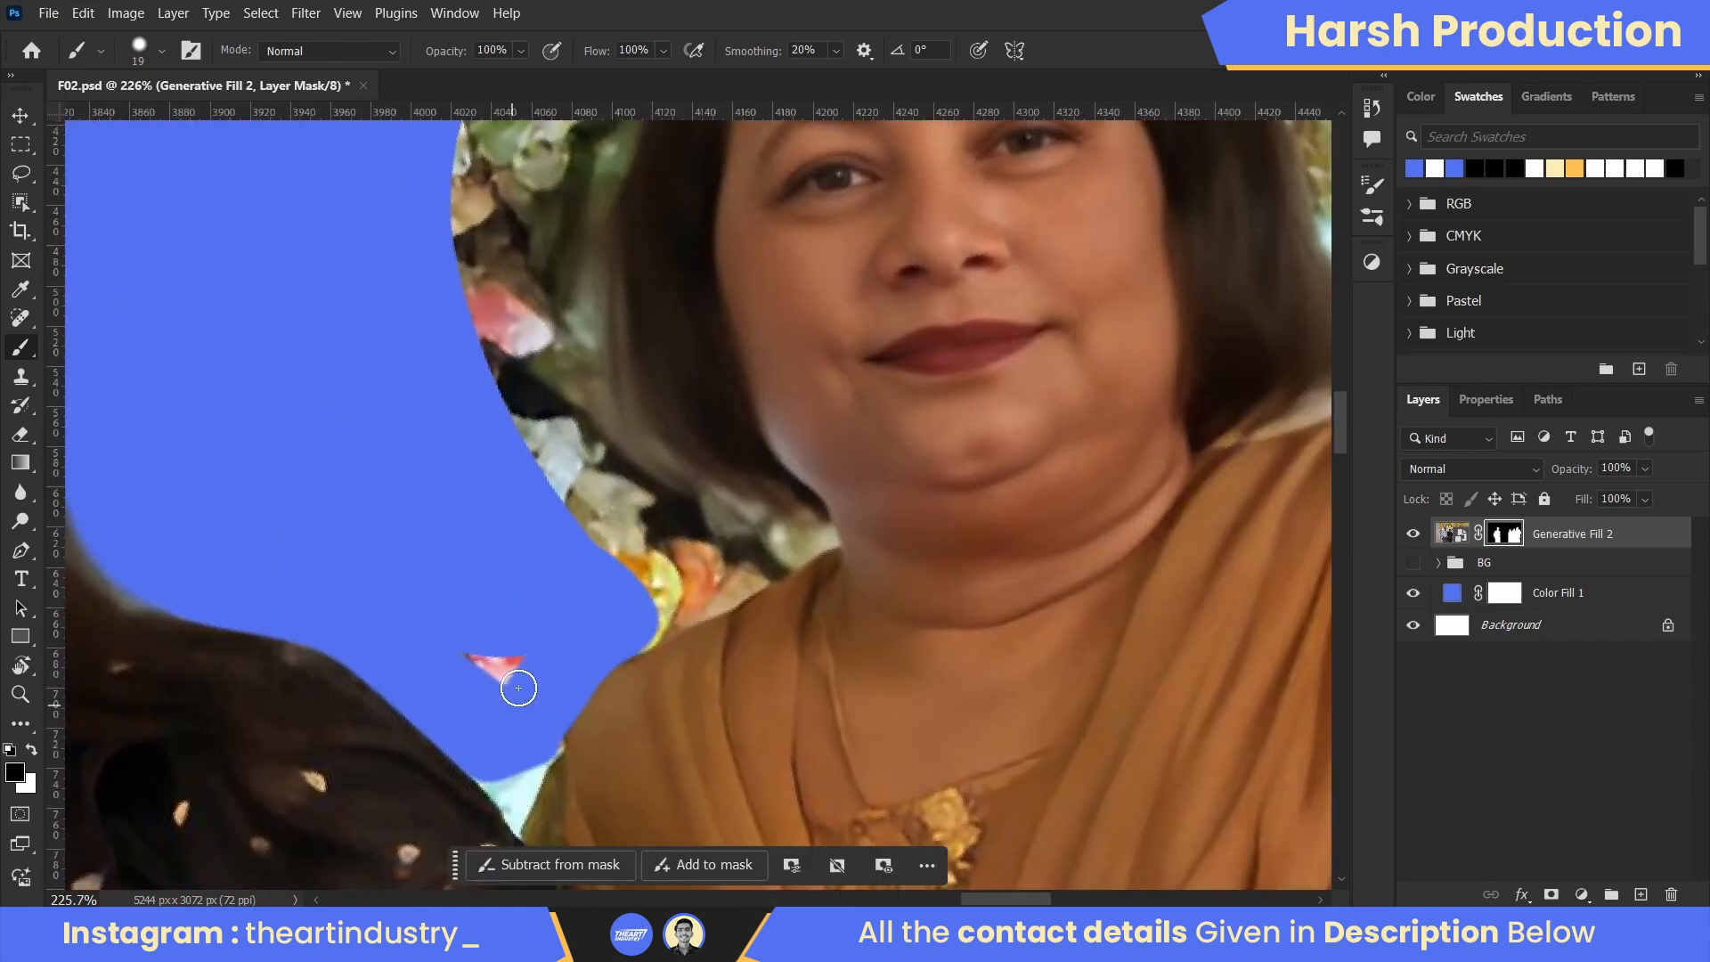
left_click_drag(519, 687, 481, 659)
- Mask out the floral backdrop beside the woman in orange's hair and neck with a 41 px brush
key("r")
mouse_move(500, 533)
left_mouse_down()
mouse_move(667, 651)
mouse_move(643, 554)
mouse_move(594, 618)
mouse_move(539, 601)
mouse_move(618, 577)
mouse_move(565, 660)
mouse_move(555, 629)
mouse_move(679, 582)
mouse_move(615, 487)
mouse_move(702, 625)
left_mouse_up()
right_click(641, 553, "alt")
right_click(553, 637, "alt")
key("r")
key("space")
right_click(702, 625, "alt")
mouse_move(526, 266)
left_mouse_down()
mouse_move(599, 305)
mouse_move(492, 481)
mouse_move(485, 334)
left_mouse_up()
key("space")
left_click_drag(523, 521, 336, 404)
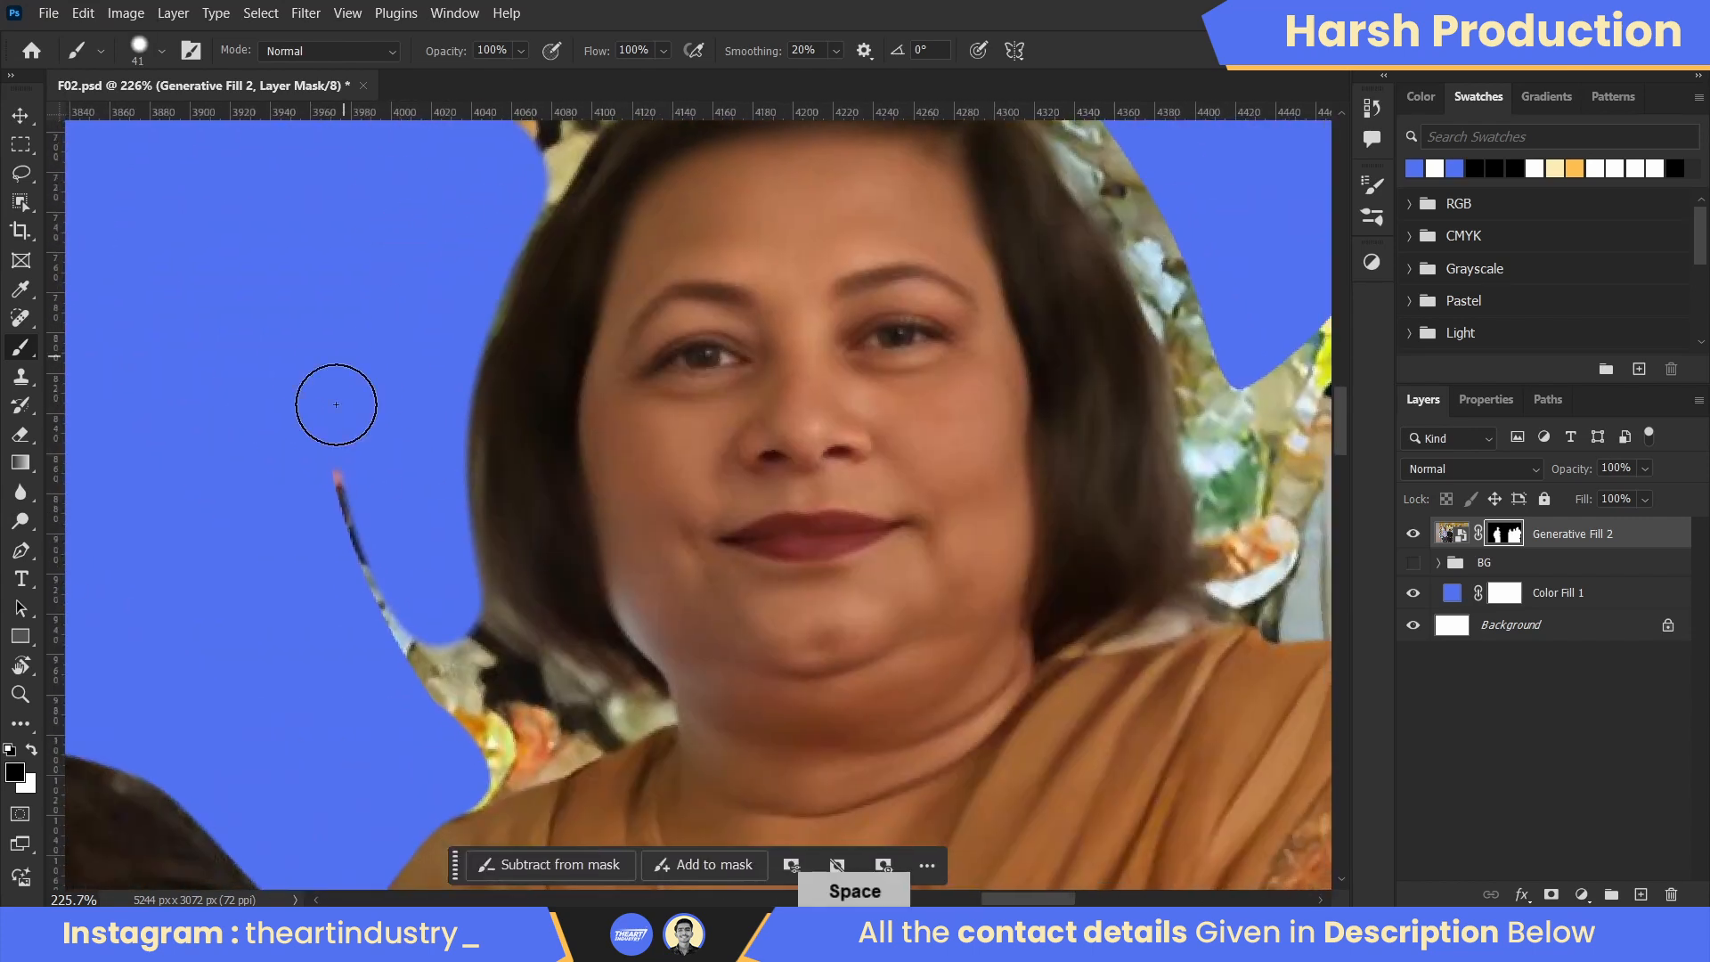
- Mask out the remaining flower strip between the woman in orange's hair and her shoulder
left_click_drag(347, 472, 412, 668)
left_click_drag(395, 223, 411, 399)
left_click_drag(392, 638, 527, 296)
left_click_drag(523, 385, 499, 473)
key("r")
mouse_move(758, 340)
left_mouse_down()
mouse_move(668, 332)
mouse_move(539, 431)
left_mouse_up()
key("space")
mouse_move(722, 452)
left_mouse_down()
mouse_move(645, 585)
mouse_move(534, 499)
left_mouse_up()
- Mask out the backdrop along the side and crown of the woman in orange's hair with a 28 px brush
right_click(579, 673, "alt")
key("r")
key("space")
mouse_move(418, 463)
left_mouse_down()
mouse_move(623, 623)
mouse_move(718, 748)
left_mouse_up()
right_click(680, 298, "alt")
mouse_move(680, 297)
left_mouse_down()
mouse_move(538, 504)
mouse_move(487, 478)
mouse_move(623, 361)
left_mouse_up()
key("space")
left_click_drag(535, 552, 625, 370)
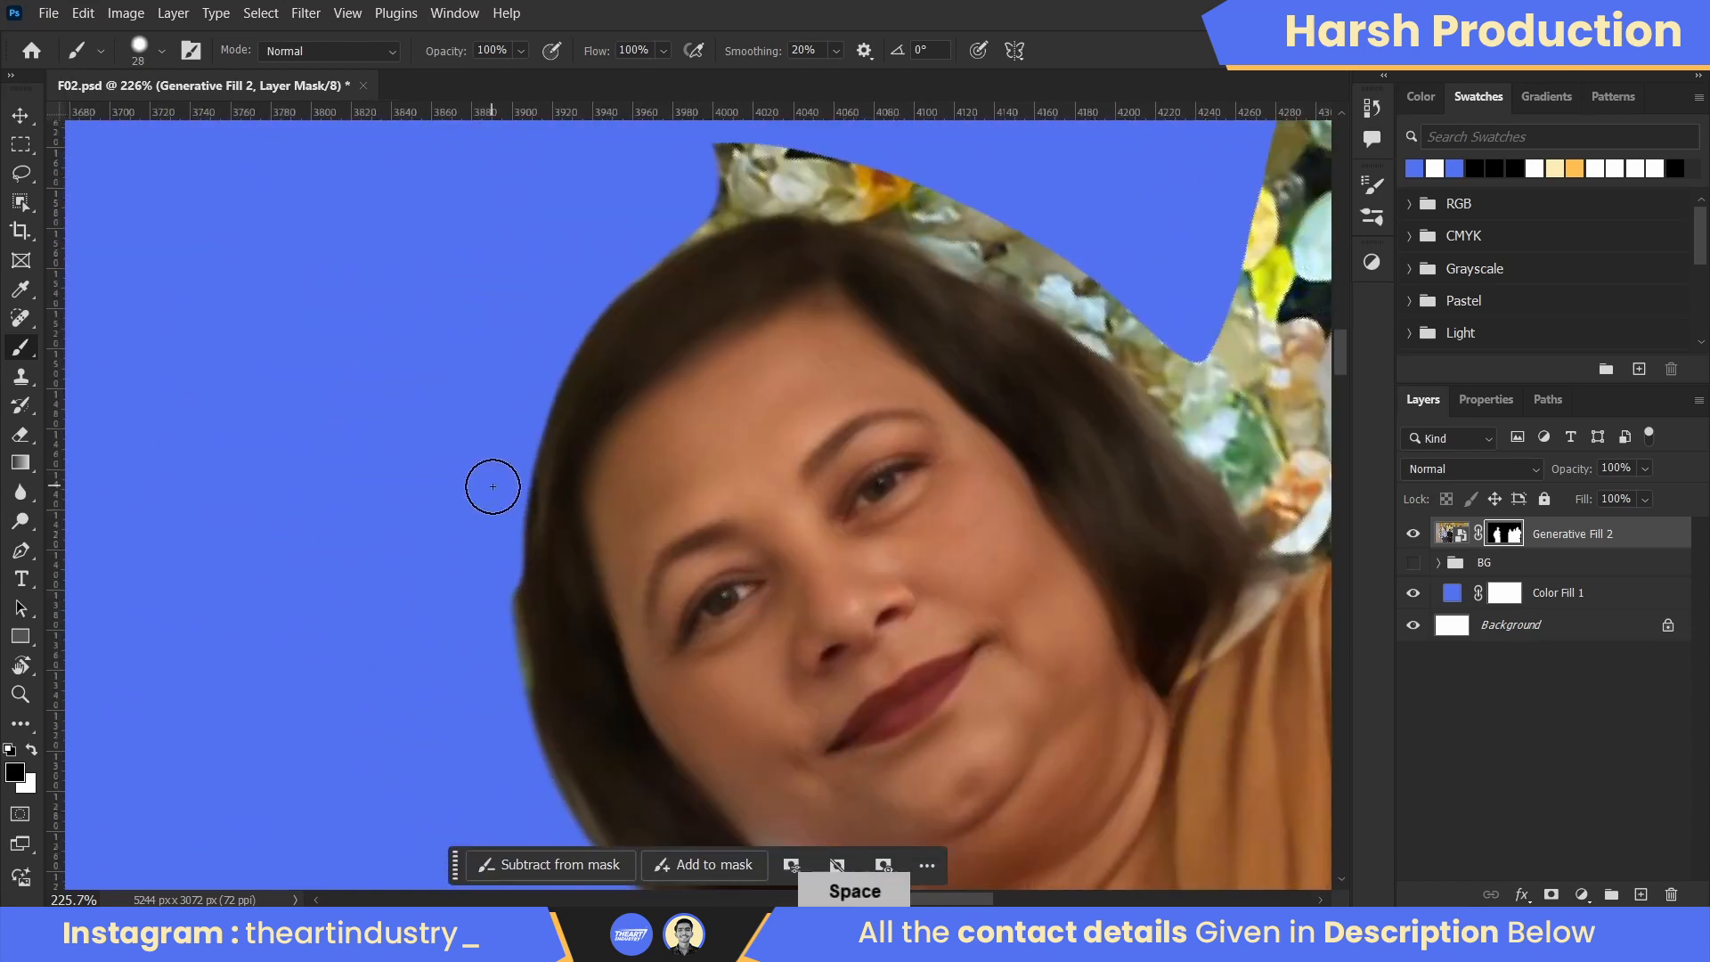
left_click_drag(493, 486, 504, 722)
scroll(610, 387, "down", 10)
key("r")
- Show the BG group and reset the canvas rotation to 0°
left_click(1413, 562)
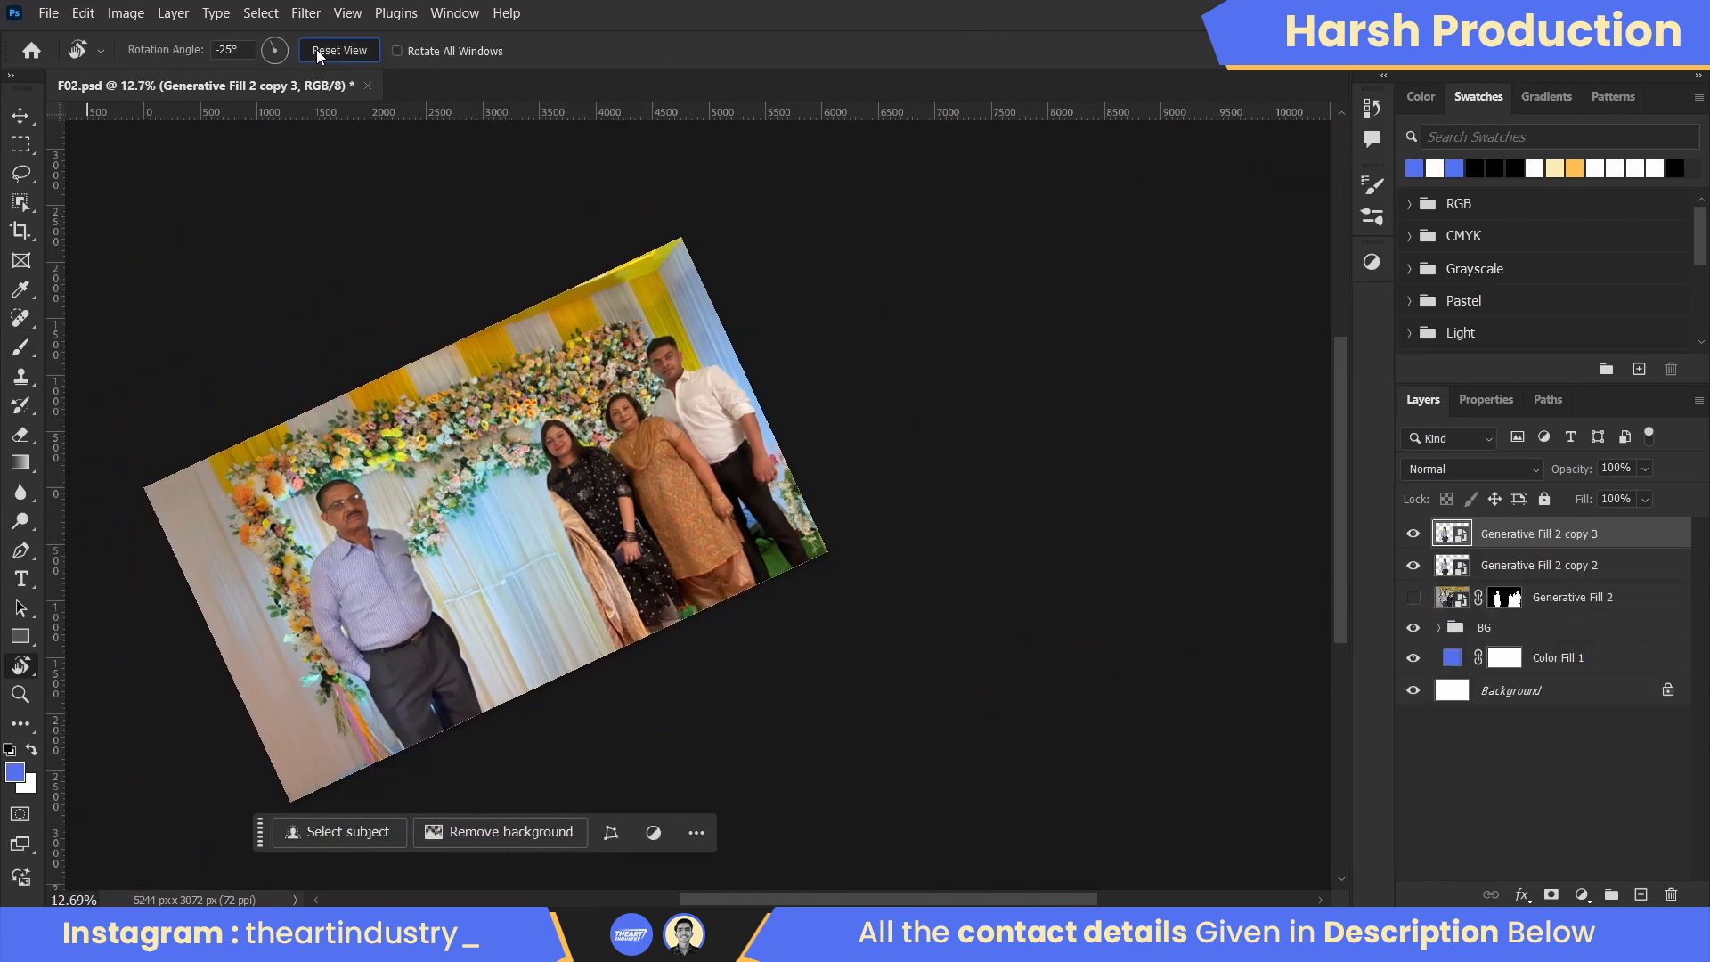
left_click(317, 50)
scroll(101, 400, "up", 3)
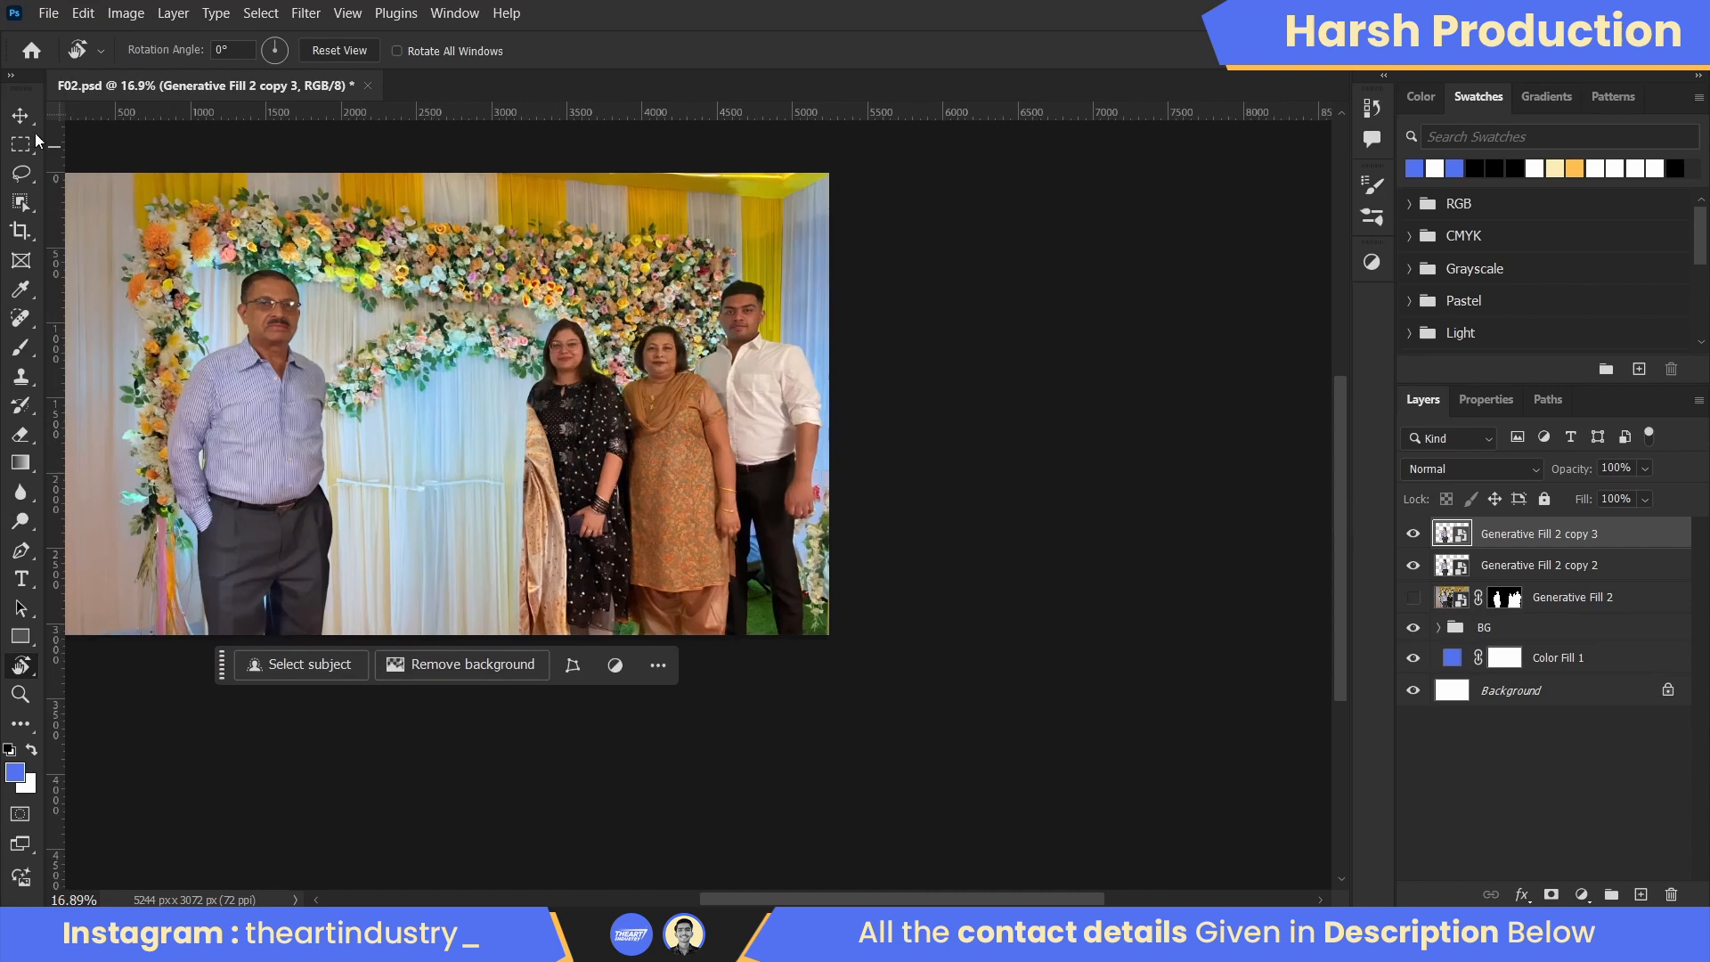
- Mask Generative Fill 2 copy 3 to a rectangular selection around the striped-shirt man
left_click(23, 142)
mouse_move(101, 184)
left_mouse_down()
mouse_move(322, 438)
mouse_move(390, 639)
left_mouse_up()
left_click(1550, 894)
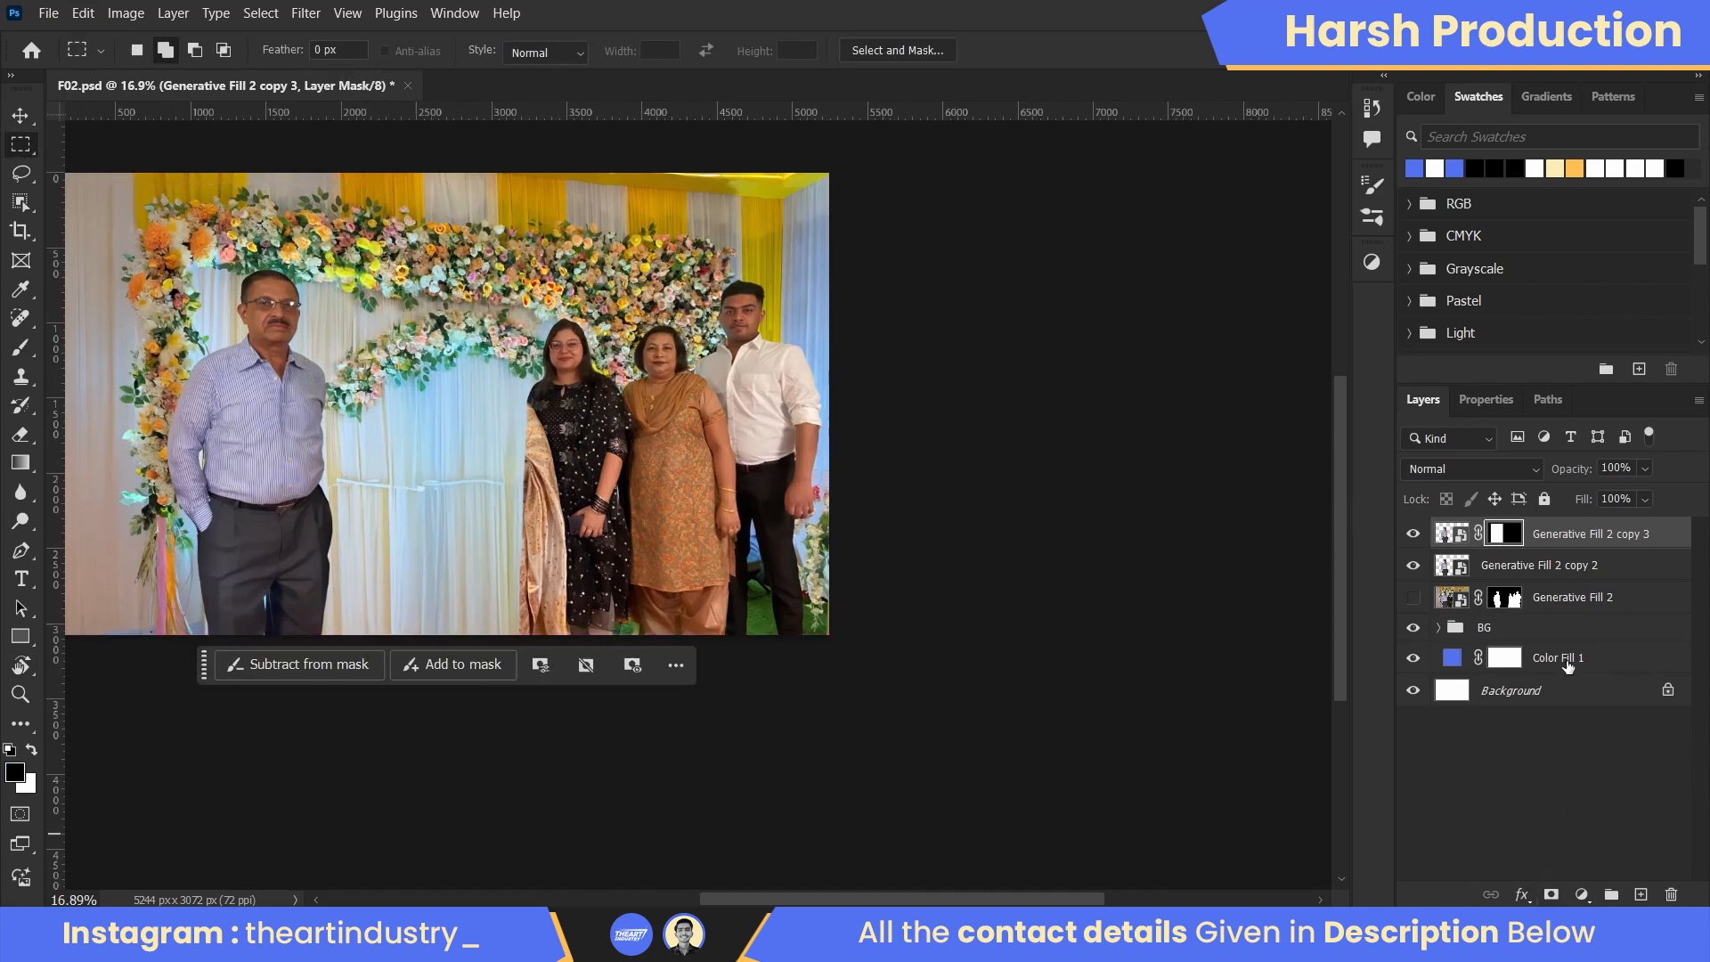
- Hide Generative Fill 2 copy 3 and marquee the two women and the young man on Generative Fill 2 copy 2
left_click(1413, 534)
left_click(1541, 565)
left_click_drag(885, 672, 489, 246)
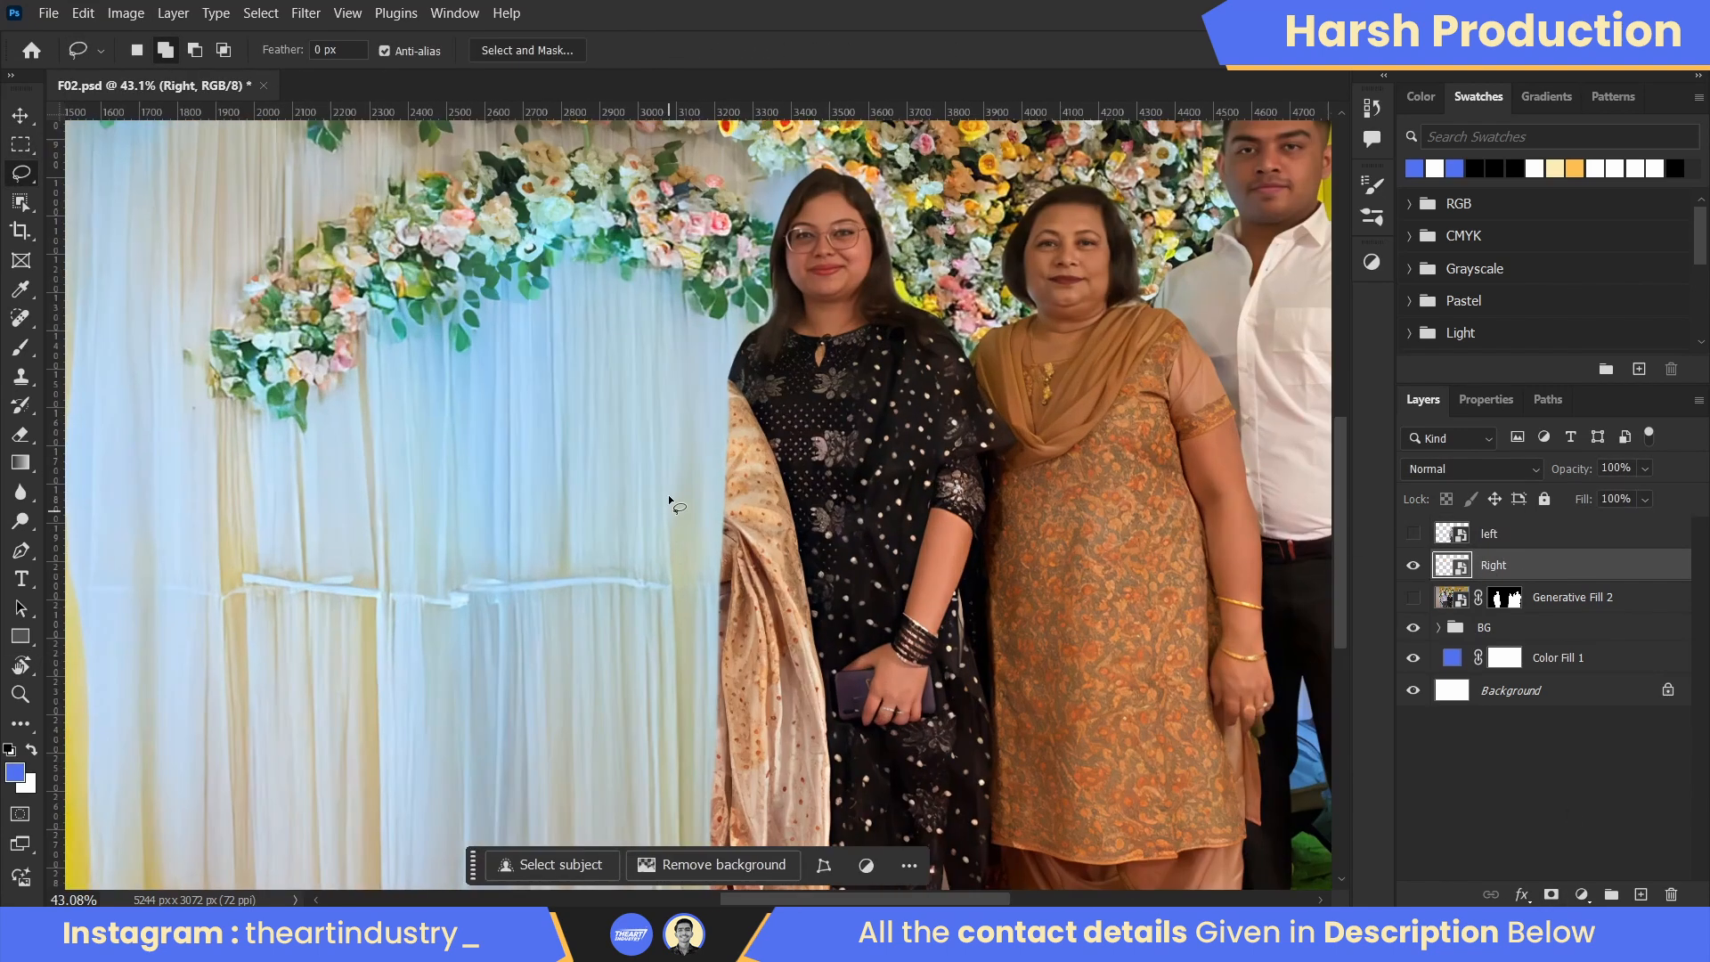
- Select the golden sari beside the woman in black with a rectangle, subtracting her dress using the Polygonal Lasso
left_click_drag(683, 363, 835, 745)
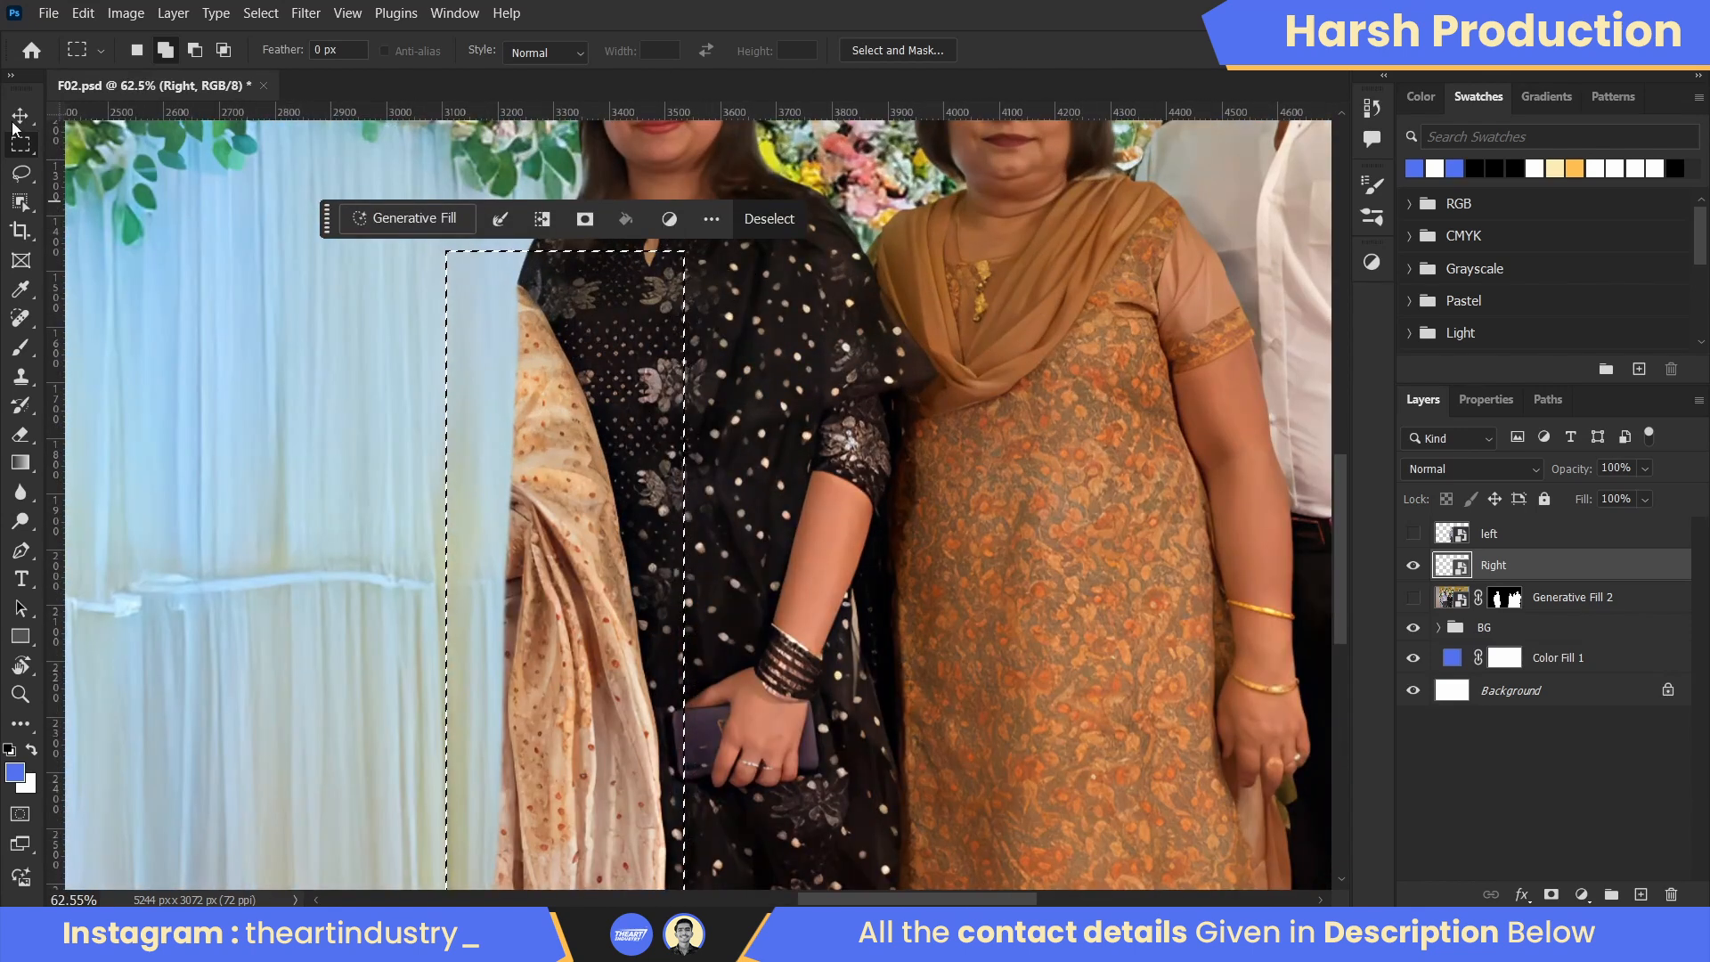
right_click(20, 173)
left_click(121, 194)
scroll(141, 186, "up", 7)
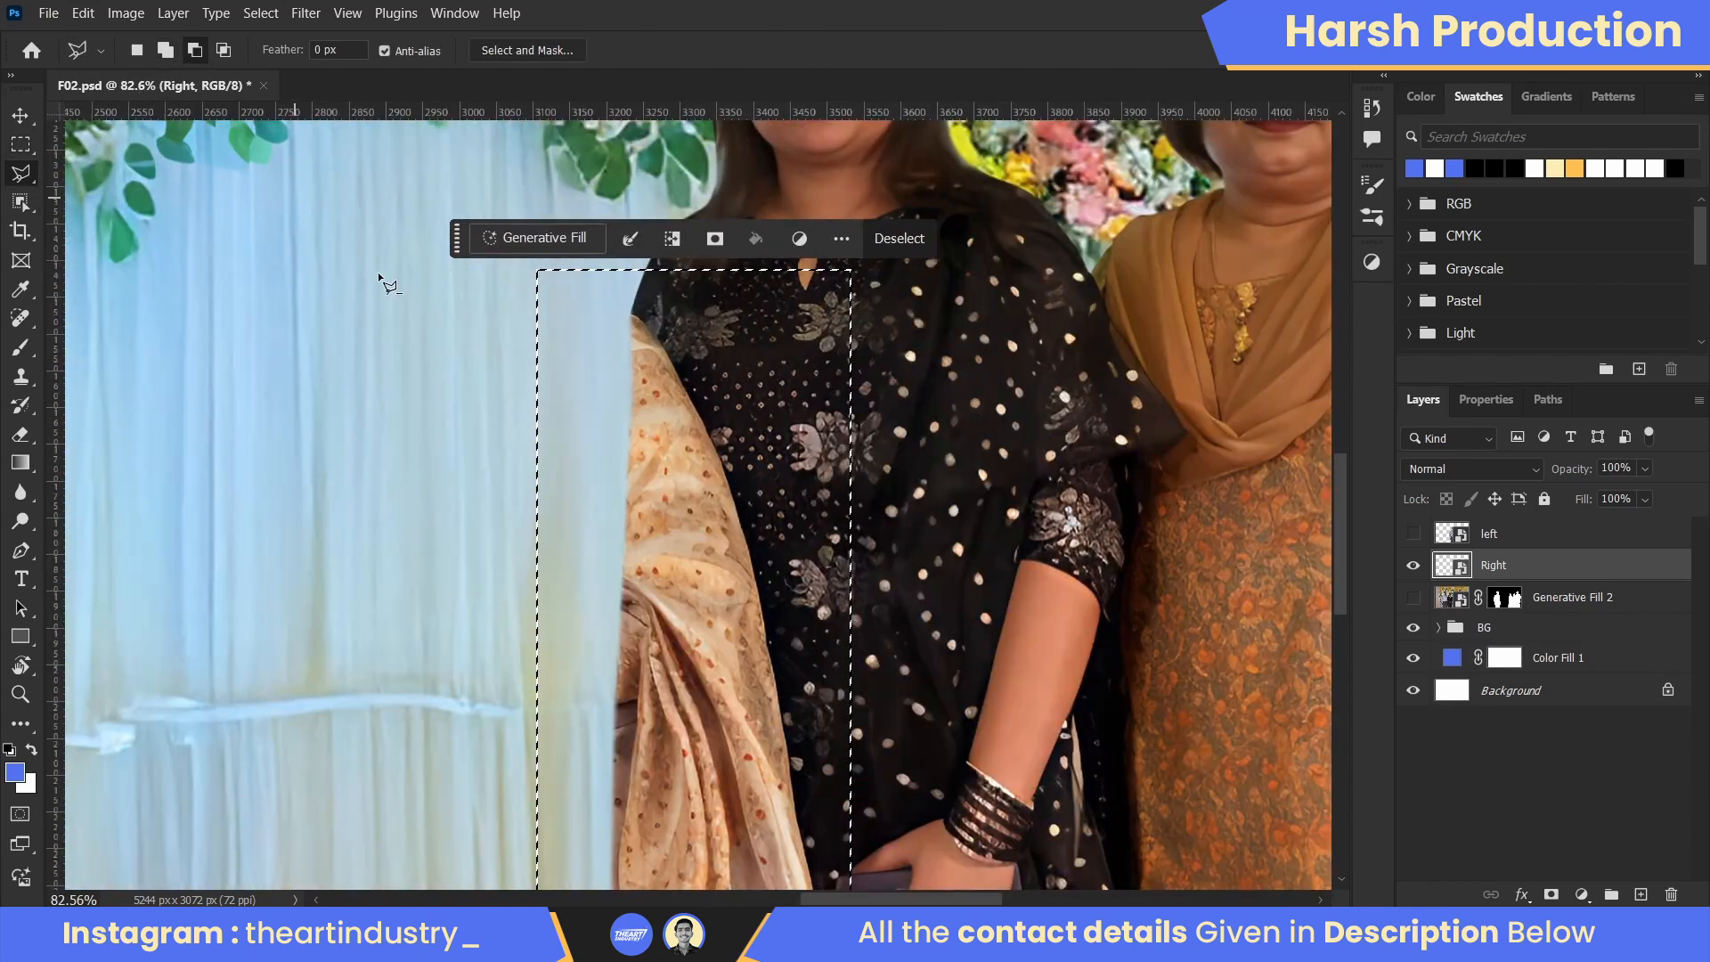
left_click(633, 185, "alt")
left_click(608, 187)
left_click(611, 245)
left_click(685, 348)
left_click(786, 619)
left_click(847, 745)
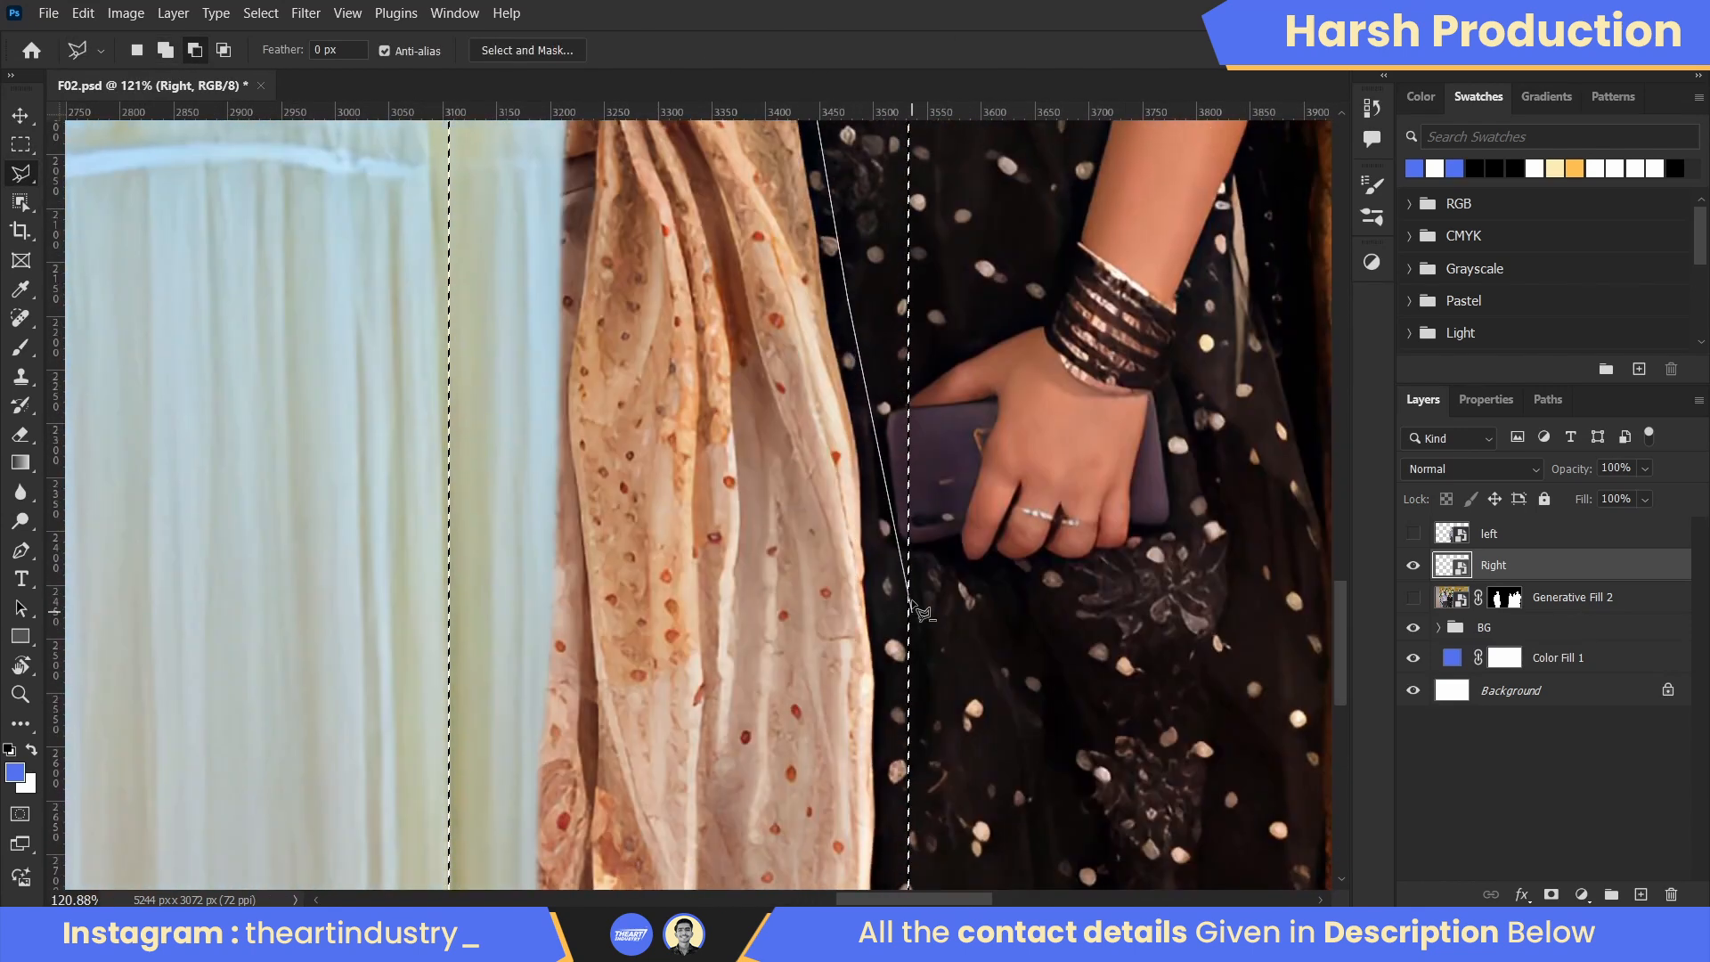
left_click(967, 615)
left_click(650, 481)
scroll(650, 481, "down", 5)
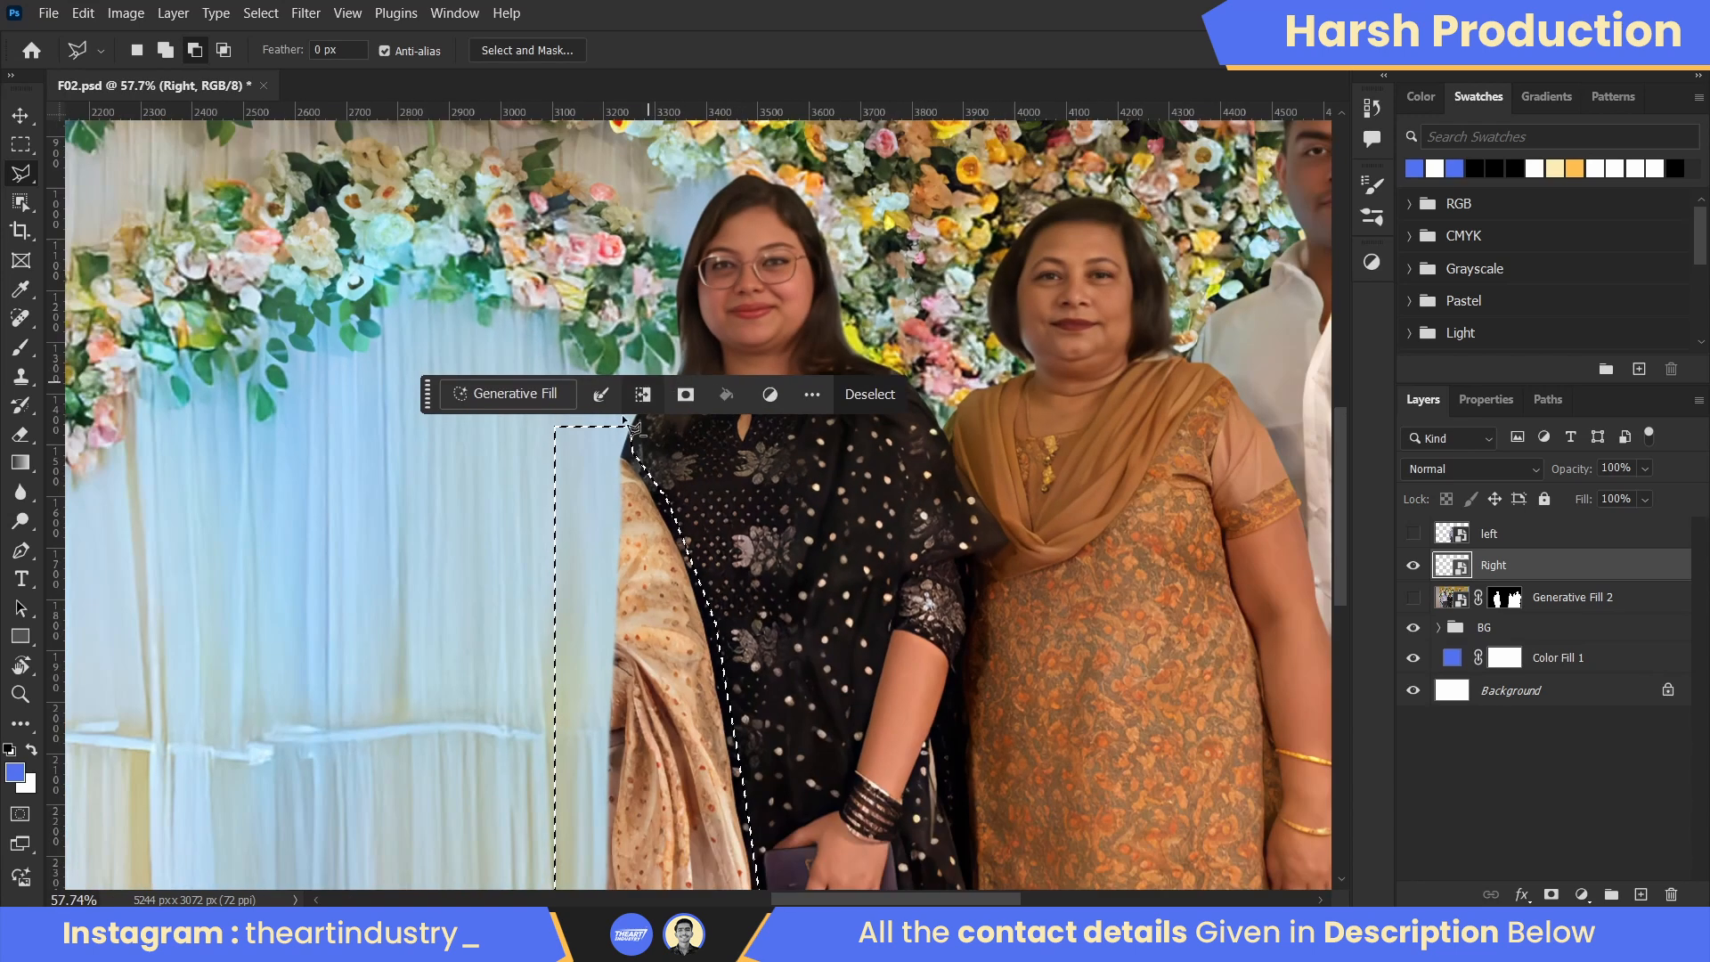
- Run Generative Fill on the sari selection with an empty prompt and choose the second variation
left_click(496, 389)
left_click(885, 398)
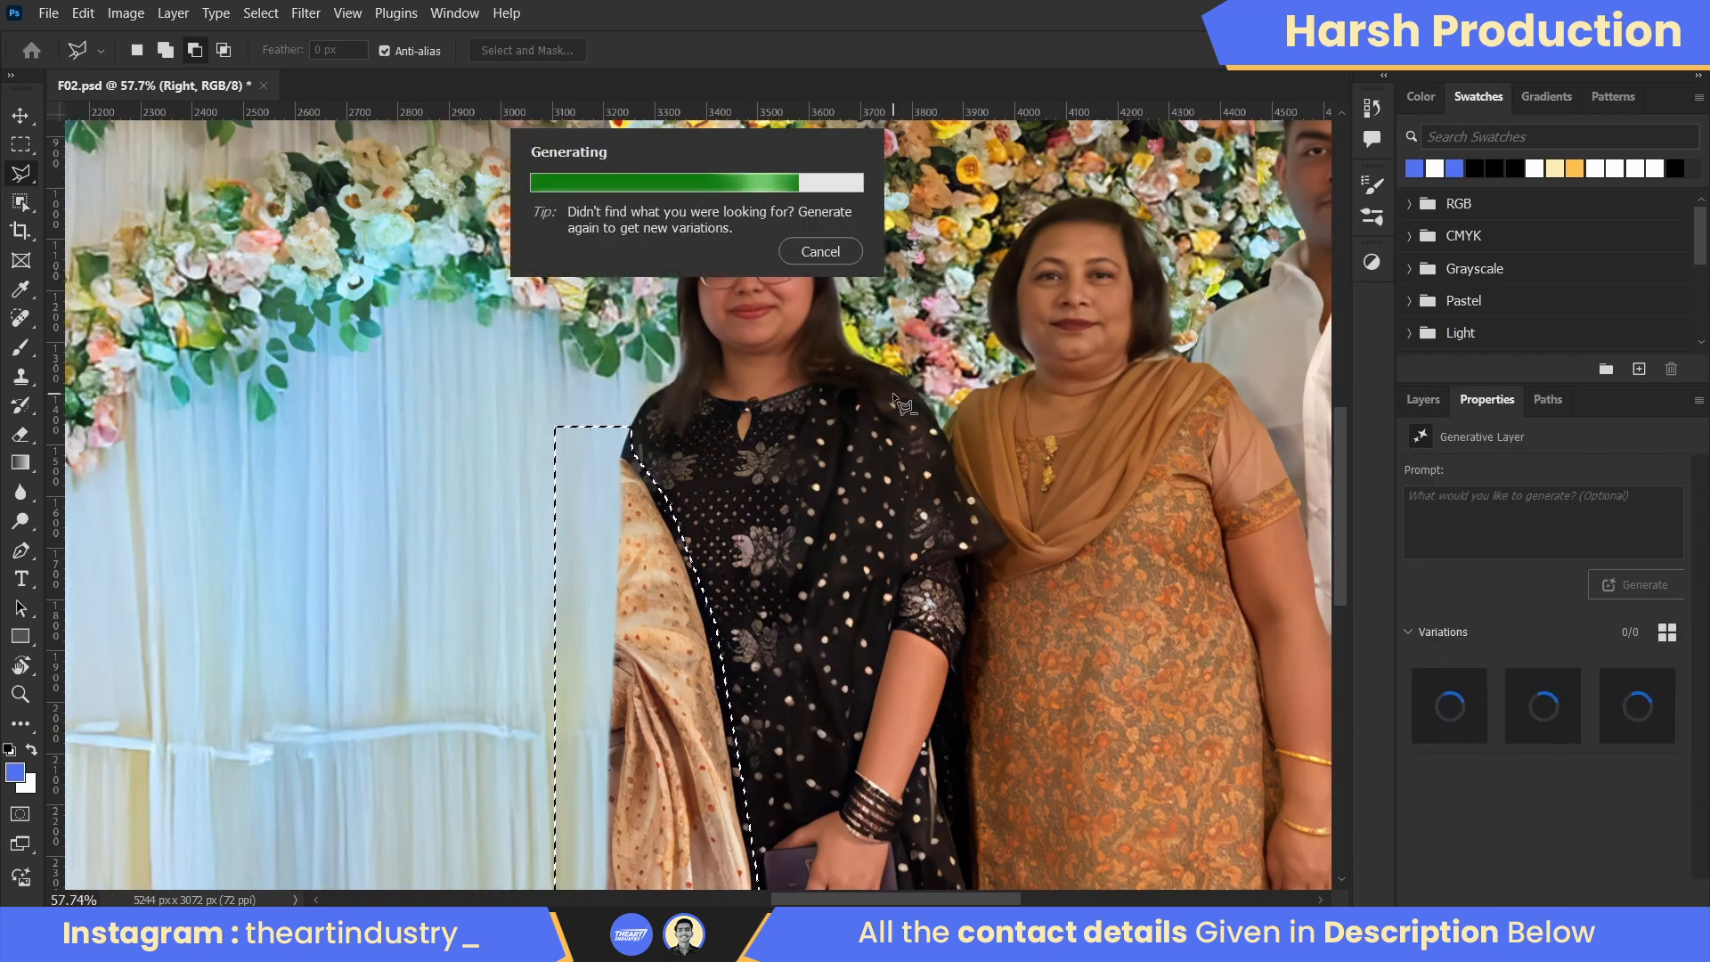
scroll(436, 373, "down", 4)
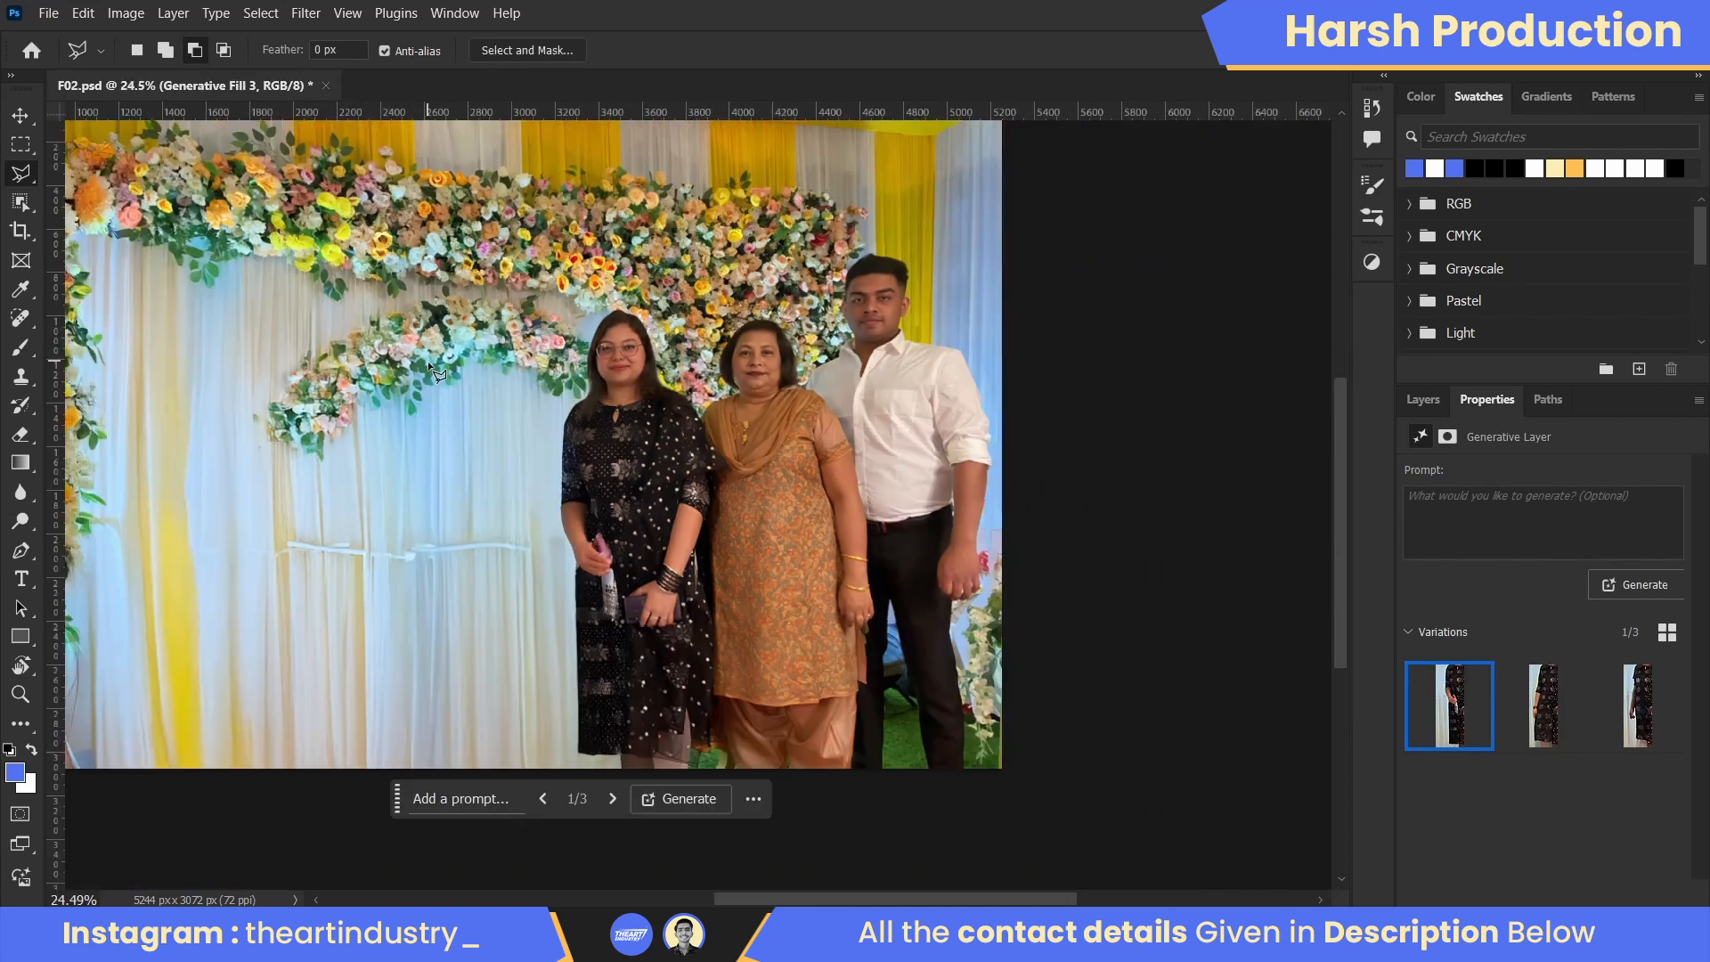
scroll(731, 543, "up", 2)
left_click(1523, 701)
scroll(374, 383, "up", 2)
- Select and show the left layer, and place a horizontal guide across the young man's head
left_click(1423, 399)
left_click(1514, 534)
left_click(1412, 534)
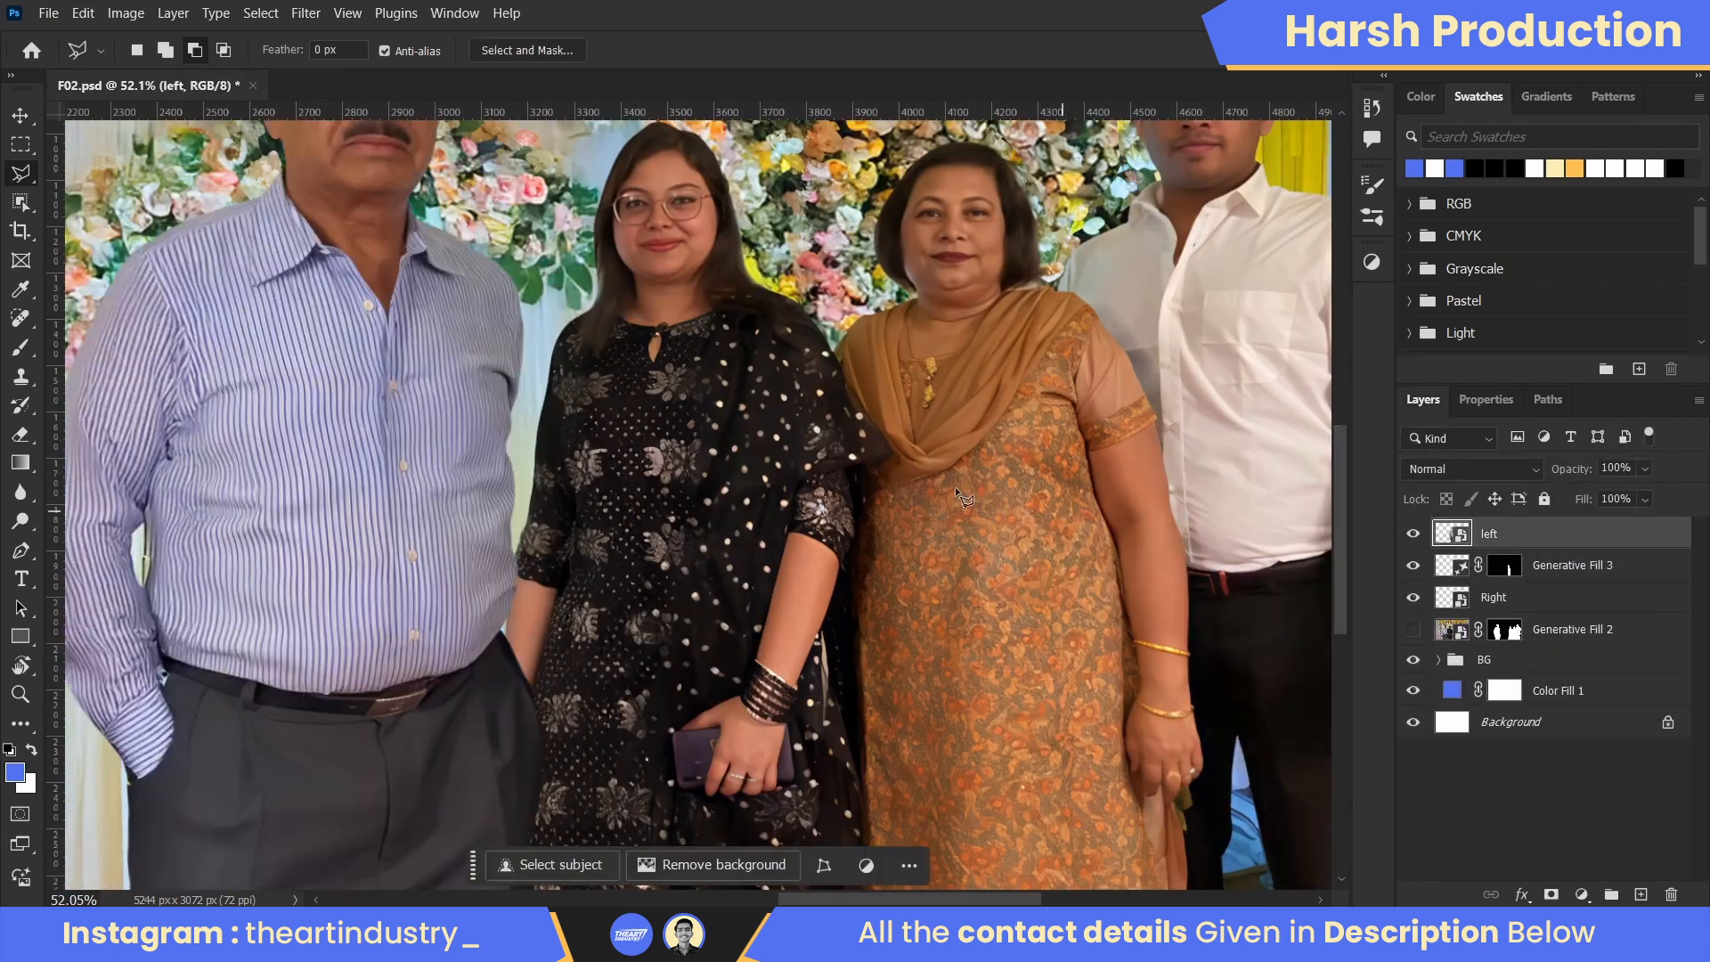
scroll(955, 487, "down", 8)
scroll(840, 164, "up", 7)
left_click_drag(846, 111, 889, 385)
scroll(584, 309, "down", 7)
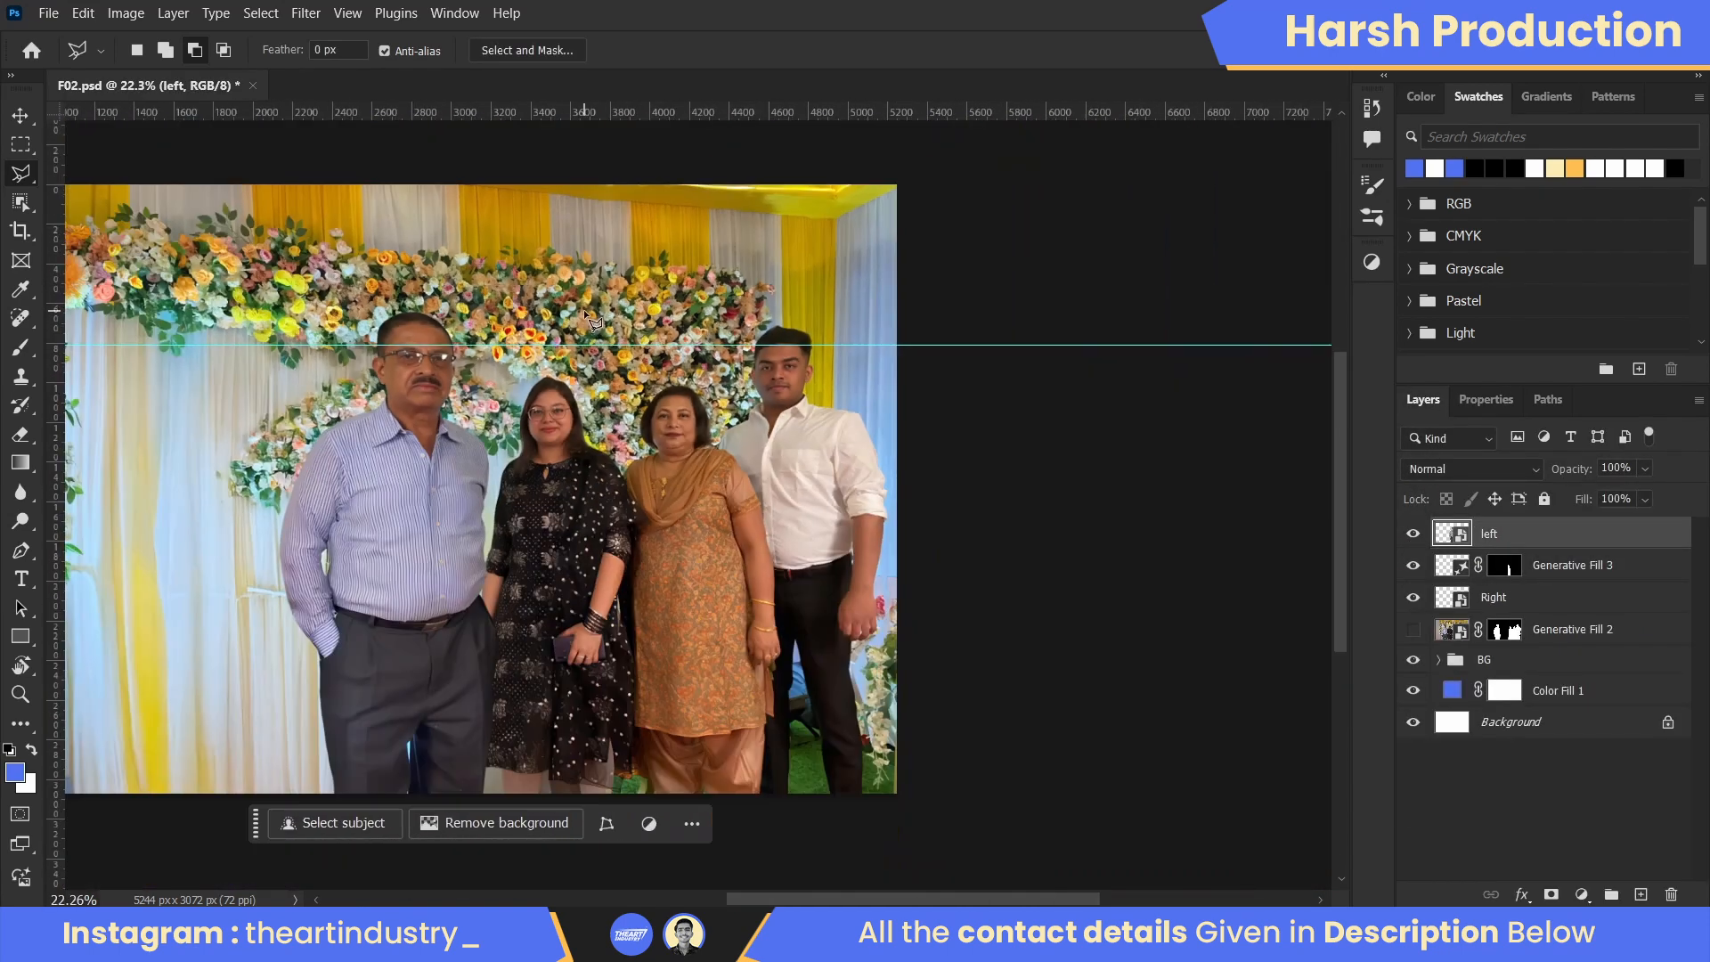
- Scale the striped-shirt man on the left layer to 92.68% and shift him 20 px to the right
key("ctrl+t")
left_click_drag(427, 309, 425, 335)
scroll(458, 365, "up", 2)
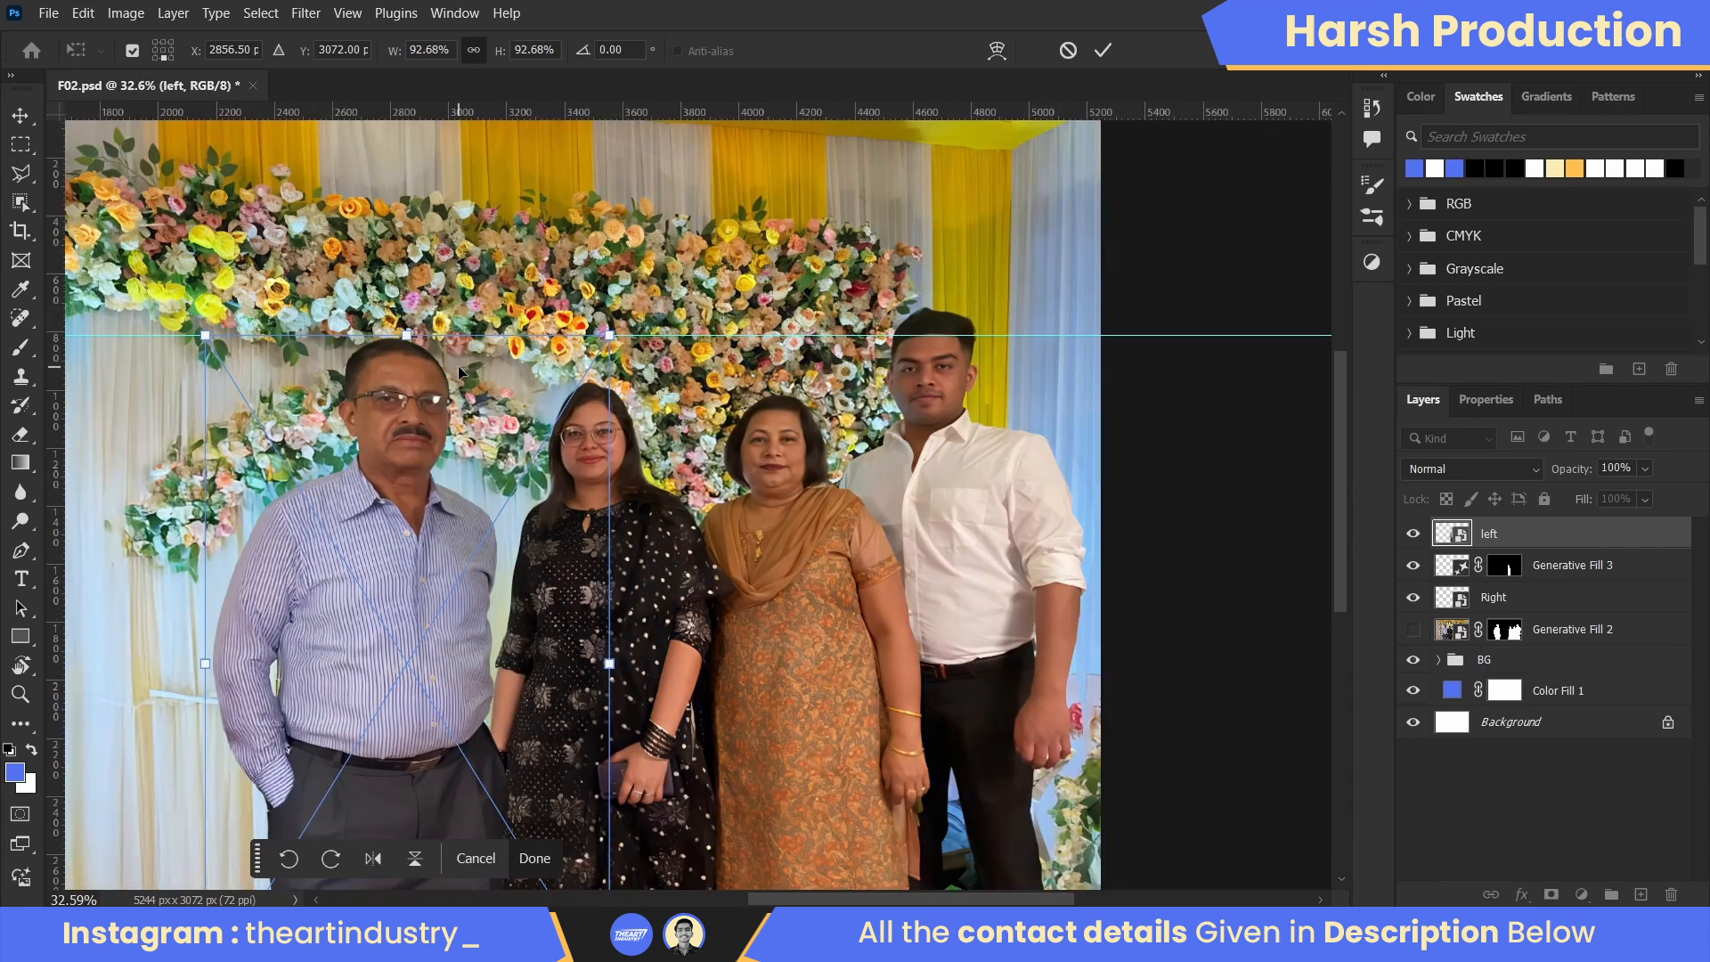
key("shift+Right")
key("shift+Right")
key("shift+Right")
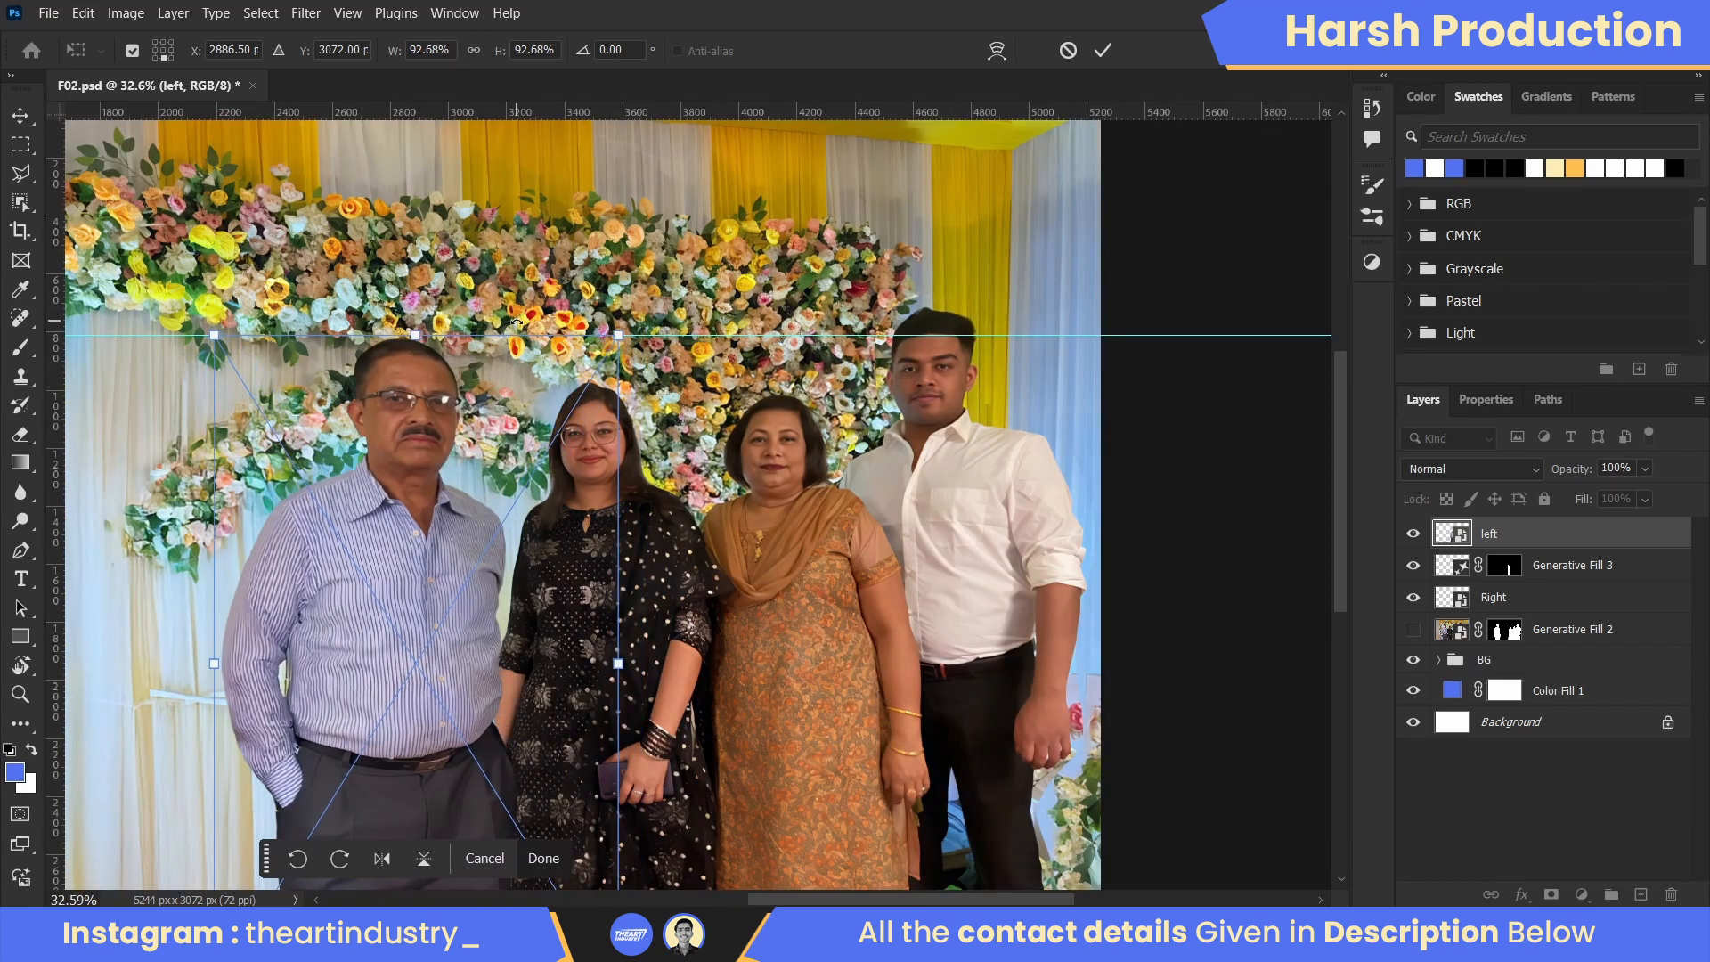
key("shift+Left")
scroll(517, 322, "down", 3)
scroll(452, 440, "up", 3)
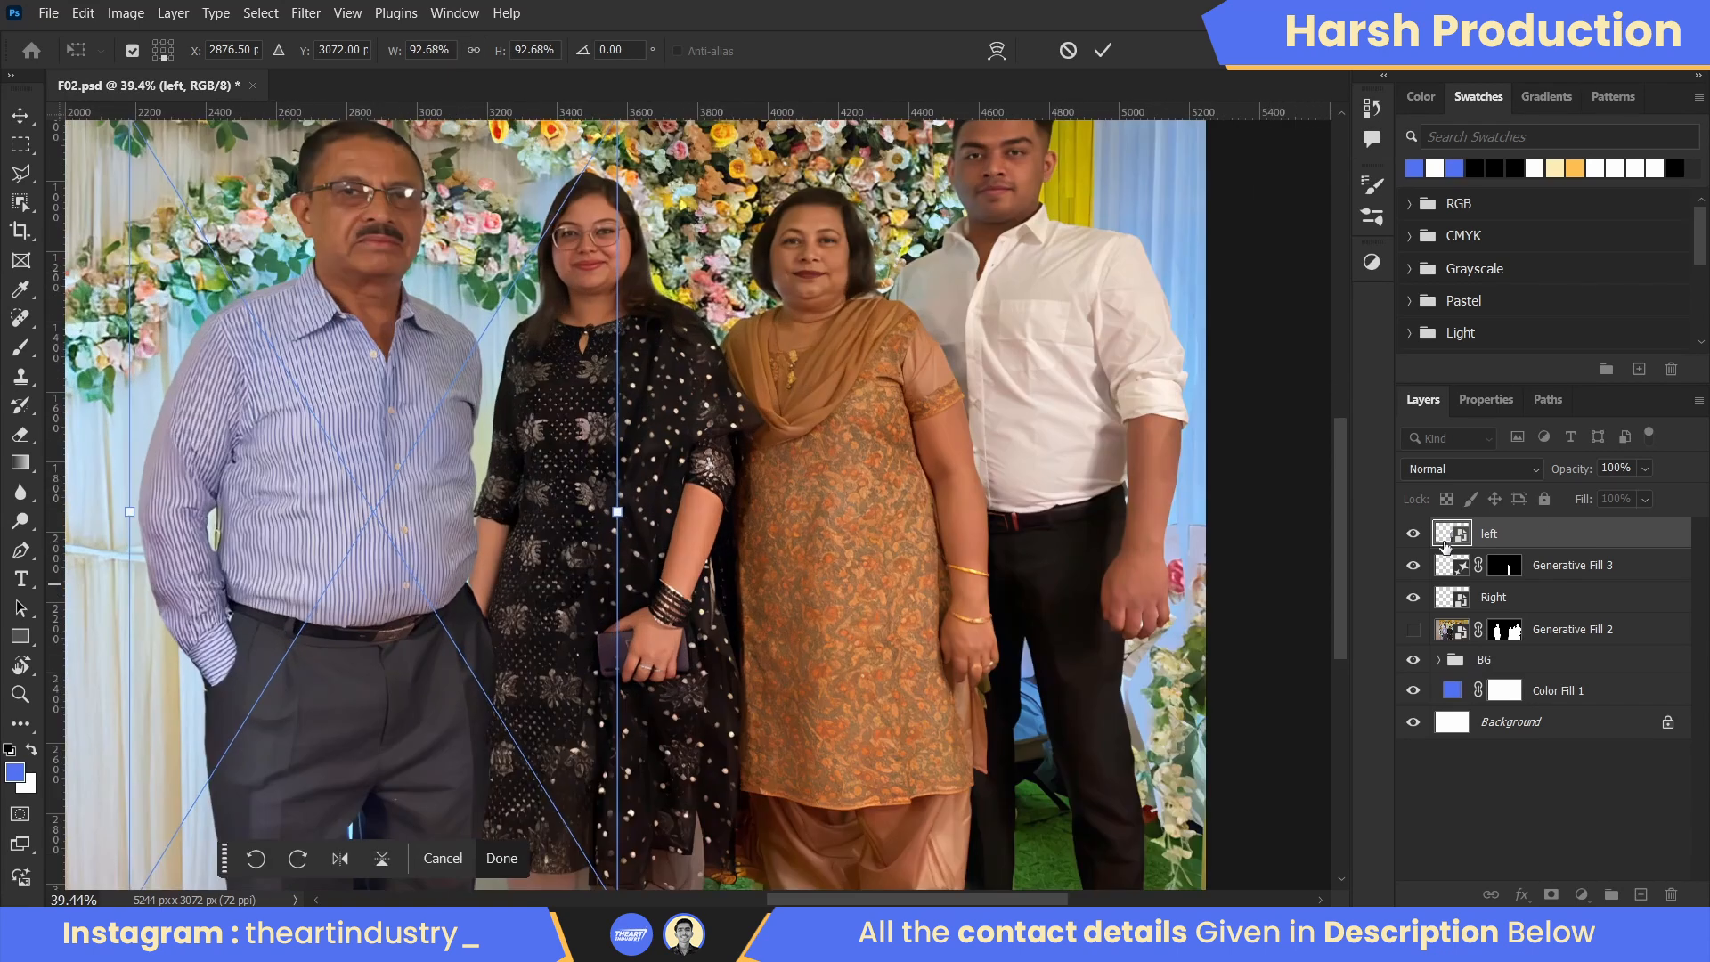
key("Return")
- Hide the left layer and group the Generative Fill 3 and Right layers
left_click(1413, 533)
left_click(1577, 565)
left_click(1603, 599, "shift")
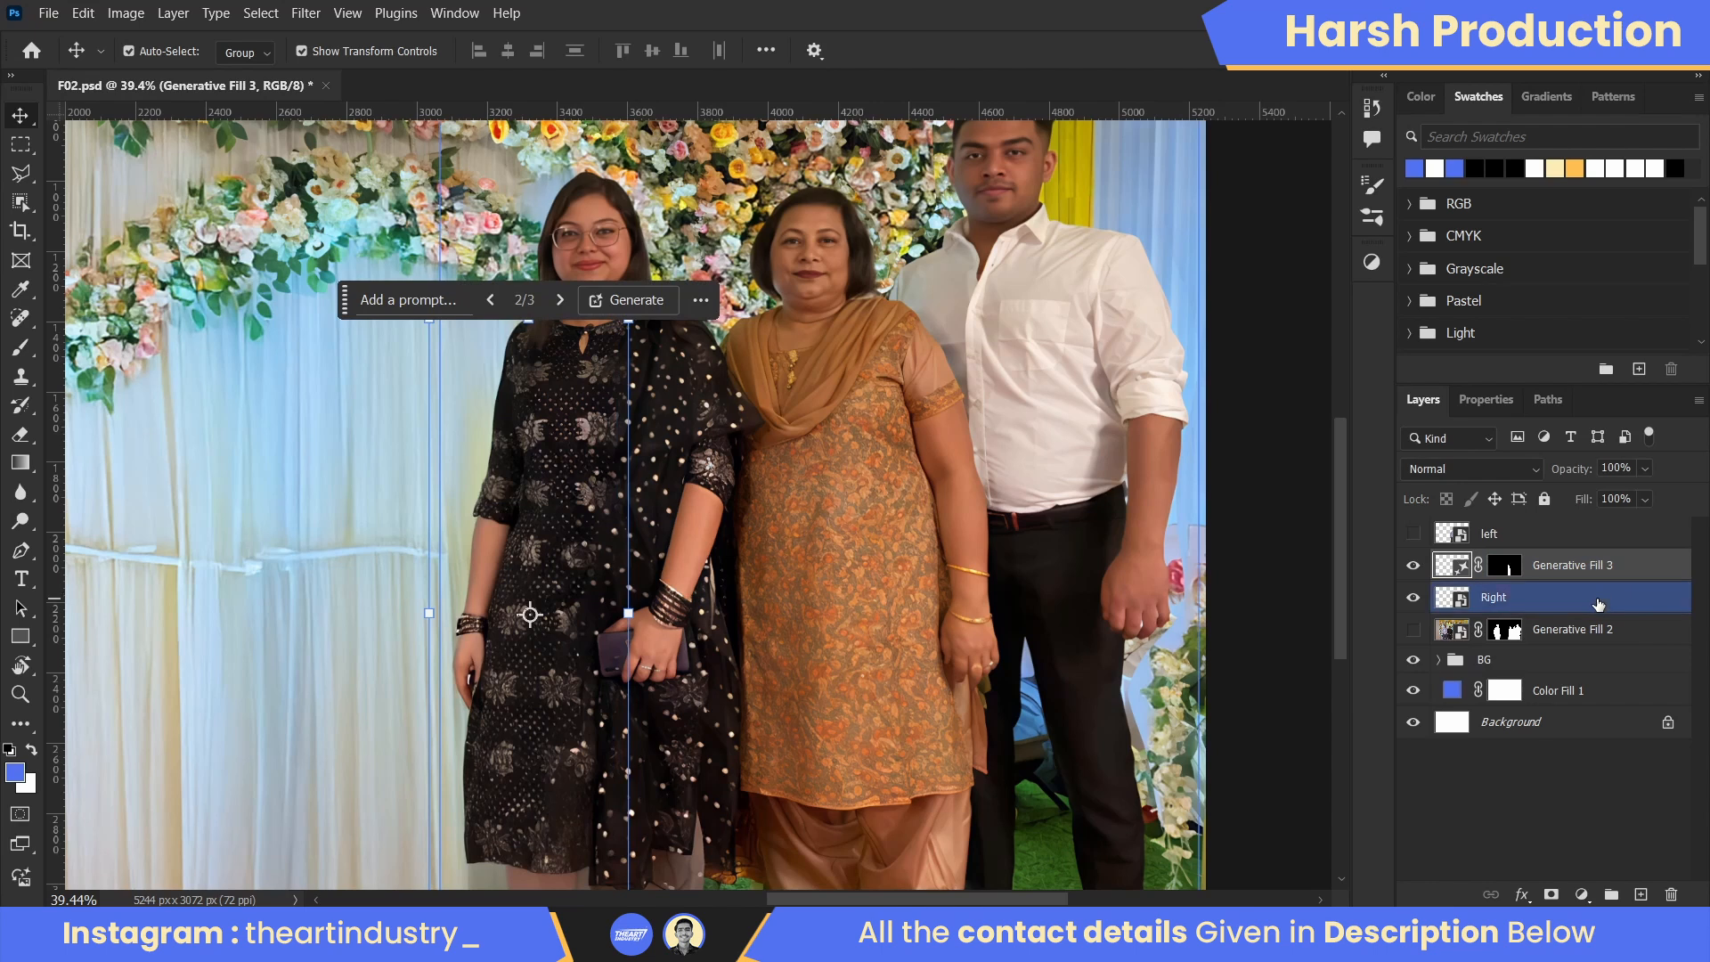
key("ctrl+g")
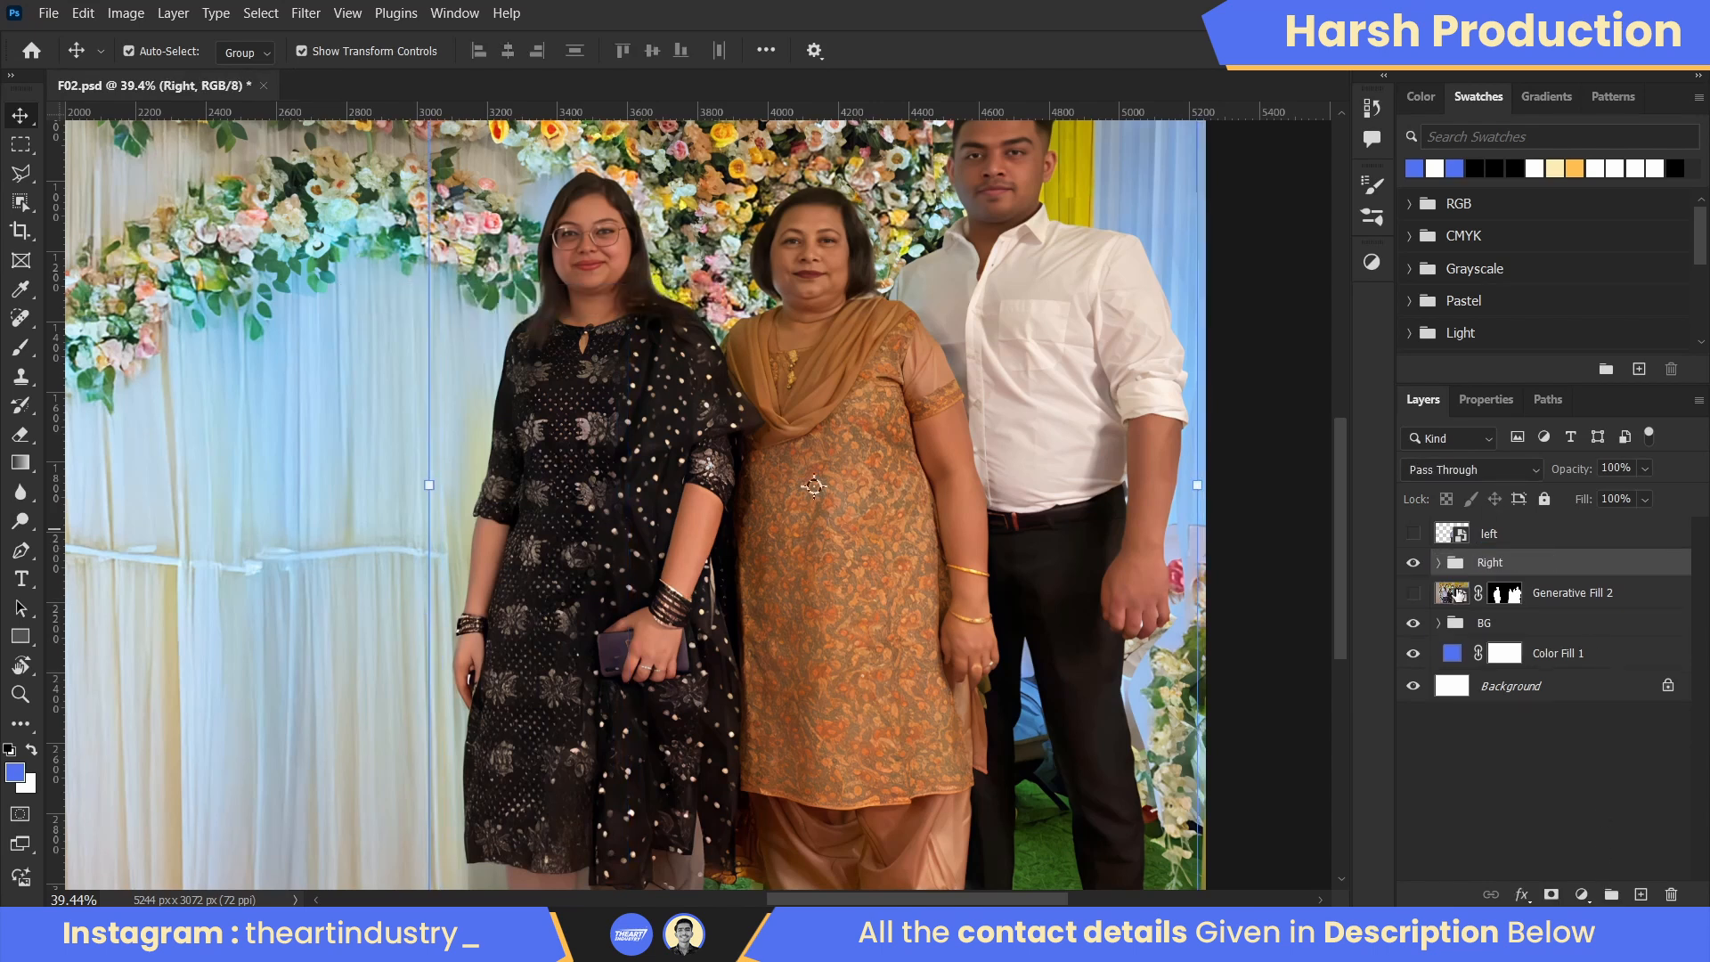
- Hide the BG group and mask out the curtain around the woman in black's leg and dress hem with a 28 px brush
left_click(1413, 593)
left_click(1413, 622)
scroll(528, 323, "up", 3)
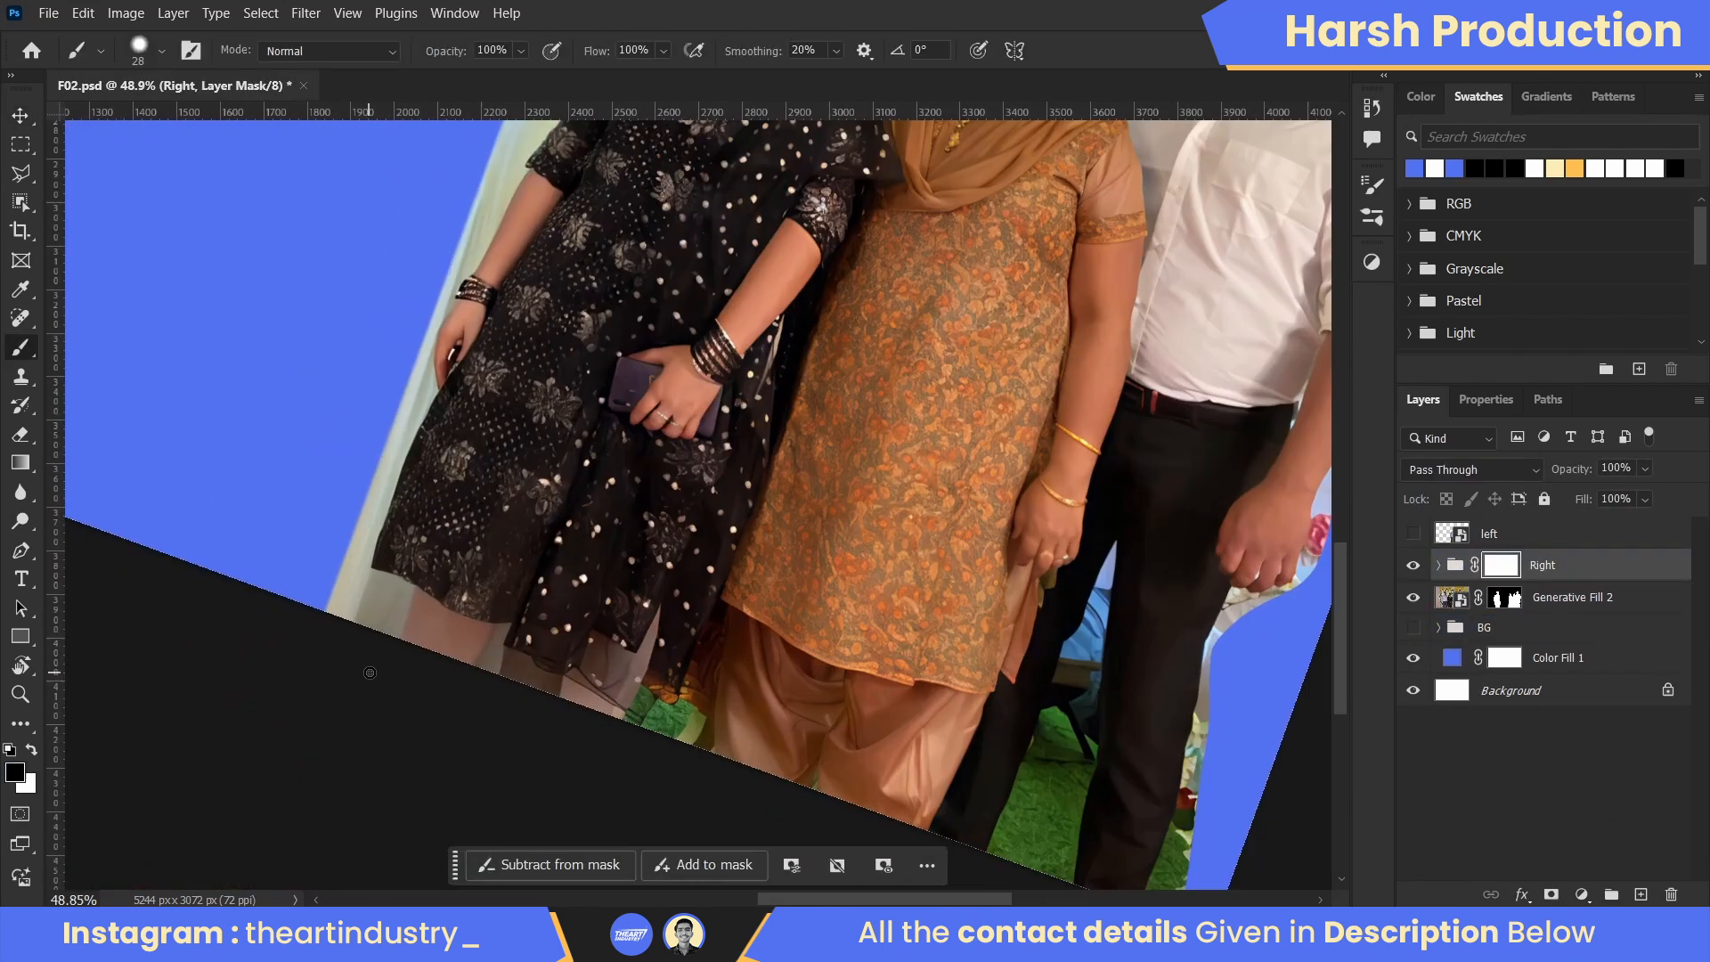
scroll(458, 496, "up", 3)
mouse_move(458, 496)
left_mouse_down()
mouse_move(448, 417)
mouse_move(361, 625)
mouse_move(569, 443)
mouse_move(521, 389)
left_mouse_up()
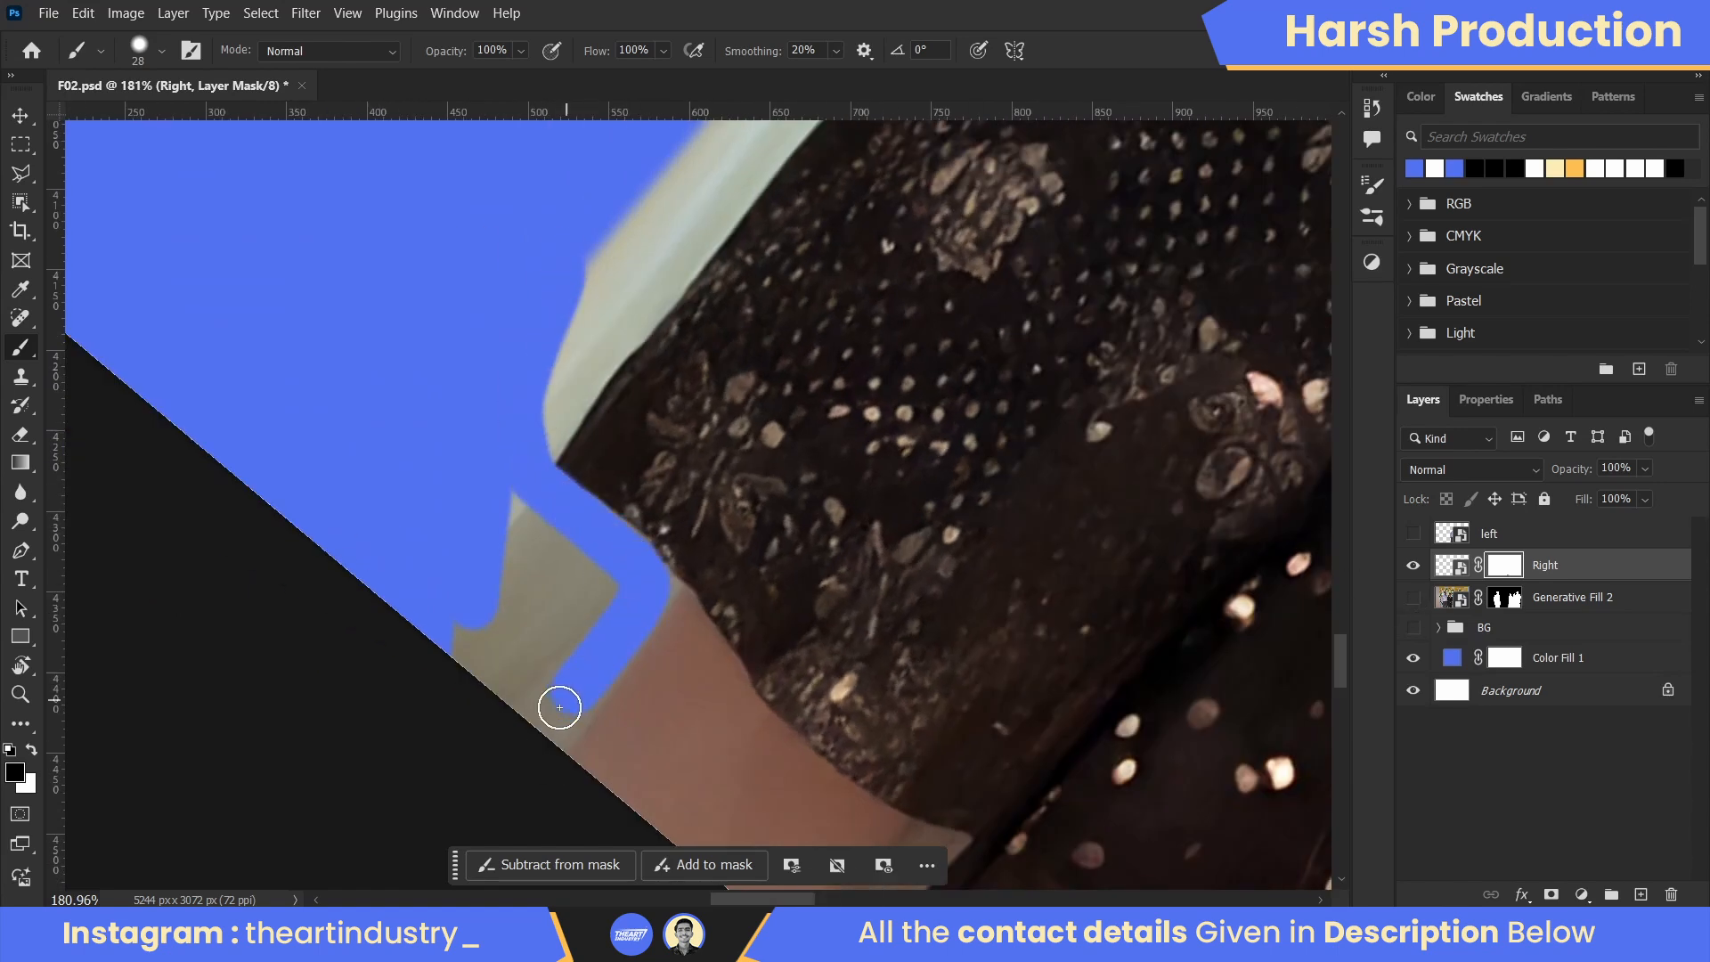
mouse_move(669, 396)
left_mouse_down()
mouse_move(649, 757)
mouse_move(592, 441)
left_mouse_up()
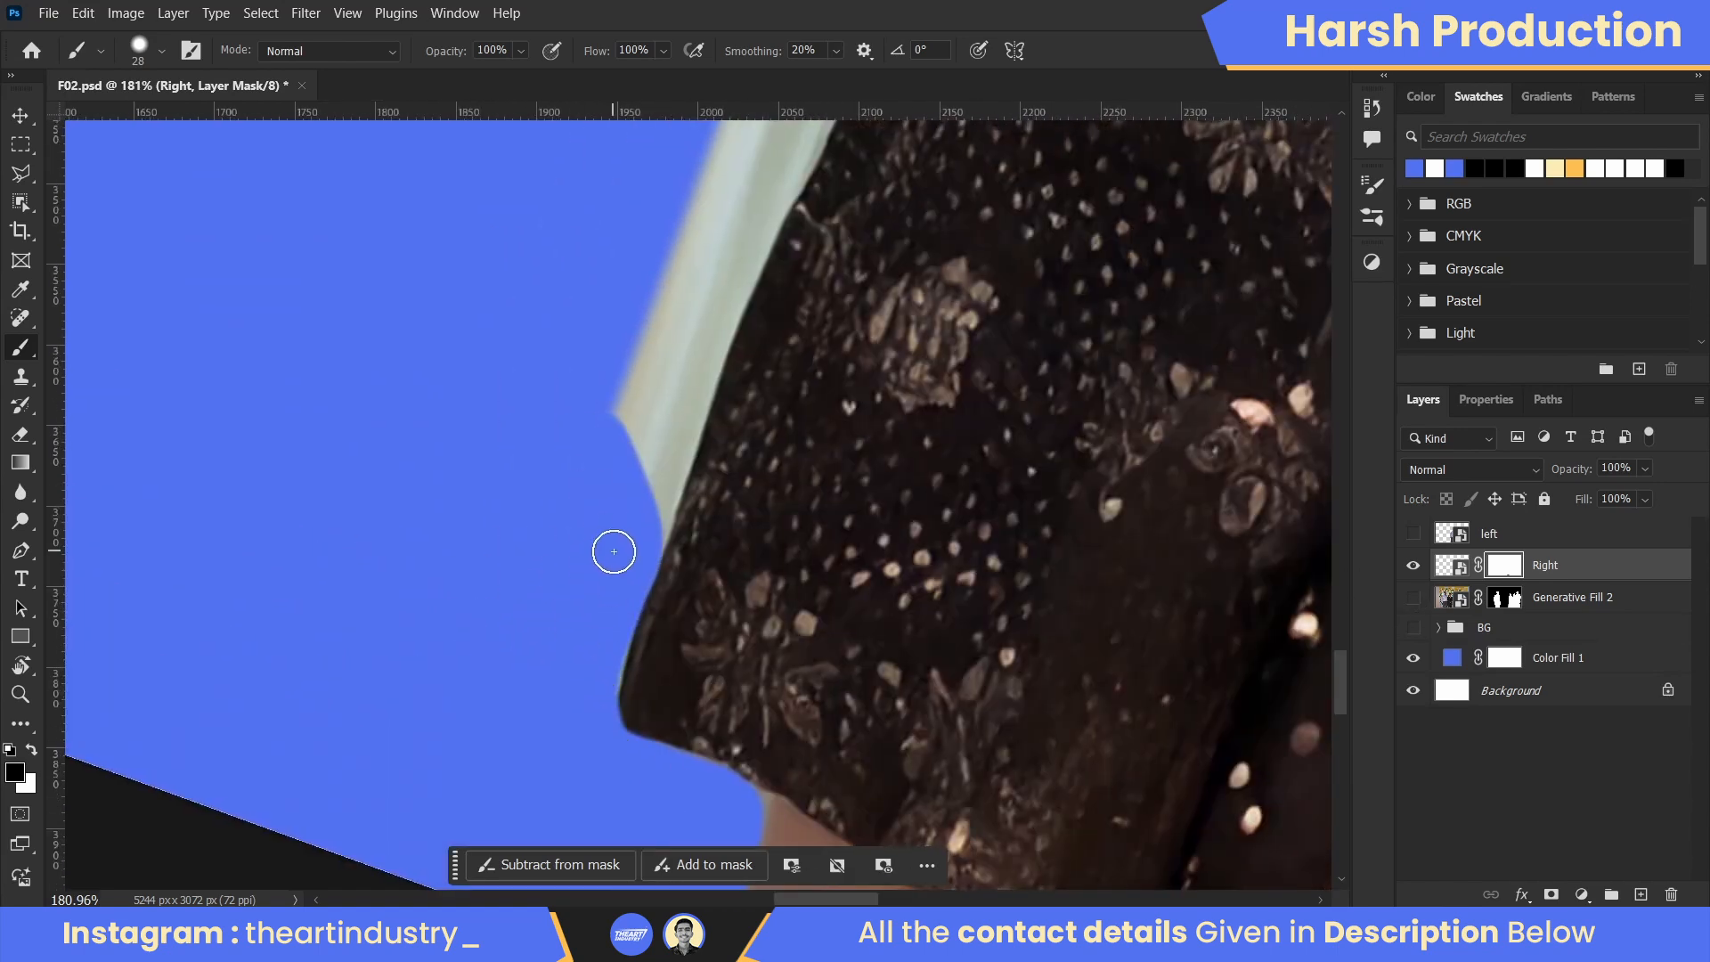
- Mask out the pale curtain strip up the side of the woman in black's dress towards her lowered hand
key("r")
mouse_move(640, 502)
left_mouse_down()
mouse_move(458, 718)
mouse_move(473, 581)
mouse_move(449, 676)
left_mouse_up()
left_click_drag(697, 275, 653, 409)
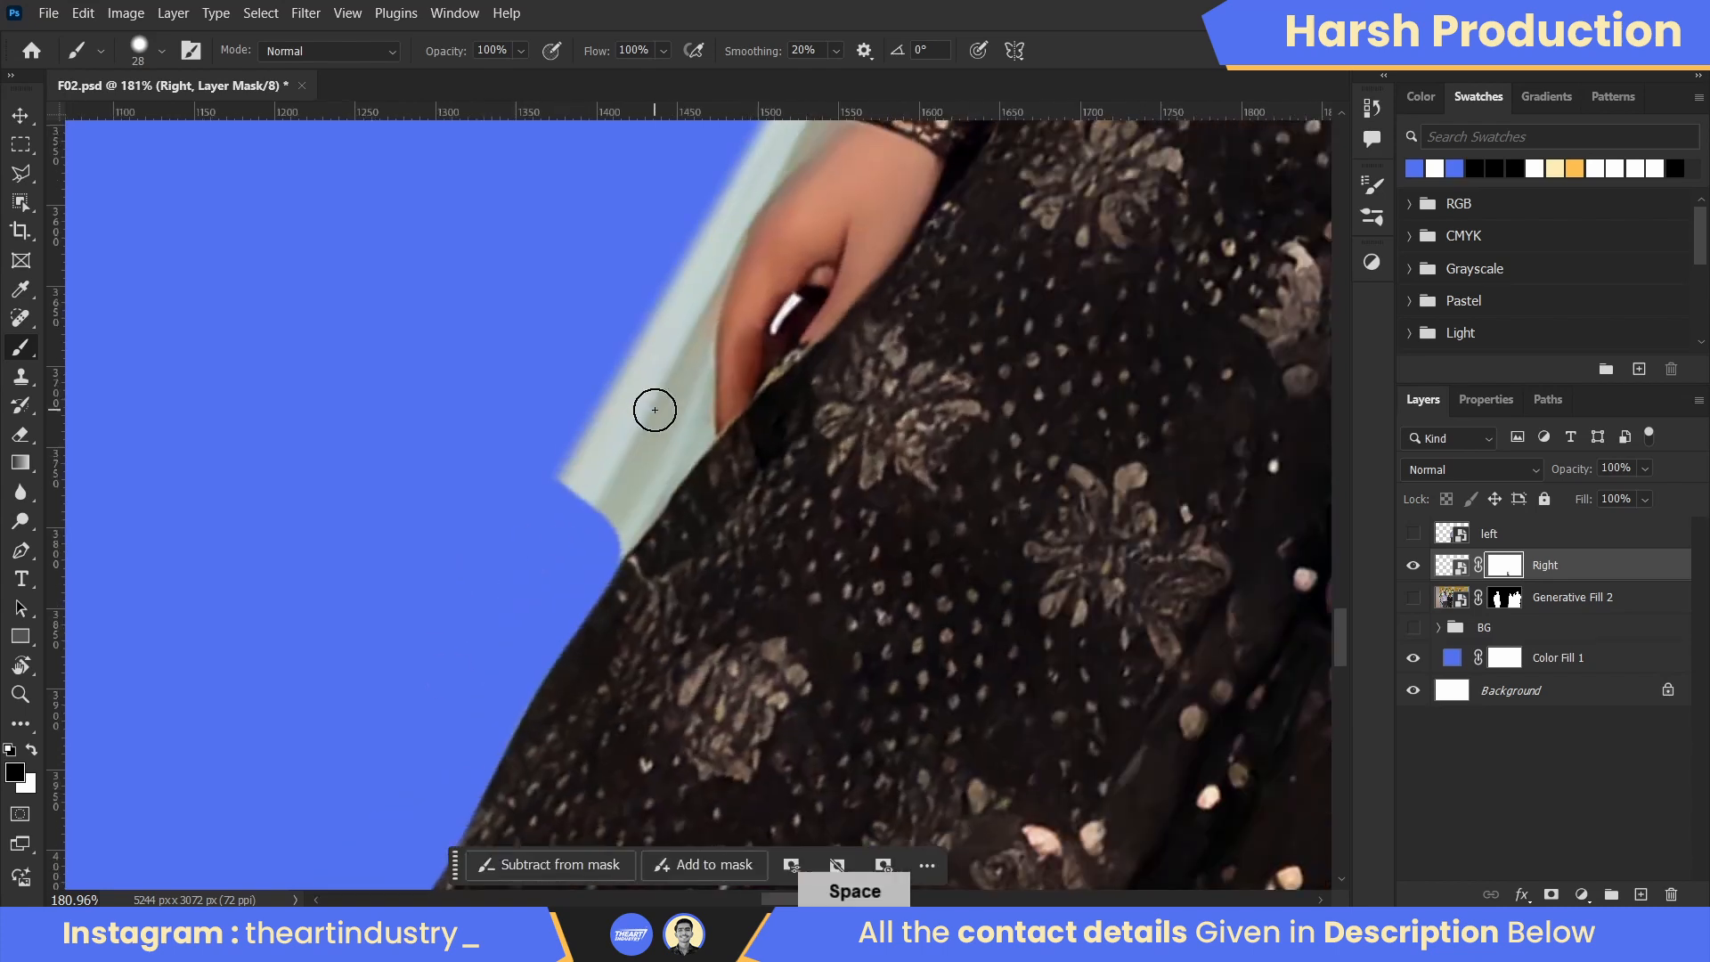
left_click_drag(768, 169, 762, 388)
mouse_move(764, 386)
left_mouse_down()
mouse_move(689, 606)
mouse_move(644, 591)
mouse_move(688, 563)
left_mouse_up()
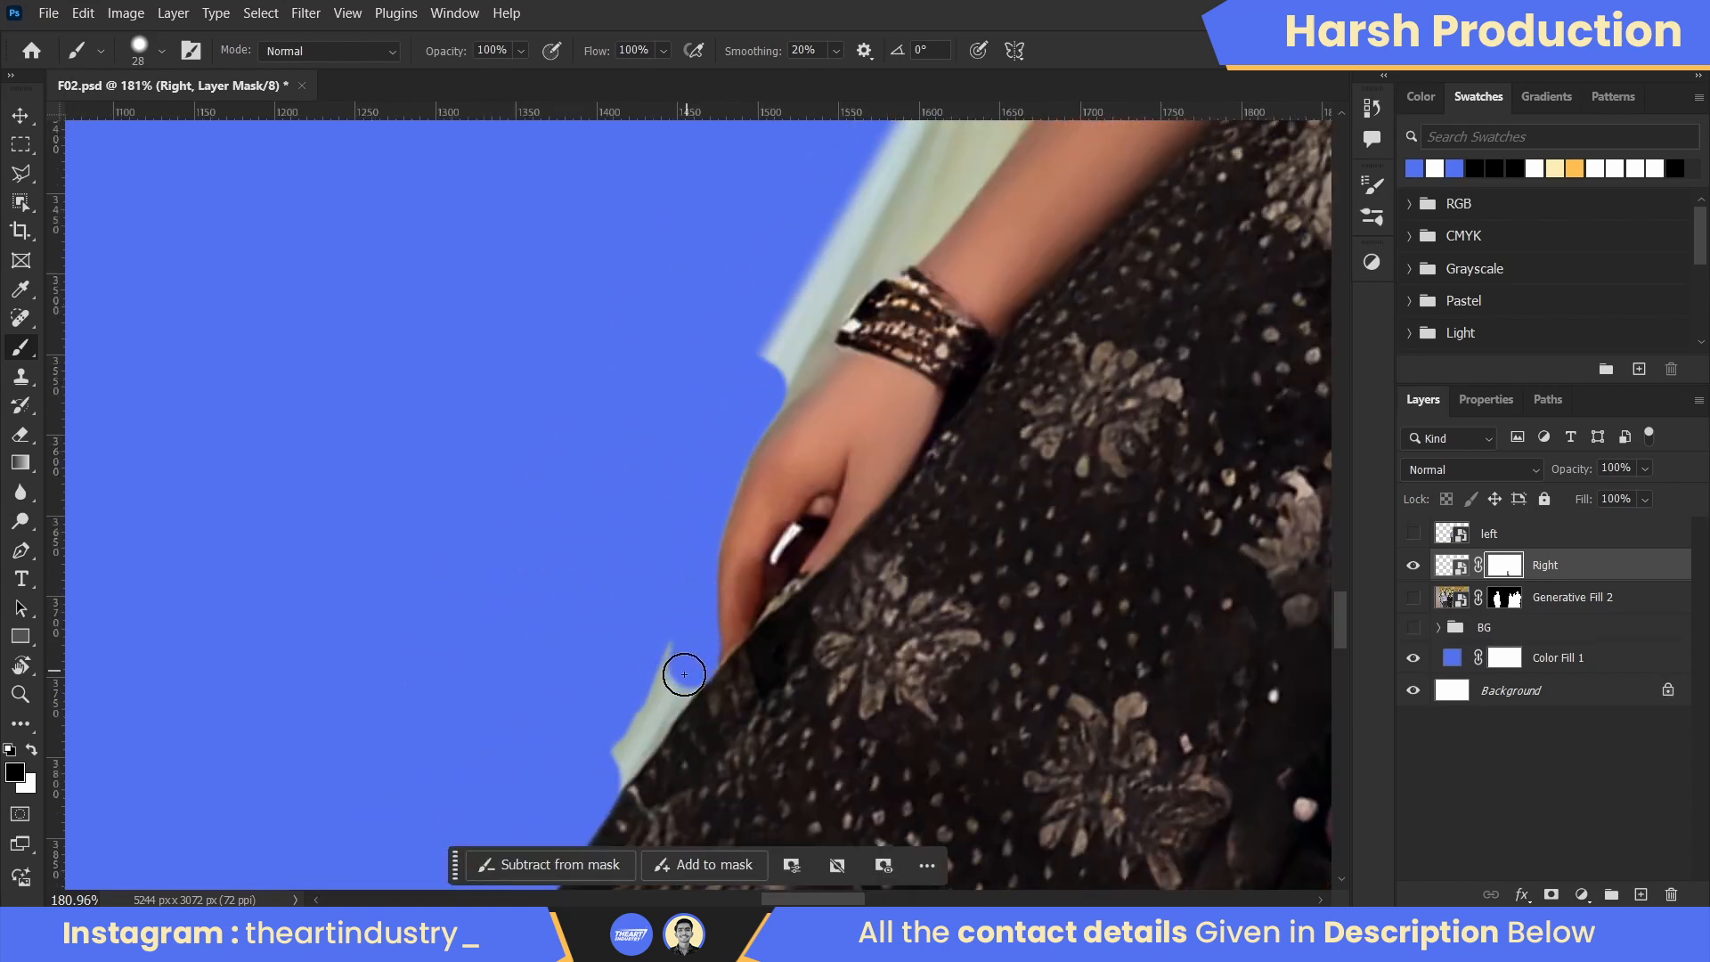
- Mask out the curtain below the woman in black's lowered hand and along her bracelet and forearm
left_click_drag(684, 674, 606, 782)
mouse_move(664, 590)
left_mouse_down()
mouse_move(553, 740)
mouse_move(542, 800)
left_mouse_up()
mouse_move(628, 596)
left_mouse_down()
mouse_move(698, 511)
mouse_move(695, 451)
mouse_move(498, 726)
left_mouse_up()
key("r")
mouse_move(509, 707)
left_mouse_down()
mouse_move(584, 758)
mouse_move(546, 546)
left_mouse_up()
key("r")
left_click_drag(605, 780, 509, 767)
mouse_move(580, 677)
left_mouse_down()
mouse_move(729, 482)
mouse_move(619, 470)
left_mouse_up()
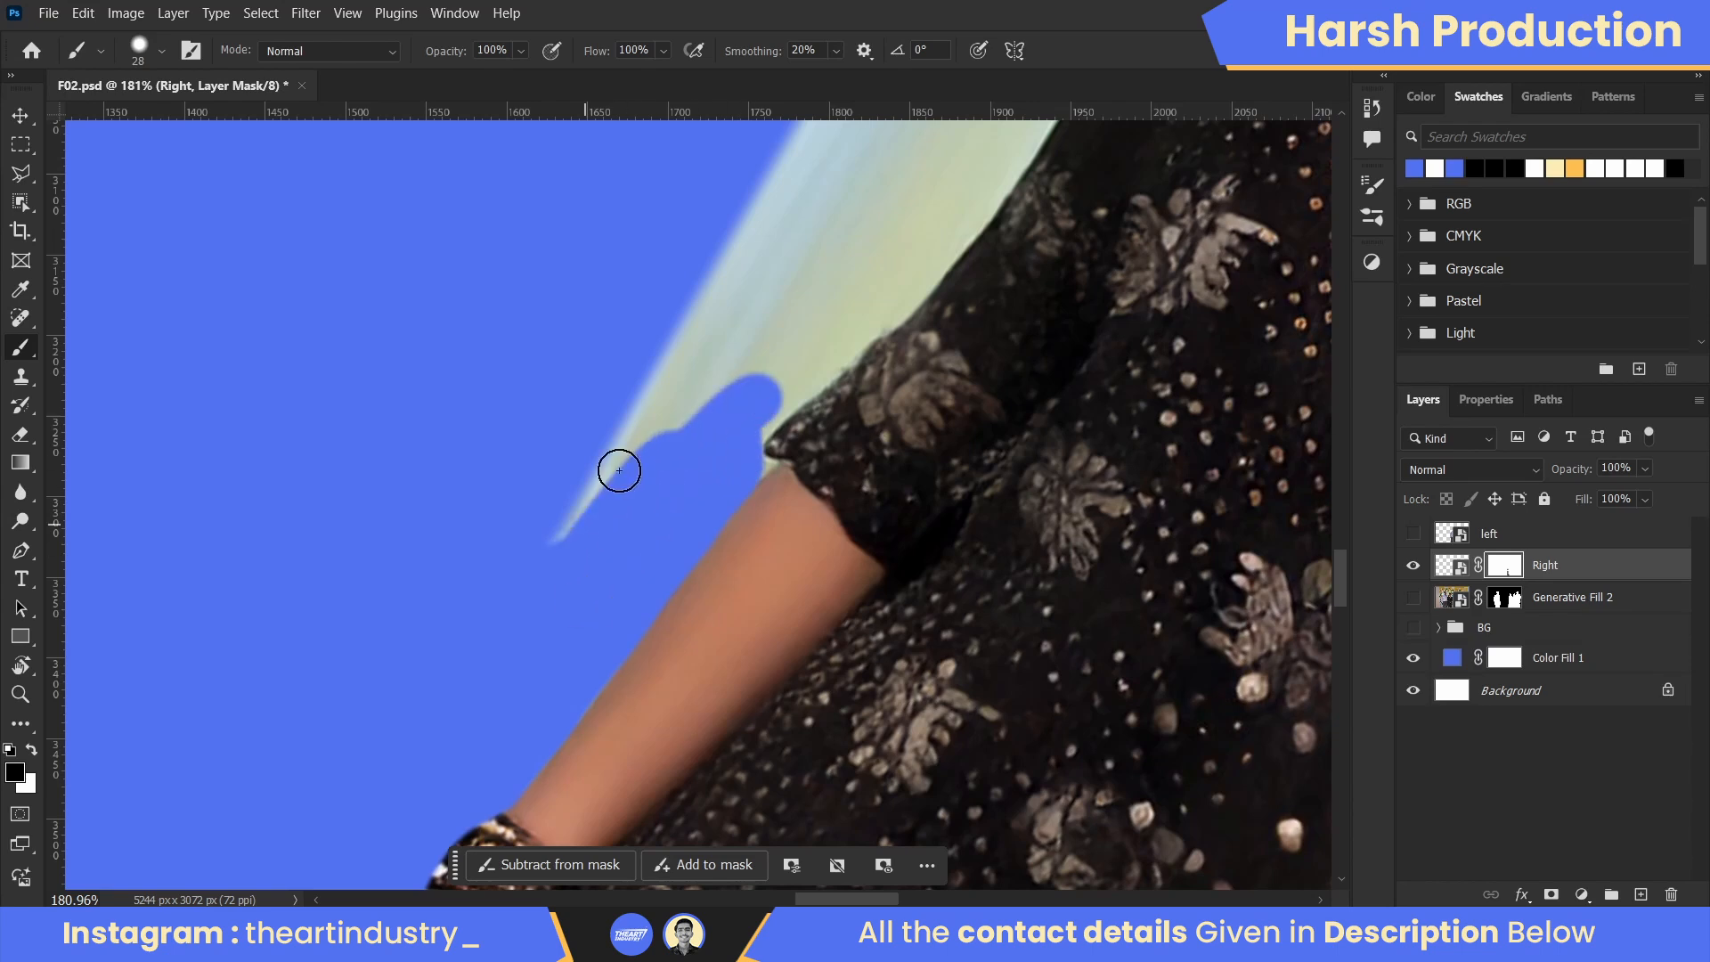
- Mask out the remaining curtain beside the woman in black's sleeve and shoulder, enlarging the brush to 68 px
left_click_drag(686, 425, 507, 615)
mouse_move(507, 614)
left_mouse_down()
mouse_move(599, 538)
mouse_move(703, 515)
mouse_move(741, 458)
left_mouse_up()
key("space")
mouse_move(741, 458)
left_mouse_down()
mouse_move(609, 629)
mouse_move(698, 410)
mouse_move(545, 612)
left_mouse_up()
key("space")
mouse_move(545, 612)
left_mouse_down()
mouse_move(668, 403)
mouse_move(532, 601)
left_mouse_up()
mouse_move(585, 652)
left_mouse_down()
mouse_move(611, 584)
mouse_move(824, 336)
mouse_move(508, 519)
mouse_move(523, 382)
mouse_move(719, 213)
left_mouse_up()
key("space")
right_click(653, 270, "alt")
left_click_drag(654, 270, 335, 740)
scroll(525, 455, "down", 15)
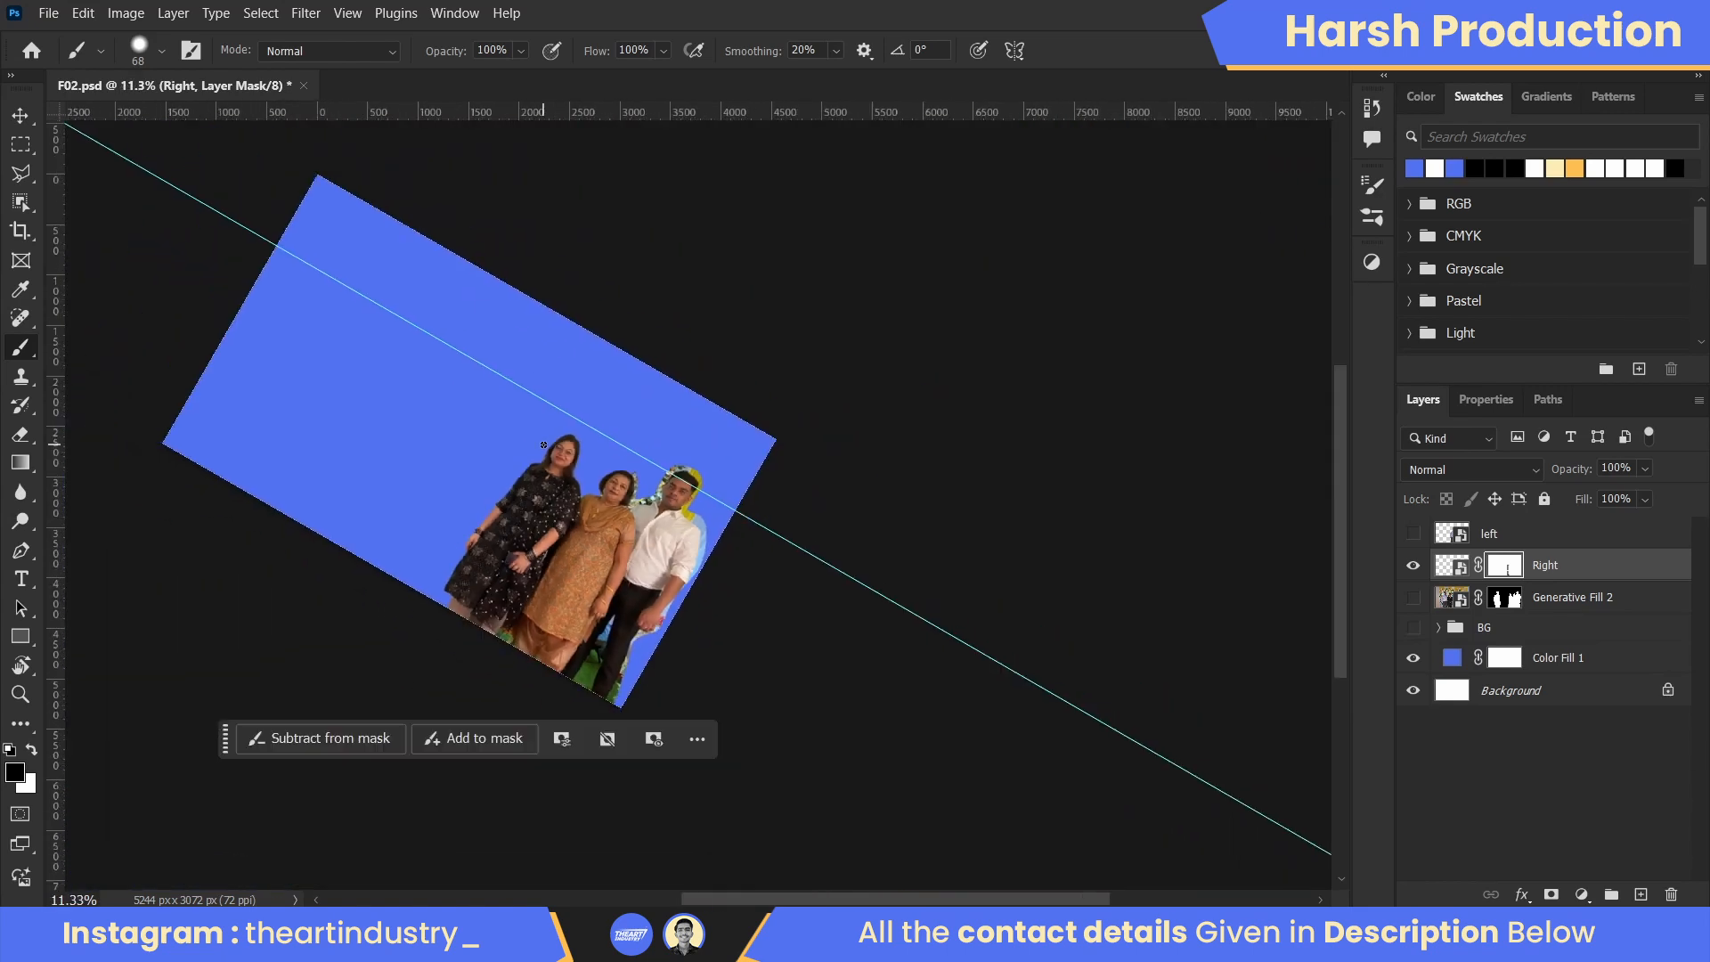
- Show the left layer and move it beneath the Right layer
scroll(543, 445, "up", 2)
left_click(1412, 534)
scroll(552, 549, "up", 8)
left_click(1590, 538)
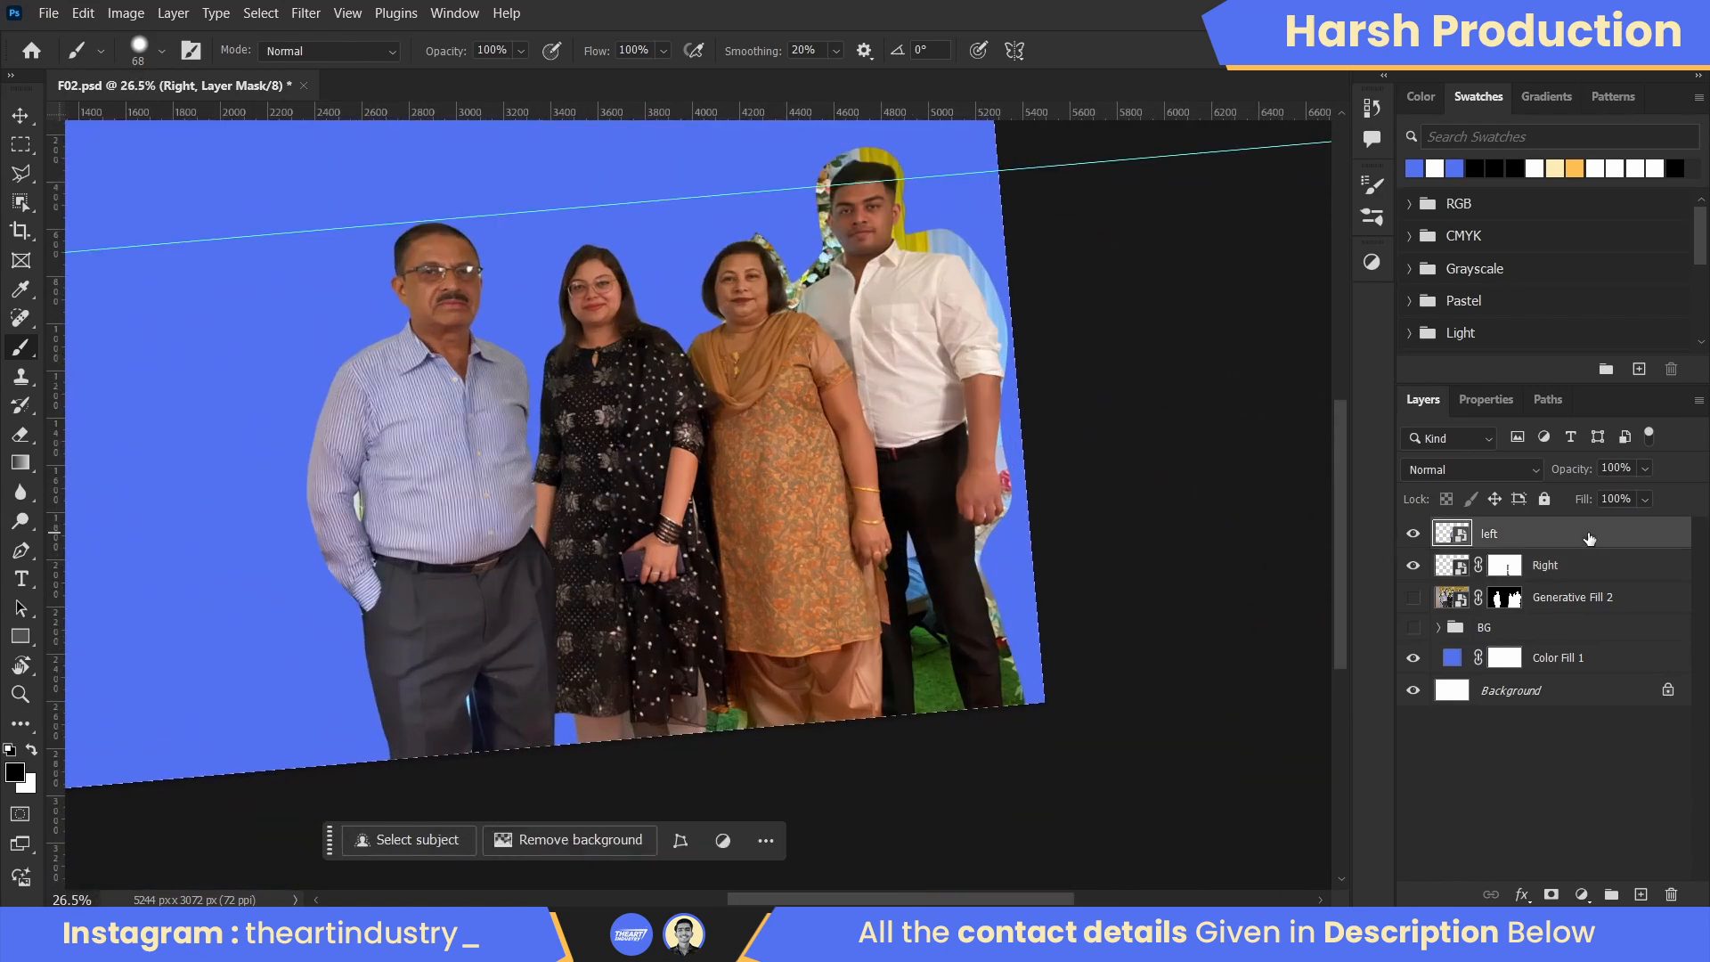
left_click_drag(1590, 538, 1593, 579)
scroll(761, 418, "down", 4)
scroll(537, 346, "up", 5)
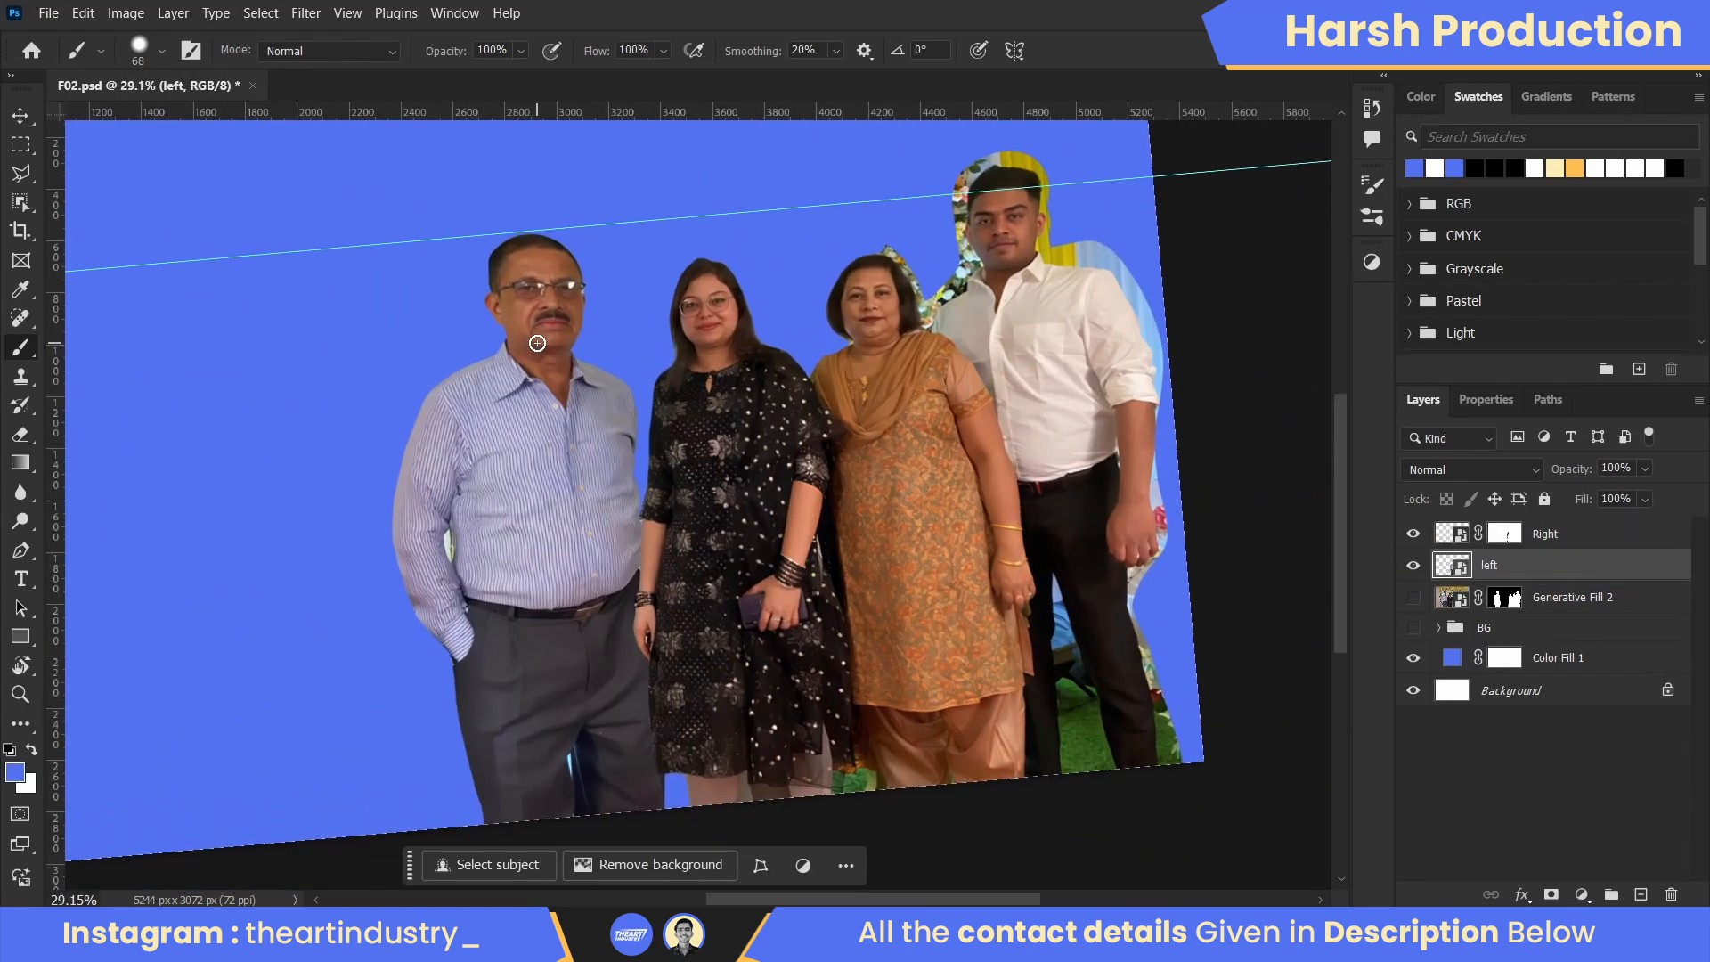
scroll(537, 343, "down", 3)
scroll(557, 335, "up", 1)
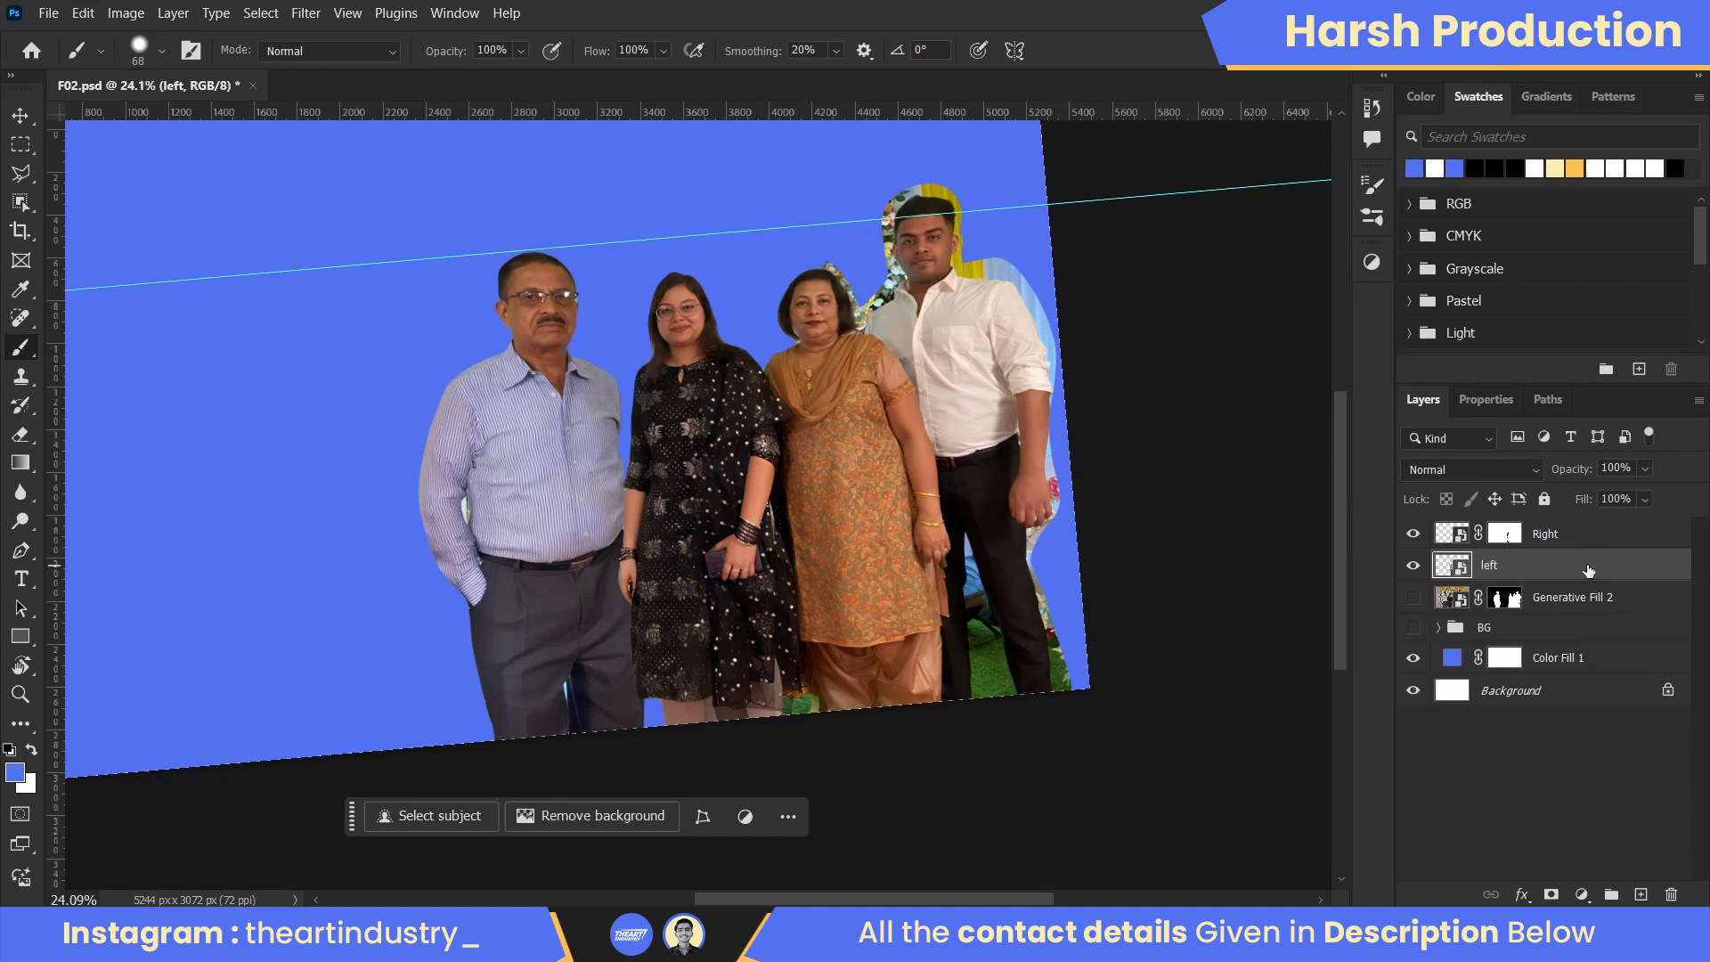
- Shift the man in the striped shirt horizontally until he stands close beside the woman in black
key("ctrl+t")
key("shift+Right")
key("shift+Right")
key("shift+Right")
key("shift+Right")
key("shift+Right")
key("shift+Right")
key("shift+Right")
key("shift+Right")
key("shift+Right")
key("shift+Right")
key("shift+Right")
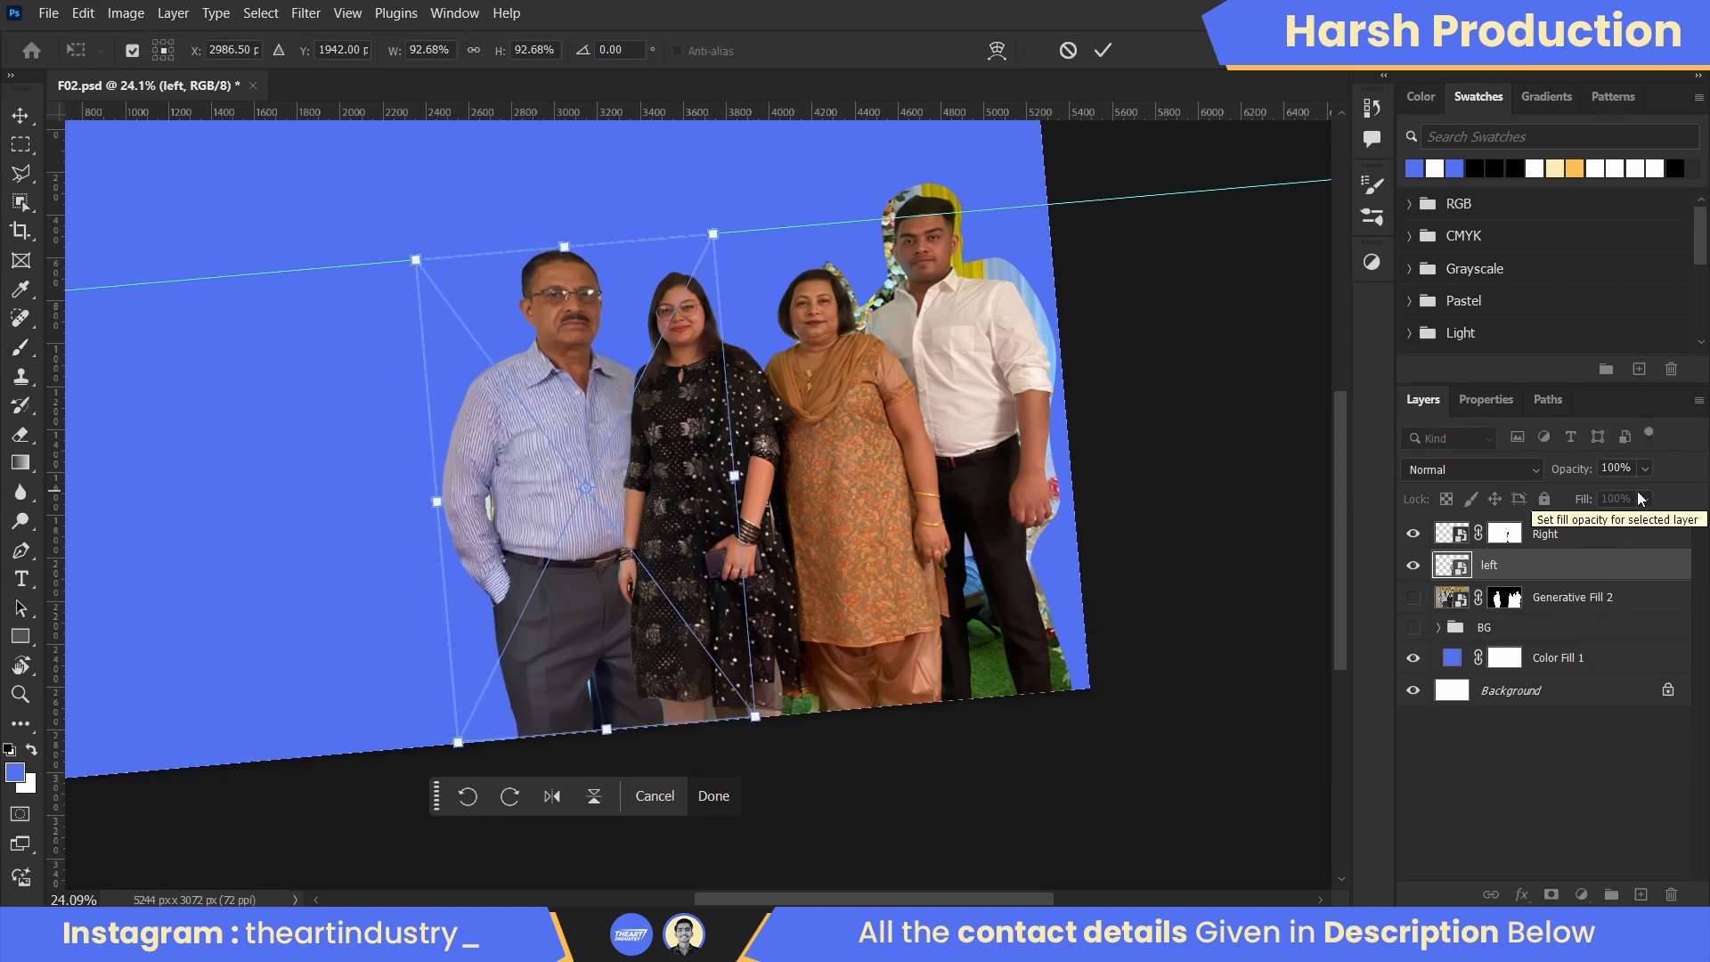
key("shift+Left")
scroll(555, 219, "up", 5)
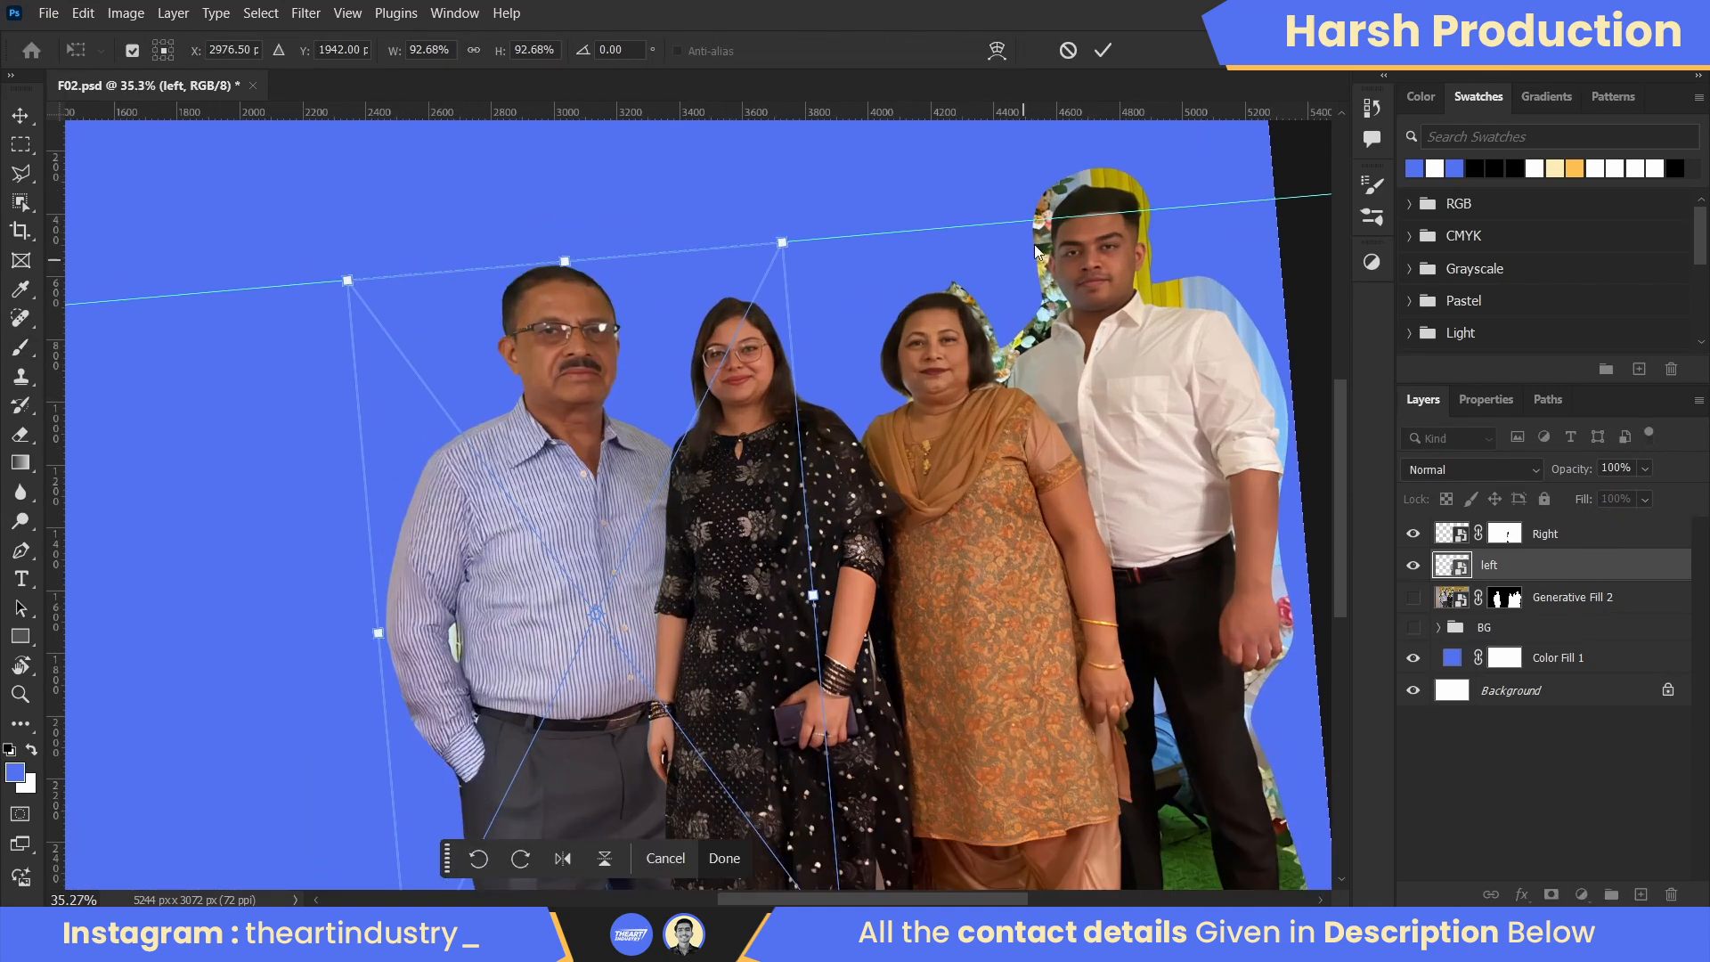
- Add a second horizontal guide just below the existing one and scale the man in the striped shirt down slightly to match it
left_click_drag(984, 194, 999, 240)
scroll(752, 191, "down", 5)
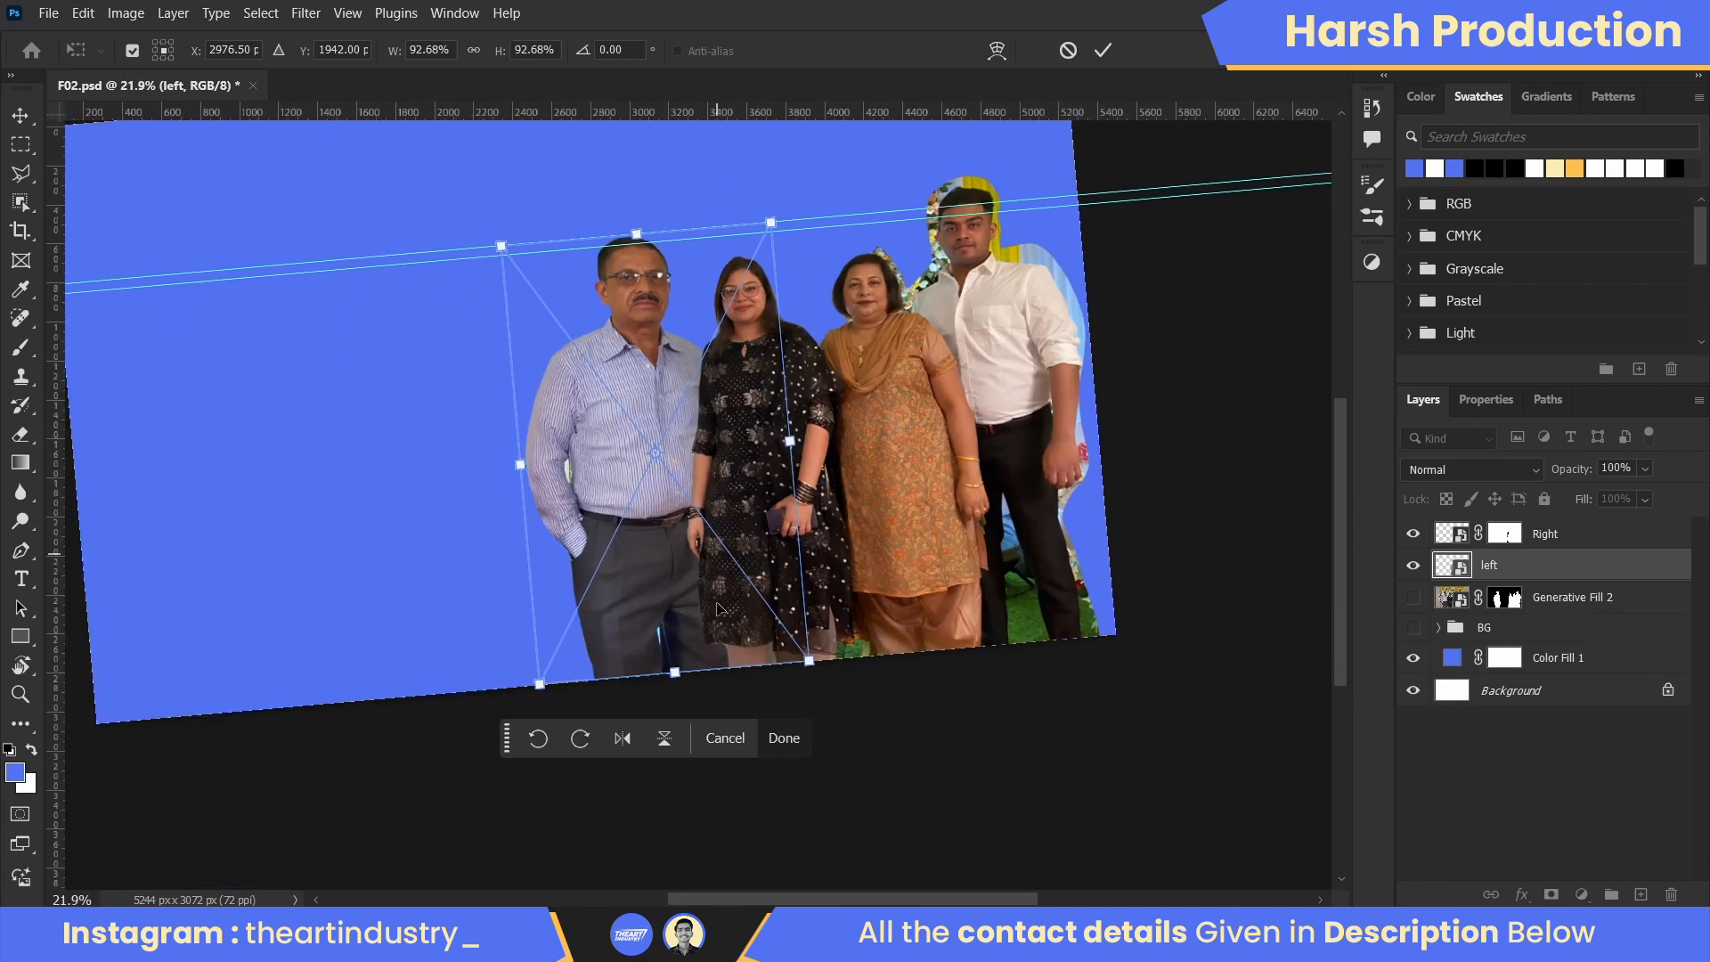
left_click_drag(655, 459, 675, 672)
left_click_drag(636, 234, 639, 240)
left_click(1103, 50)
key("b")
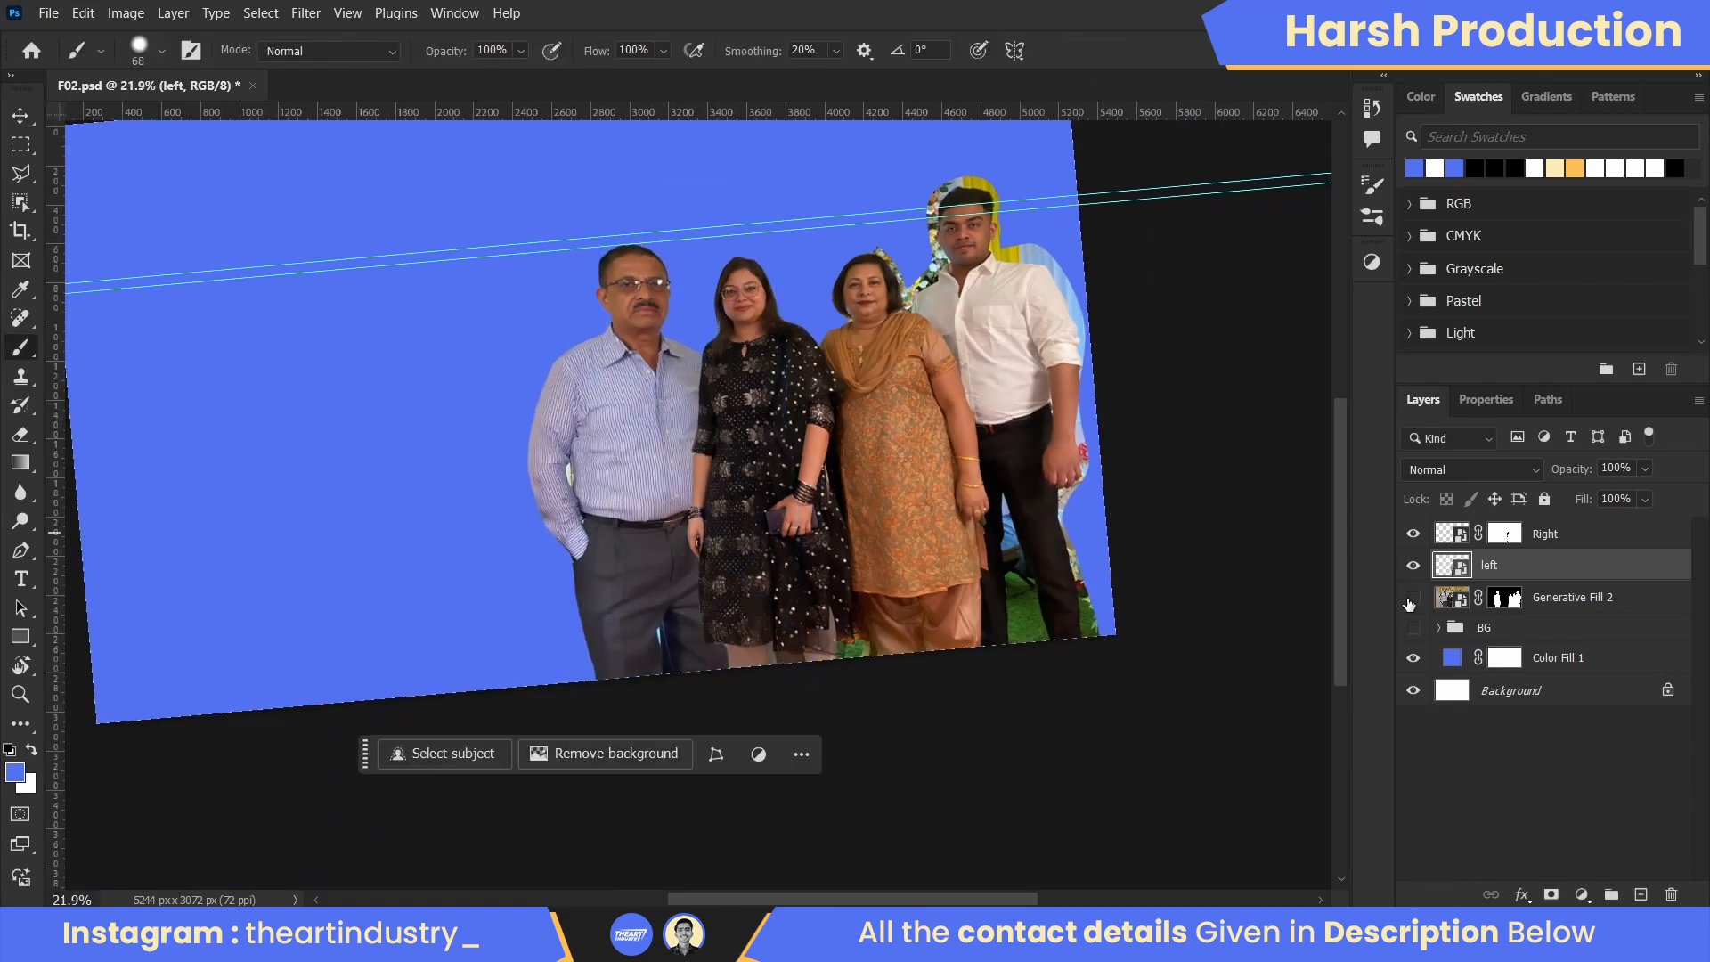
- Show the BG group behind the people and reset the canvas view rotation to 0°
left_click(1413, 627)
scroll(615, 350, "up", 3)
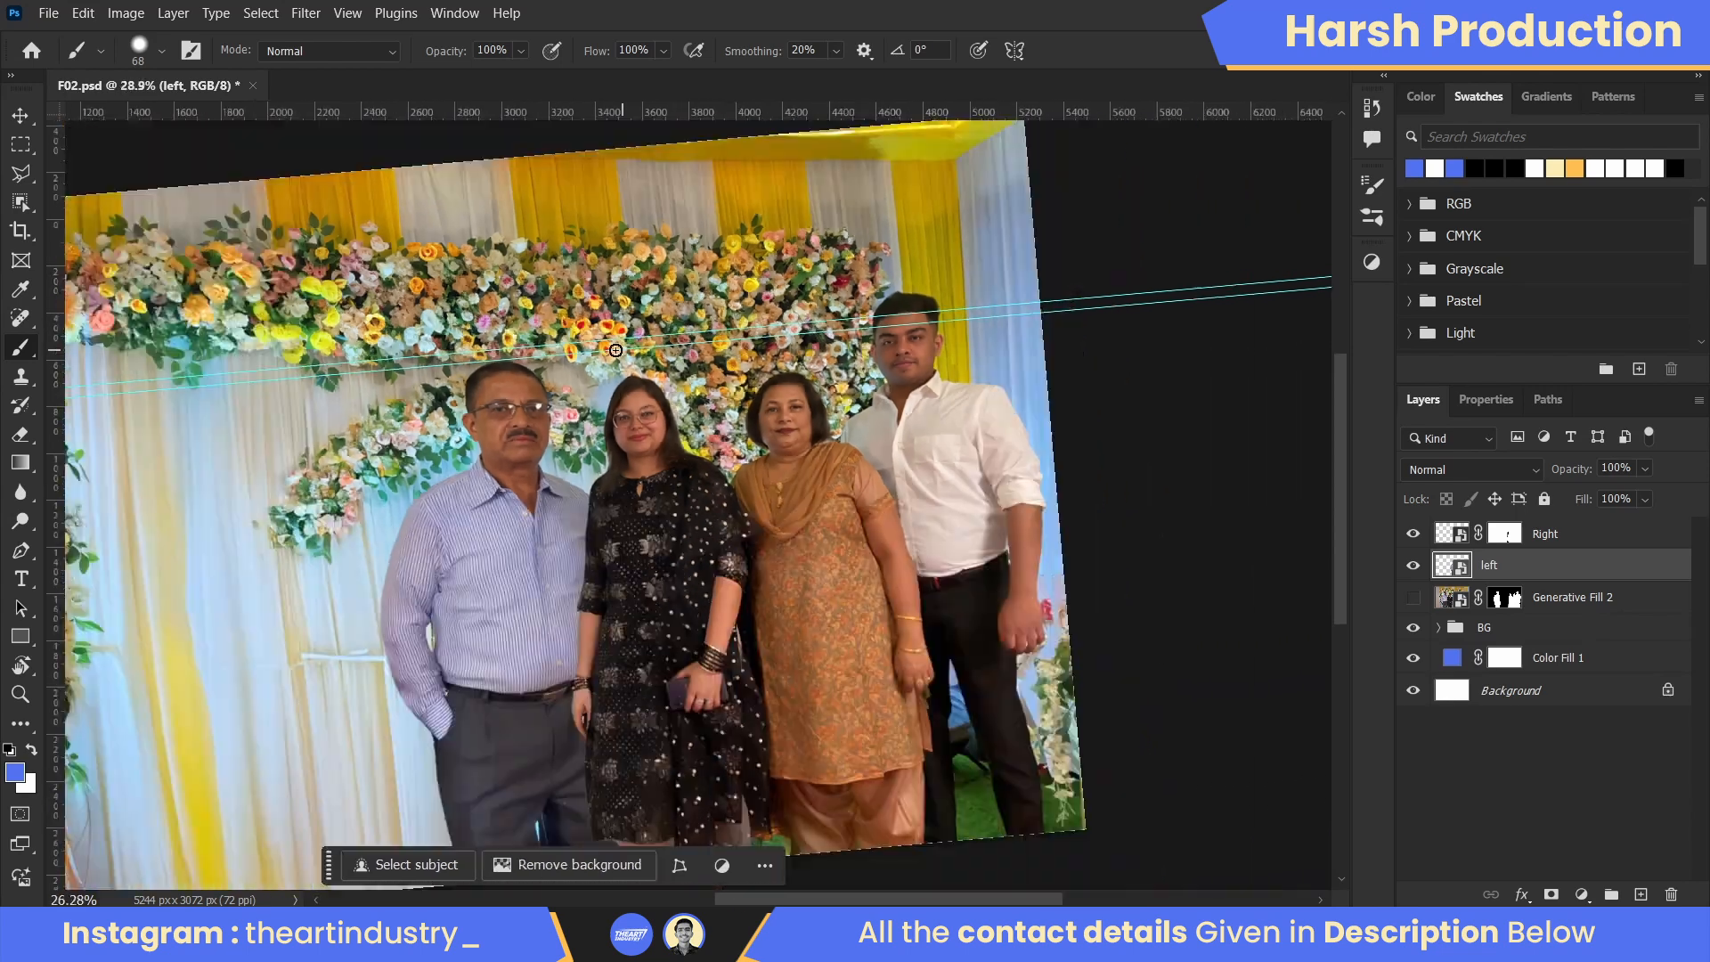
scroll(616, 350, "up", 2)
scroll(615, 350, "down", 5)
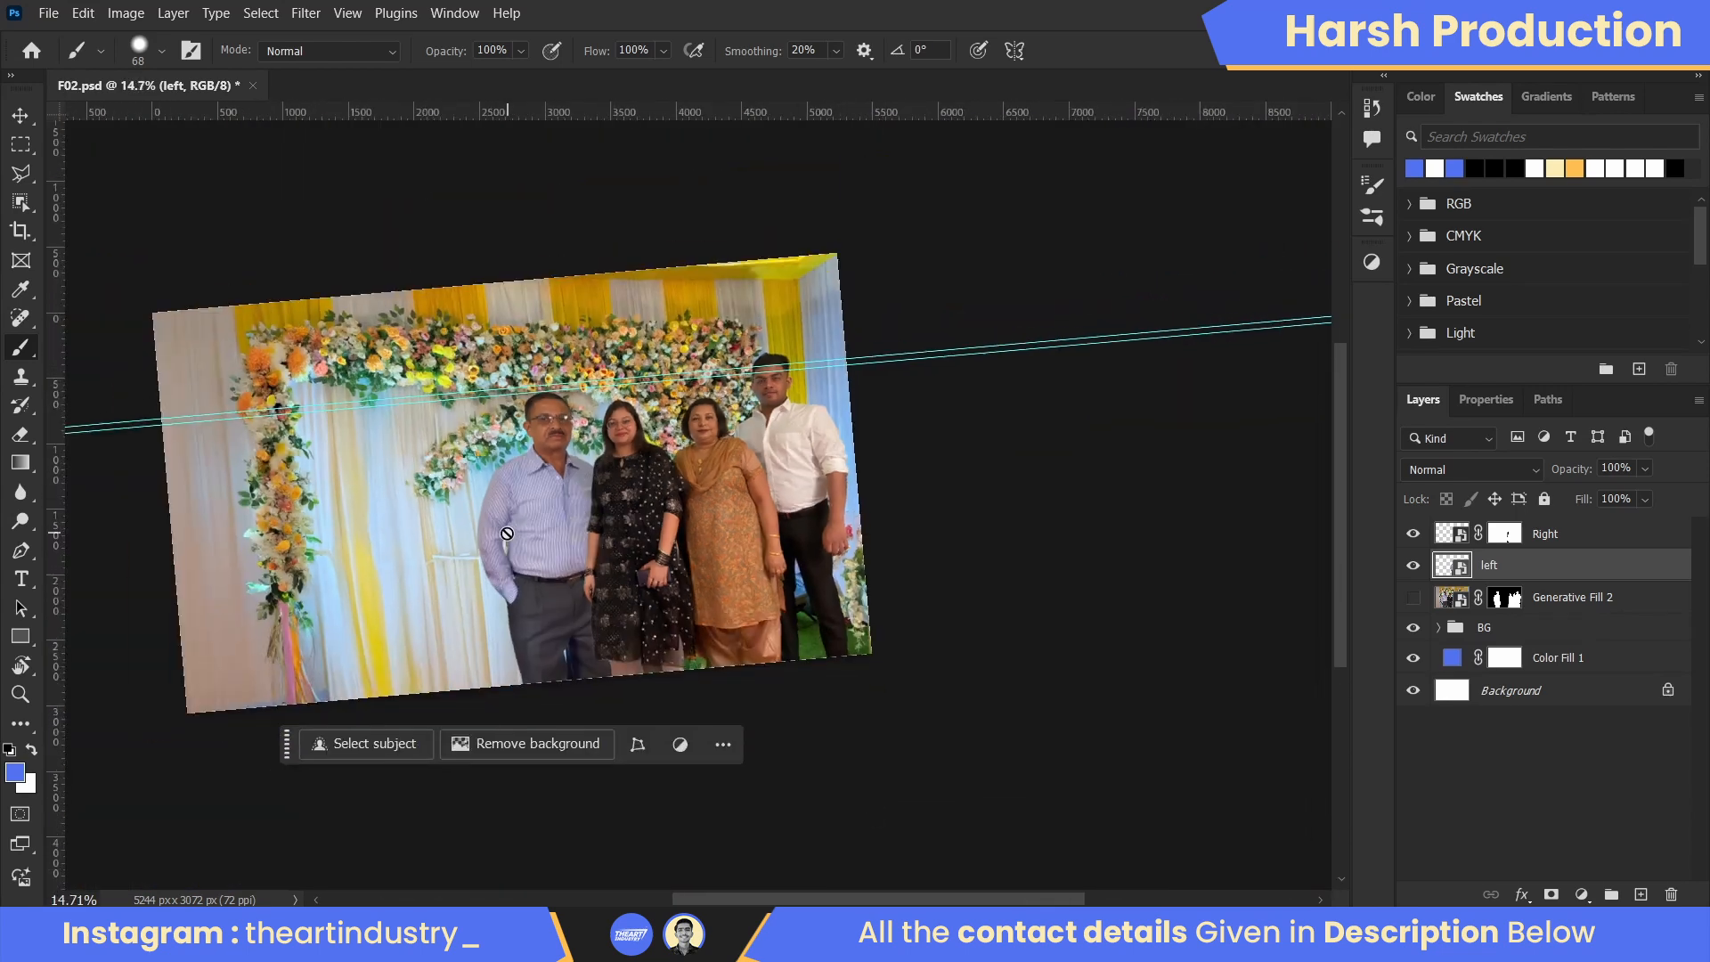
key("r")
left_click(339, 50)
scroll(561, 427, "up", 2)
- Stamp the visible image onto a new smart object layer above Right and copy it into a new 4961 x 3508 px document
left_click(1638, 533)
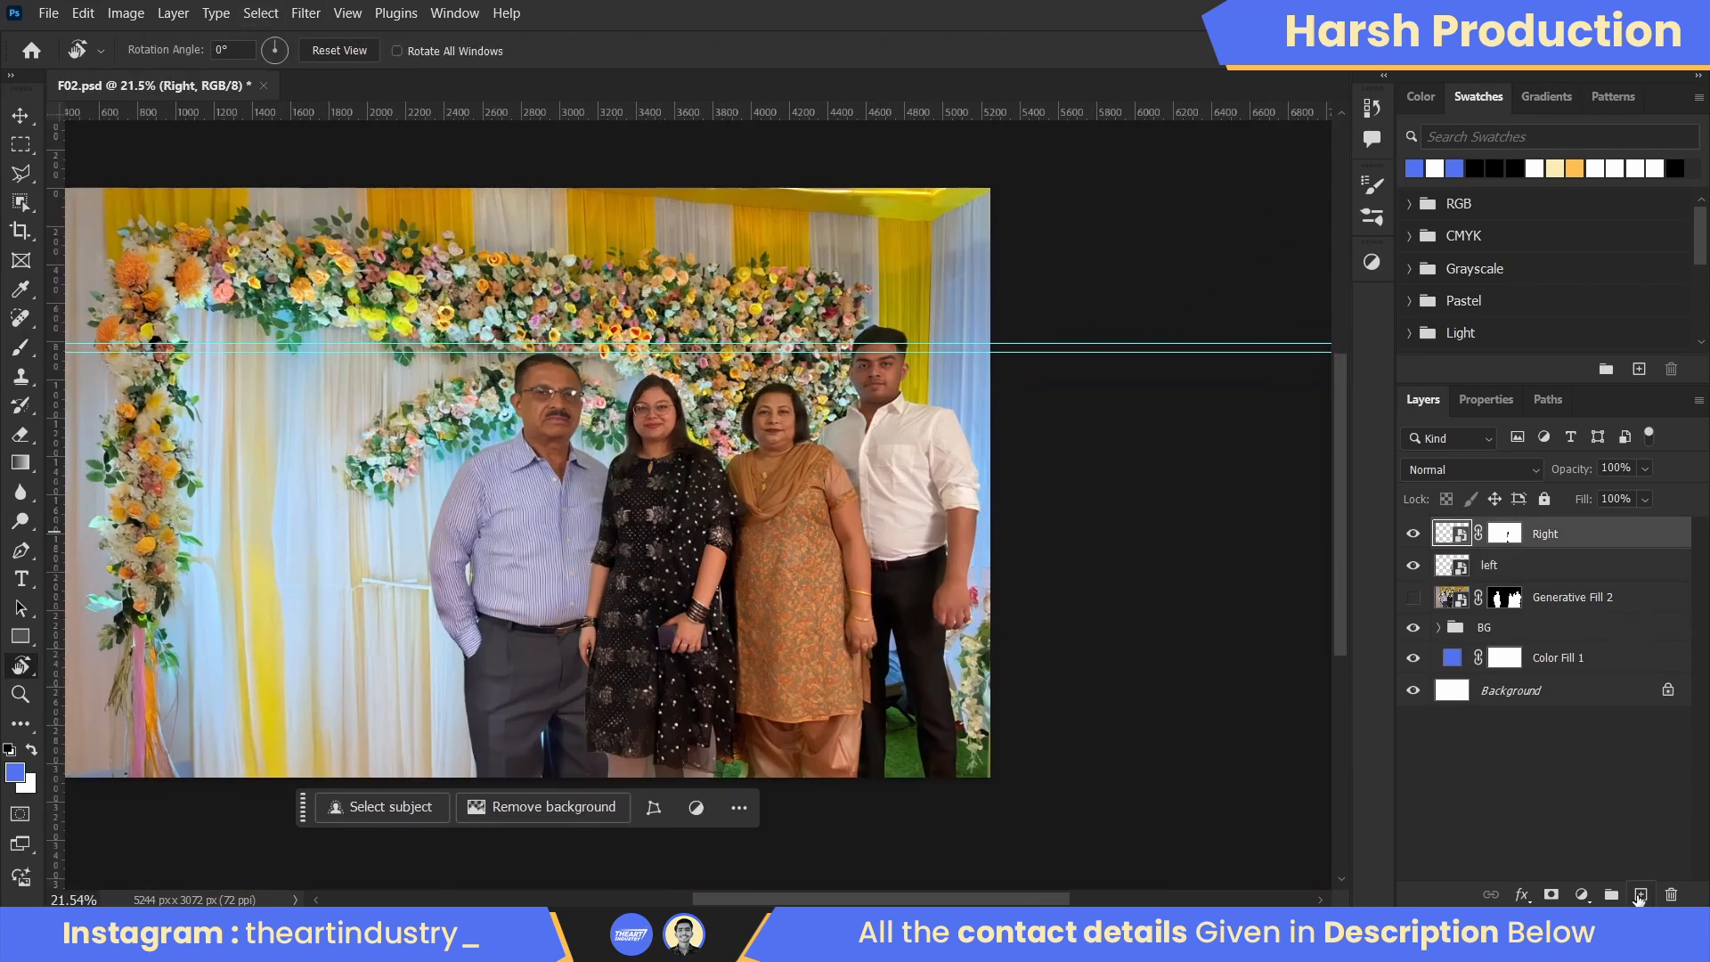
left_click(1639, 895)
right_click(1557, 539)
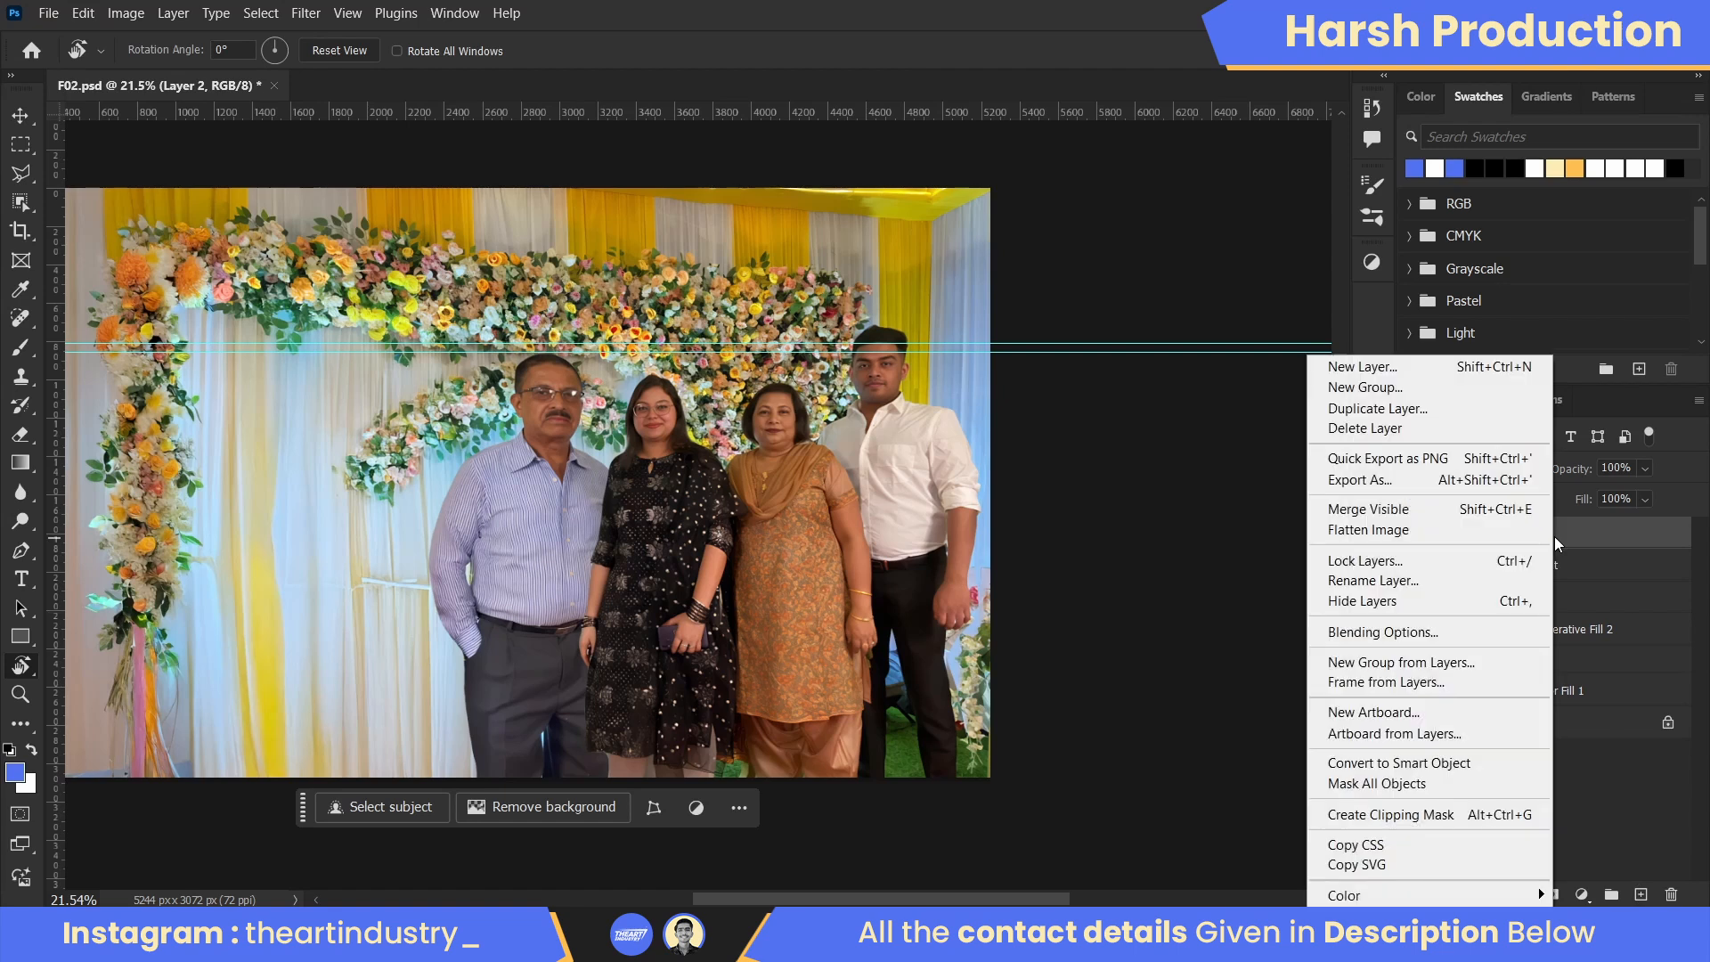
left_click(1554, 768)
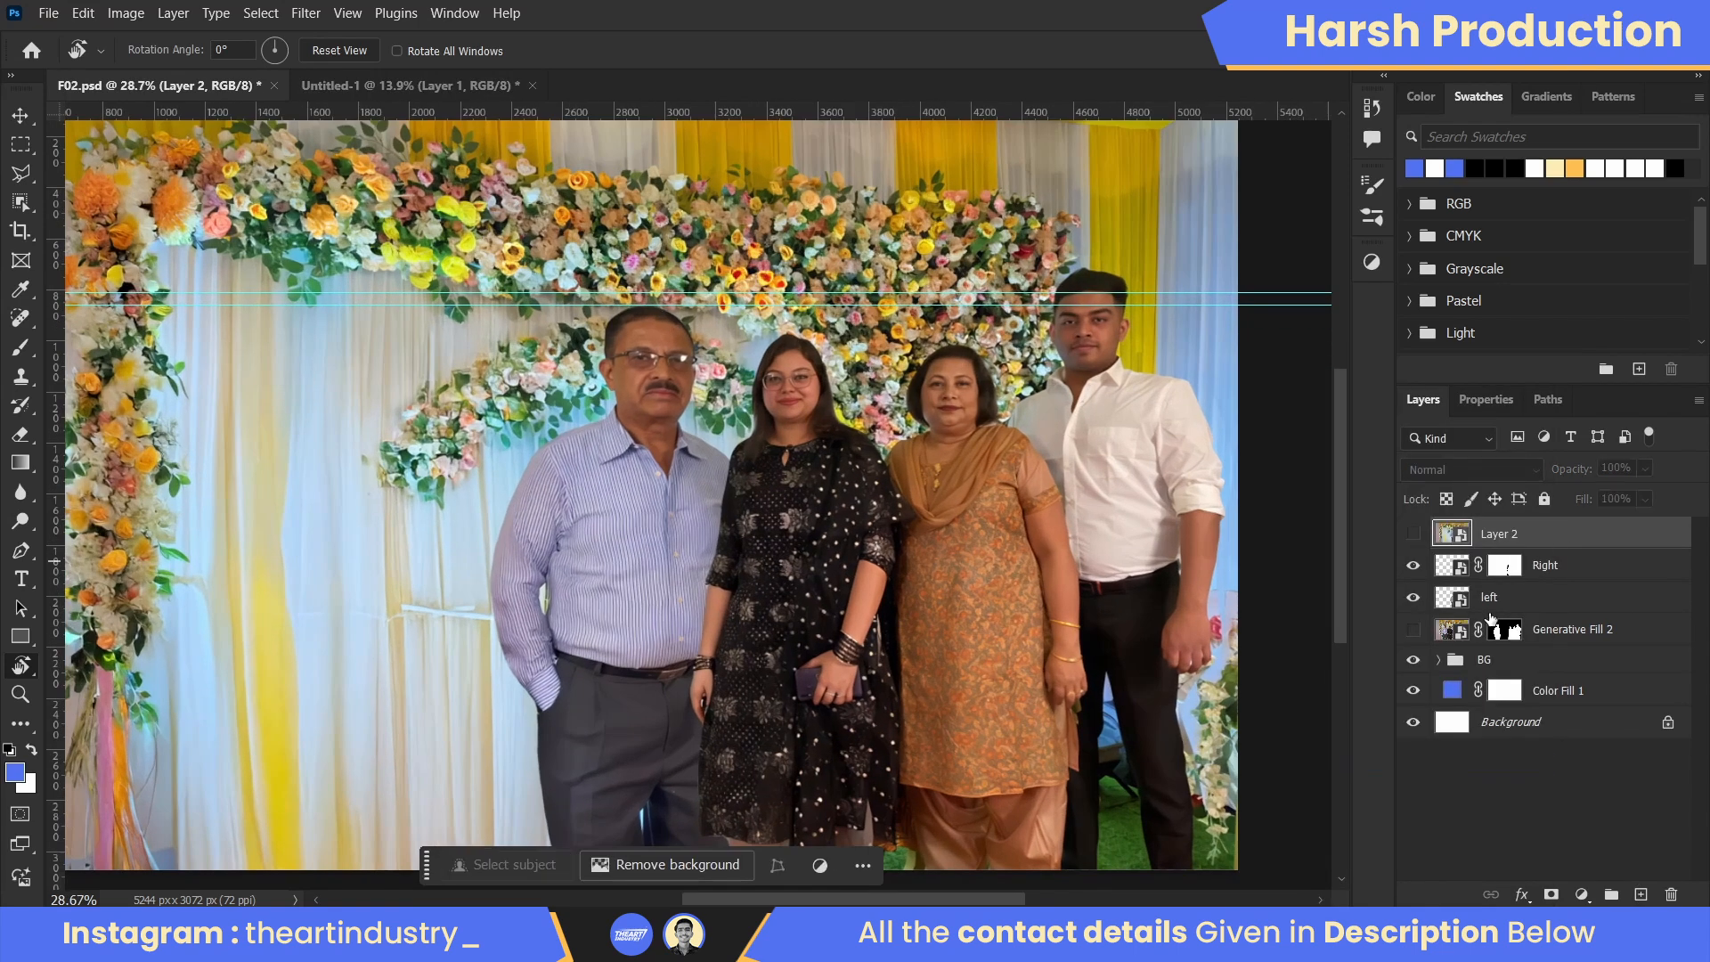
- Scale the left layer down to 82.65% and move the man up so his head meets the guide
left_click(1492, 606)
key("v")
scroll(627, 545, "down", 1)
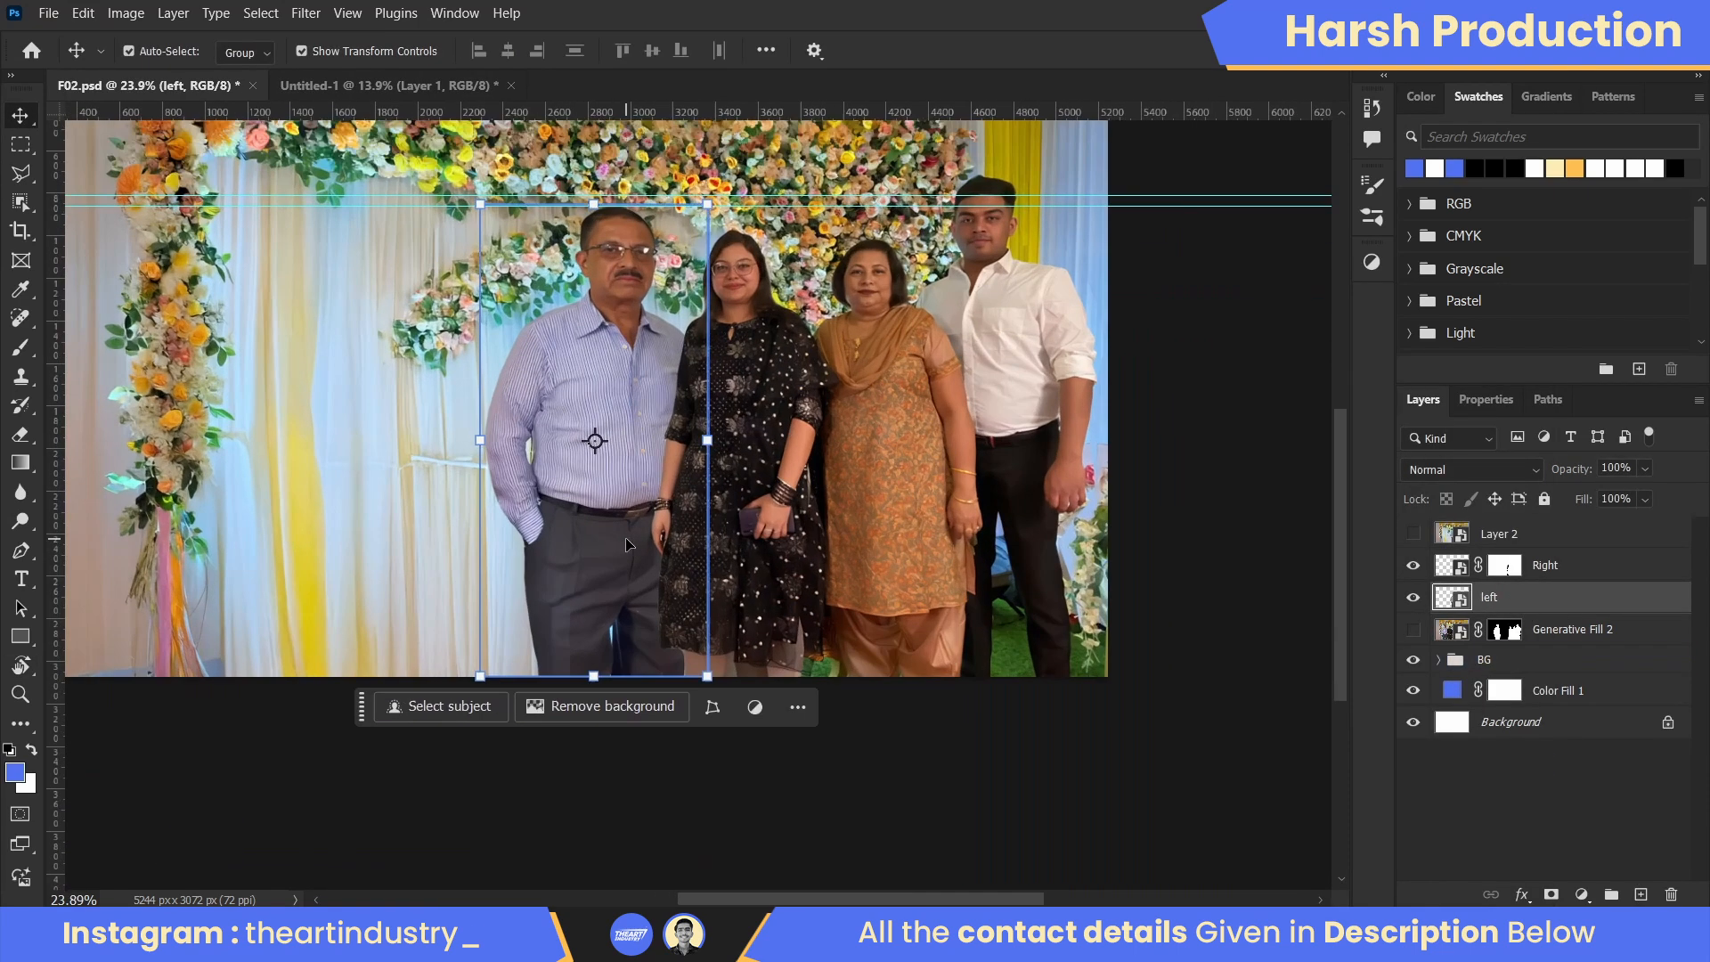
key("ctrl+t")
left_click_drag(766, 440, 735, 442)
scroll(660, 299, "up", 2)
left_click_drag(609, 314, 616, 287)
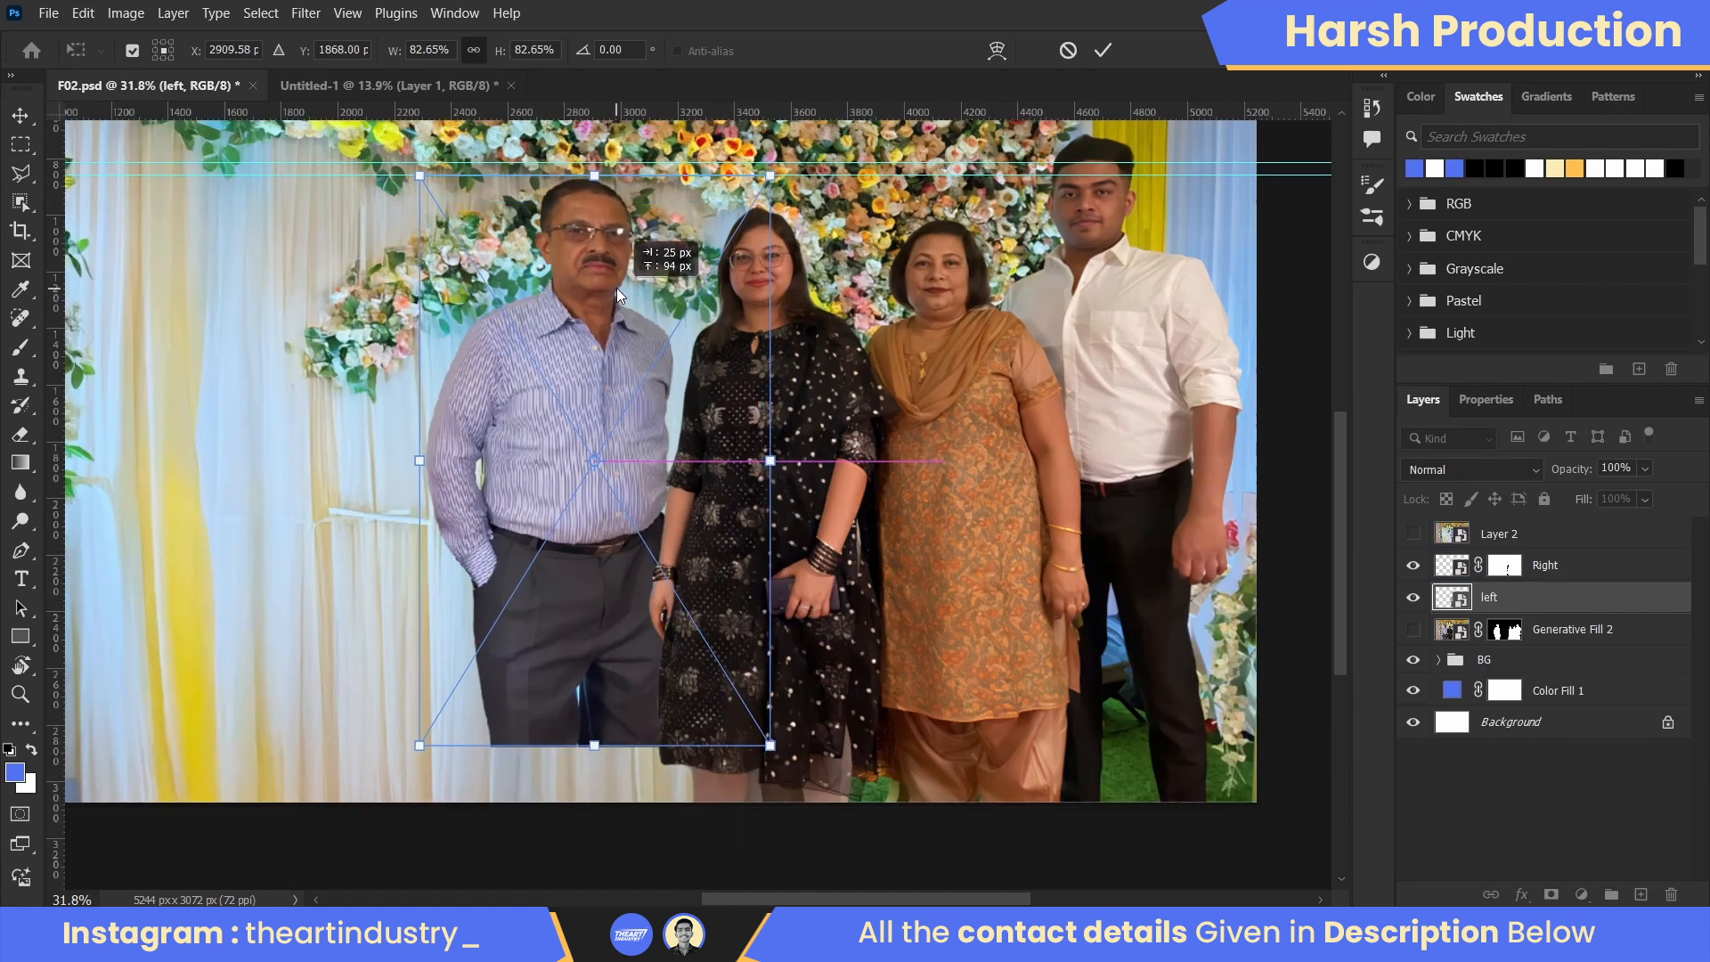
- Add a guide at the man's waist height, scale the left layer to 81.79%, and move him nearer the woman in black
scroll(616, 287, "down", 2)
left_click_drag(683, 360, 689, 475)
left_click_drag(600, 630, 600, 626)
left_click_drag(622, 418, 638, 414)
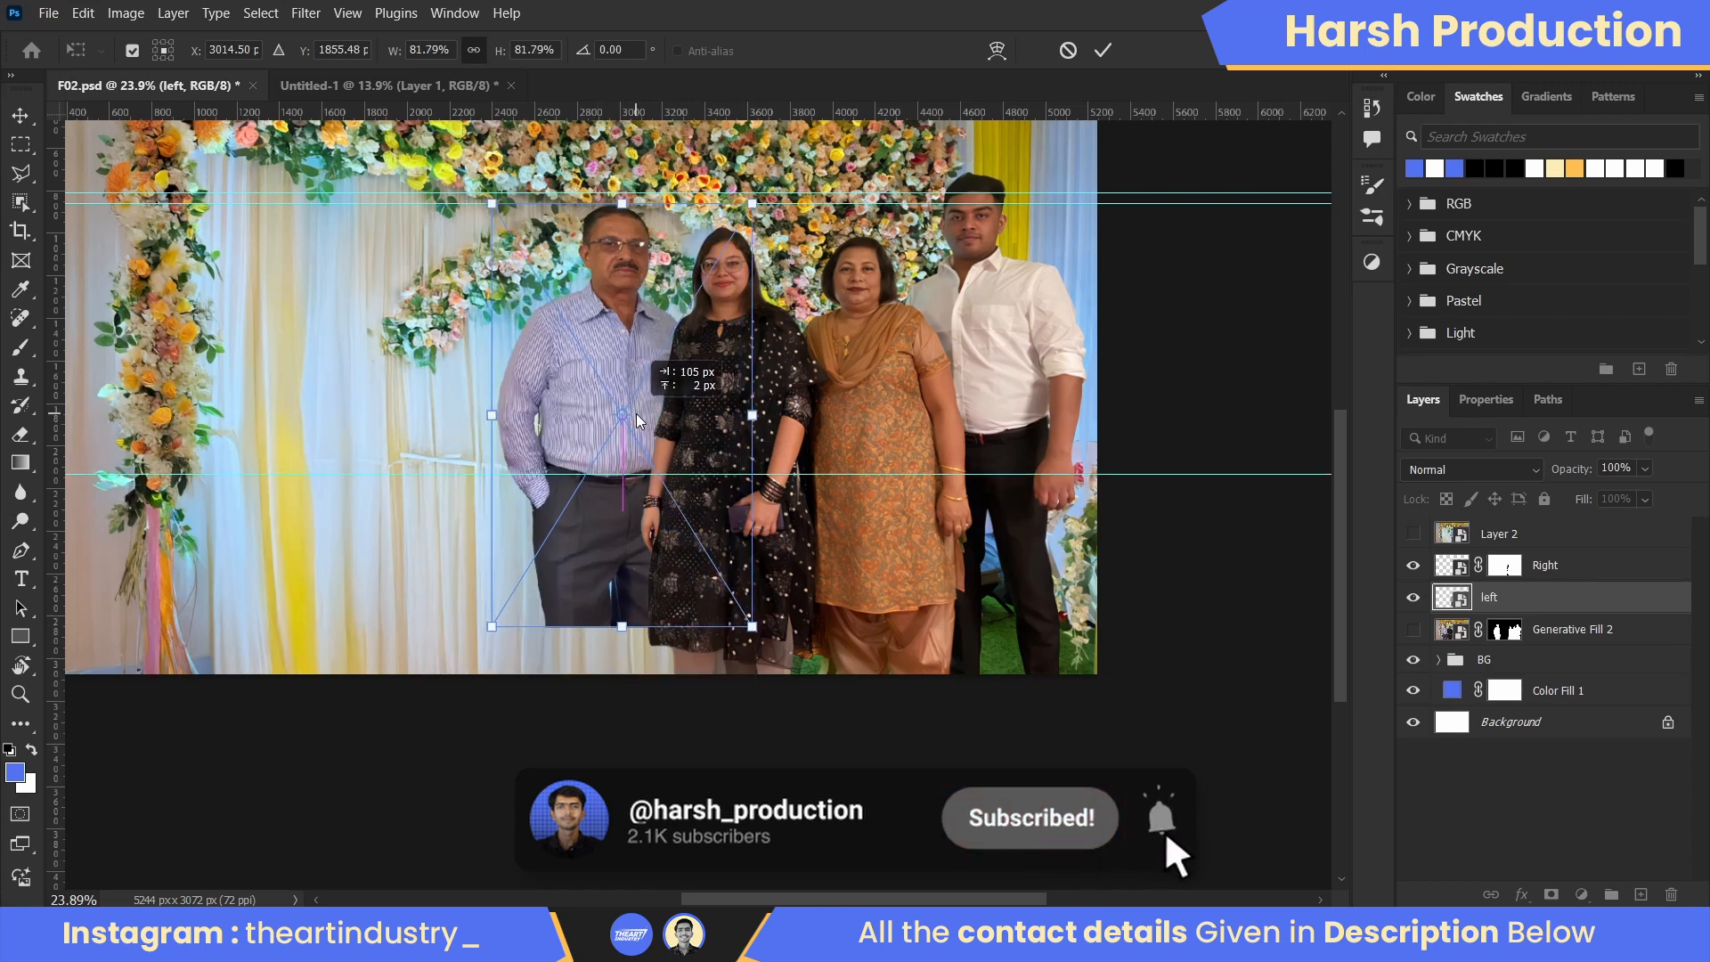
left_click(1103, 50)
- Move the man on the left layer slightly away from the woman in black
left_click(1599, 569)
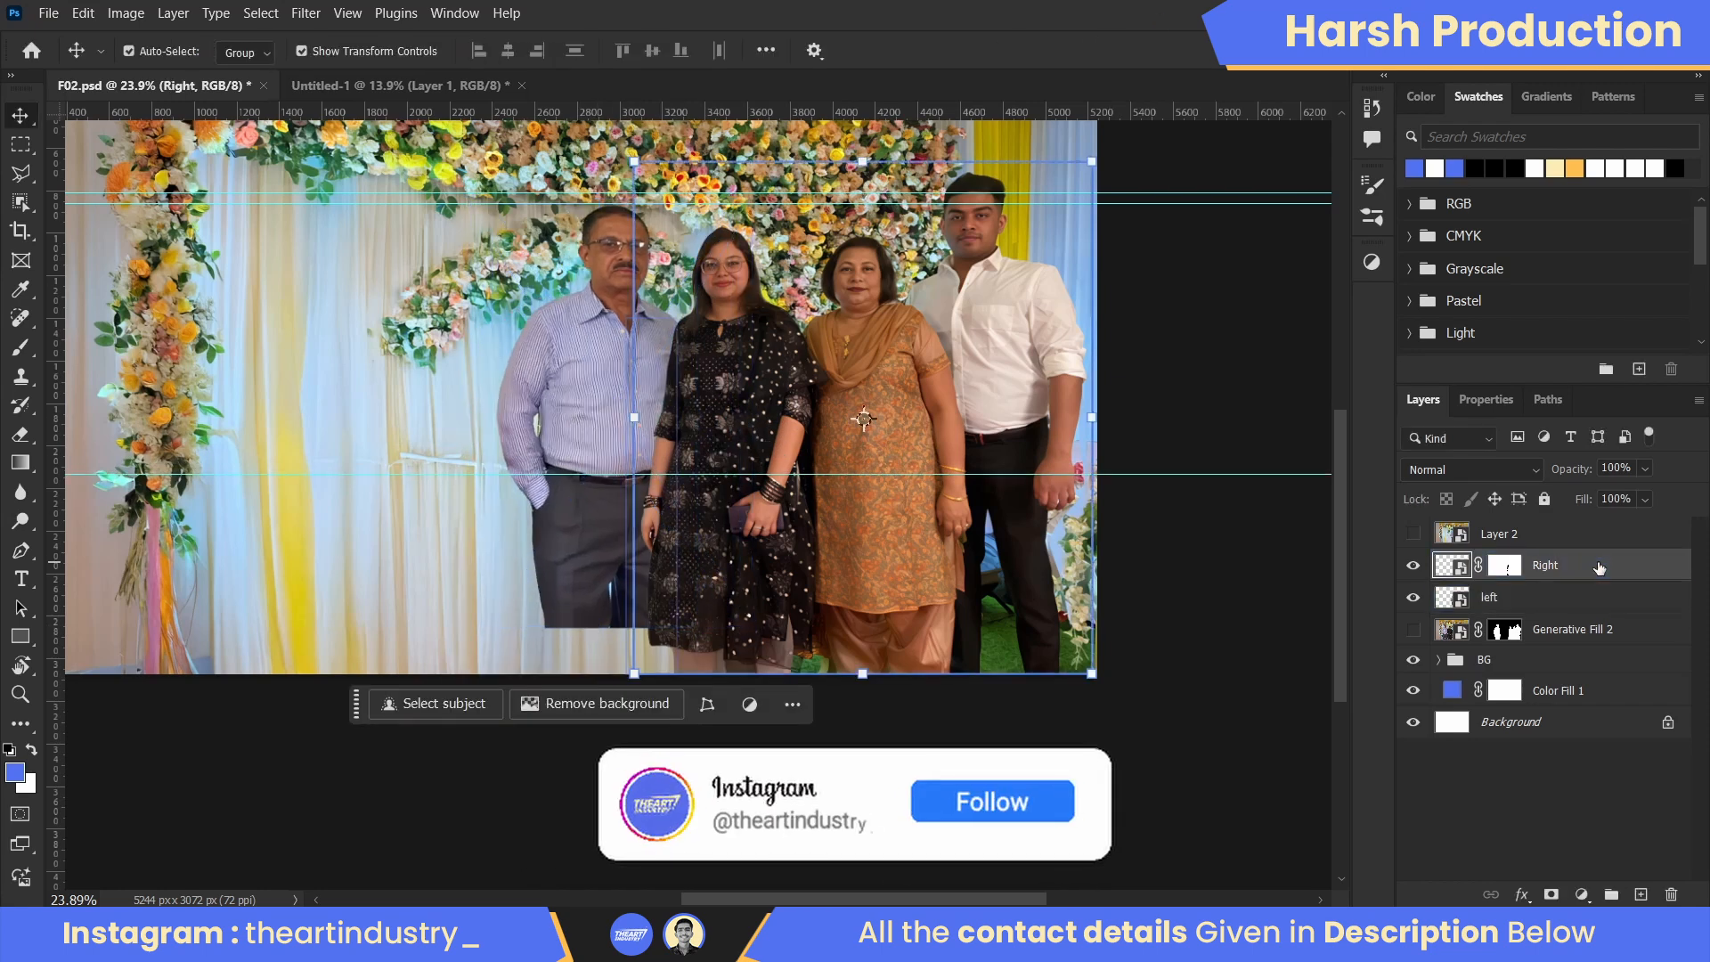
left_click(1041, 754)
left_click(611, 437)
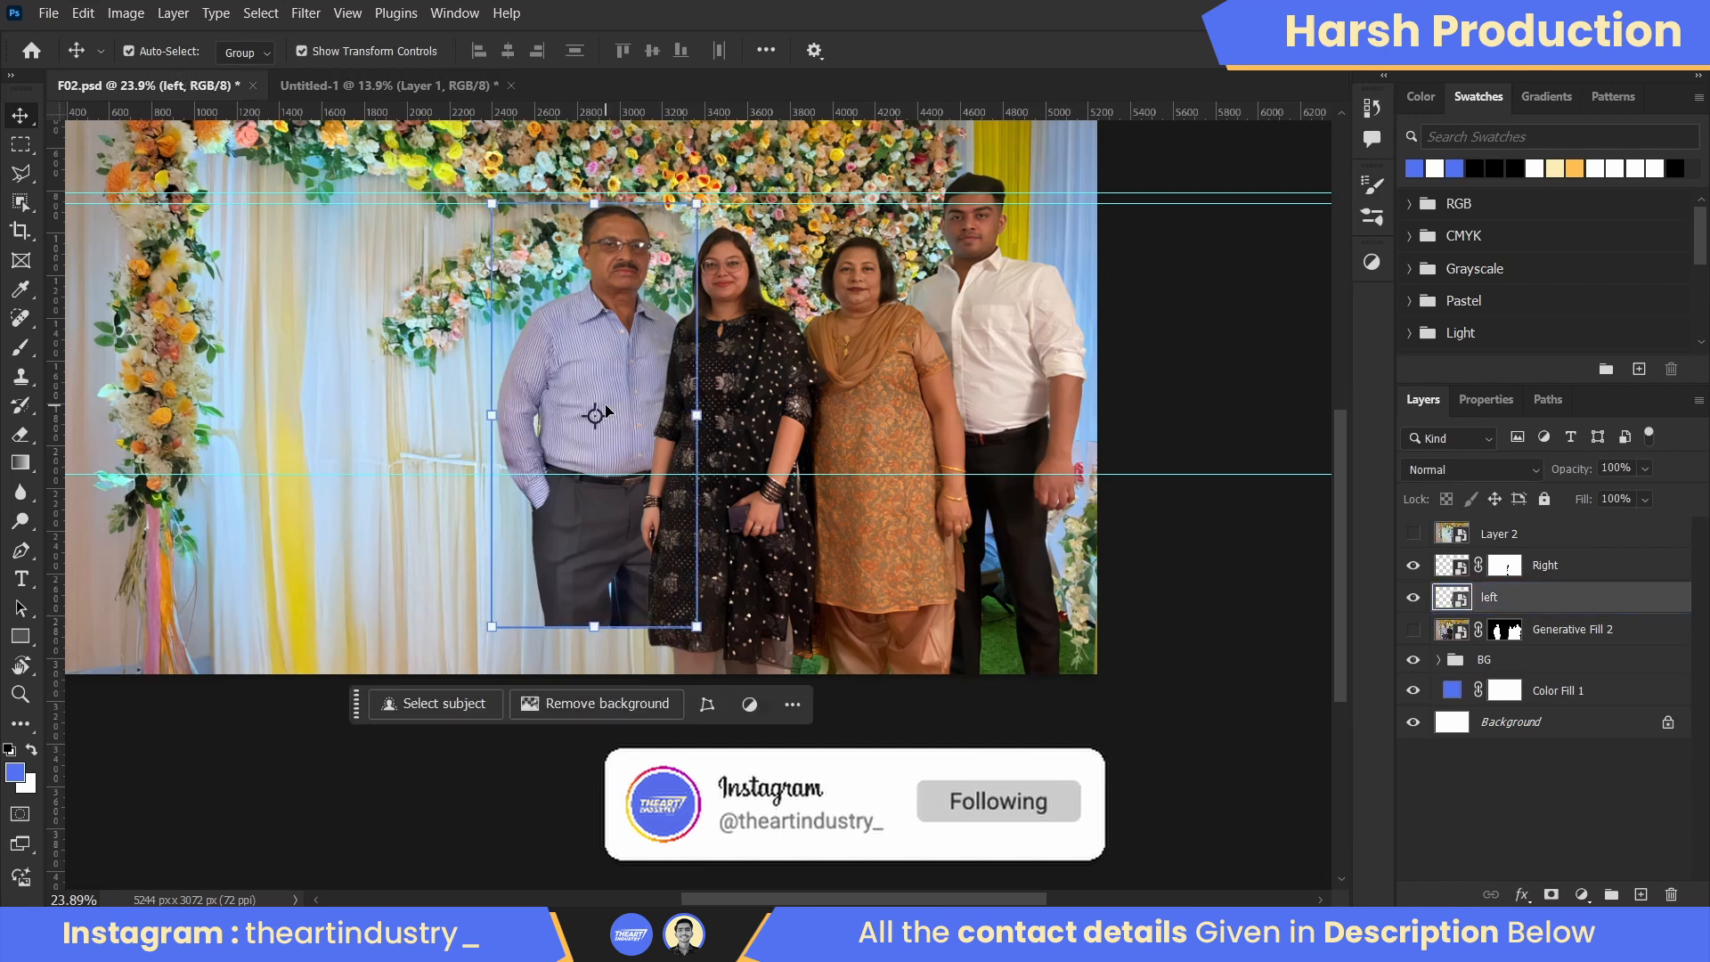
left_click(1225, 812)
- Select the area below the man's cut-off trouser legs and extend them with Generative Fill above the left layer, without a prompt
left_click(28, 150)
left_click_drag(517, 595, 684, 674)
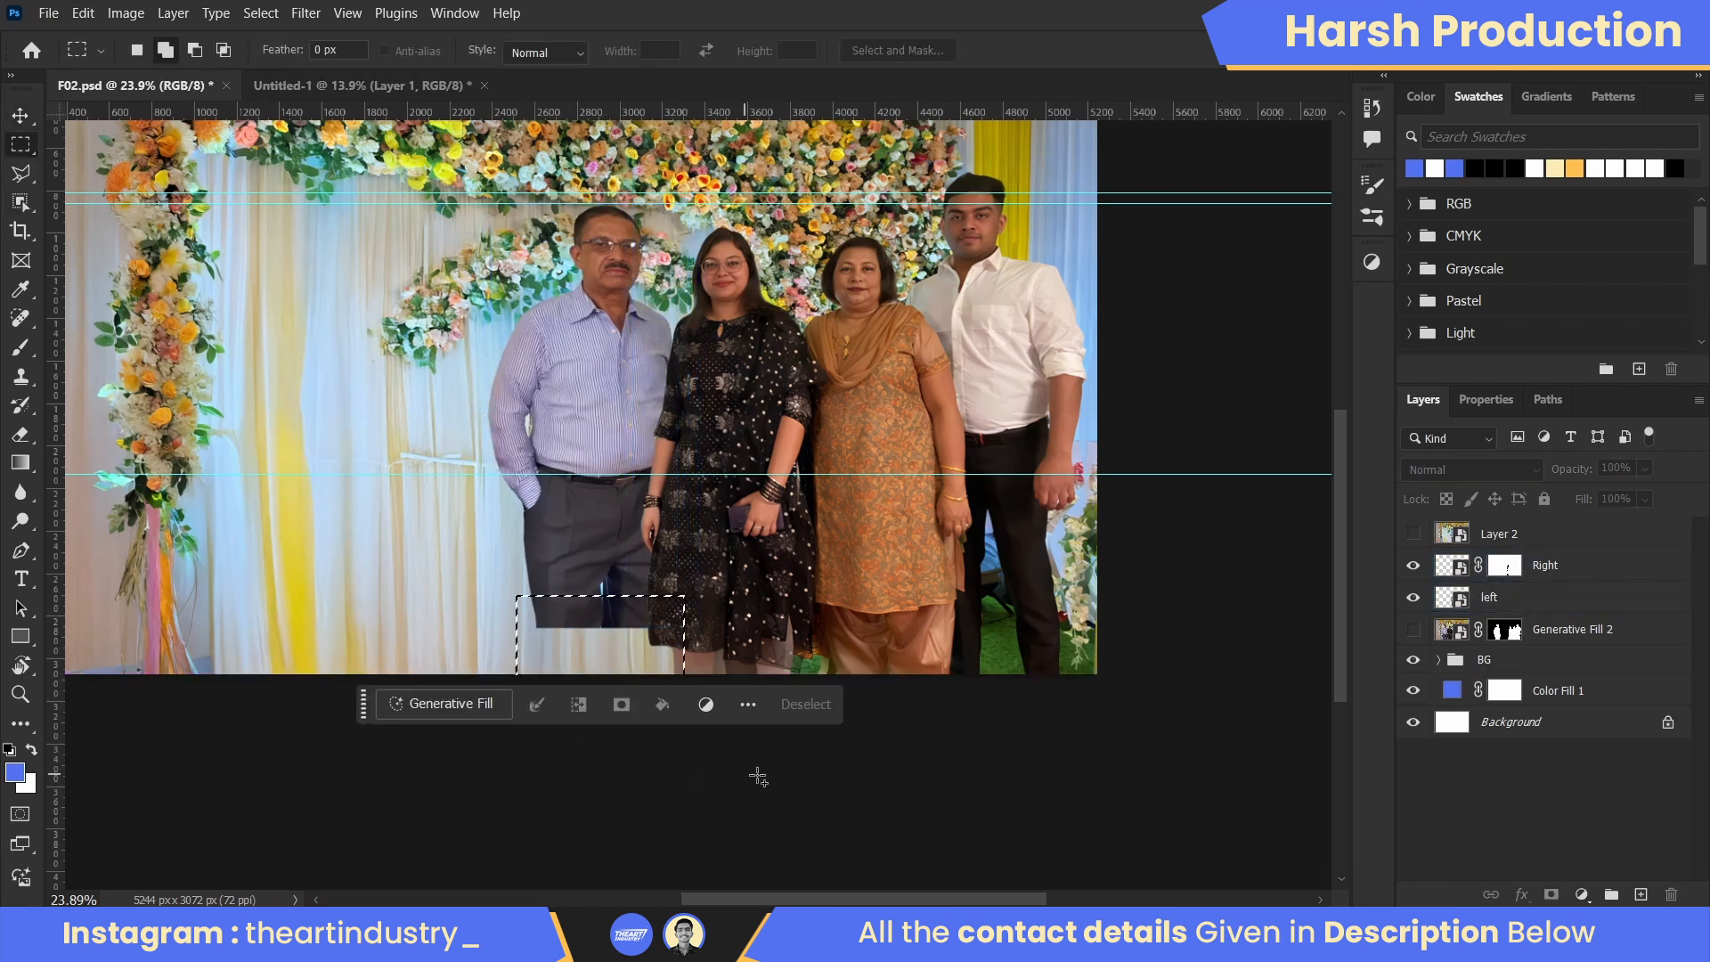
left_click(1546, 629)
left_click(1532, 600)
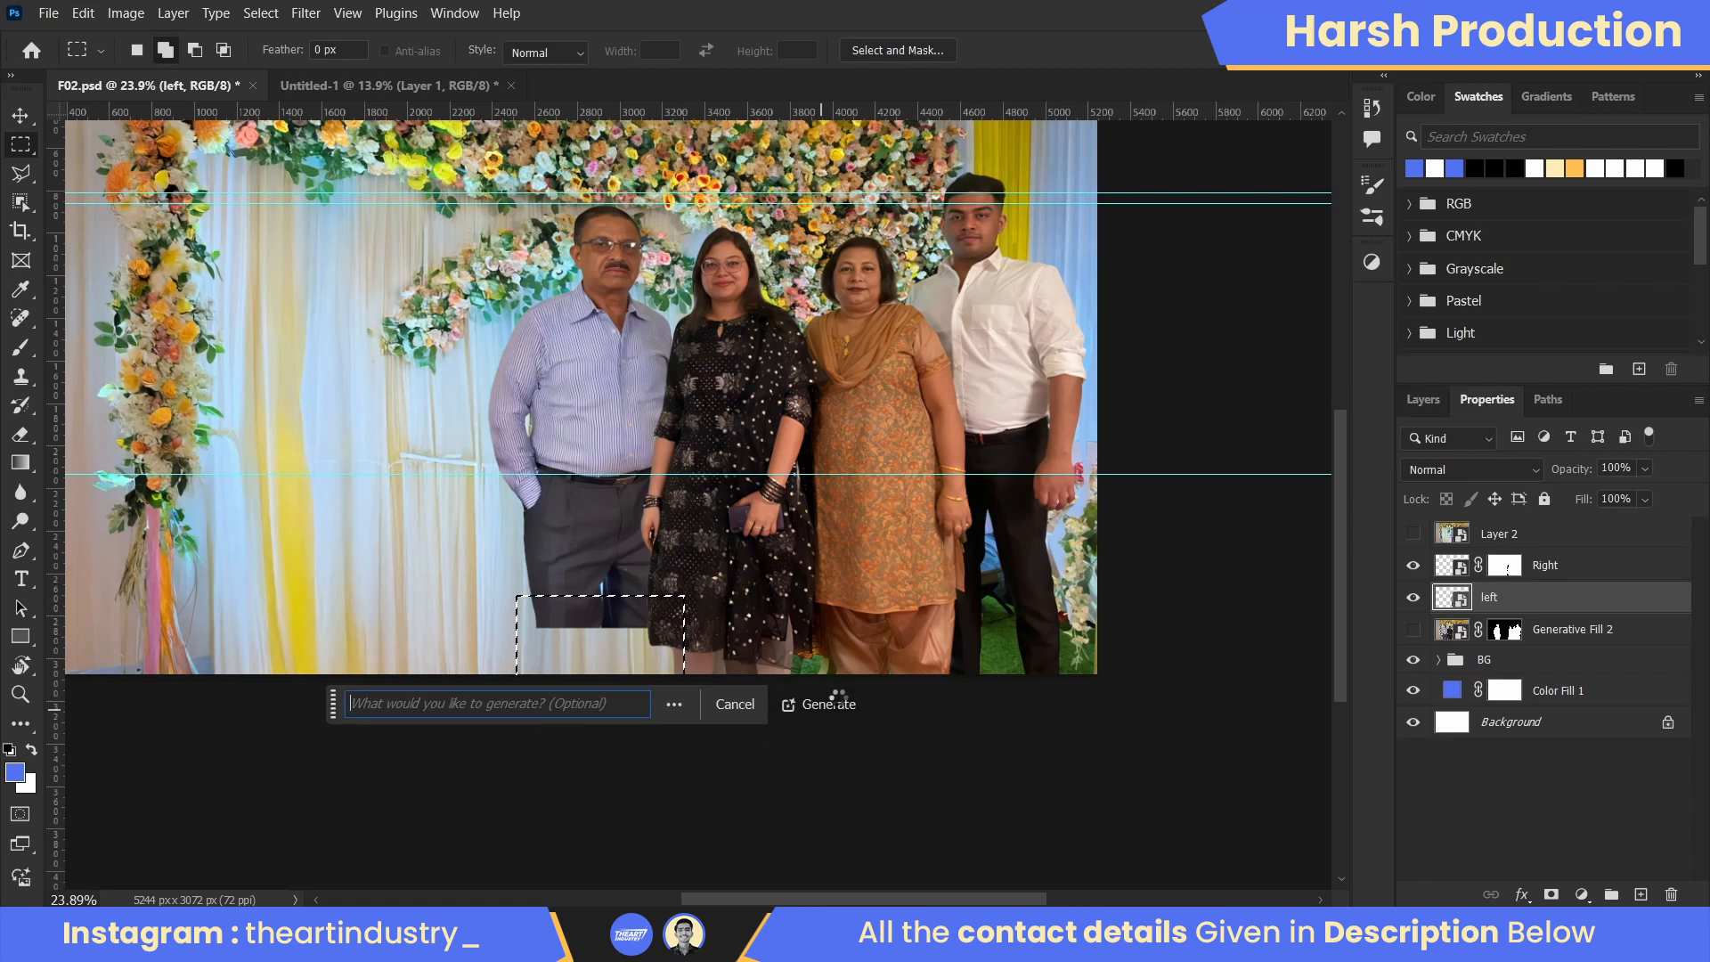
left_click(828, 703)
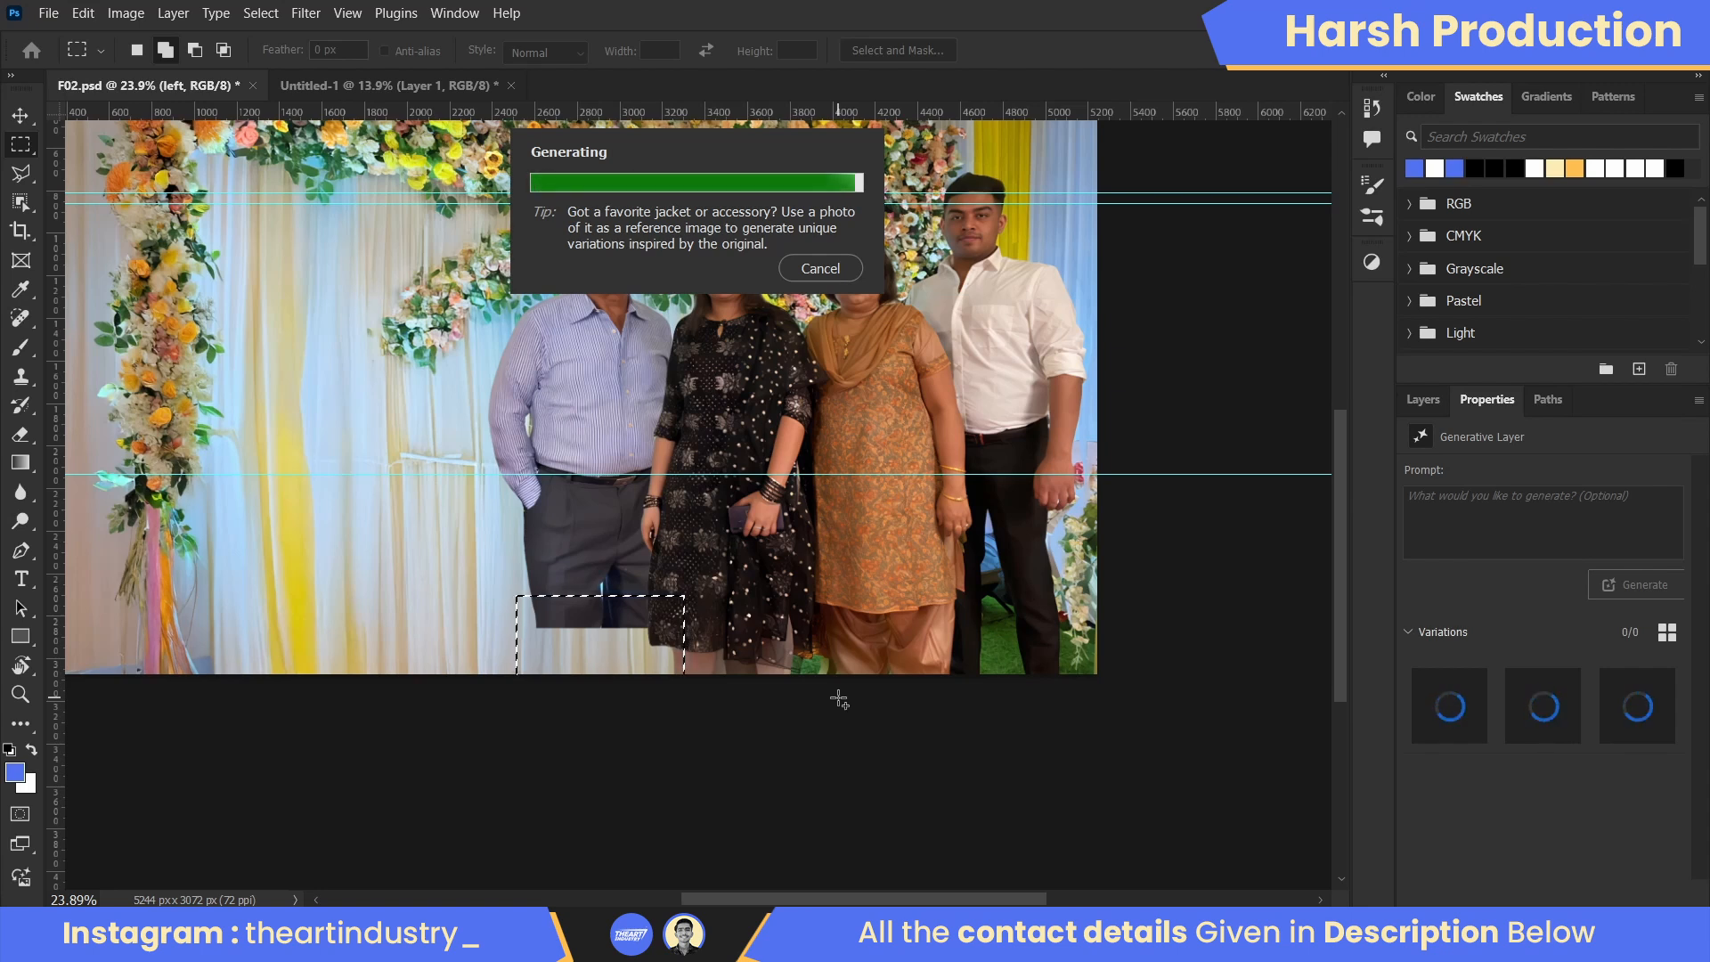
scroll(677, 356, "up", 7)
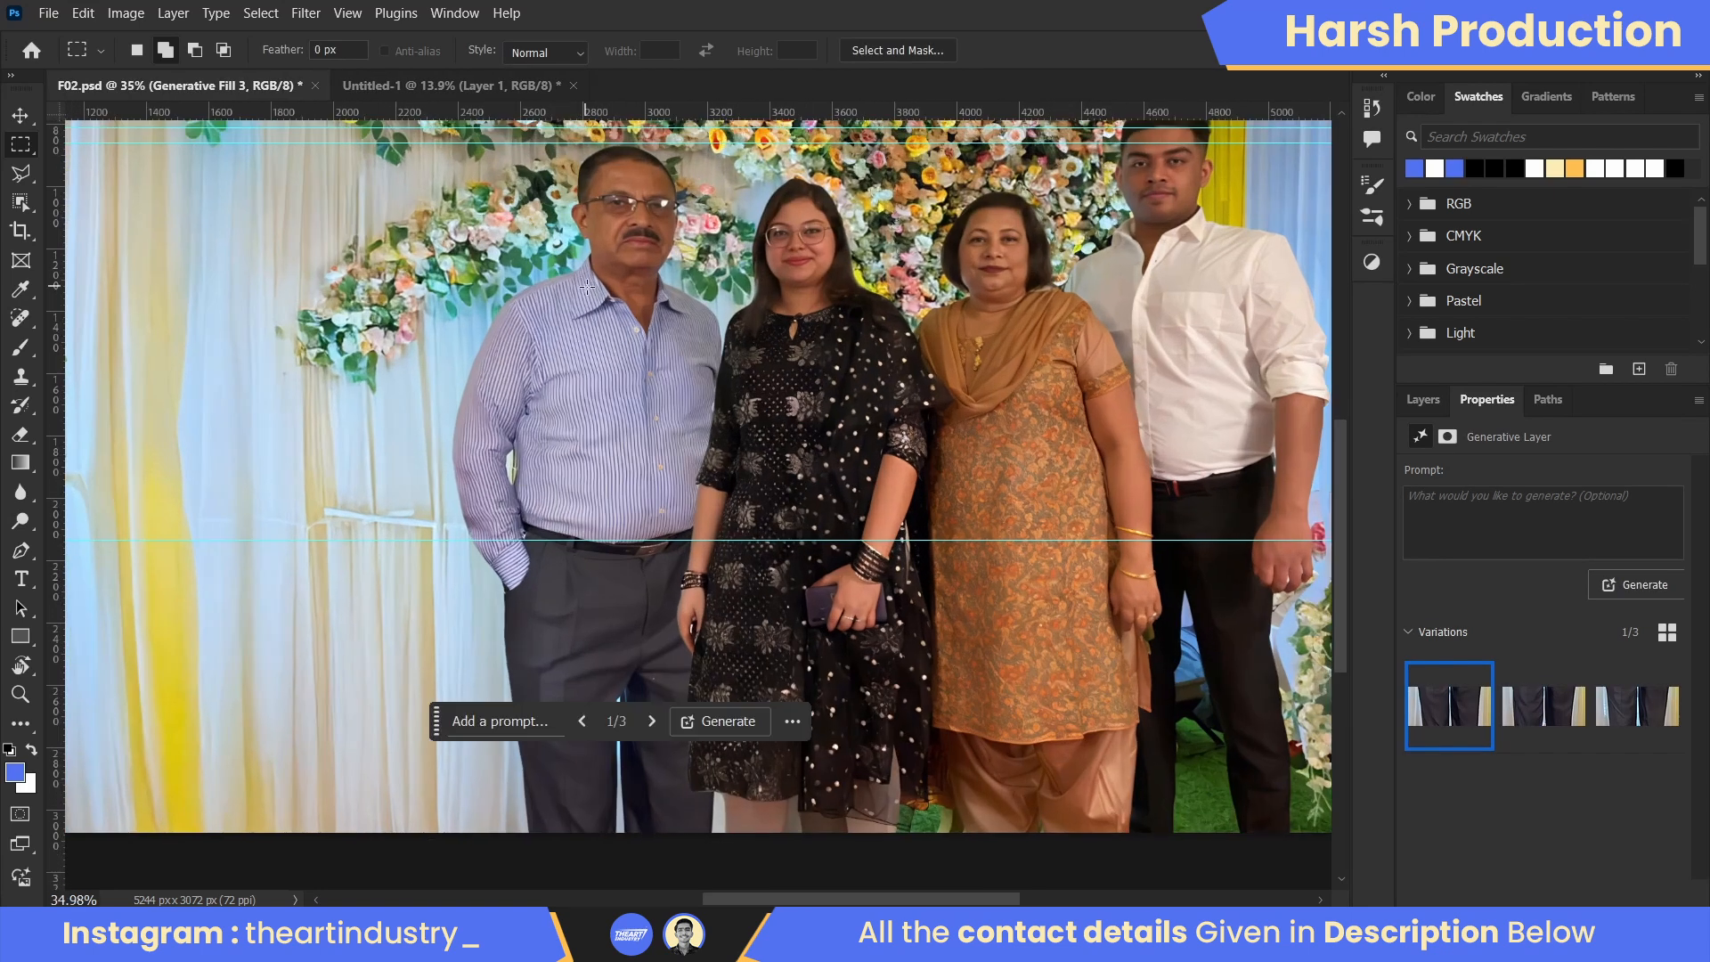
- Stamp the visible composite as a smart object above Right and copy it into the Untitled-1 document
scroll(499, 391, "down", 8)
scroll(565, 377, "up", 1)
left_click(459, 85)
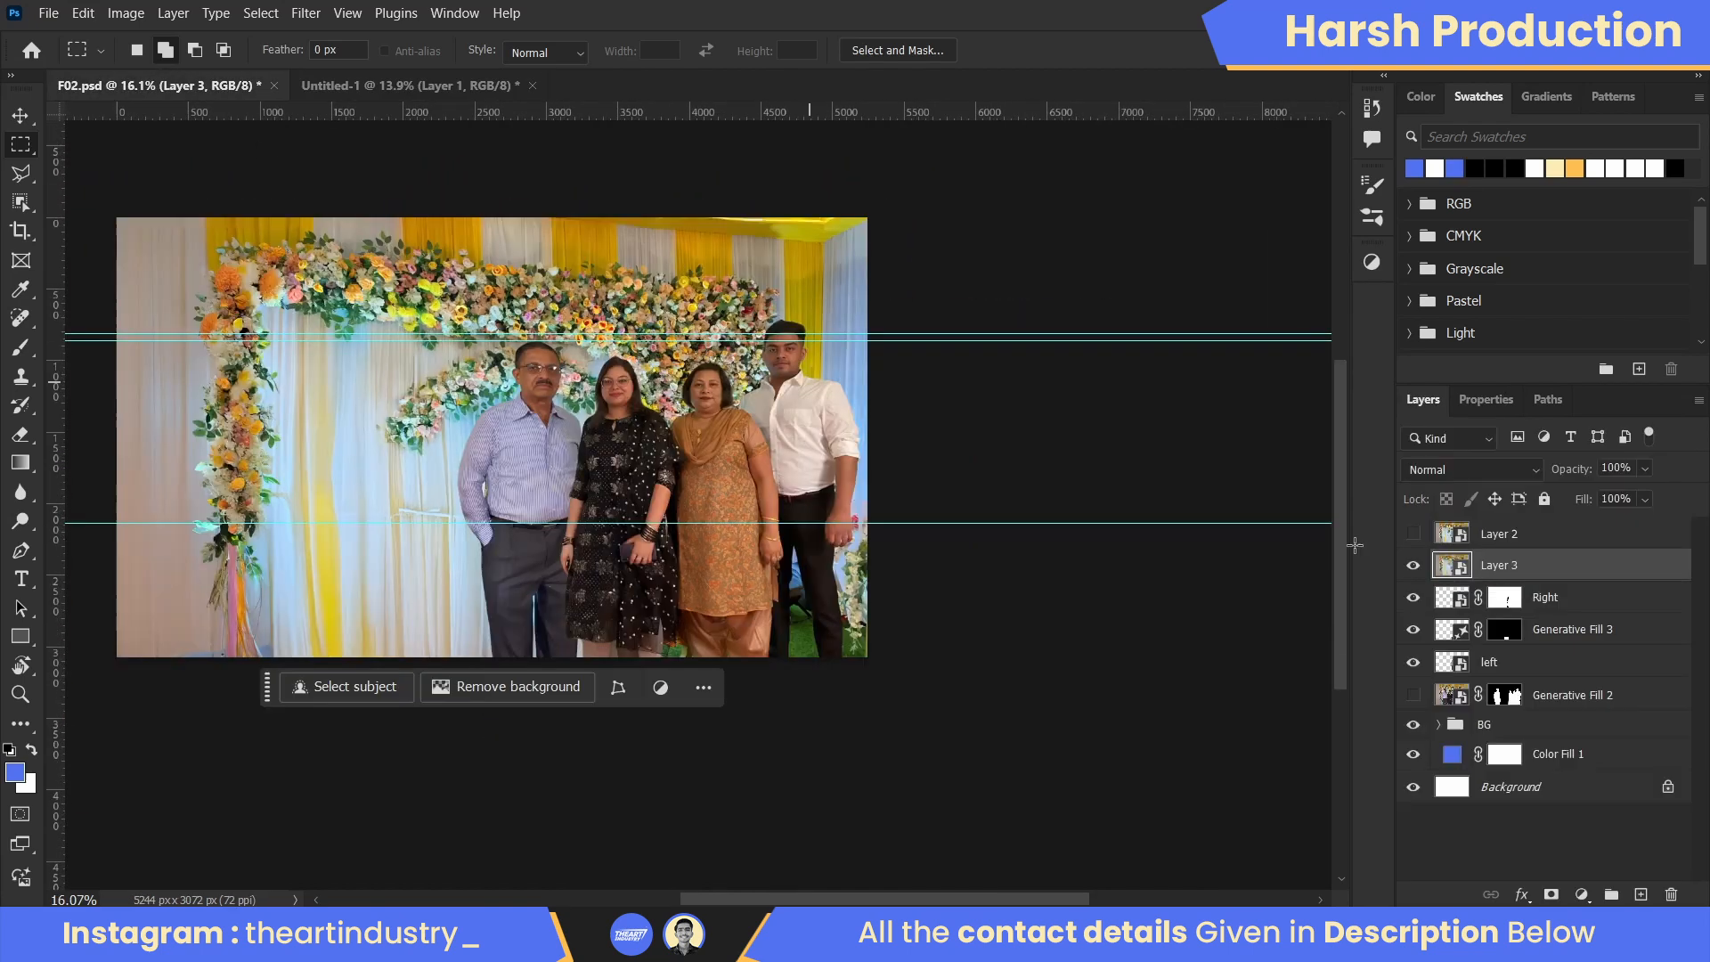
left_click_drag(1526, 570, 735, 525)
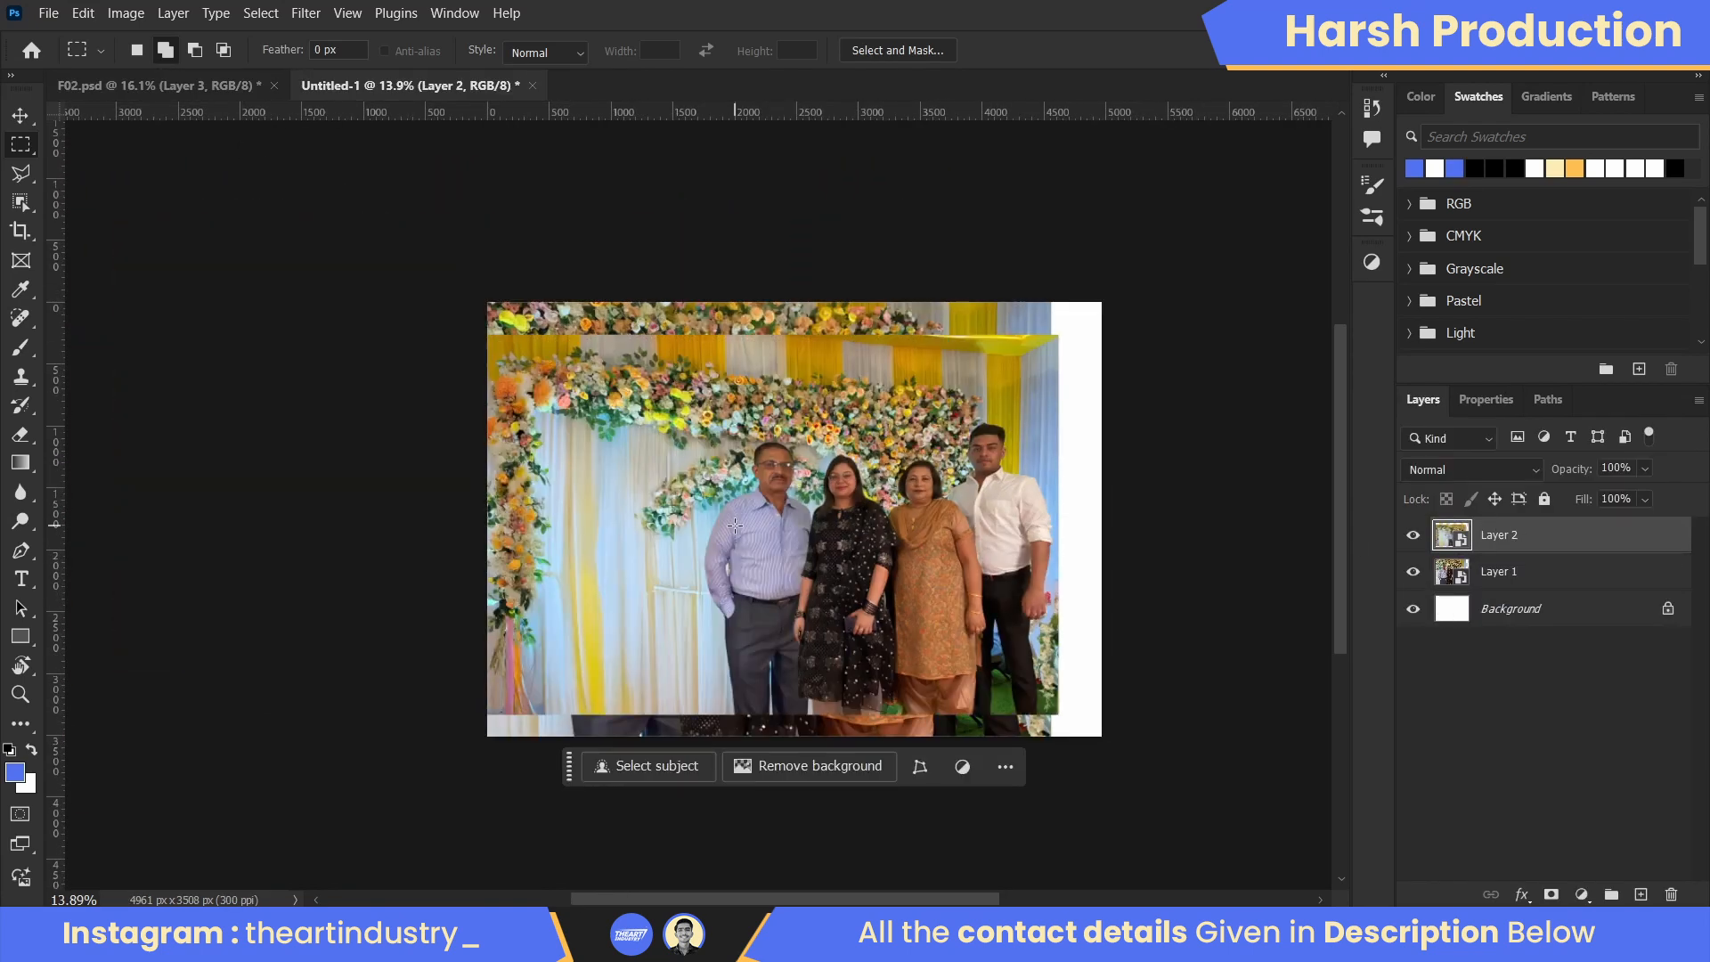
- Scale the placed photo to fill the page height, position the four people within the page, and hide Layer 1
key("ctrl+t")
left_click_drag(722, 324, 728, 301)
left_click_drag(969, 569, 802, 570)
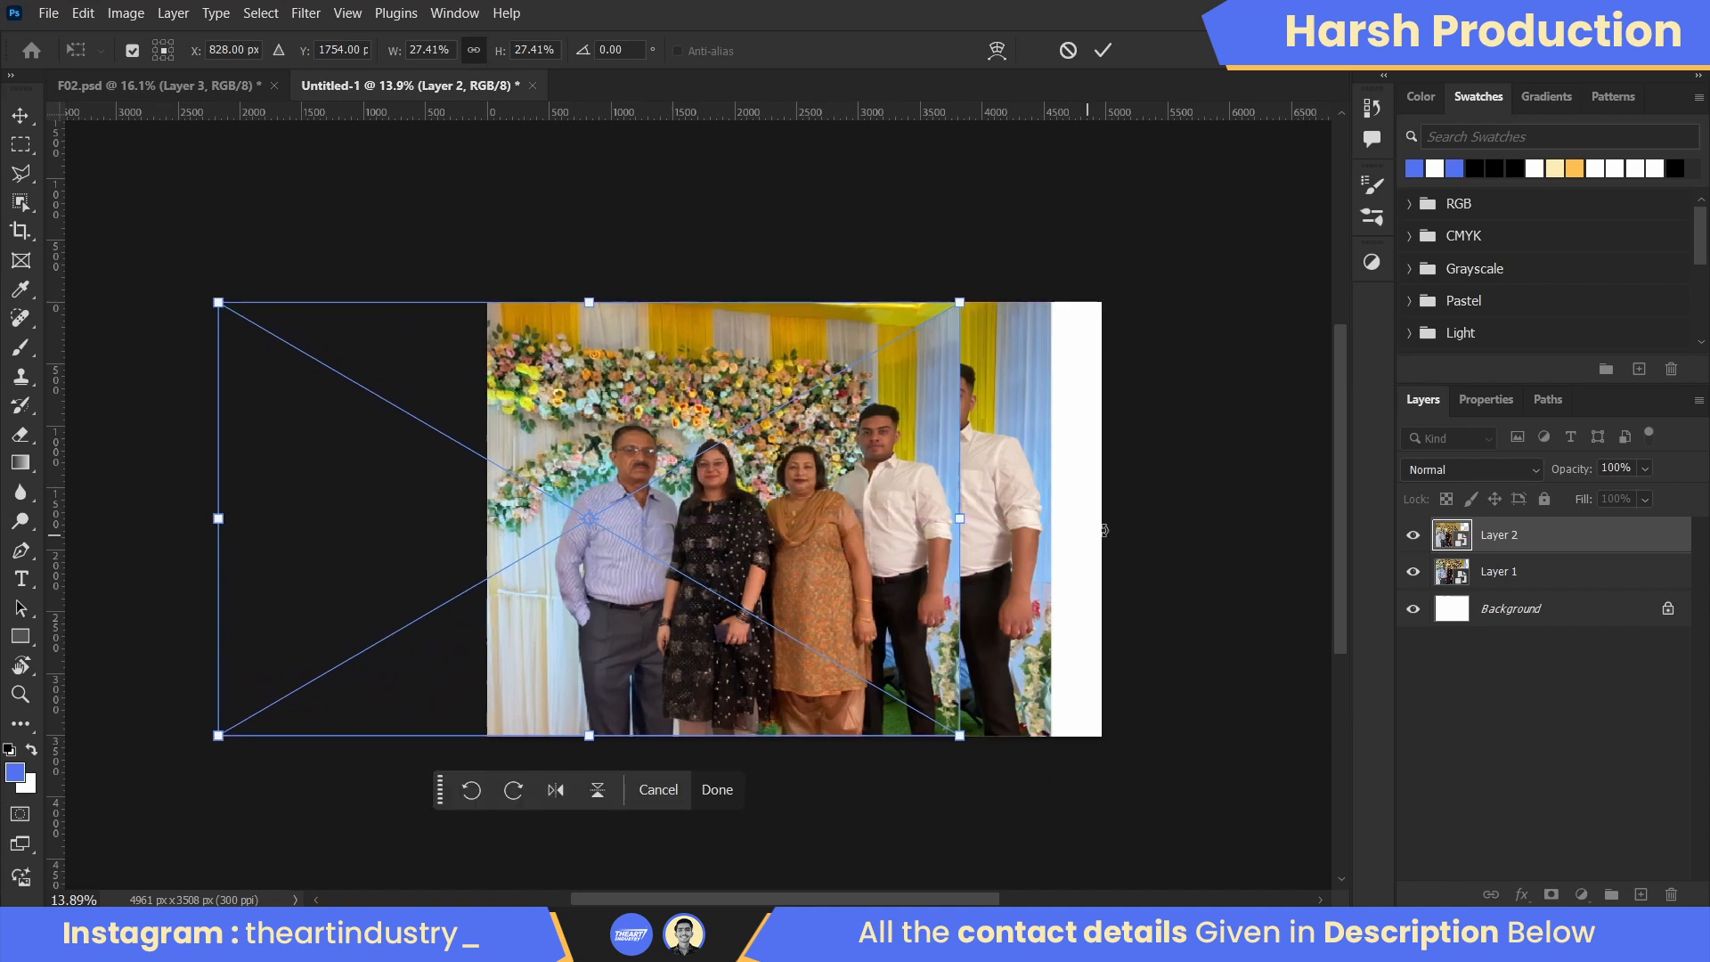
left_click_drag(960, 519, 971, 517)
mouse_move(867, 508)
left_mouse_down()
mouse_move(851, 507)
mouse_move(888, 507)
left_mouse_up()
left_click(1412, 571)
scroll(919, 539, "up", 2)
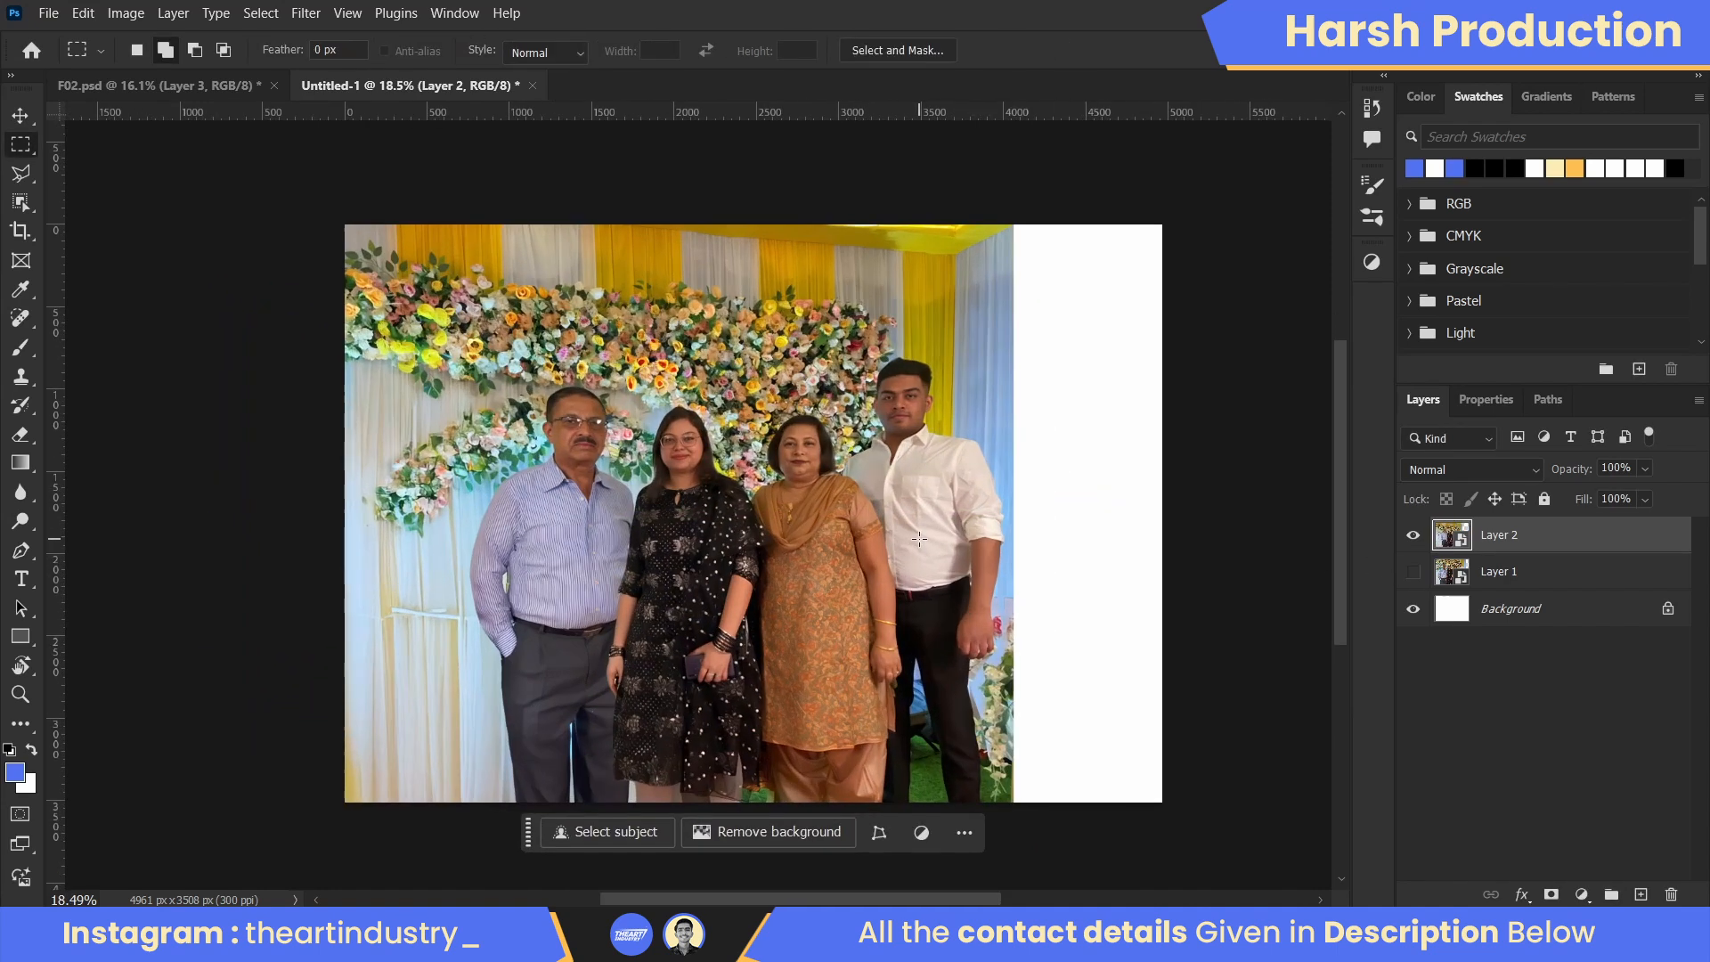
- Shift the group photo further across the page and enlarge it to 29.52%
left_click(21, 115)
left_click_drag(857, 488, 842, 499)
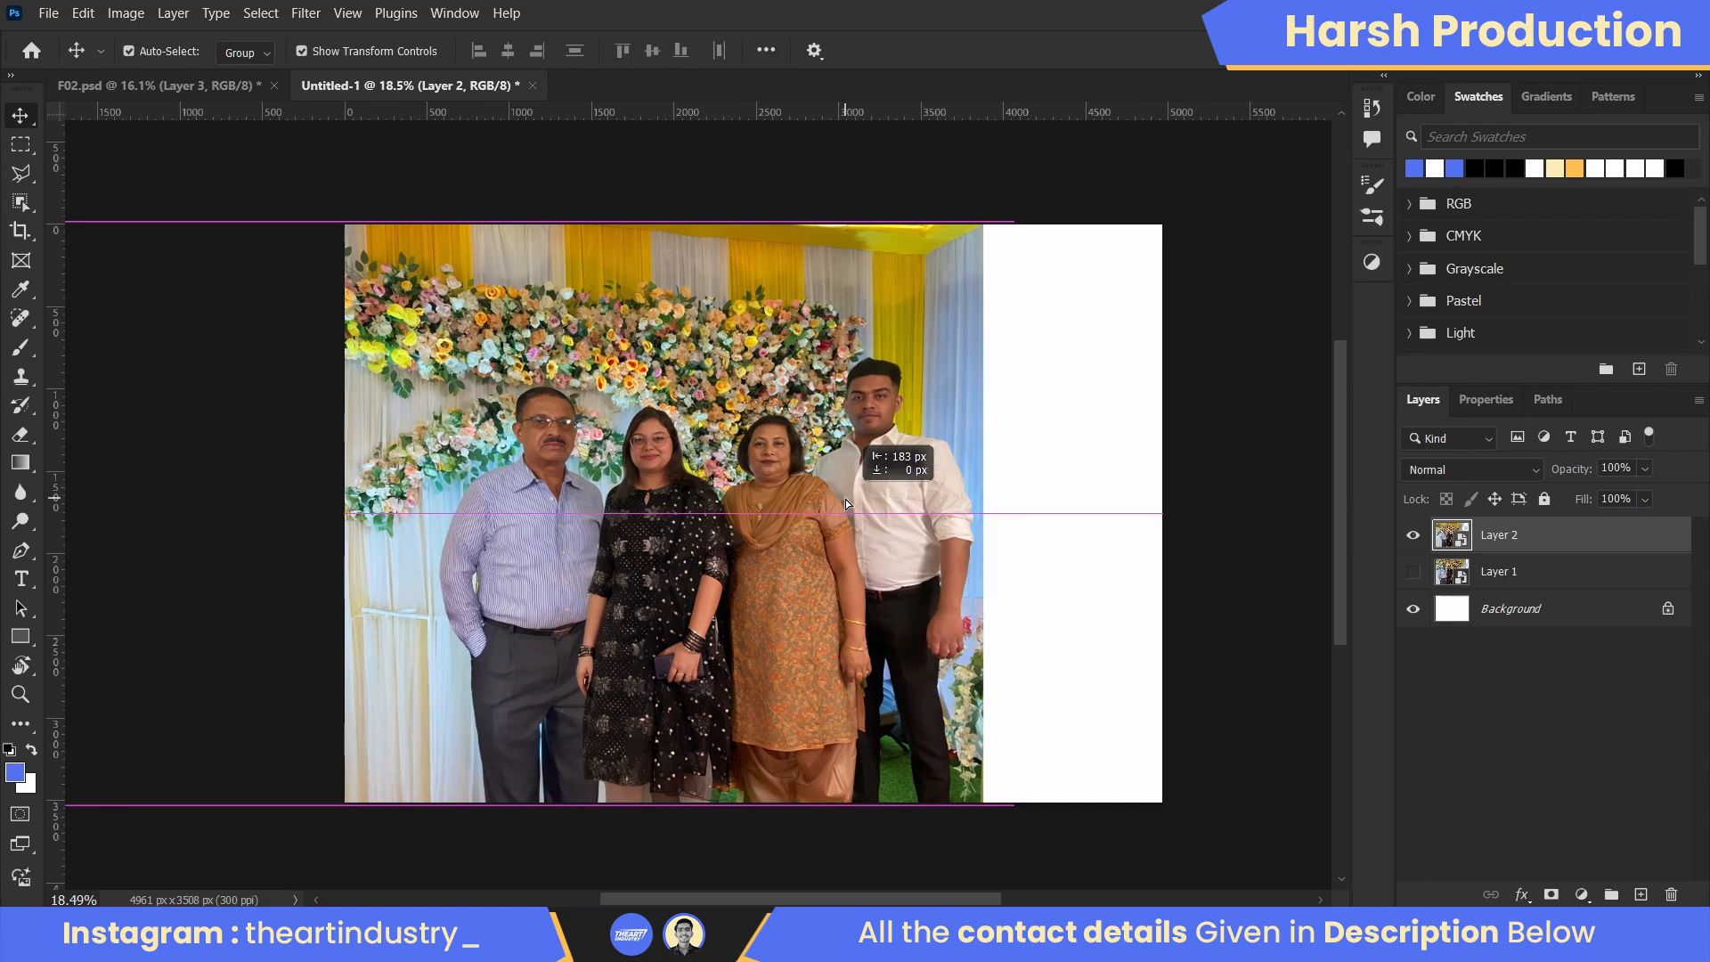
mouse_move(992, 510)
left_mouse_down()
mouse_move(1063, 515)
mouse_move(1026, 510)
left_mouse_up()
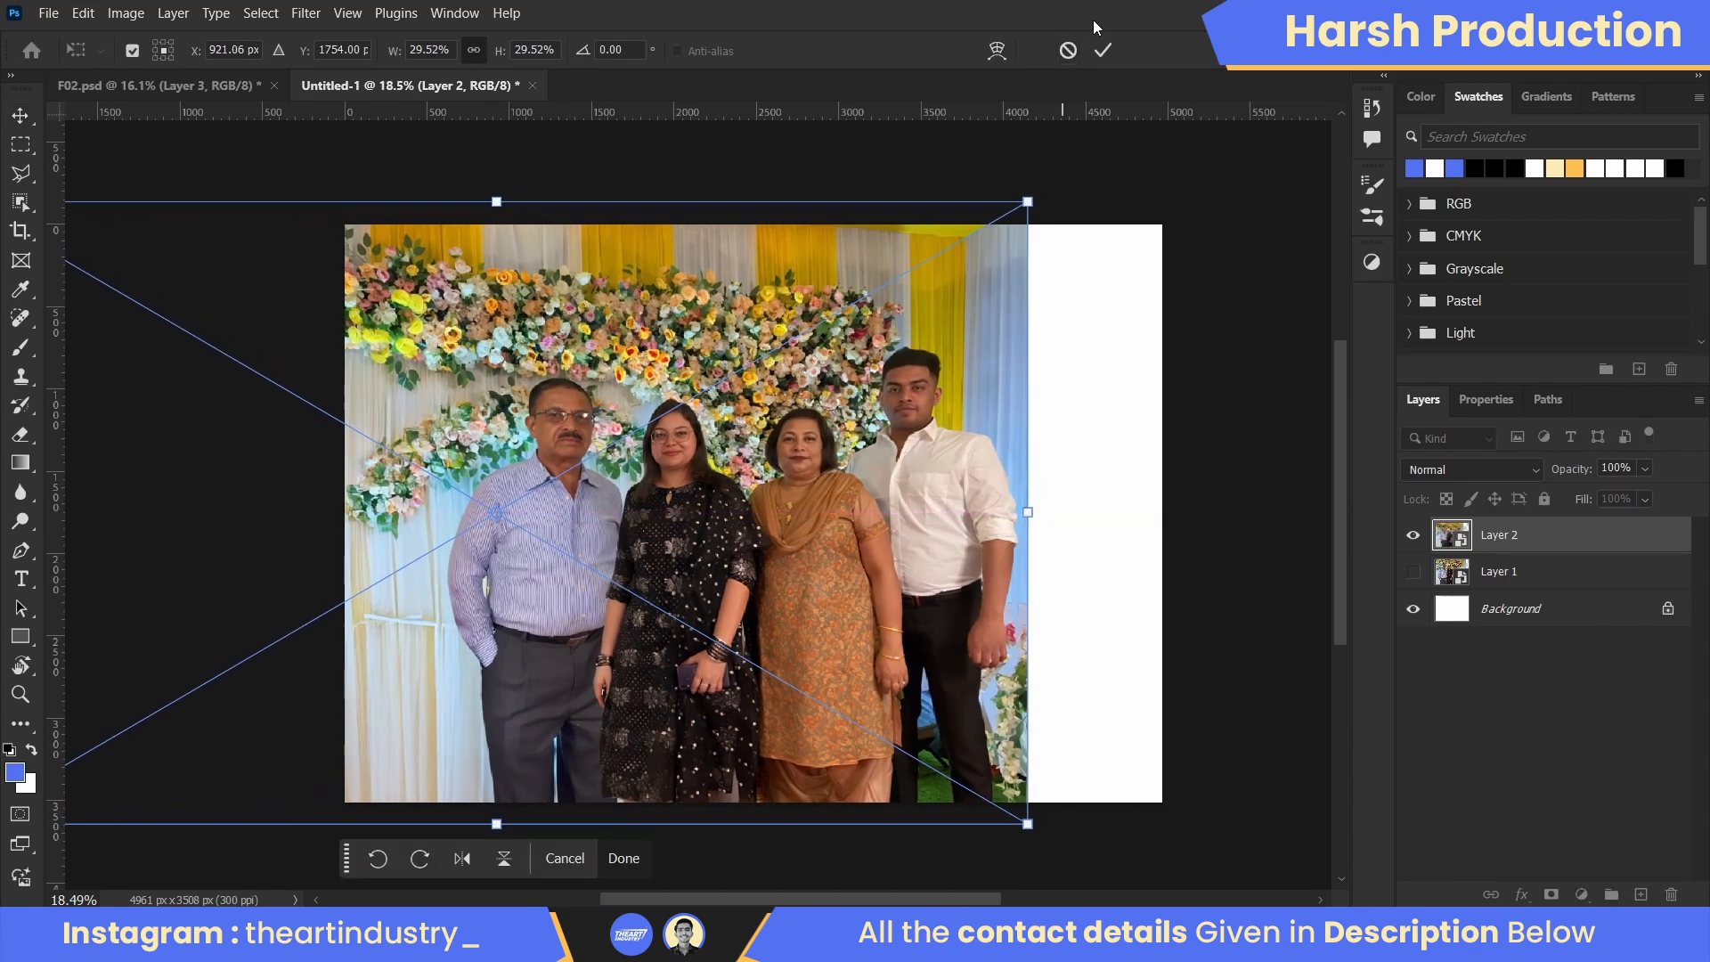
key("Return")
- Fill the blank white strip beside the young man with Generative Fill, without a prompt, and choose the third variation
key("m")
left_click_drag(1022, 215, 1238, 812)
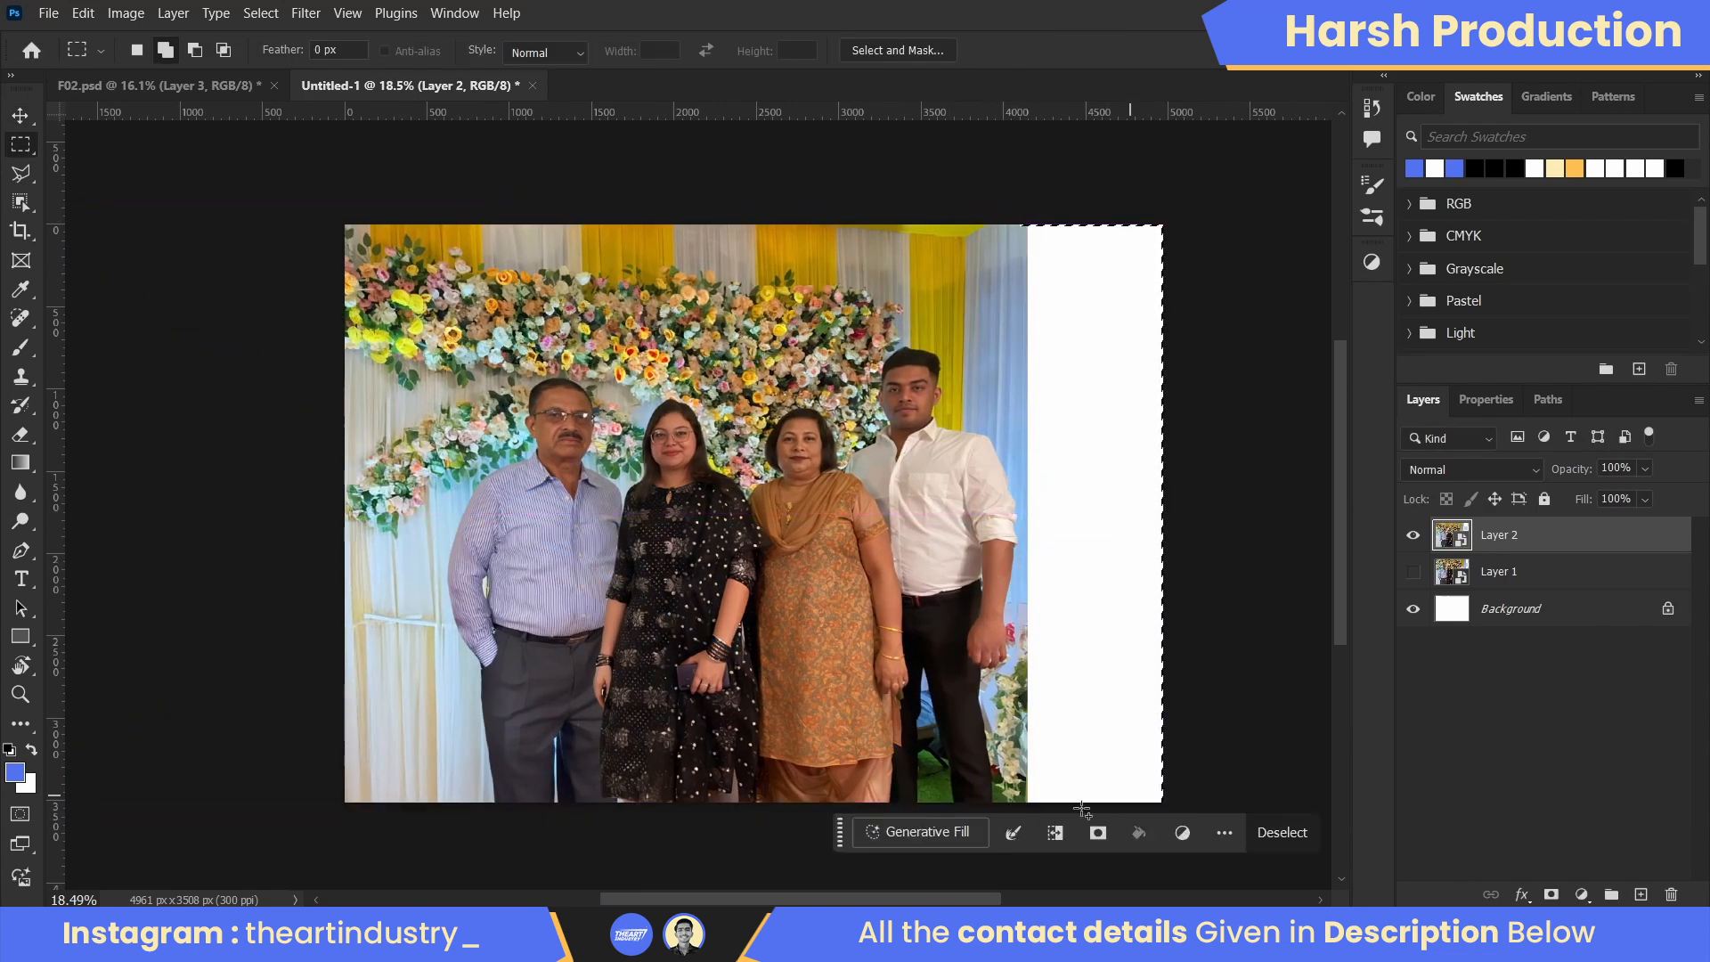
left_click(951, 834)
left_click(1268, 830)
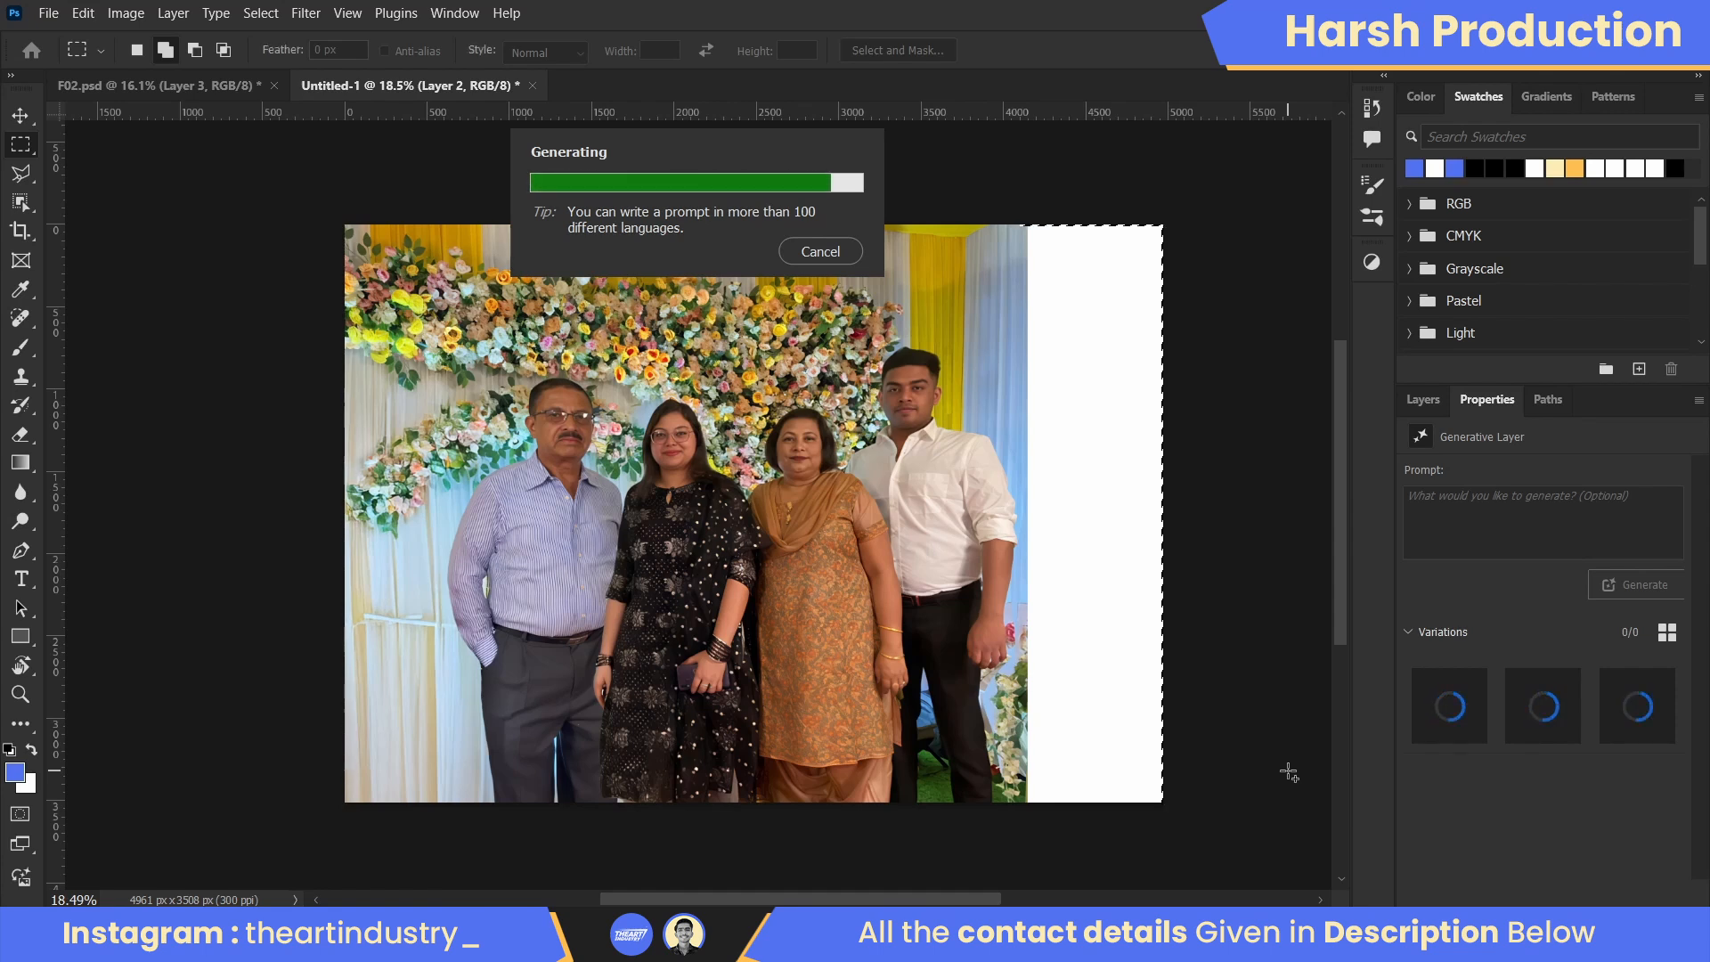
left_click(1554, 730)
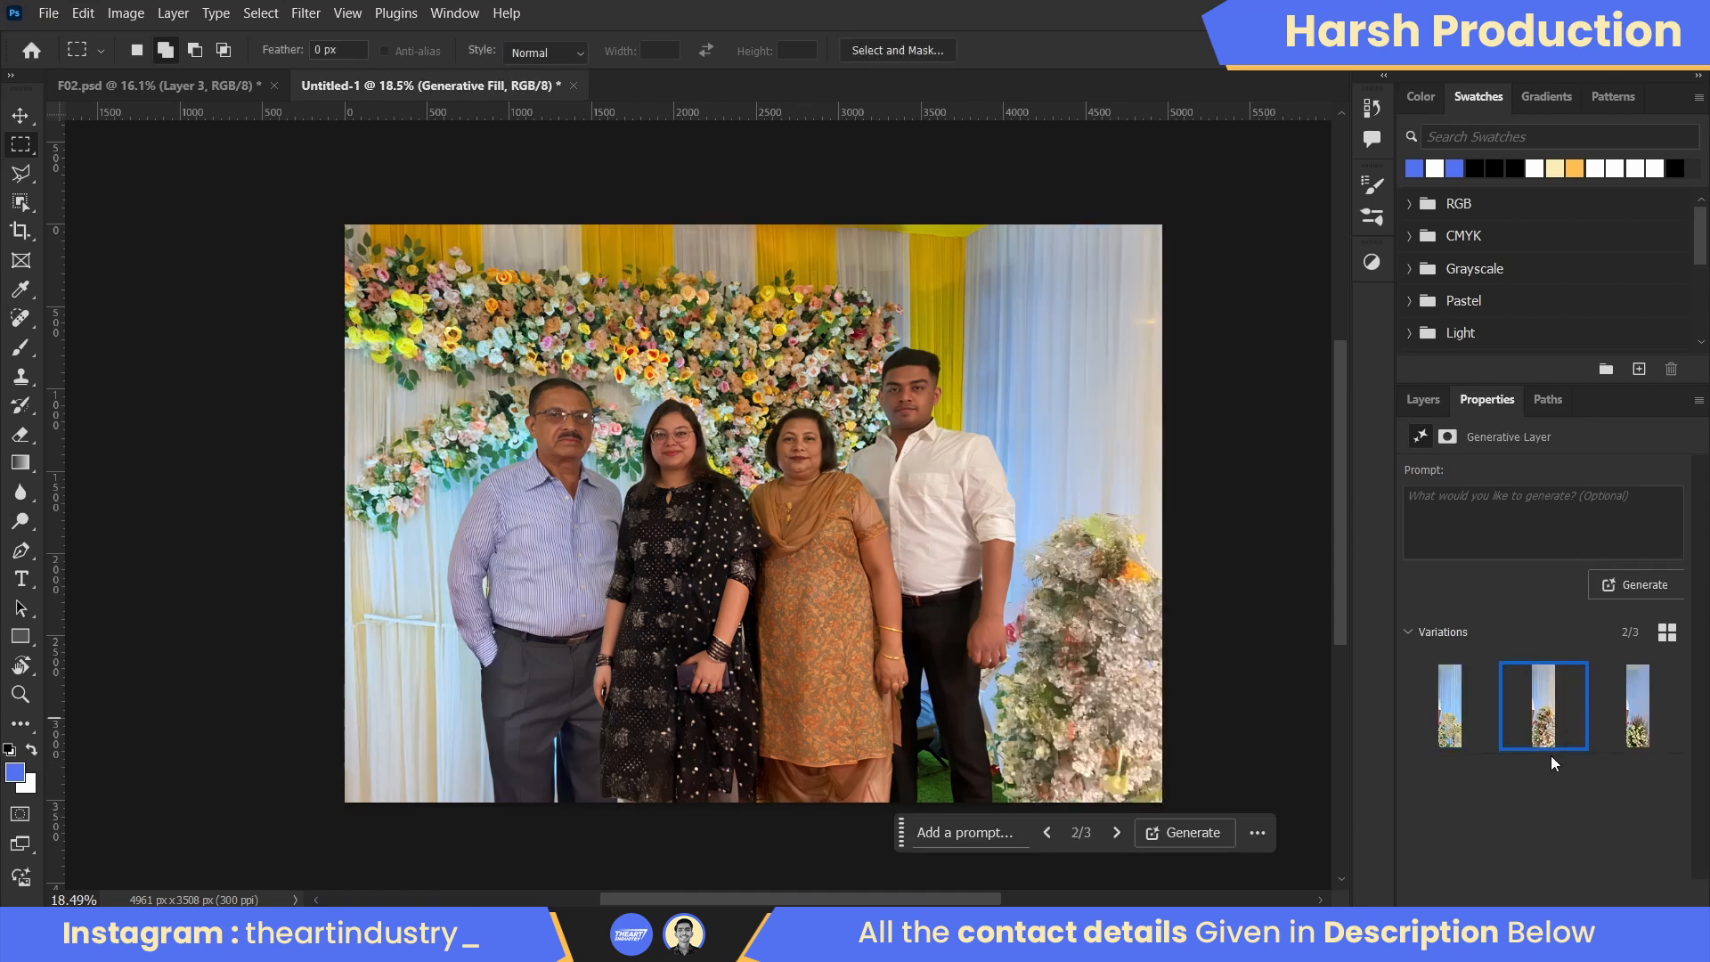
left_click(1649, 686)
scroll(973, 435, "up", 8)
scroll(966, 441, "down", 8)
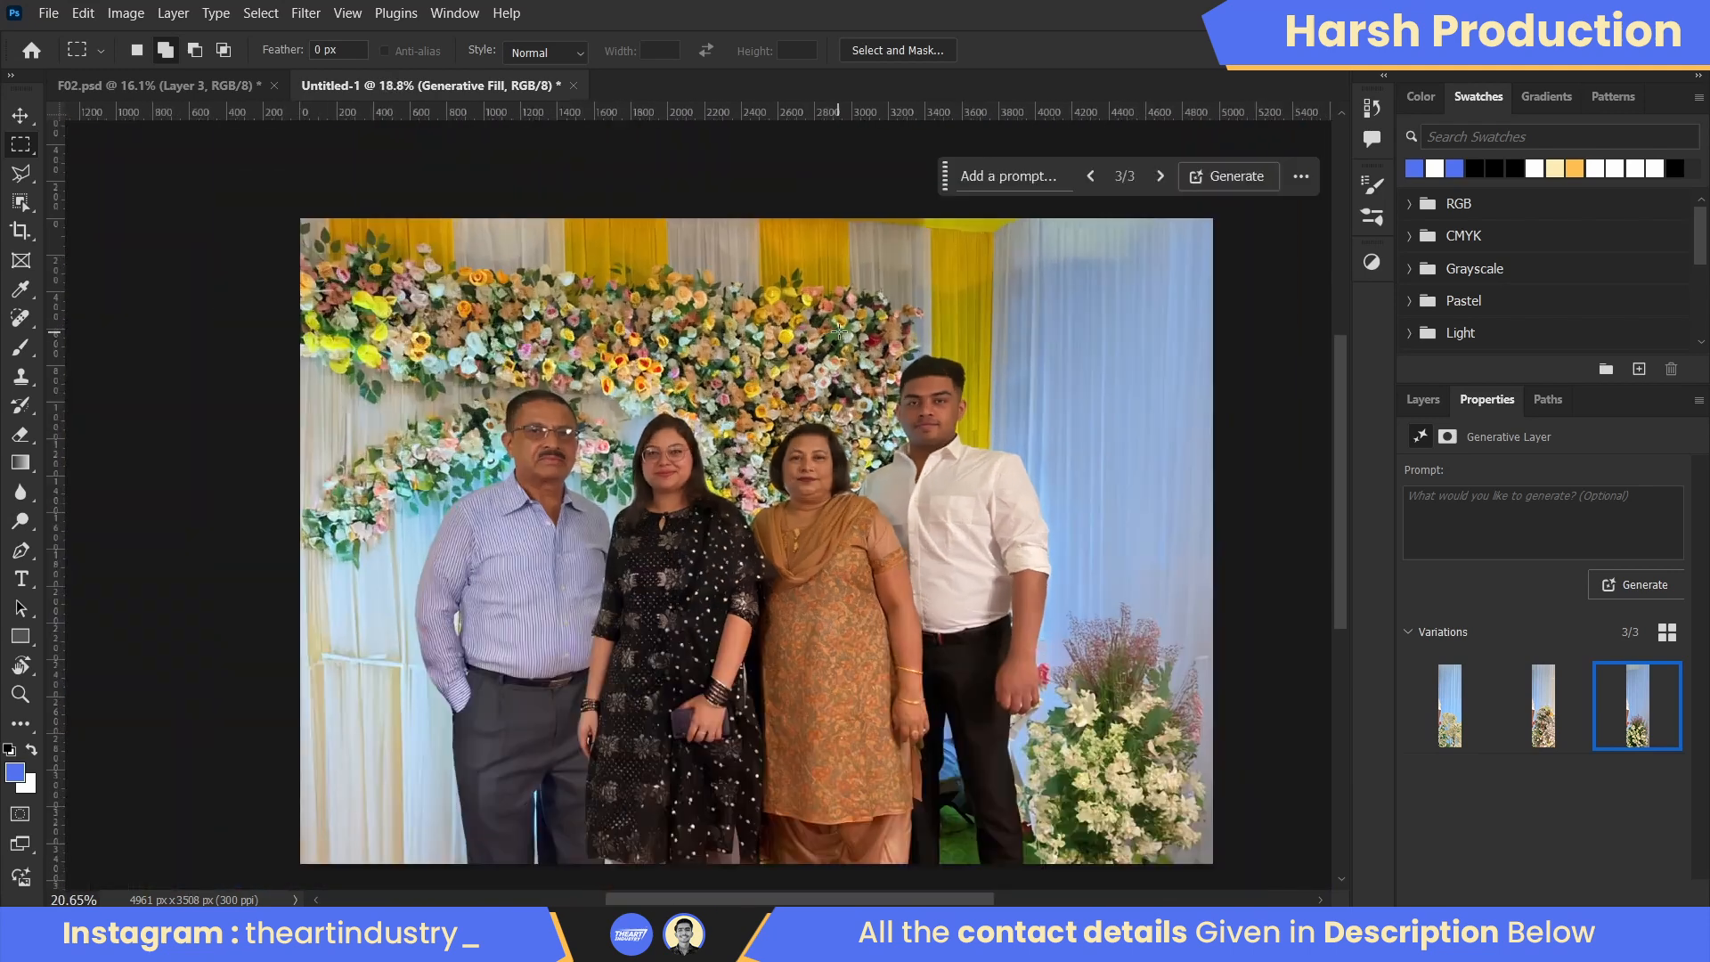
scroll(830, 357, "up", 7)
scroll(830, 380, "down", 8)
left_click(1411, 402)
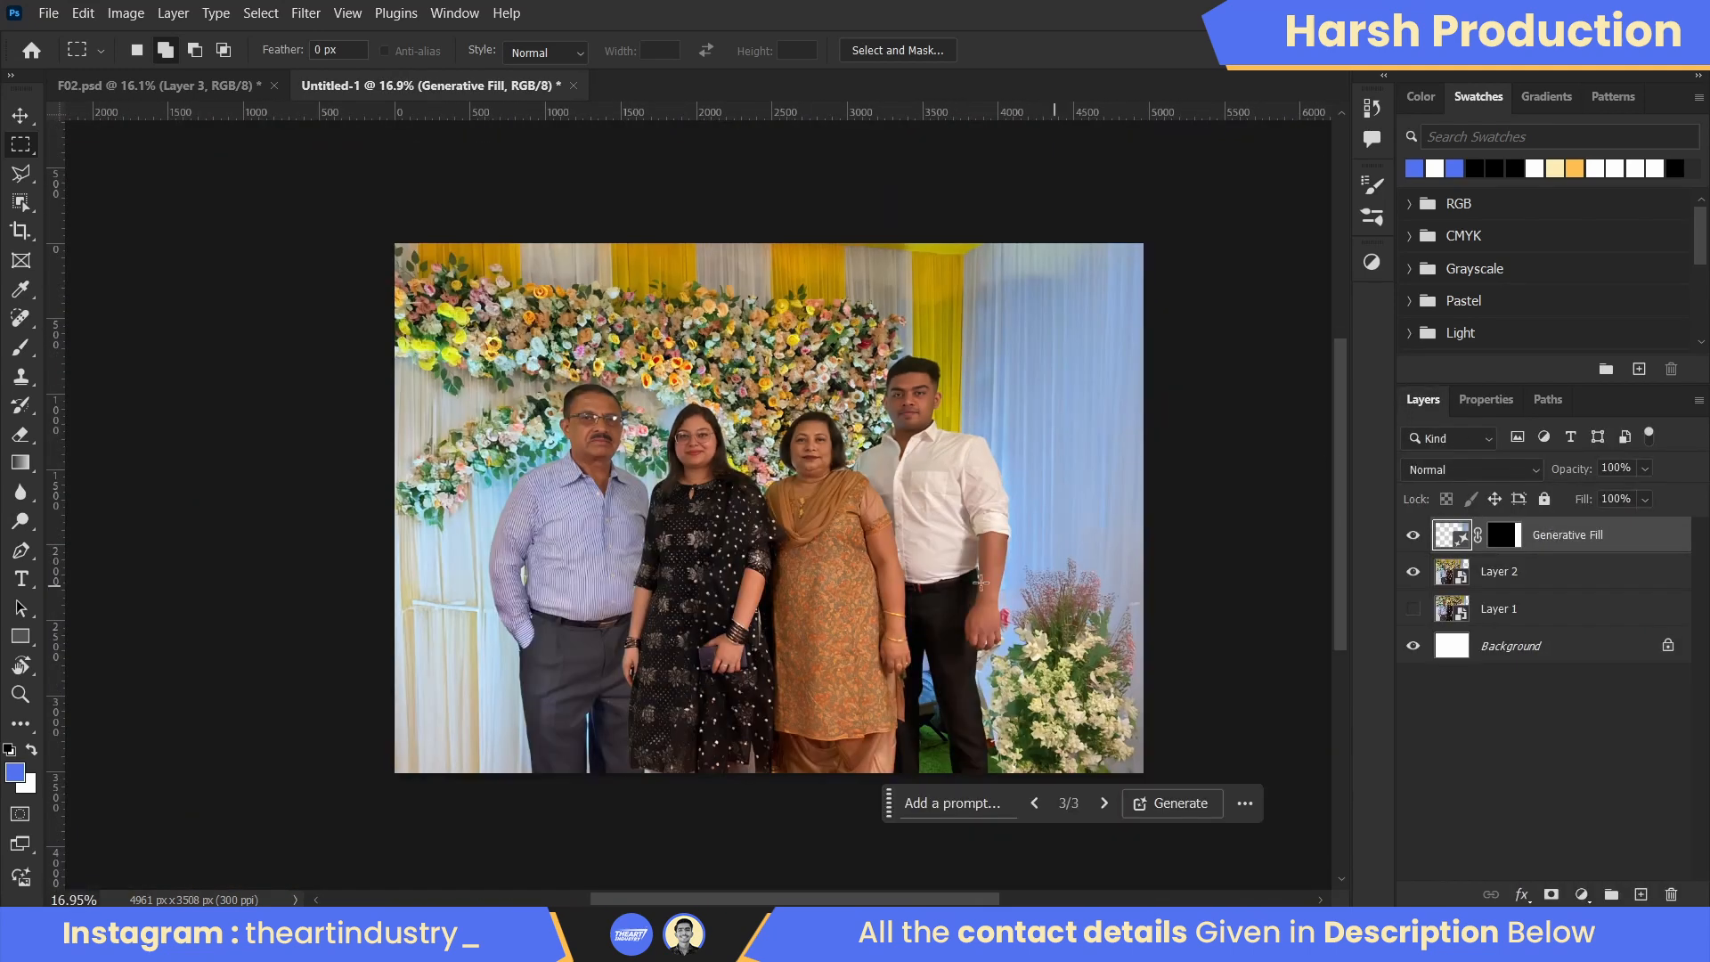
- Outline the seam between the man in stripes and the woman in black from shoulder to hem with the Polygonal Lasso
scroll(704, 516, "up", 6)
left_click(24, 174)
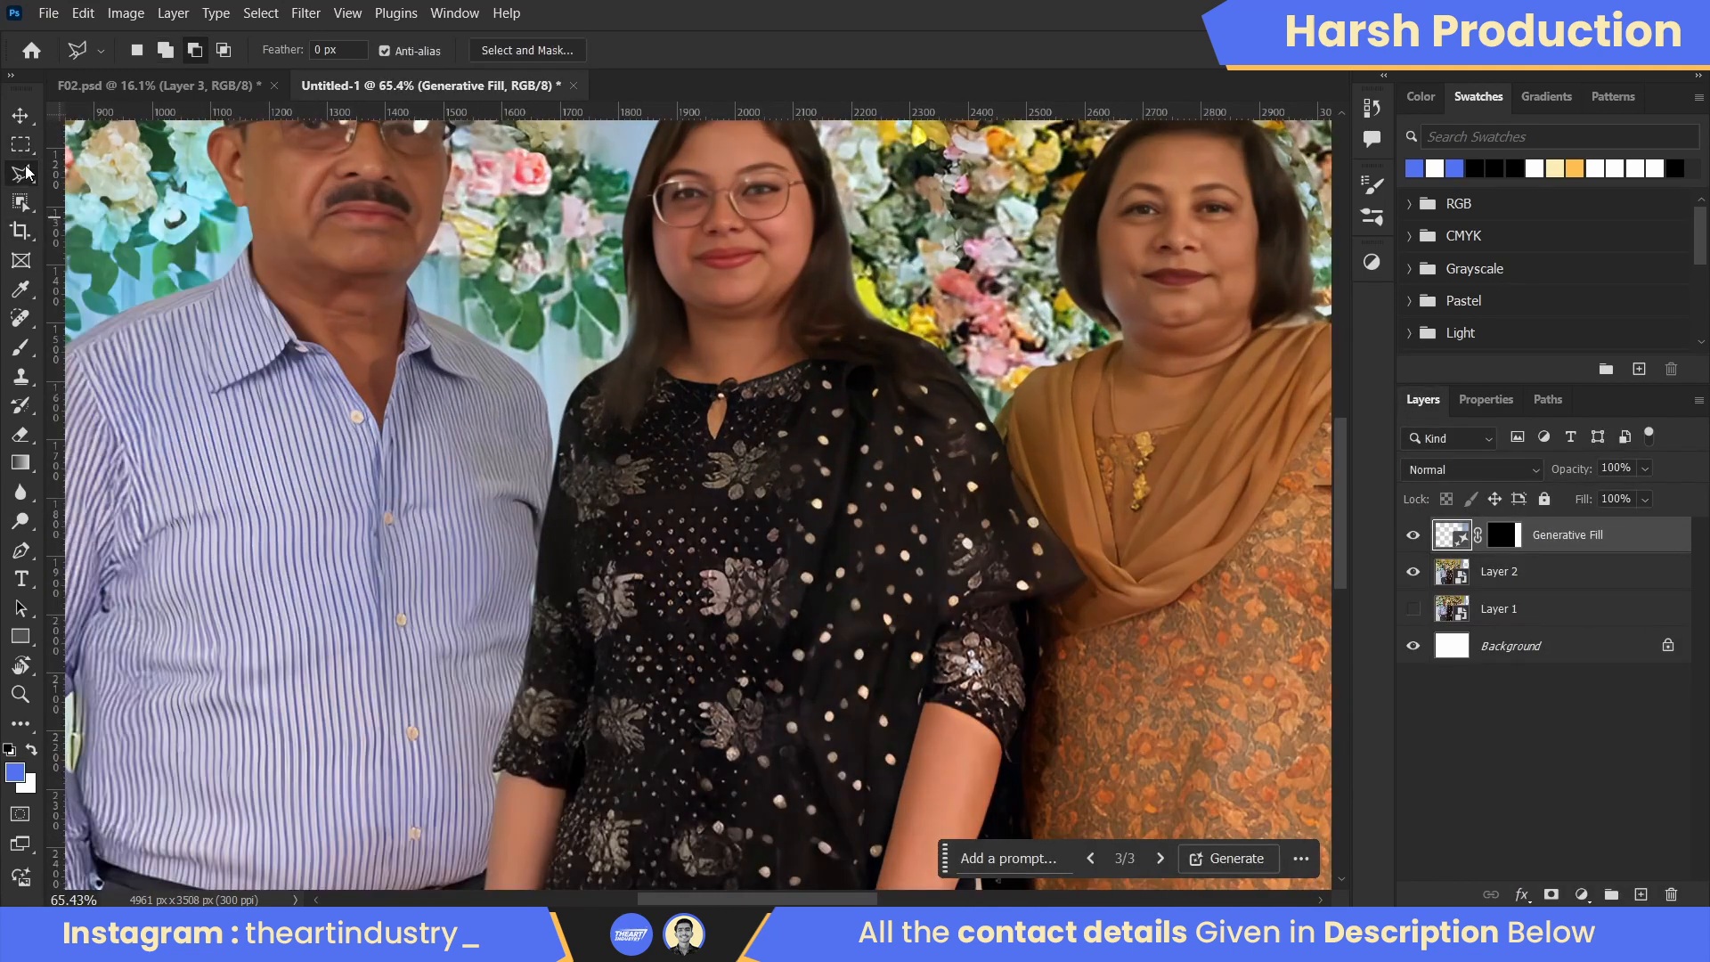
scroll(509, 529, "down", 2)
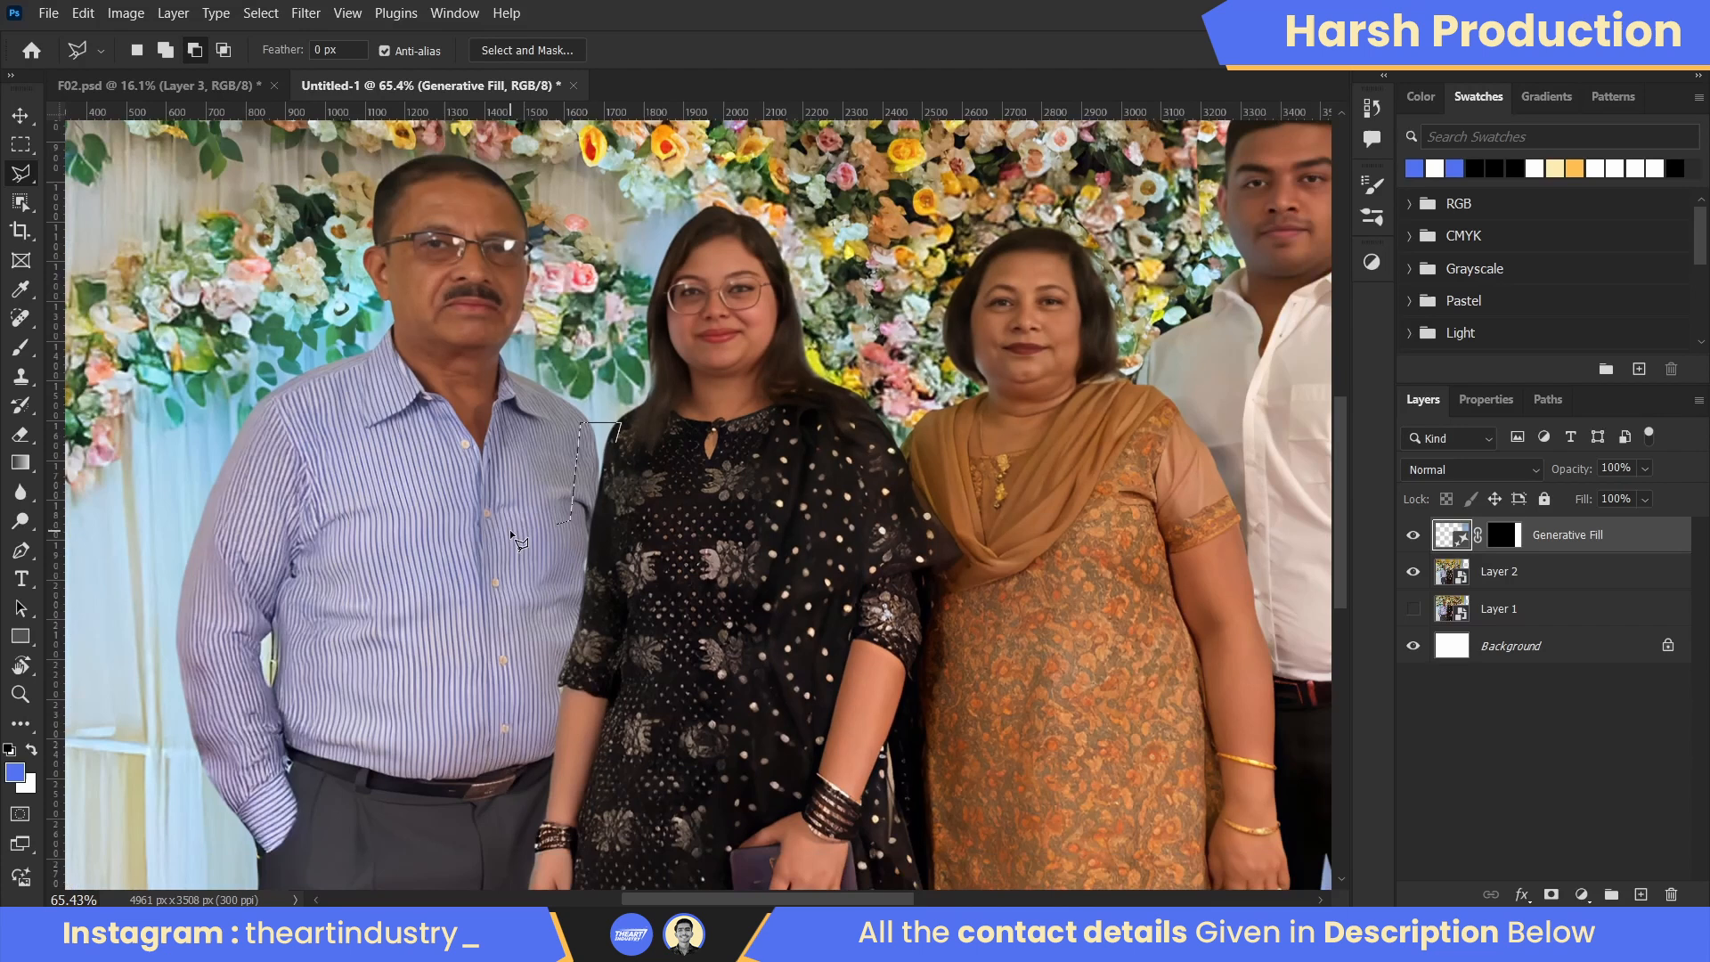
left_click(549, 688)
left_click(544, 760)
scroll(501, 815, "down", 5)
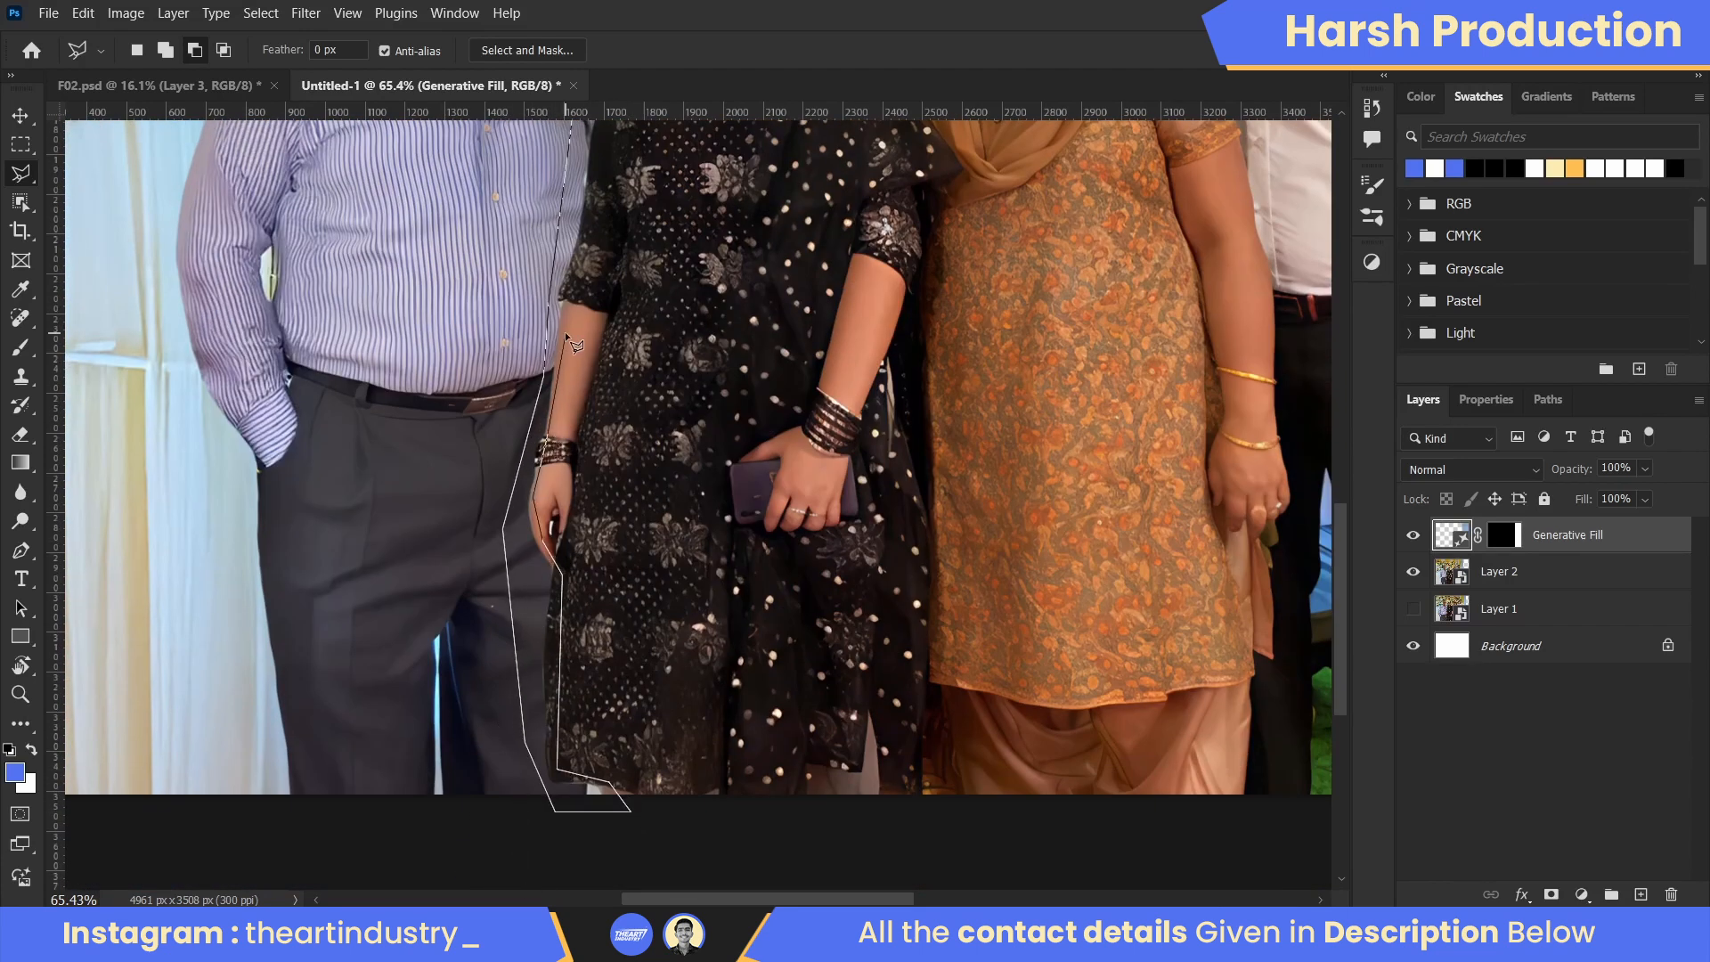
scroll(605, 204, "up", 5)
double_click(623, 432)
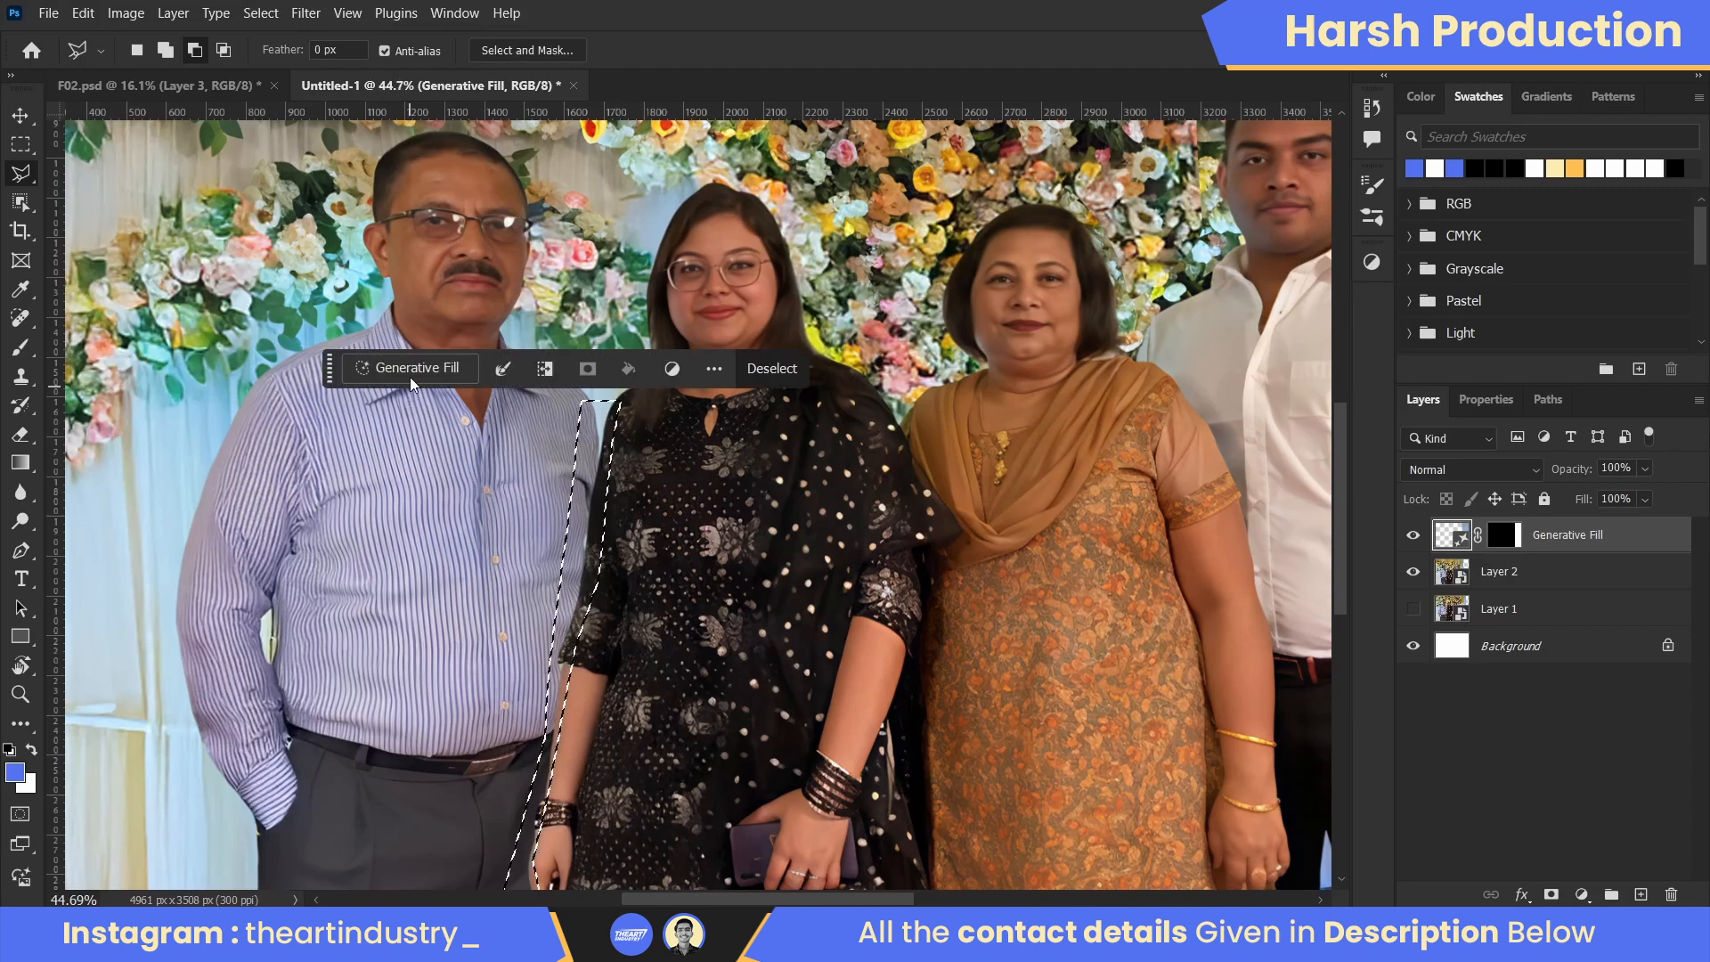
- Regenerate the outlined seam with Generative Fill without a prompt and check the woman's lowered hand
left_click(408, 368)
left_click(763, 367)
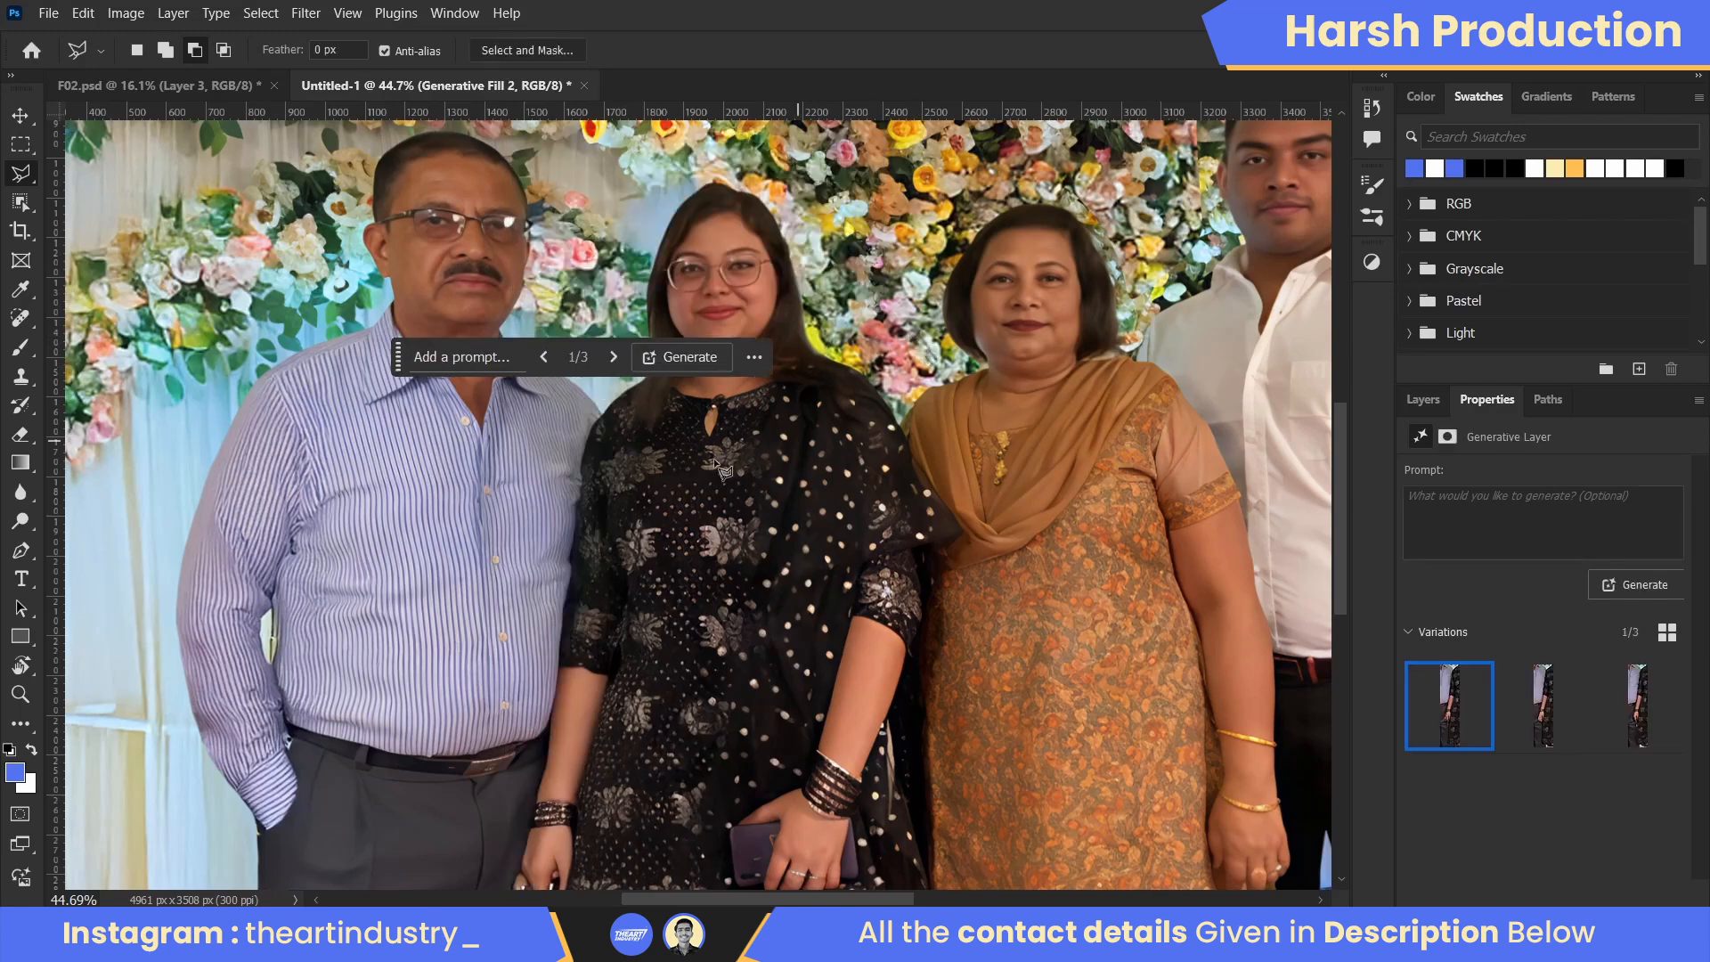
scroll(716, 463, "down", 4)
scroll(540, 472, "up", 20)
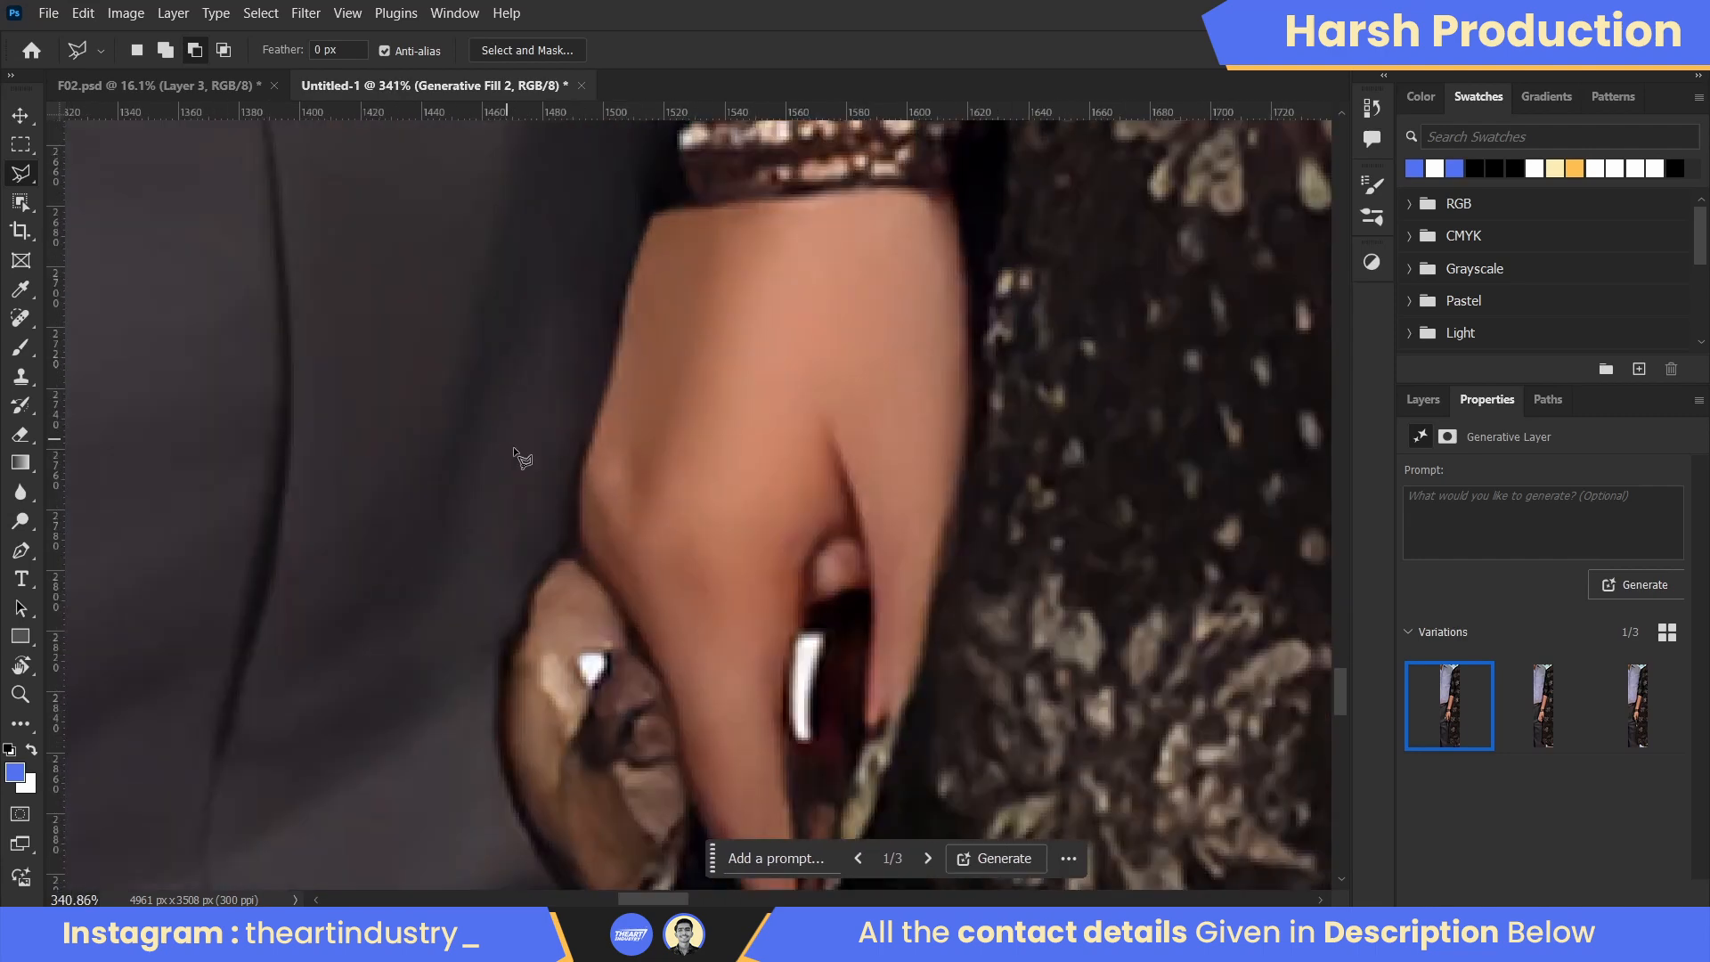
- Compare the seam fill variations around the woman's lowered hand and choose the third one
scroll(587, 470, "down", 4)
left_click(1568, 719)
scroll(819, 628, "down", 8)
left_click(1662, 720)
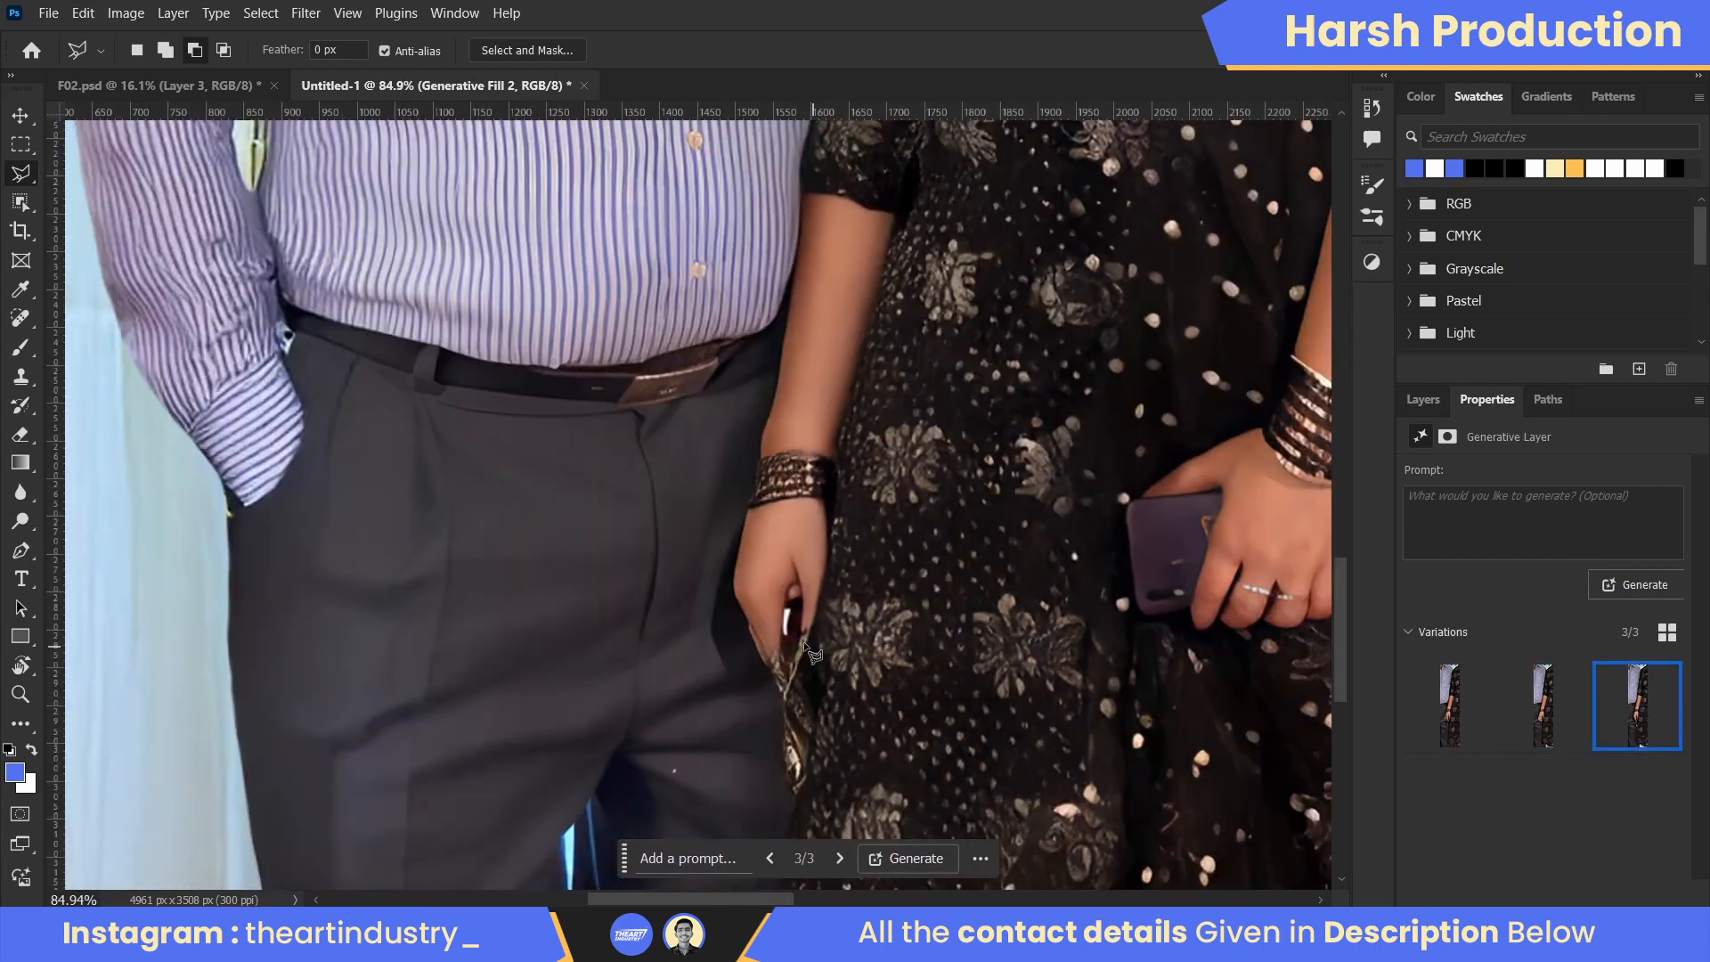
scroll(812, 655, "down", 6)
scroll(784, 624, "up", 6)
scroll(534, 426, "down", 5)
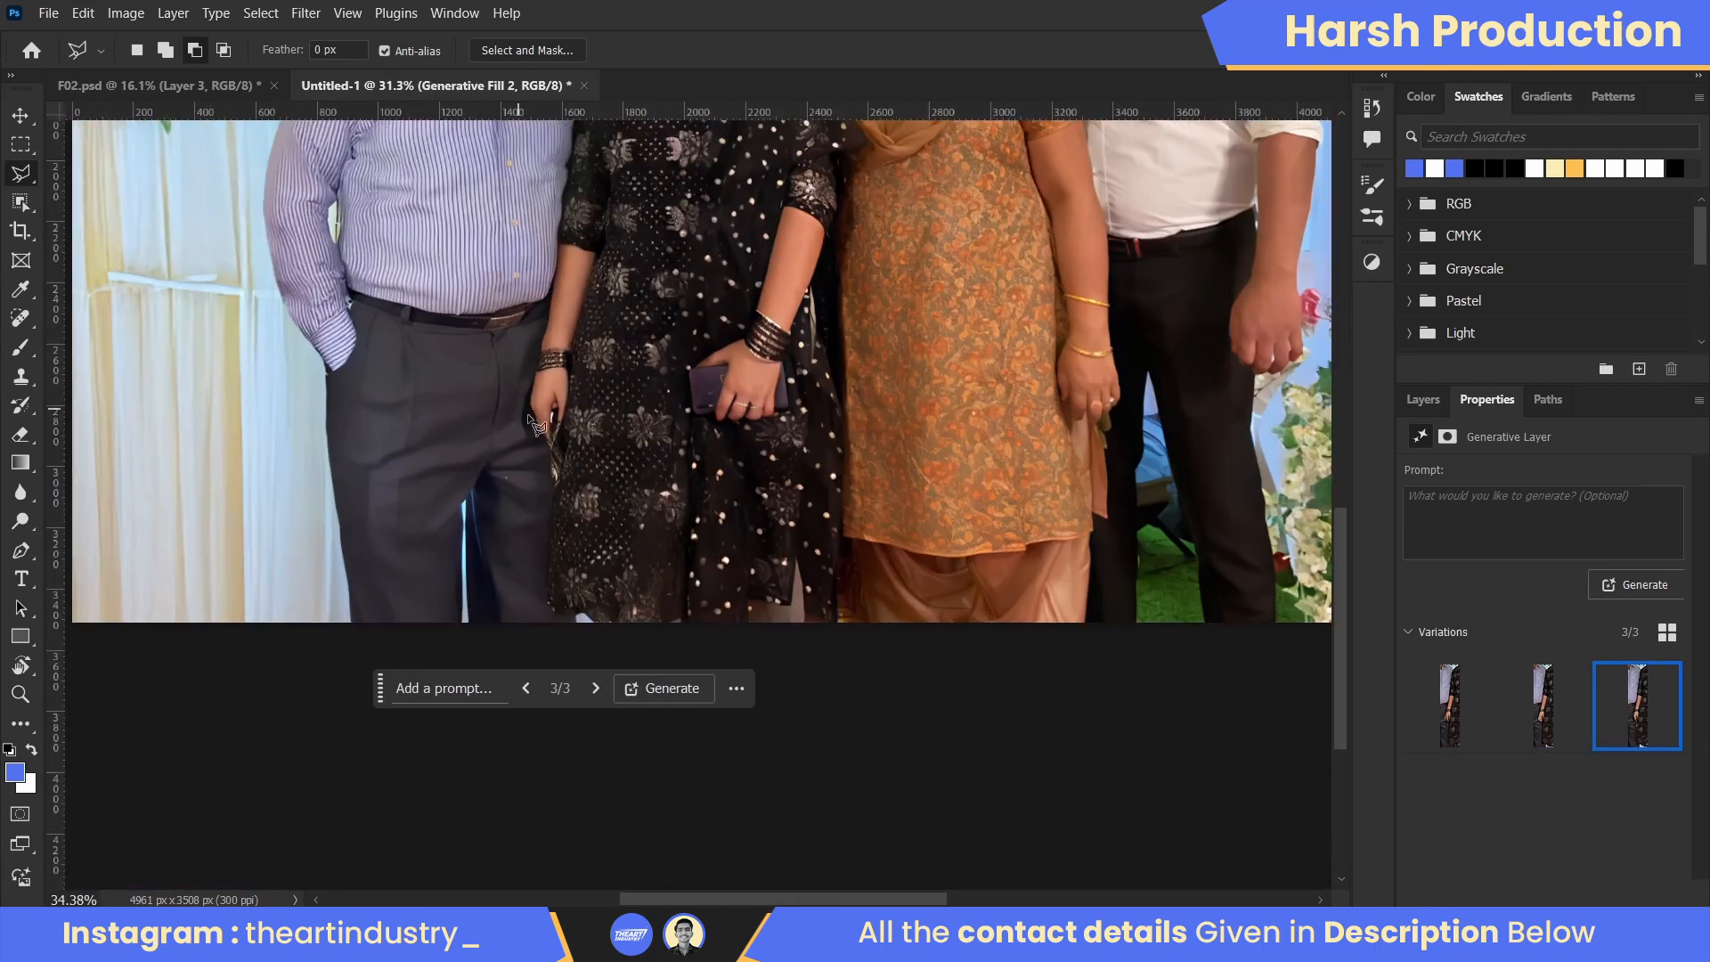
scroll(537, 426, "up", 2)
- Toggle the visibility of the Generative Fill 2 layer to compare the seam with and without the fill
left_click(1422, 399)
left_click(1411, 537)
left_click(1410, 539)
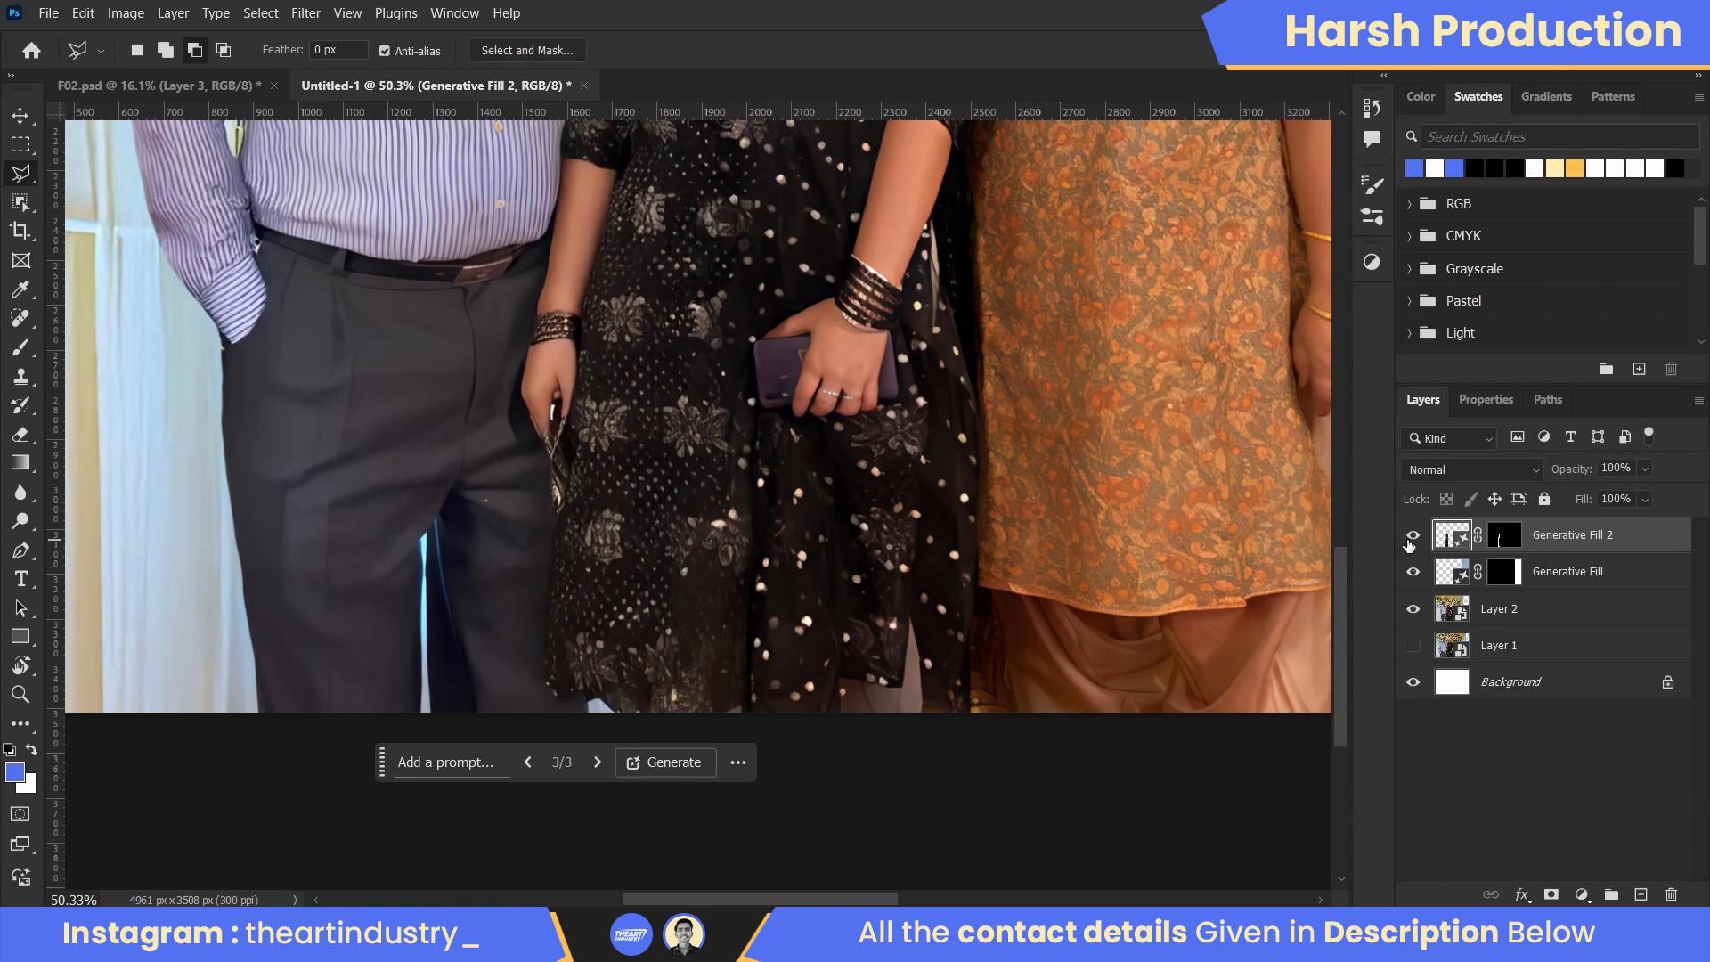
scroll(811, 684, "down", 2)
- Generate another set of variations for the Generative Fill 2 layer without a prompt
left_click(1486, 399)
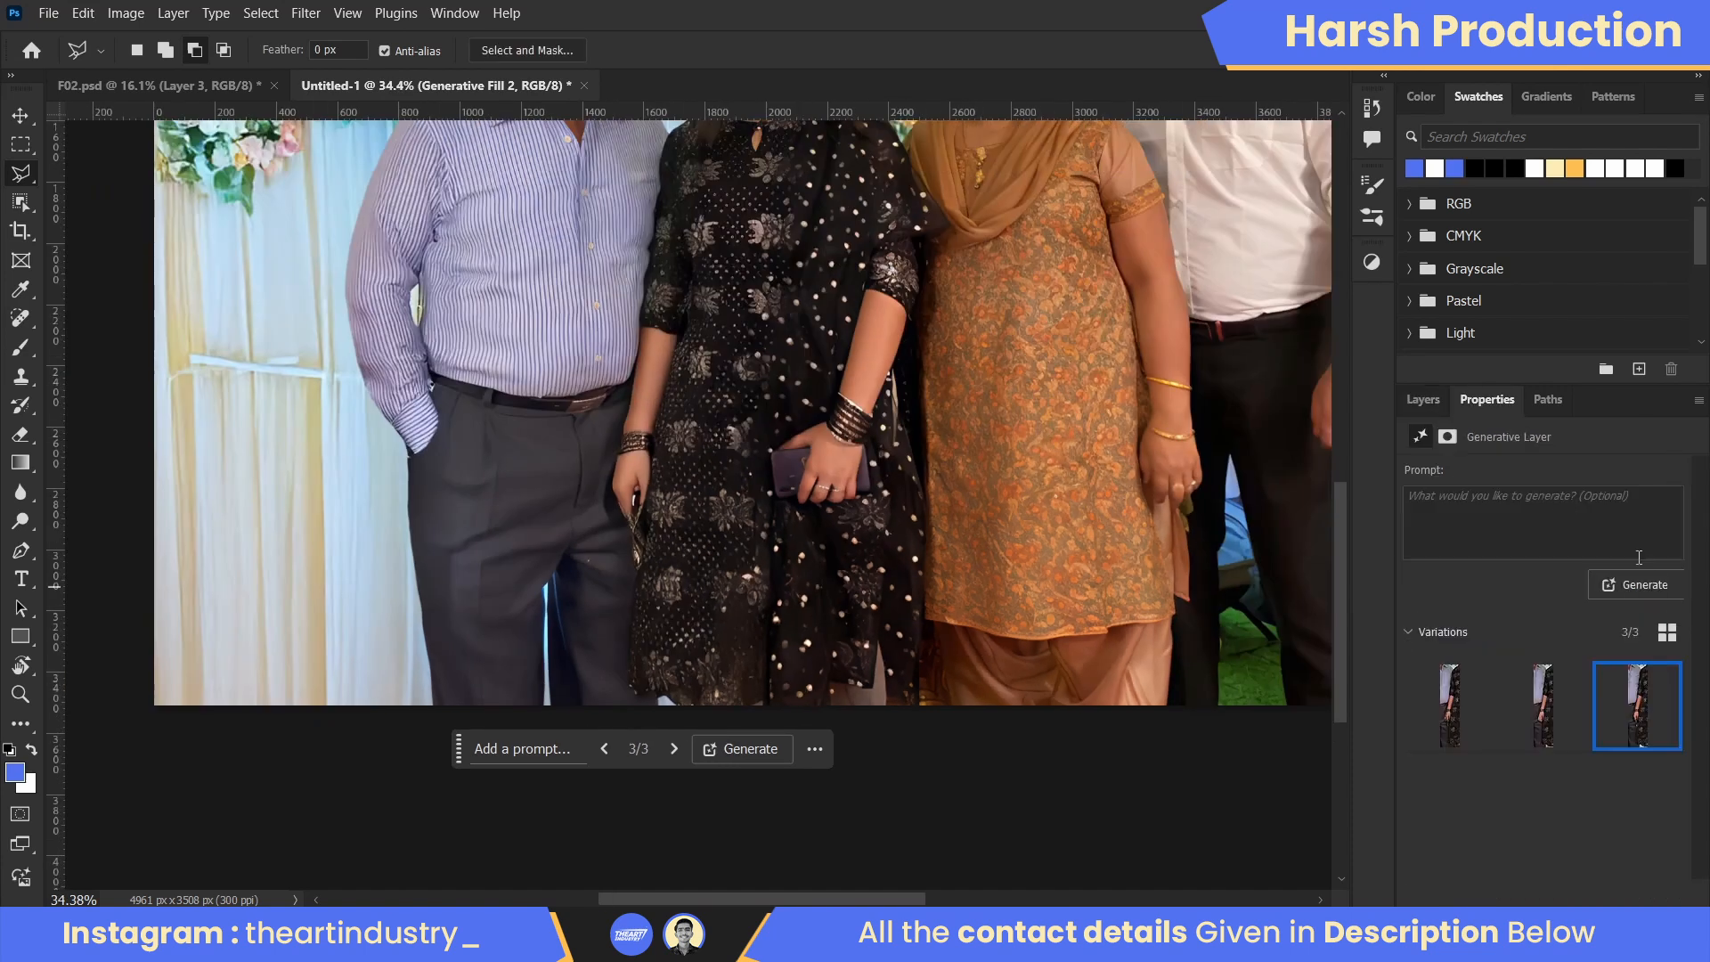
left_click(1671, 670)
left_click(1572, 692)
scroll(971, 529, "down", 4)
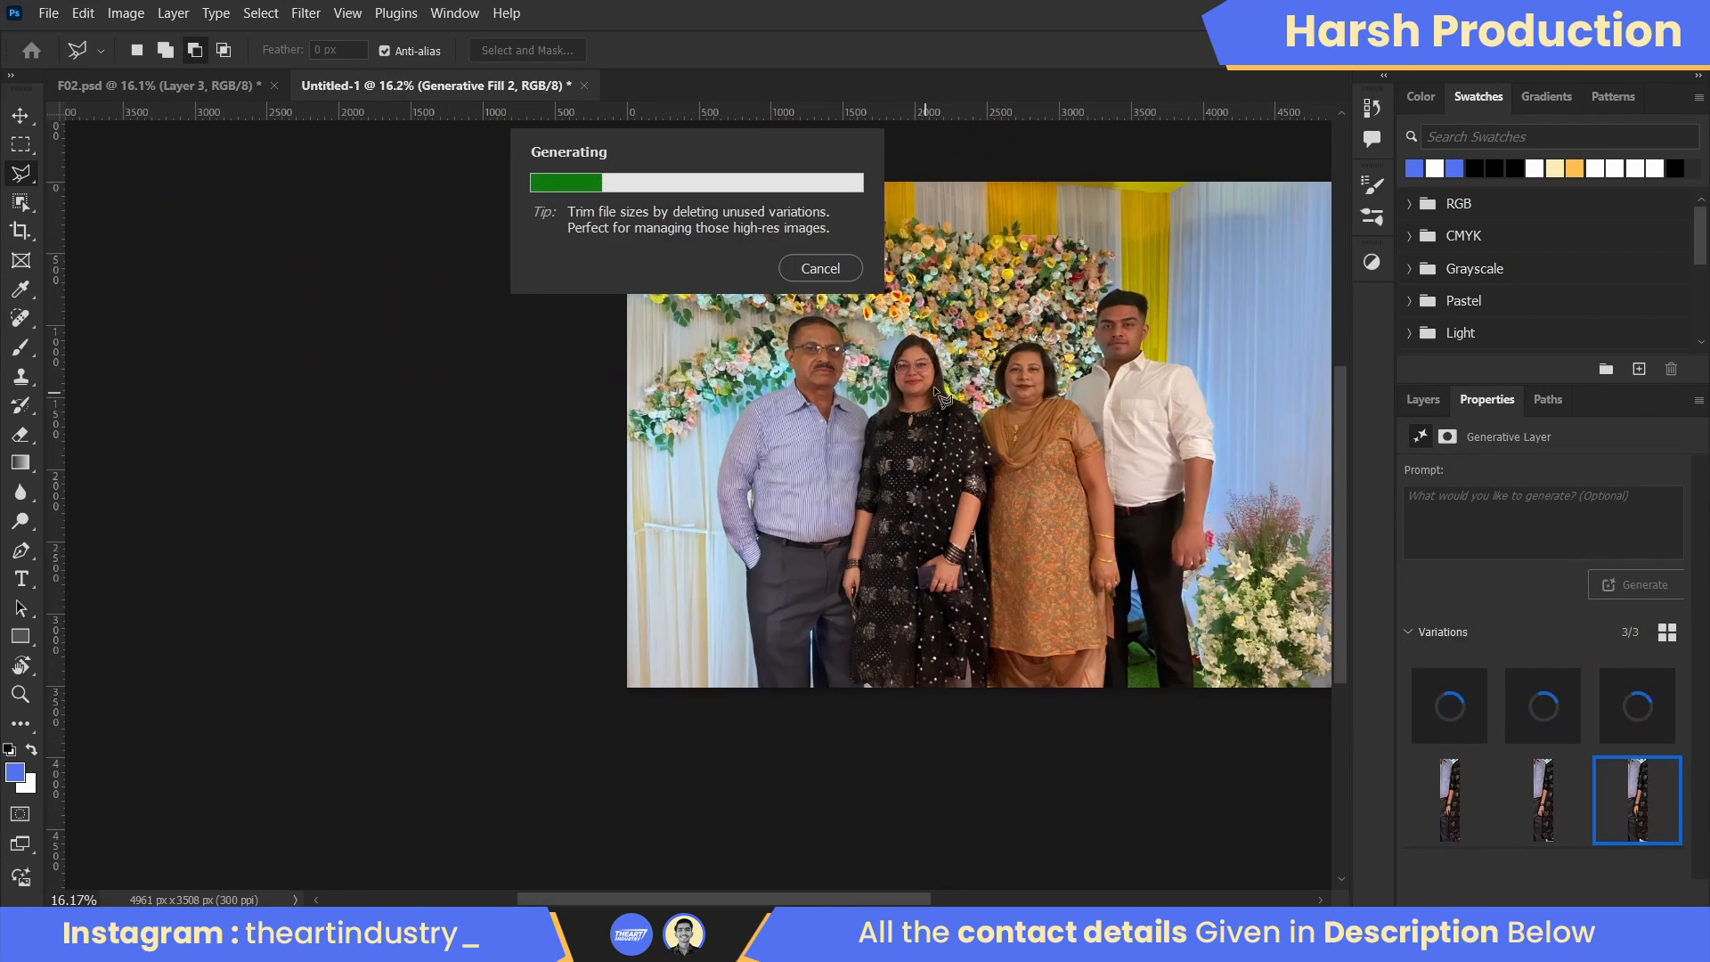
scroll(937, 392, "up", 3)
scroll(899, 454, "down", 1)
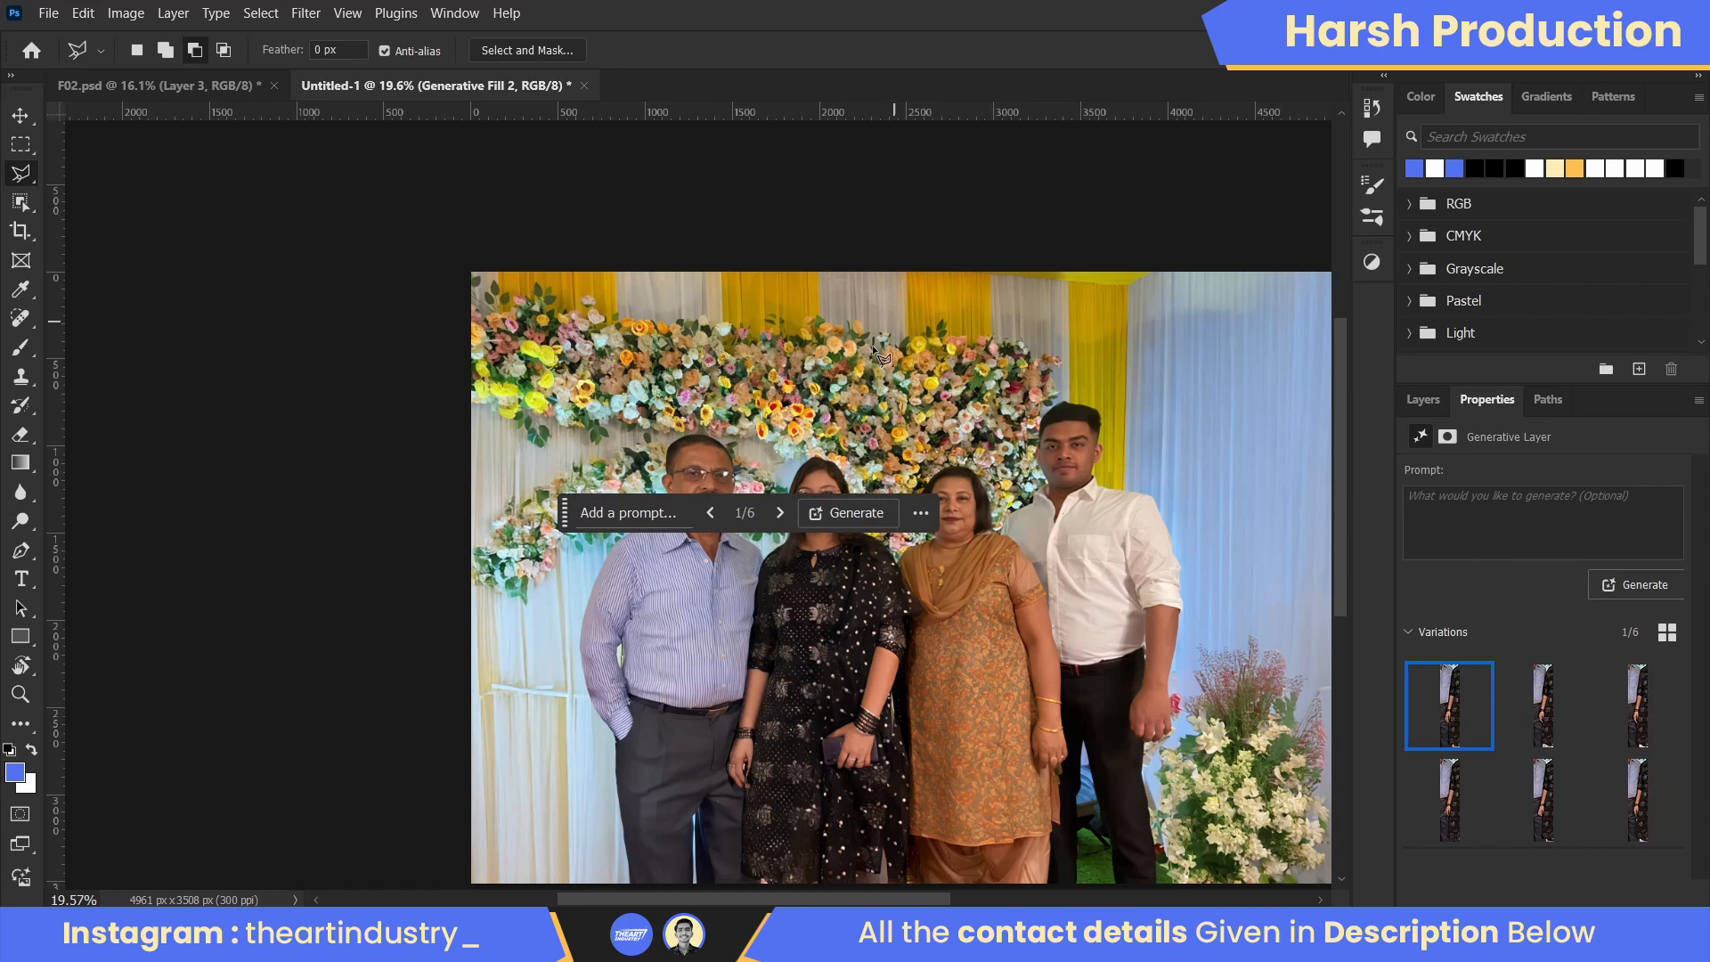
- Examine the first three variations of the regenerated seam, focusing on the hand and the shoulder area
scroll(740, 673, "up", 3)
scroll(748, 659, "down", 2)
scroll(782, 644, "up", 7)
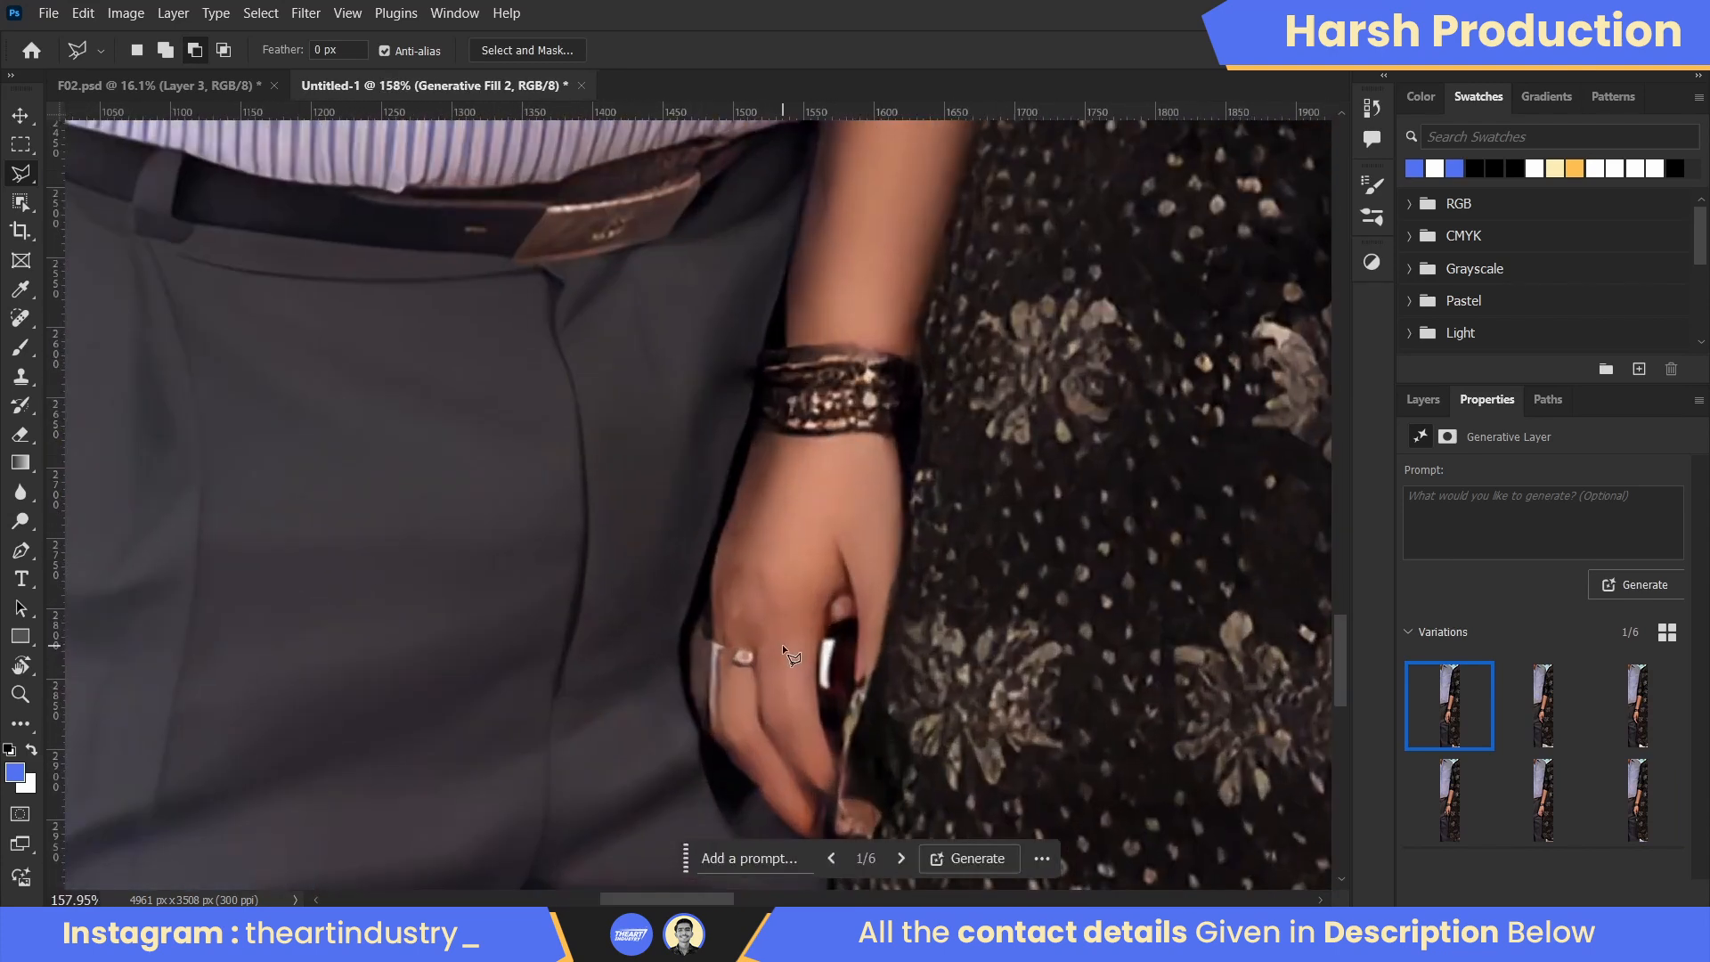
scroll(782, 644, "down", 3)
left_click(1544, 706)
scroll(976, 621, "down", 4)
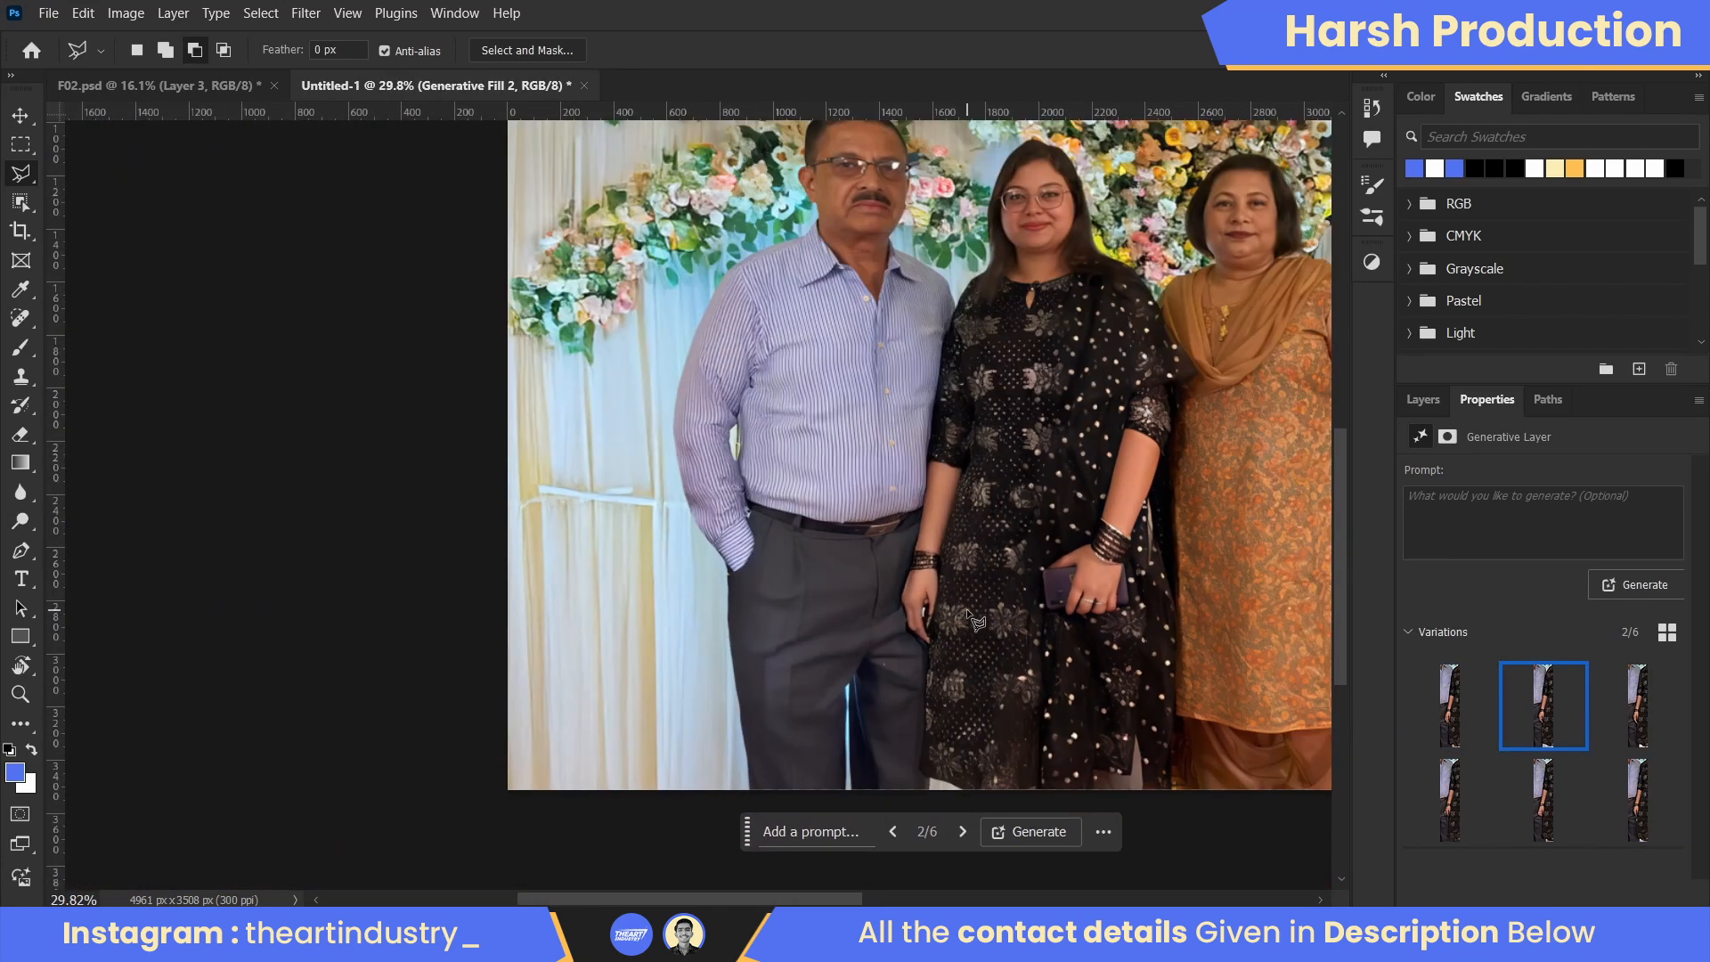
scroll(975, 621, "up", 2)
left_click(1637, 706)
scroll(988, 730, "down", 2)
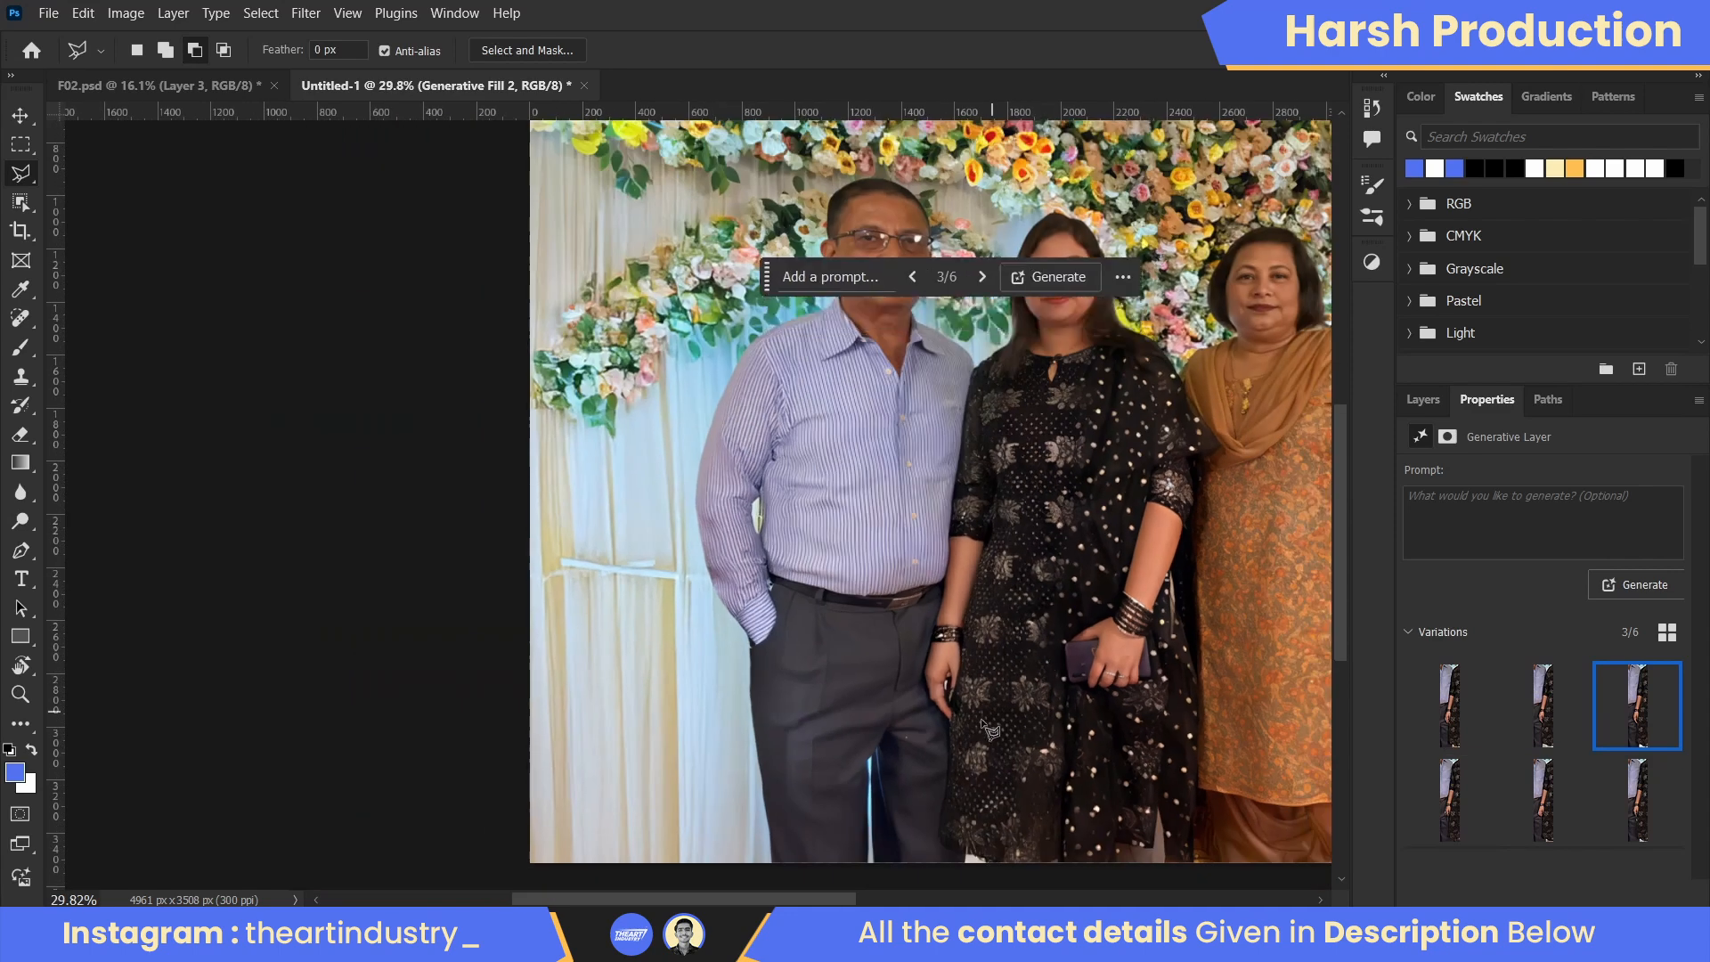
scroll(988, 731, "up", 4)
scroll(980, 713, "down", 5)
scroll(969, 481, "up", 2)
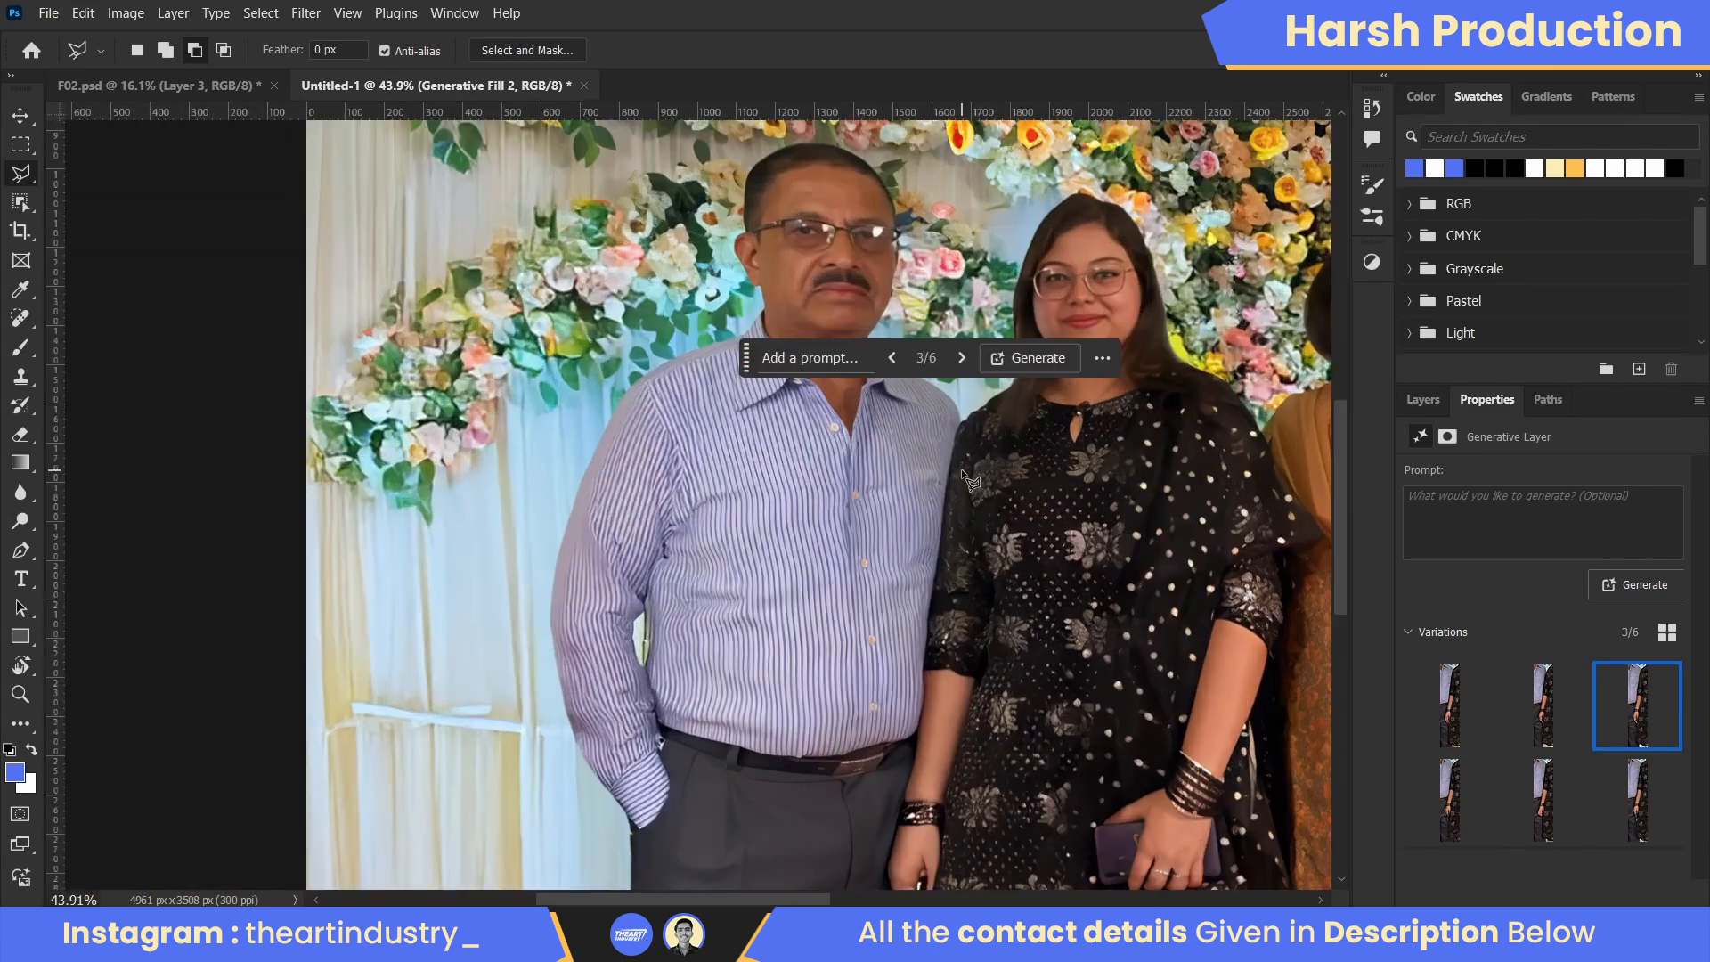
- Compare the first variation with the sixth and select the sixth for the seam fill
scroll(967, 481, "up", 2)
left_click(1450, 705)
scroll(1145, 649, "down", 2)
left_click(1635, 793)
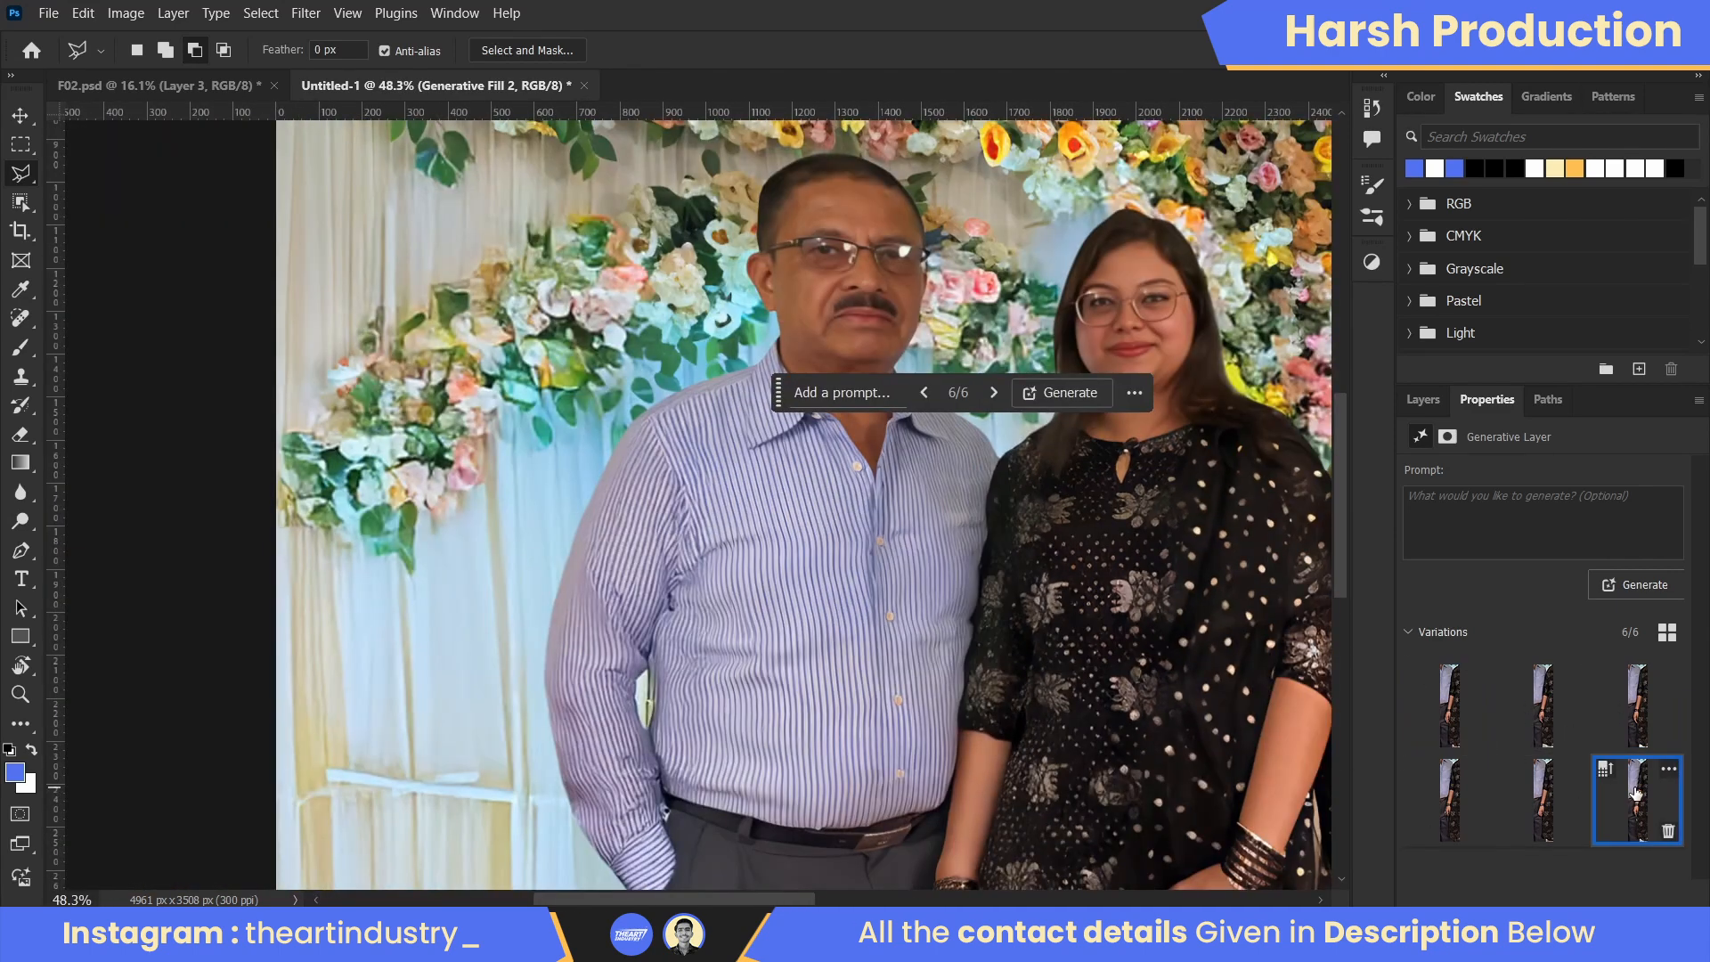
scroll(979, 503, "down", 3)
scroll(1055, 784, "up", 3)
scroll(979, 503, "down", 5)
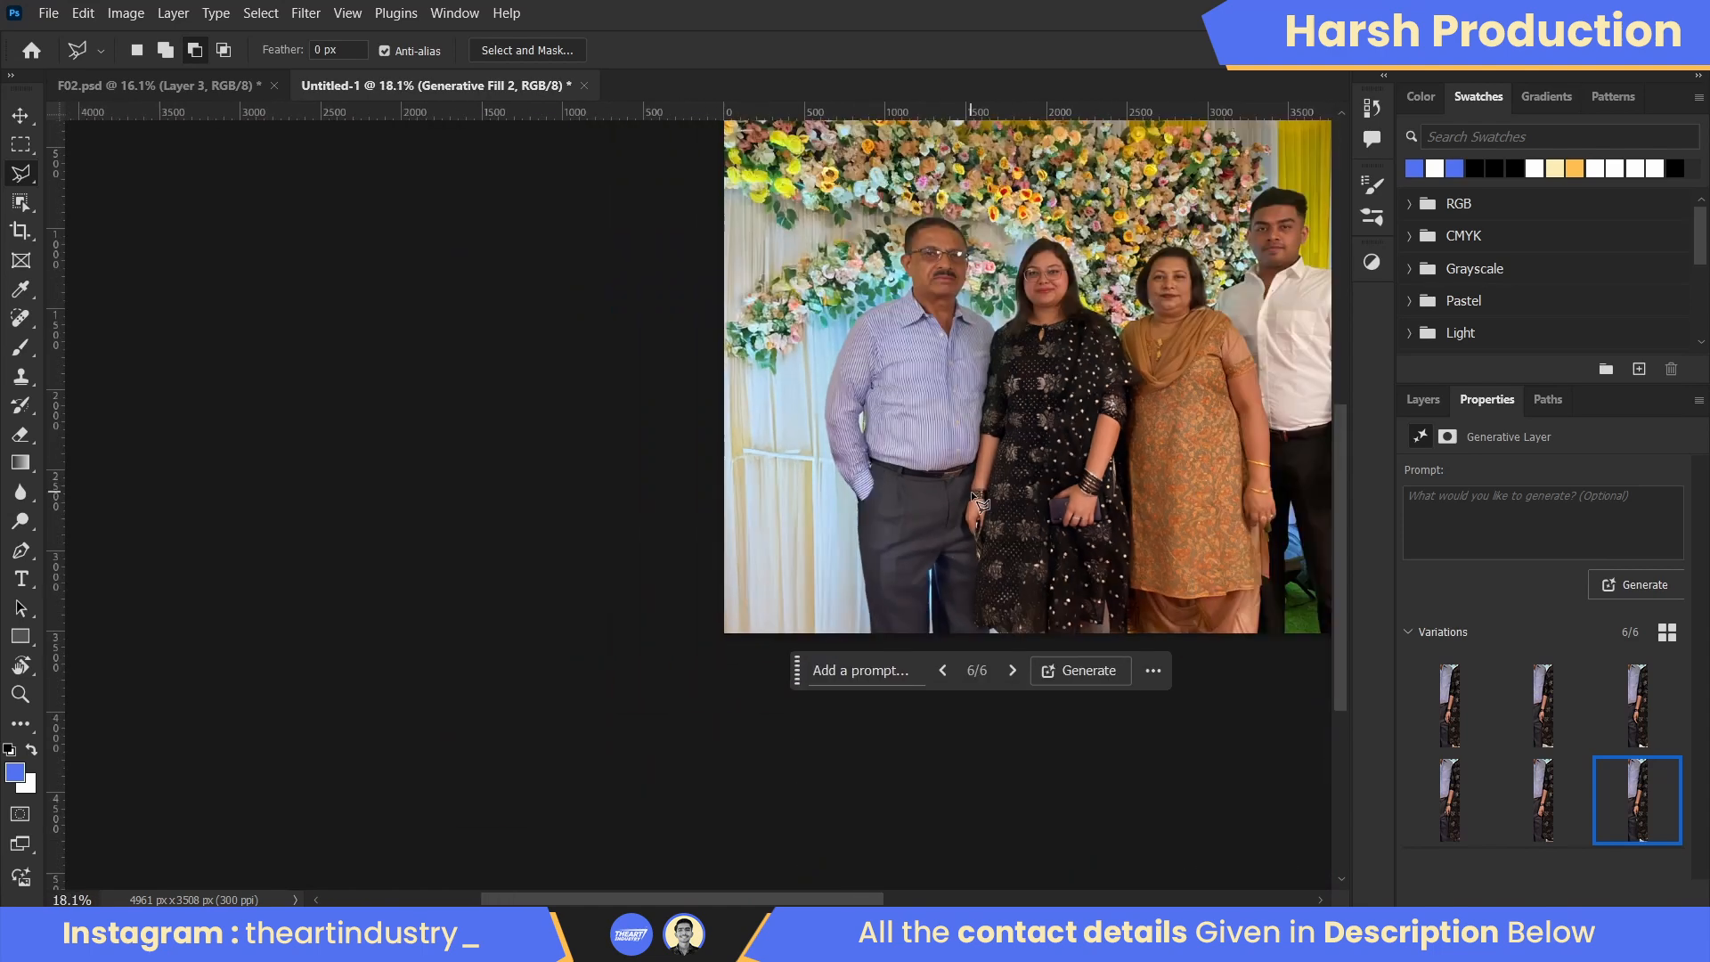
- Inspect the composite for flaws around the lowered hands, the seam between the man and woman, and the flowers beside the young man
scroll(980, 504, "down", 2)
scroll(1131, 531, "up", 7)
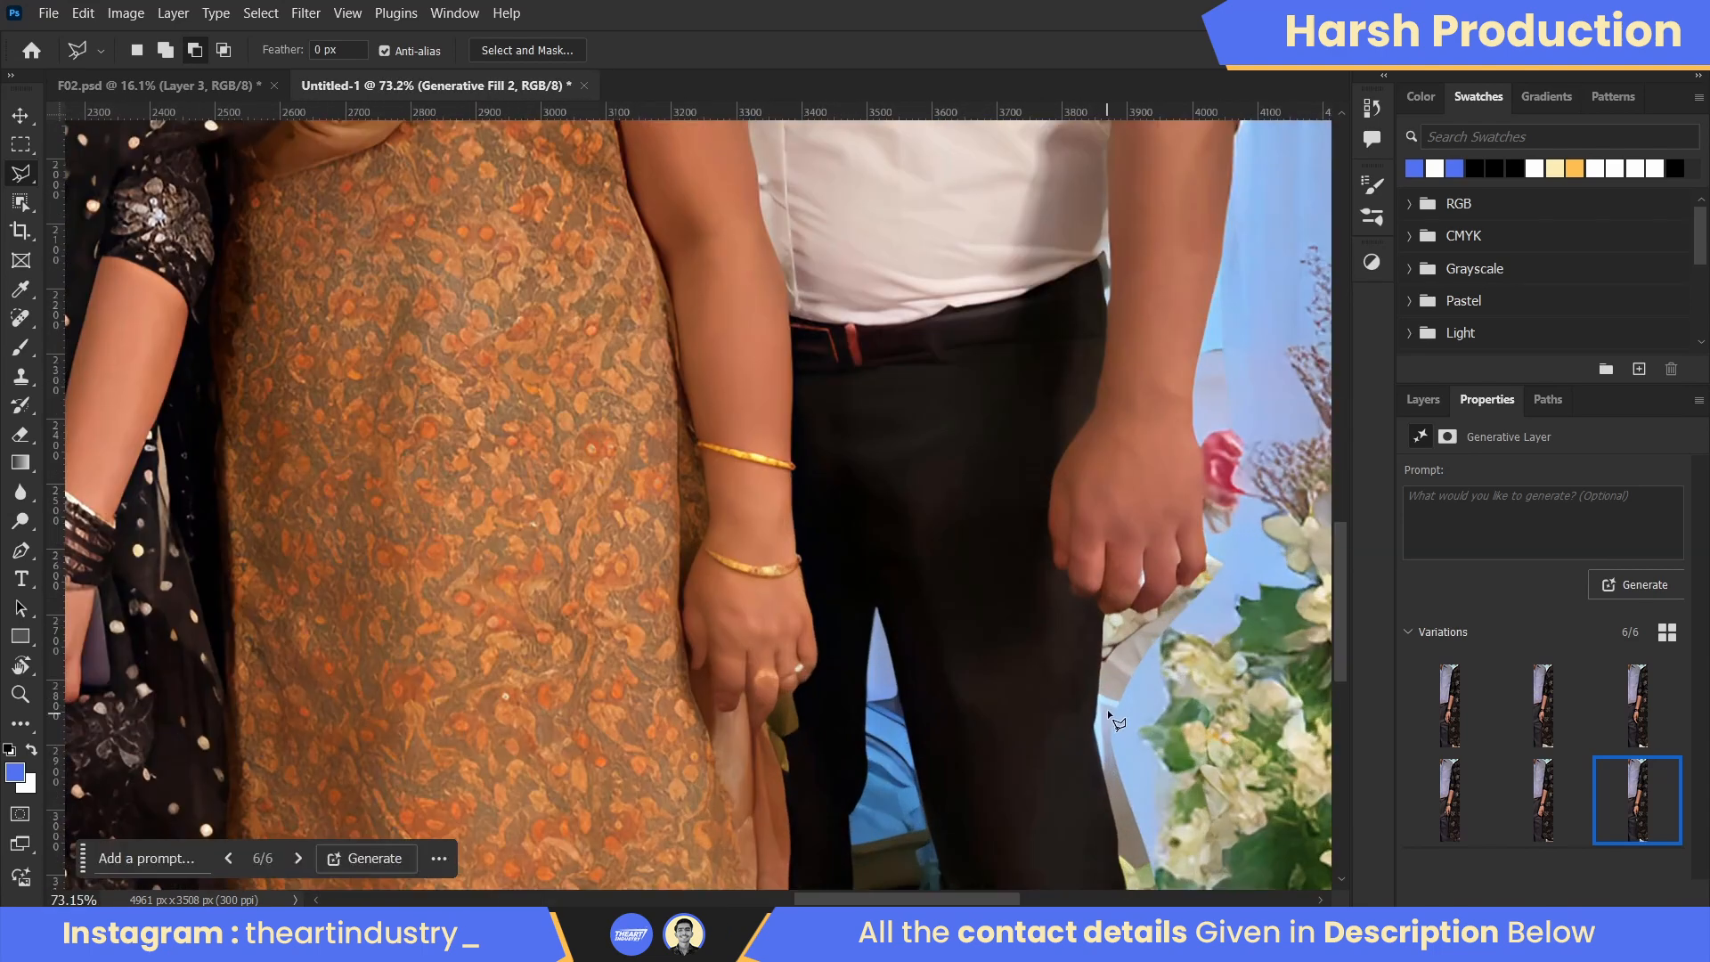
scroll(1108, 709, "up", 1)
left_click(1421, 399)
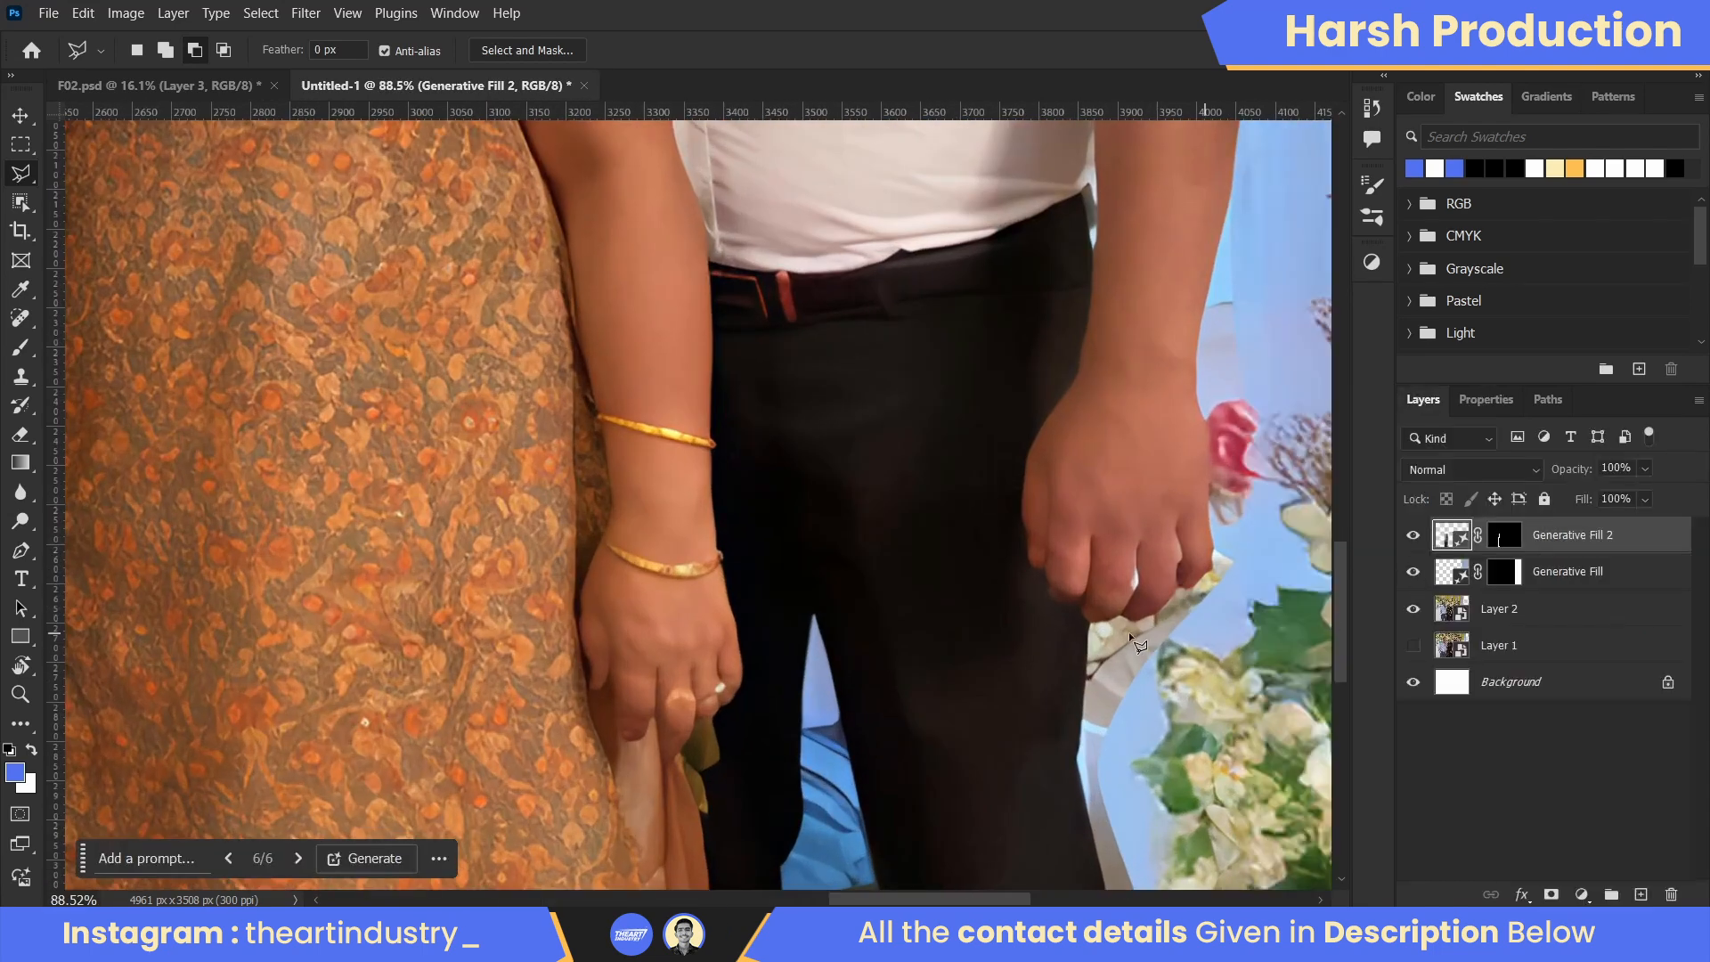
scroll(1099, 608, "down", 5)
scroll(708, 658, "up", 6)
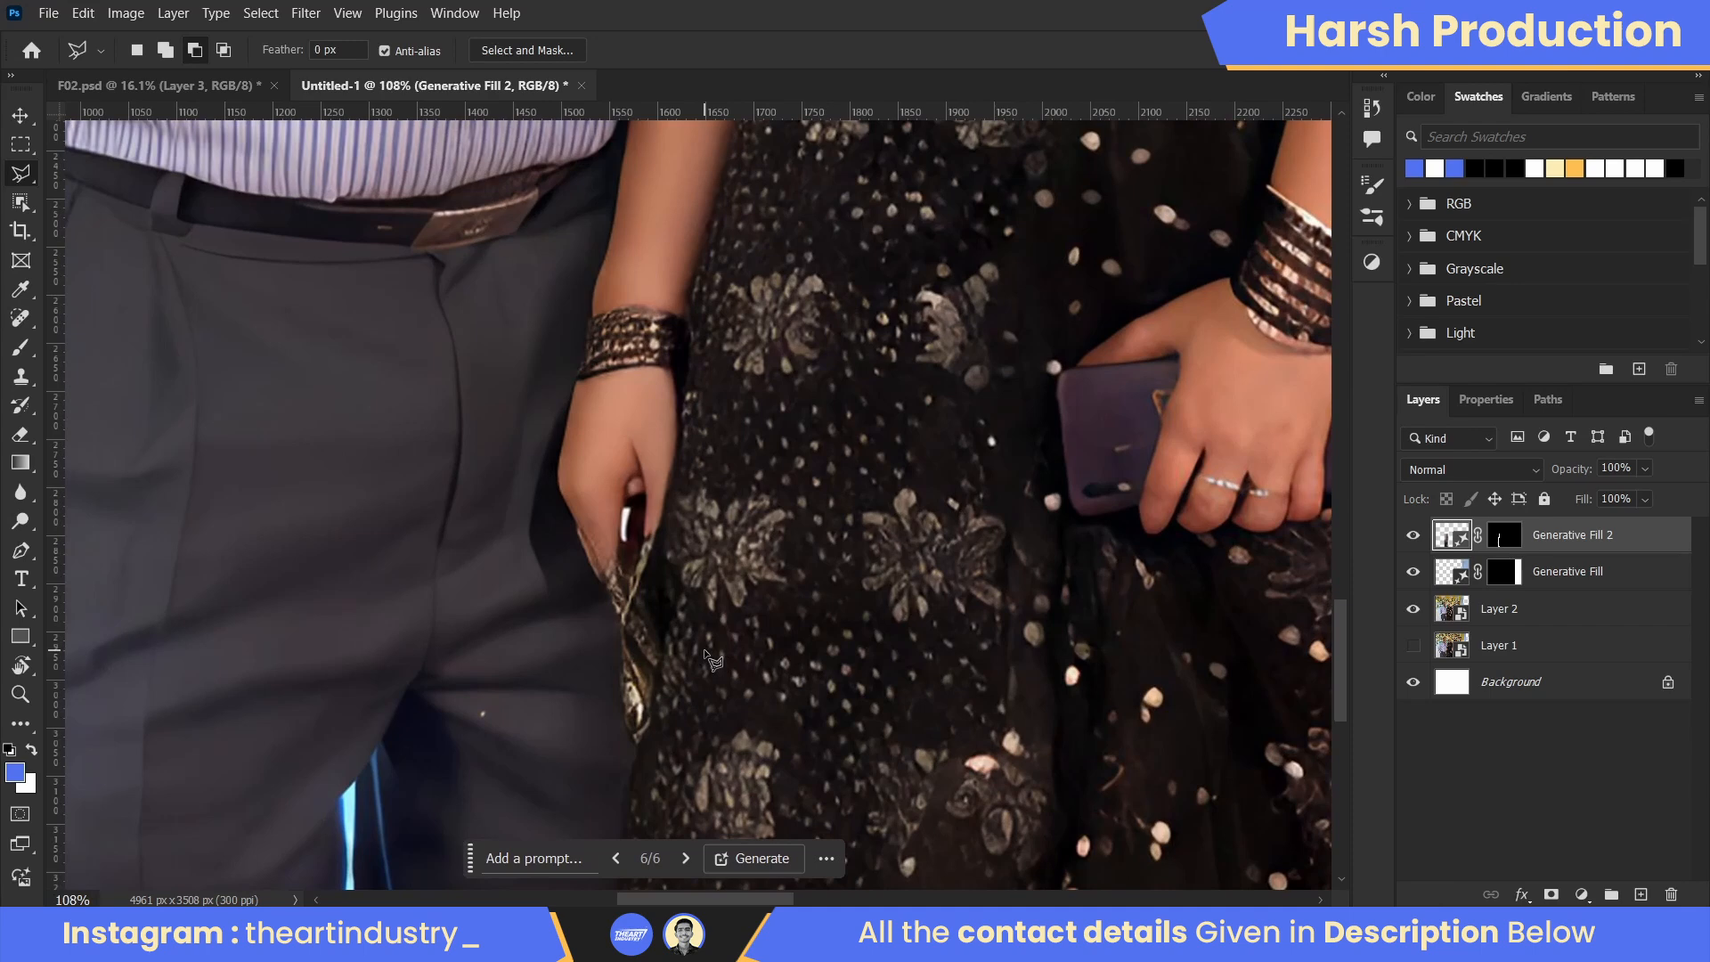
scroll(704, 649, "down", 7)
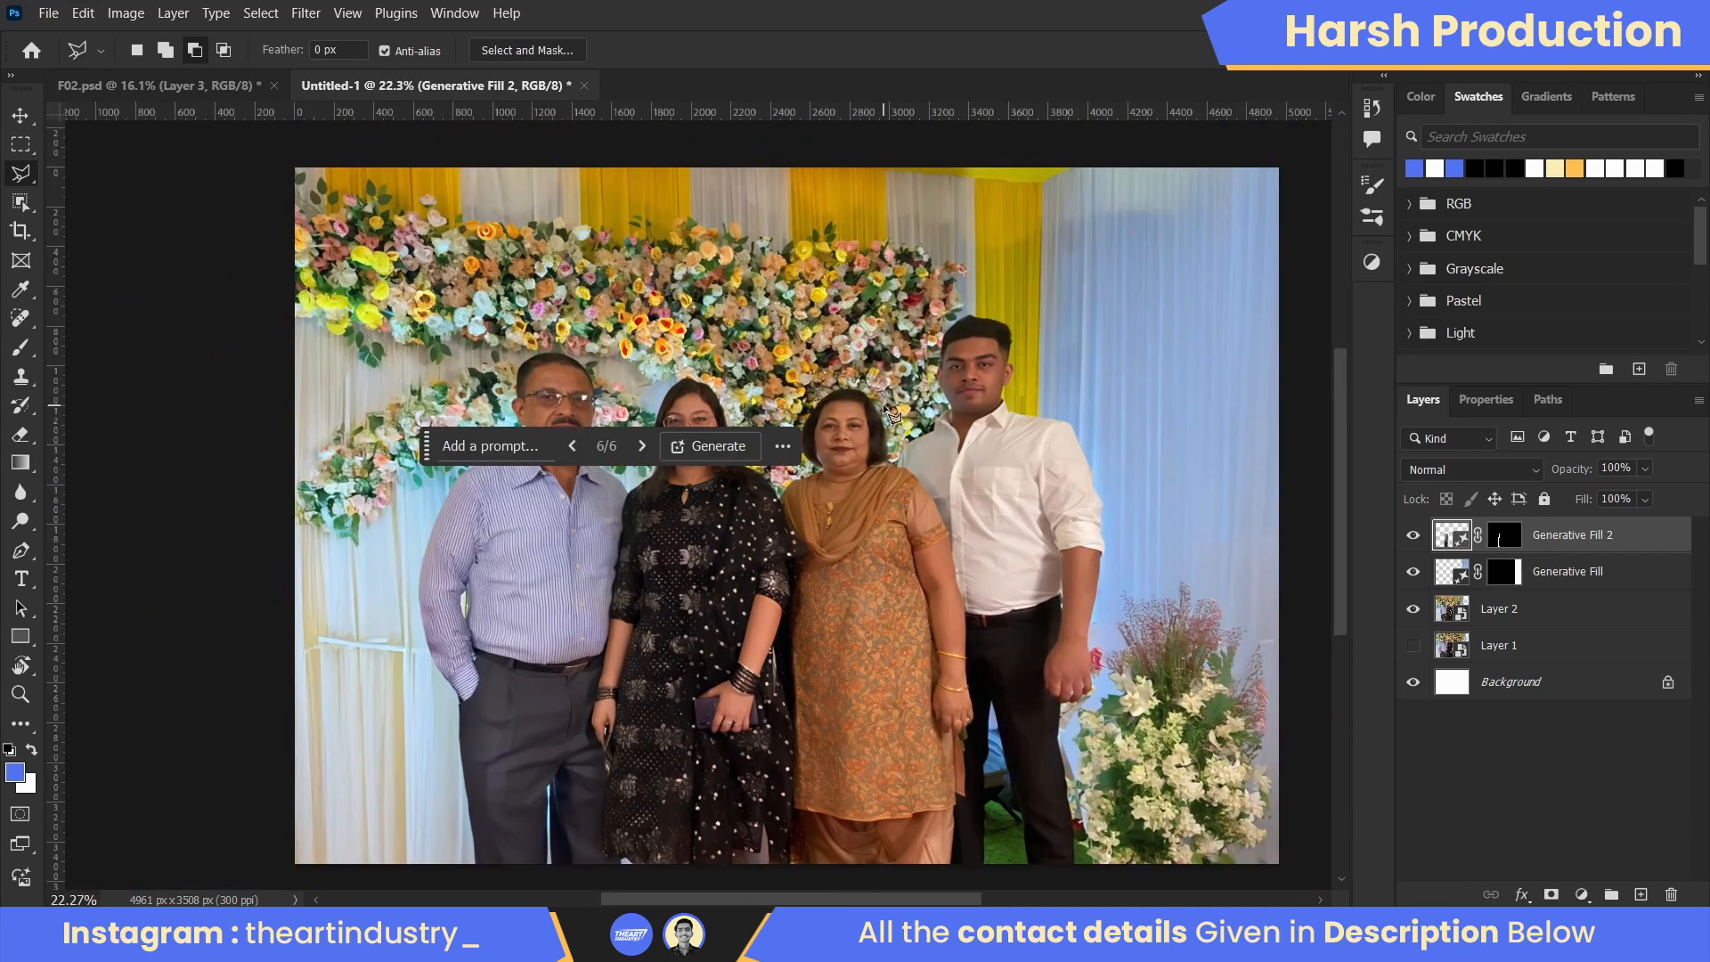
scroll(884, 404, "up", 6)
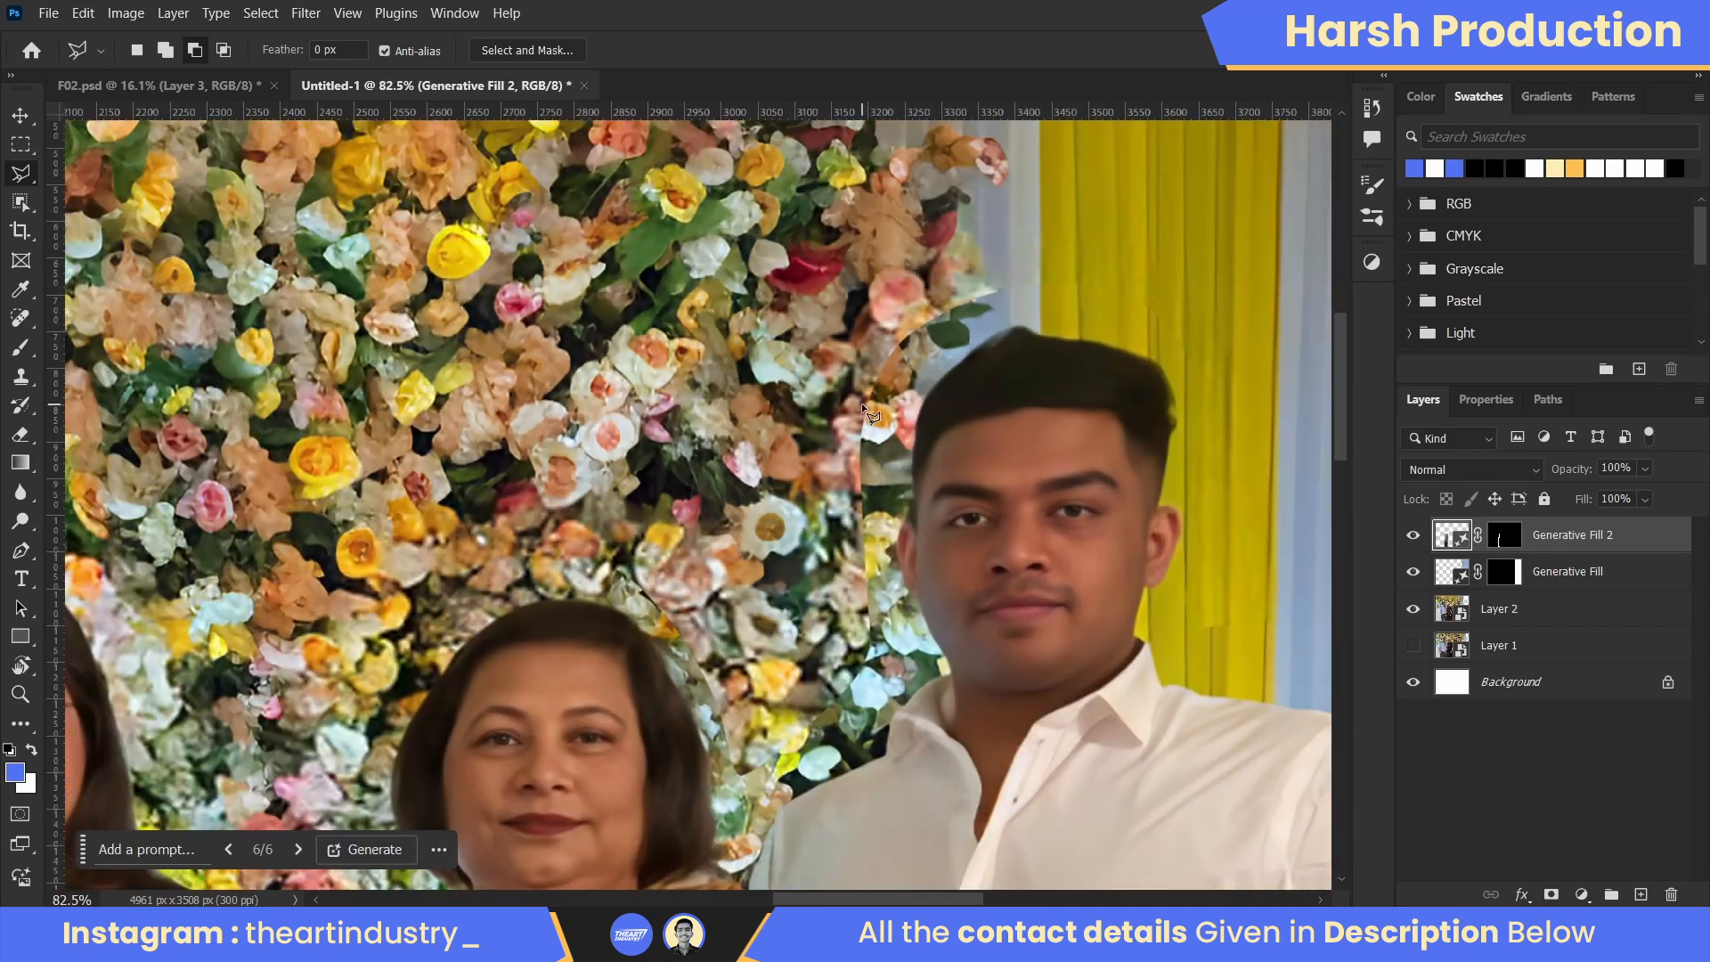
scroll(862, 403, "down", 4)
scroll(868, 381, "up", 6)
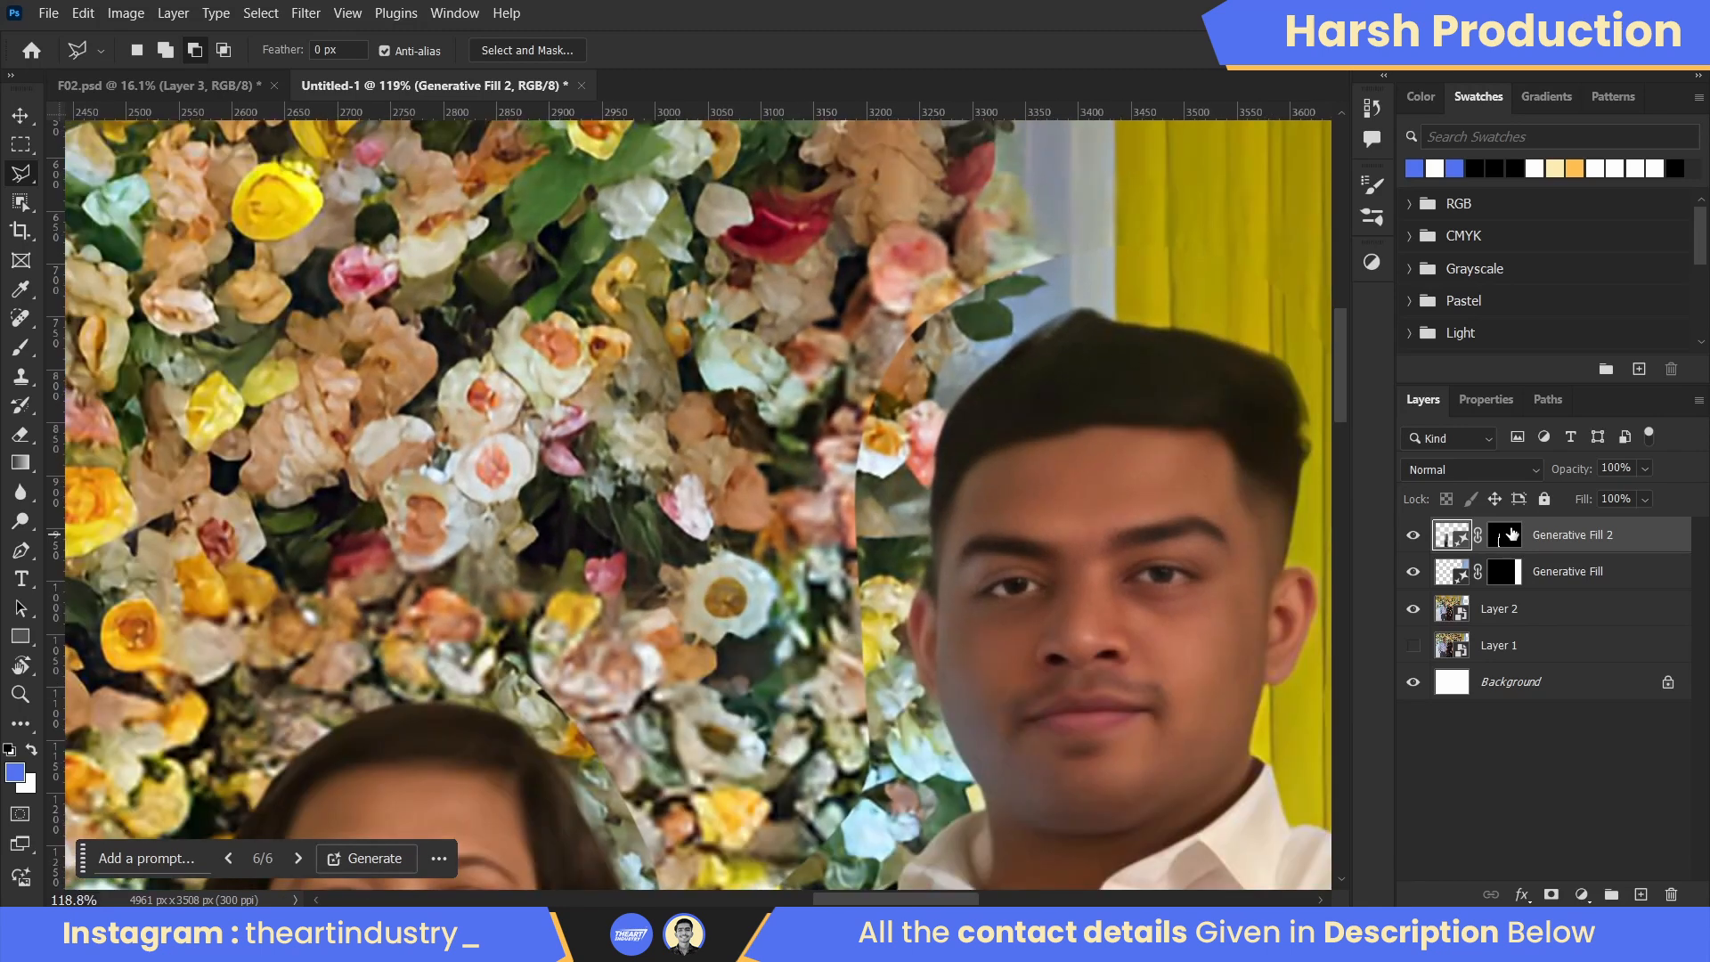
left_click(1508, 613)
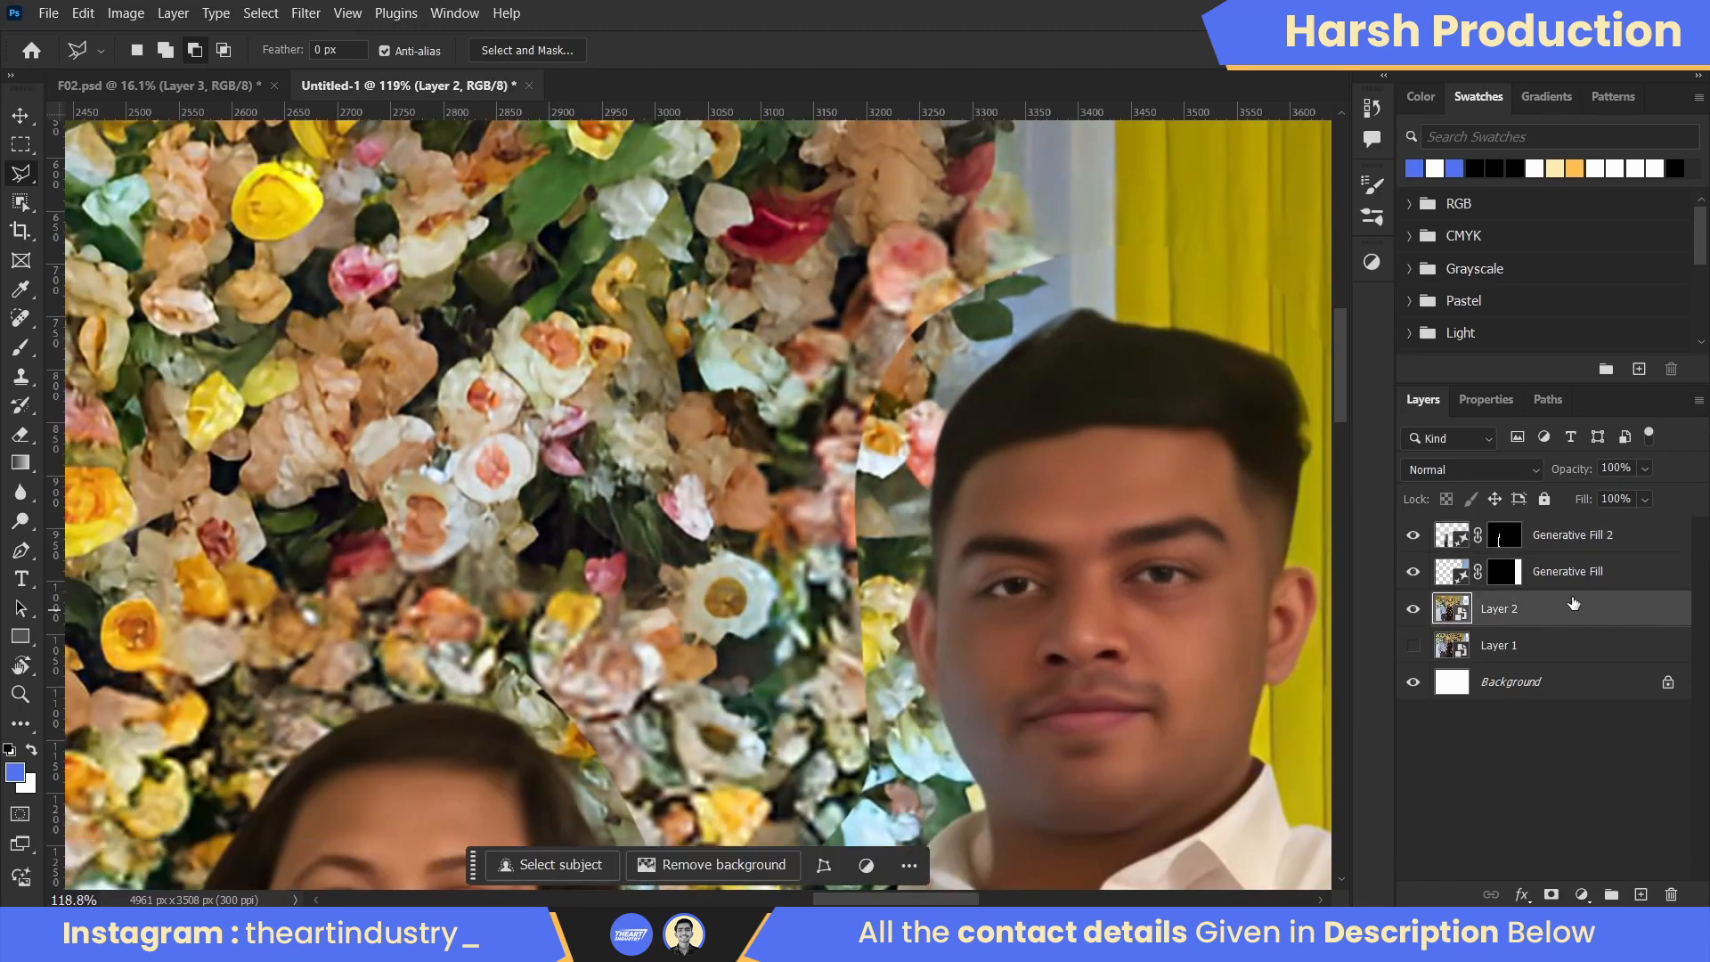
scroll(1013, 440, "down", 6)
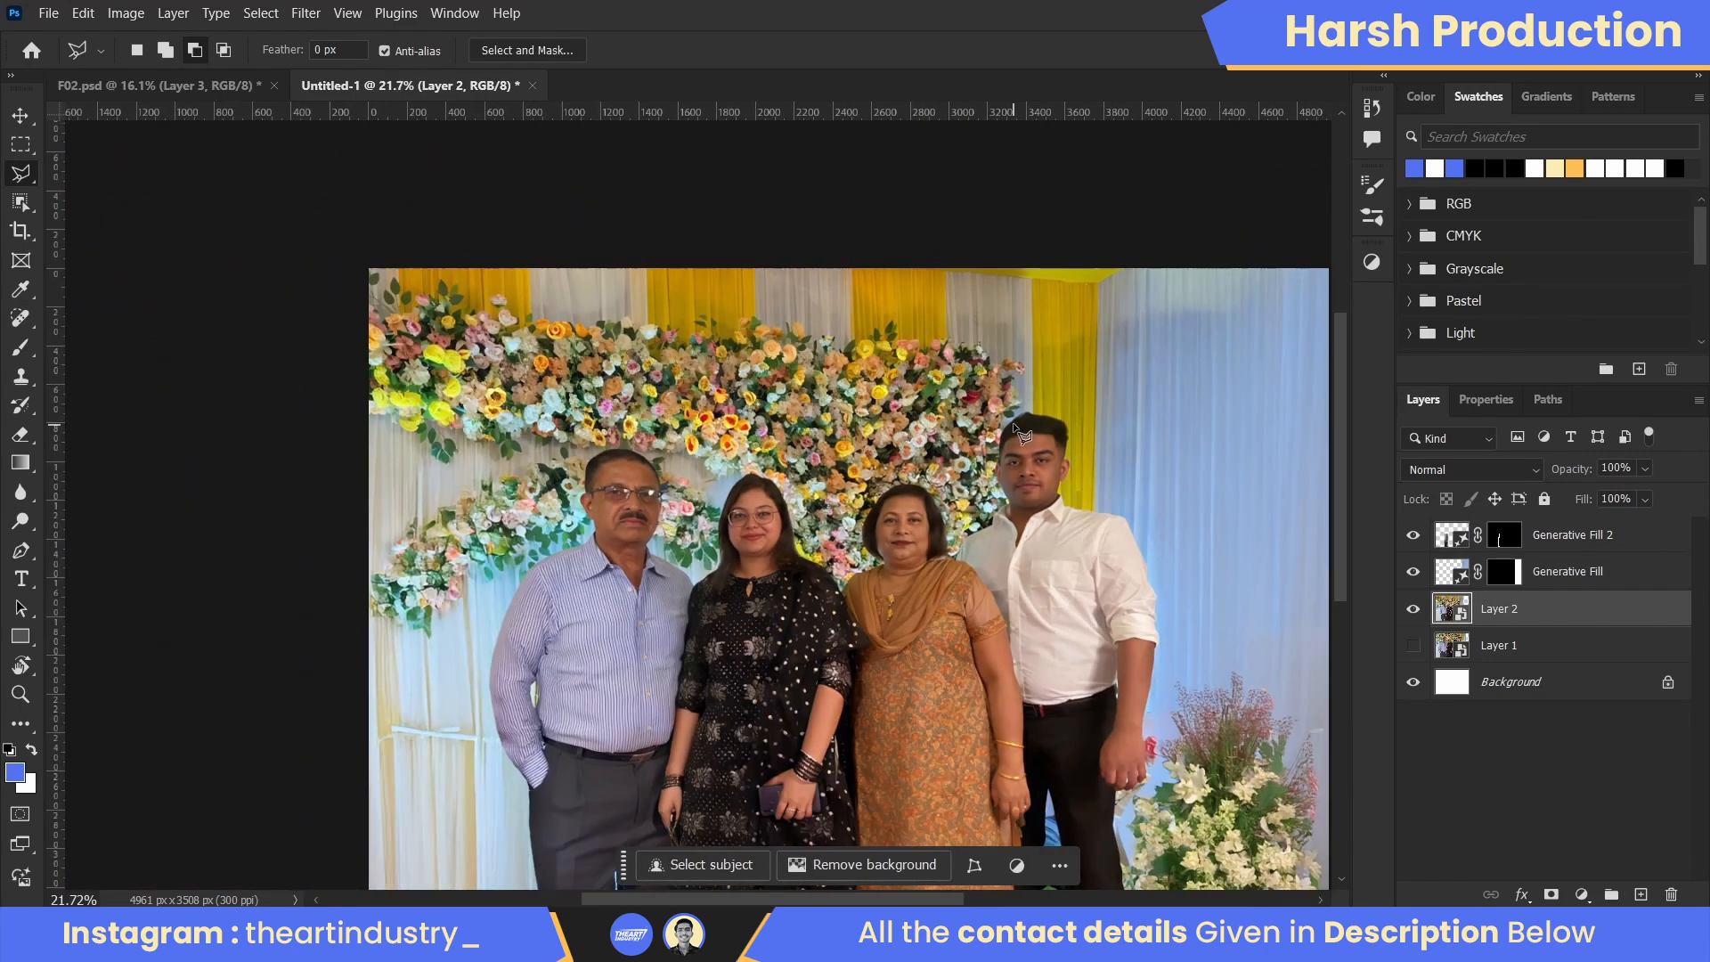
- Stamp all visible layers onto a new layer above Generative Fill 2 and convert it to a Smart Object
left_click(1601, 539)
left_click(1639, 894)
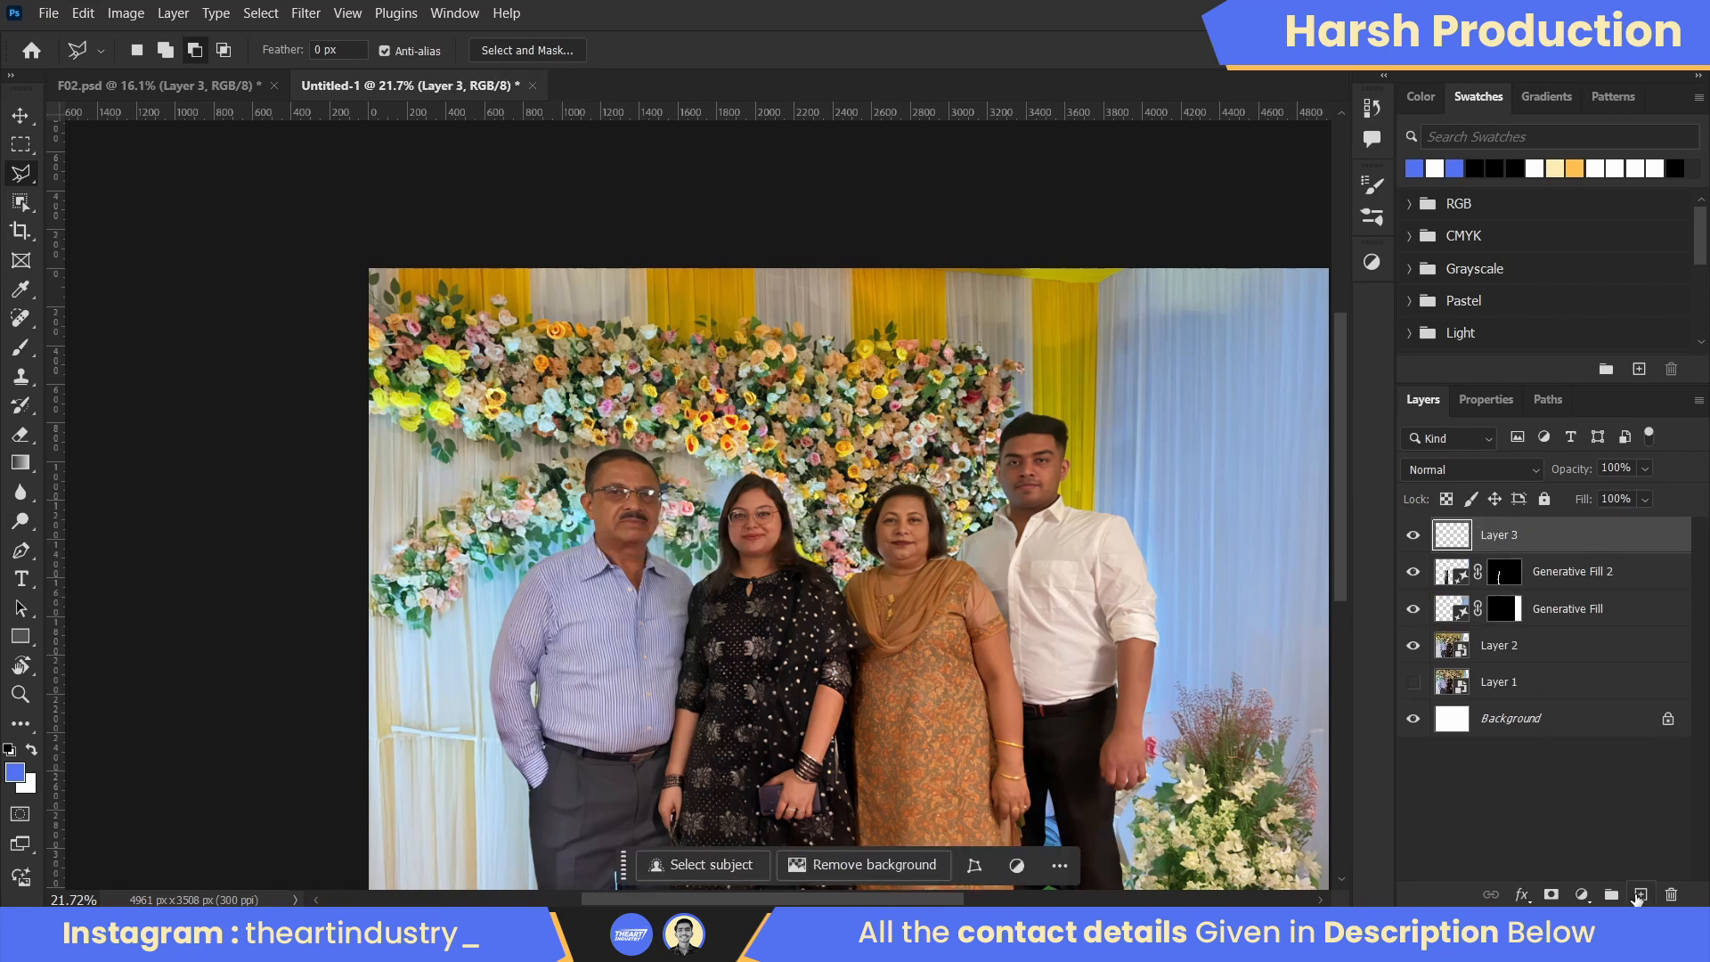
key("ctrl+shift+alt+e")
right_click(1559, 538)
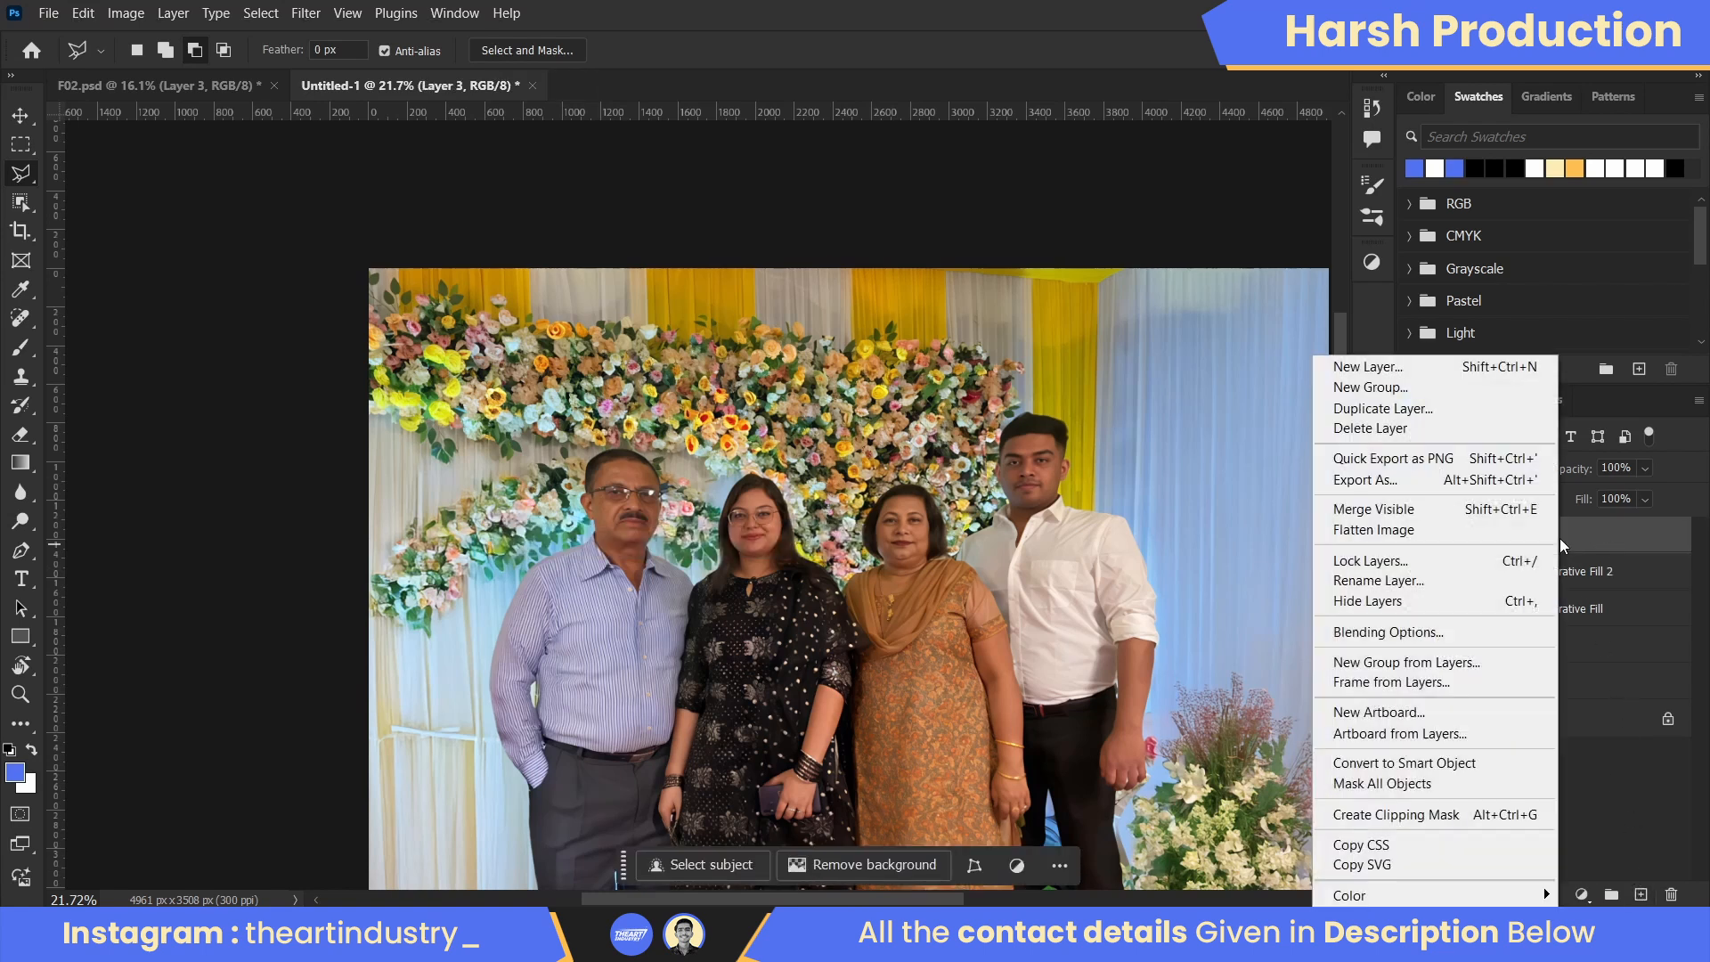
left_click(1493, 763)
- Apply a 15 px Tilt-Shift blur to the stamped layer, widening the sharp band from the young man's forehead to the group's waist level
left_click(308, 13)
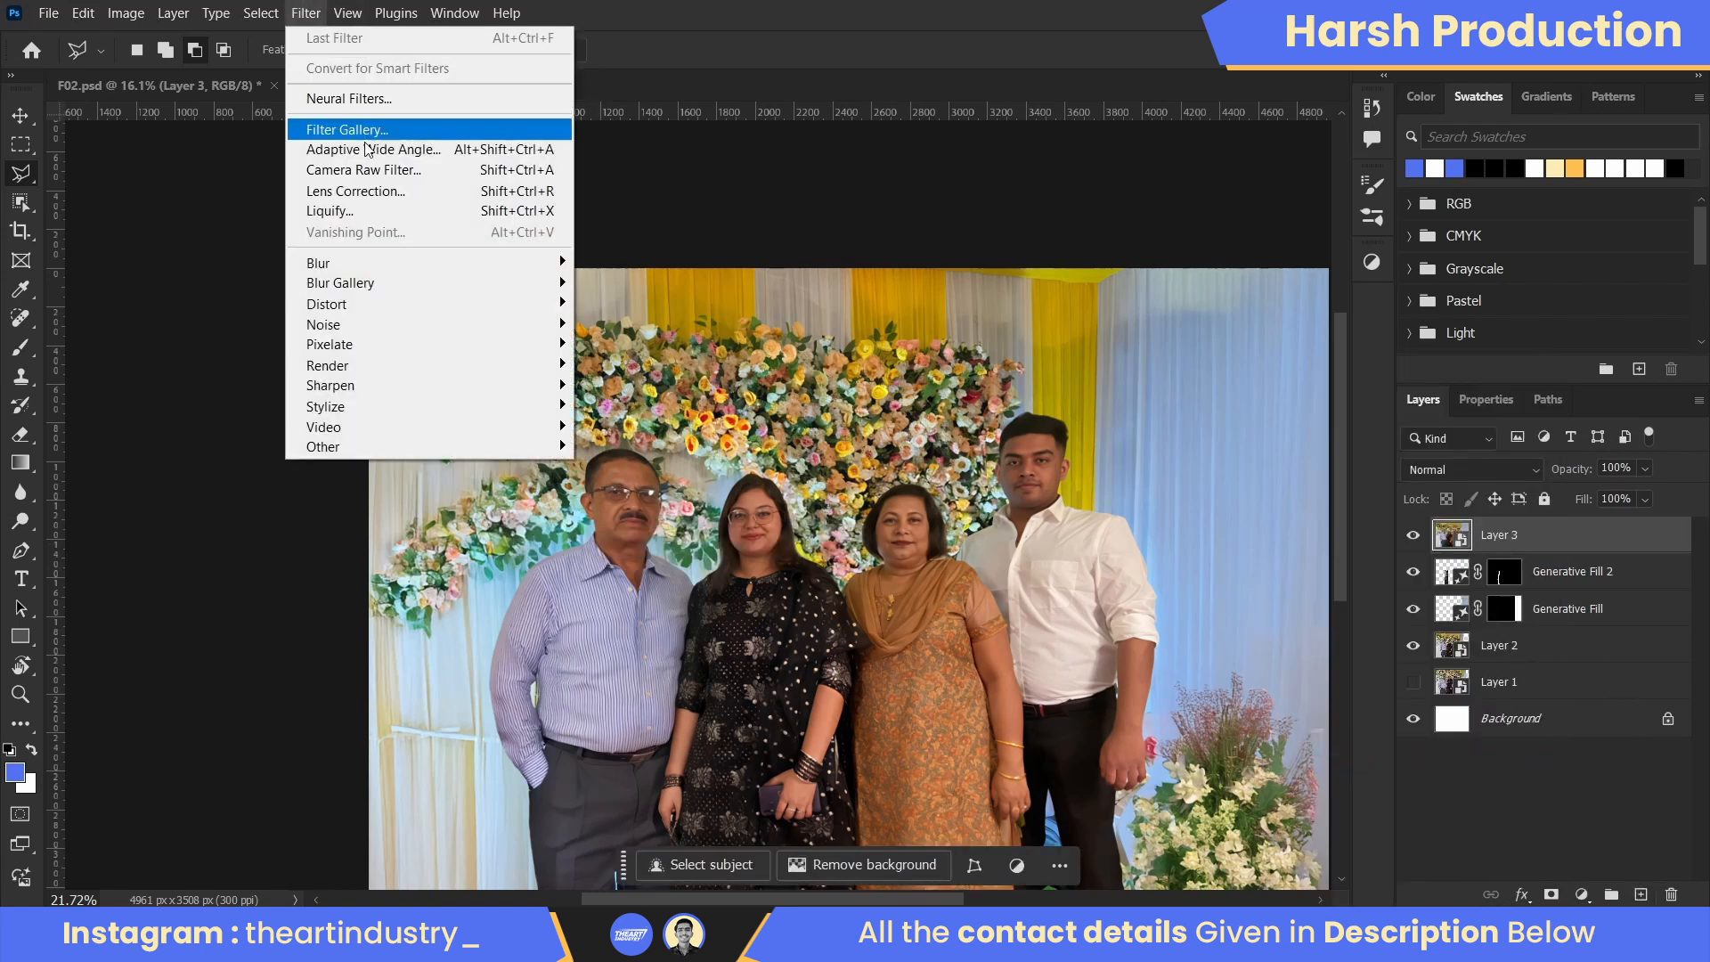
mouse_move(365, 282)
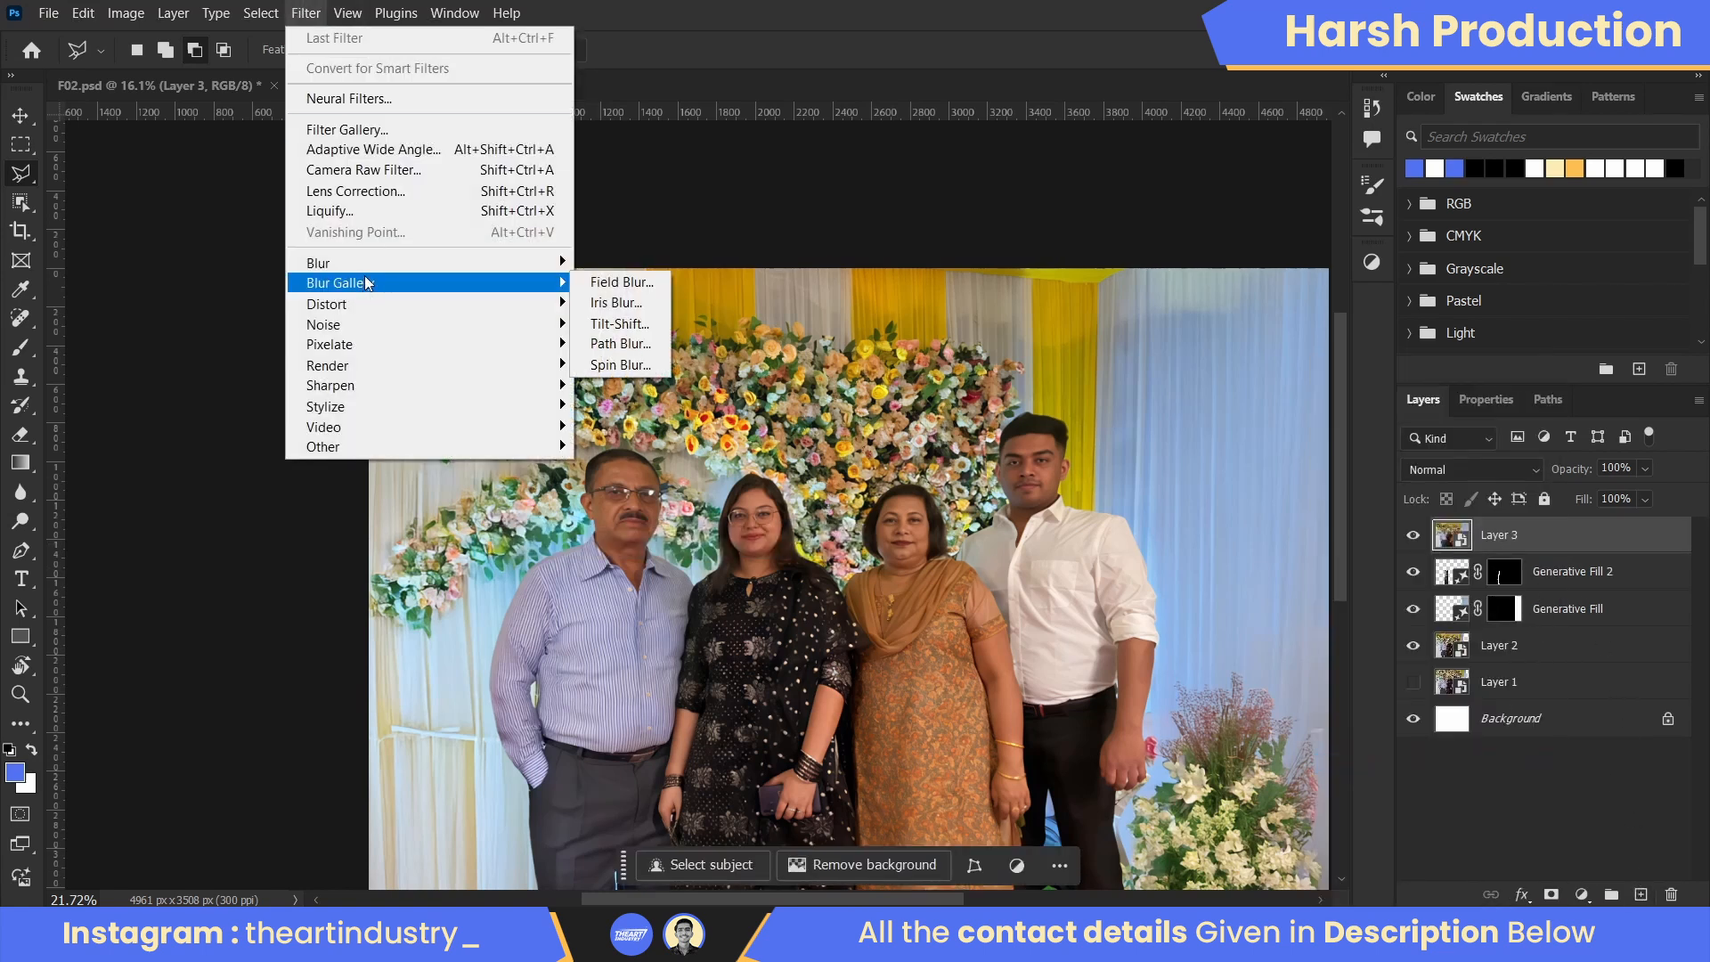
left_click(624, 324)
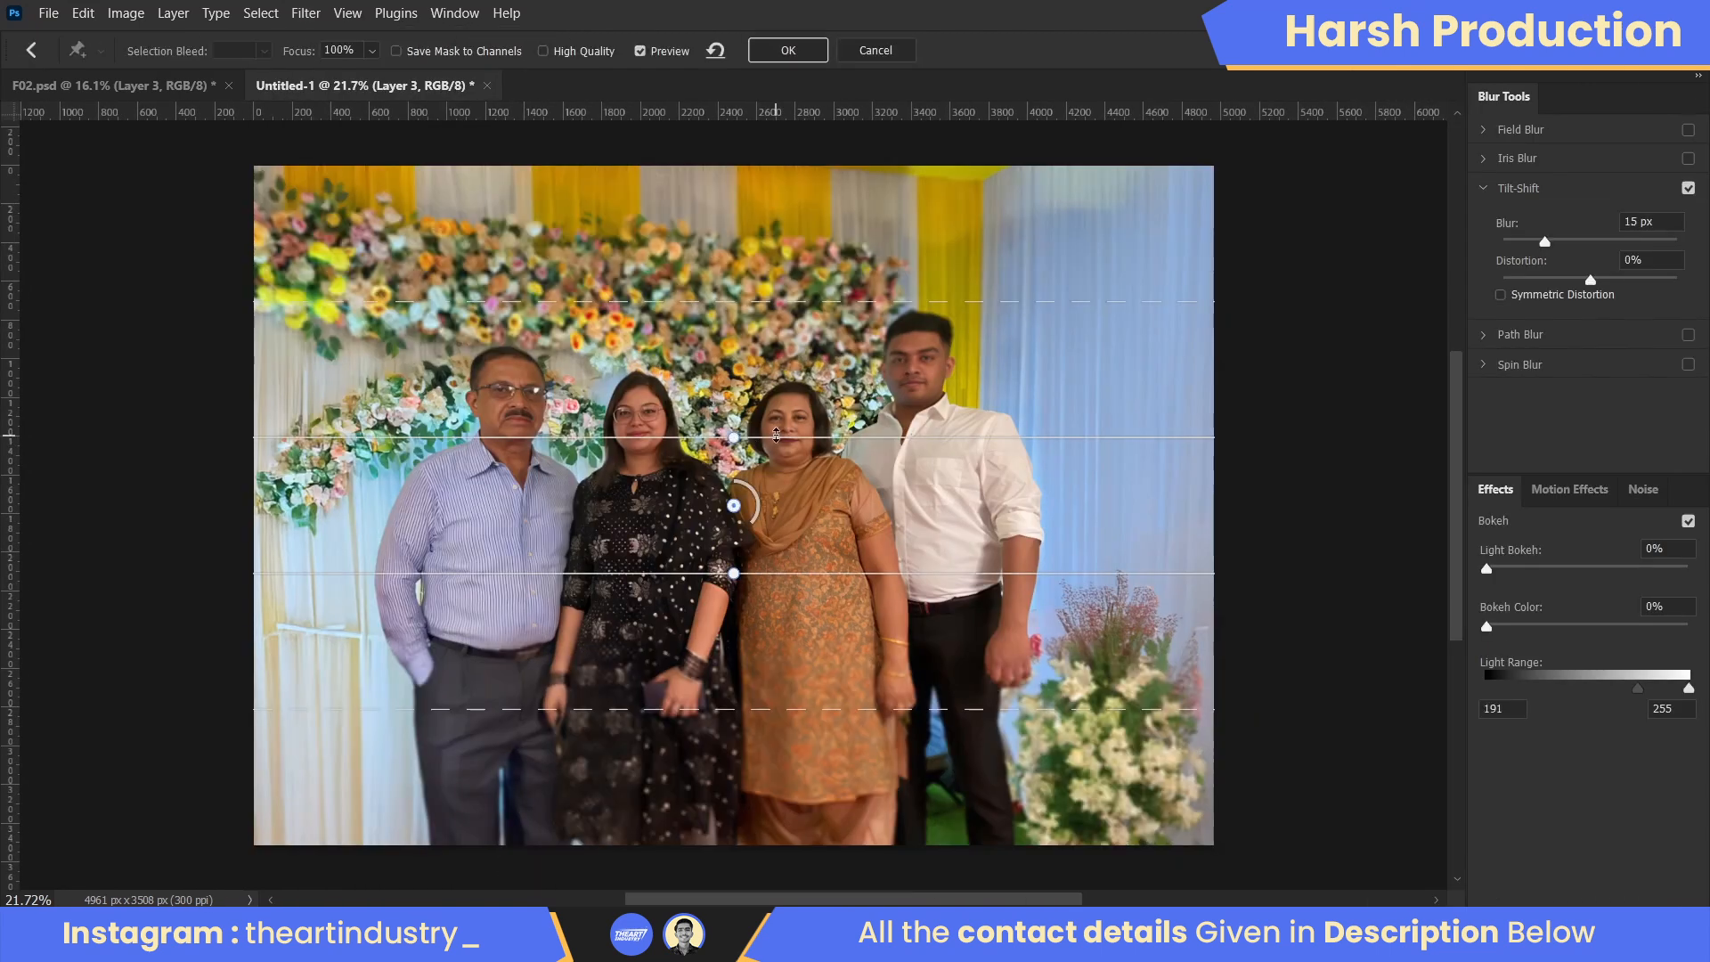
left_click_drag(777, 436, 808, 362)
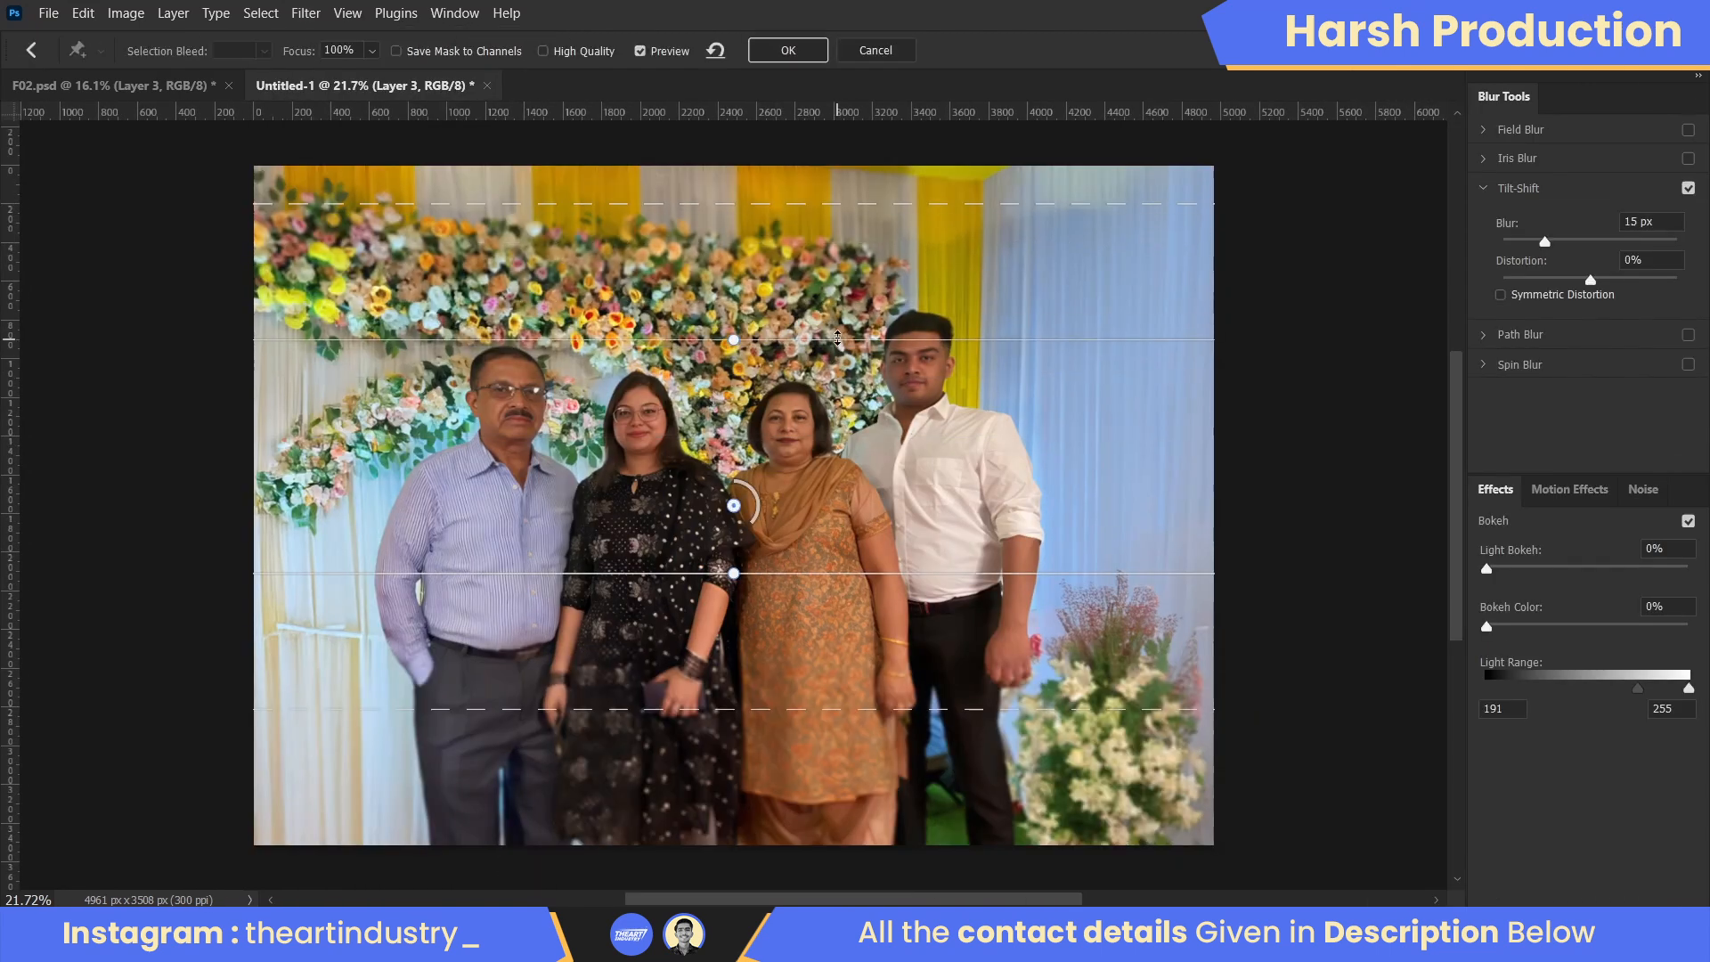
left_click_drag(787, 559, 797, 652)
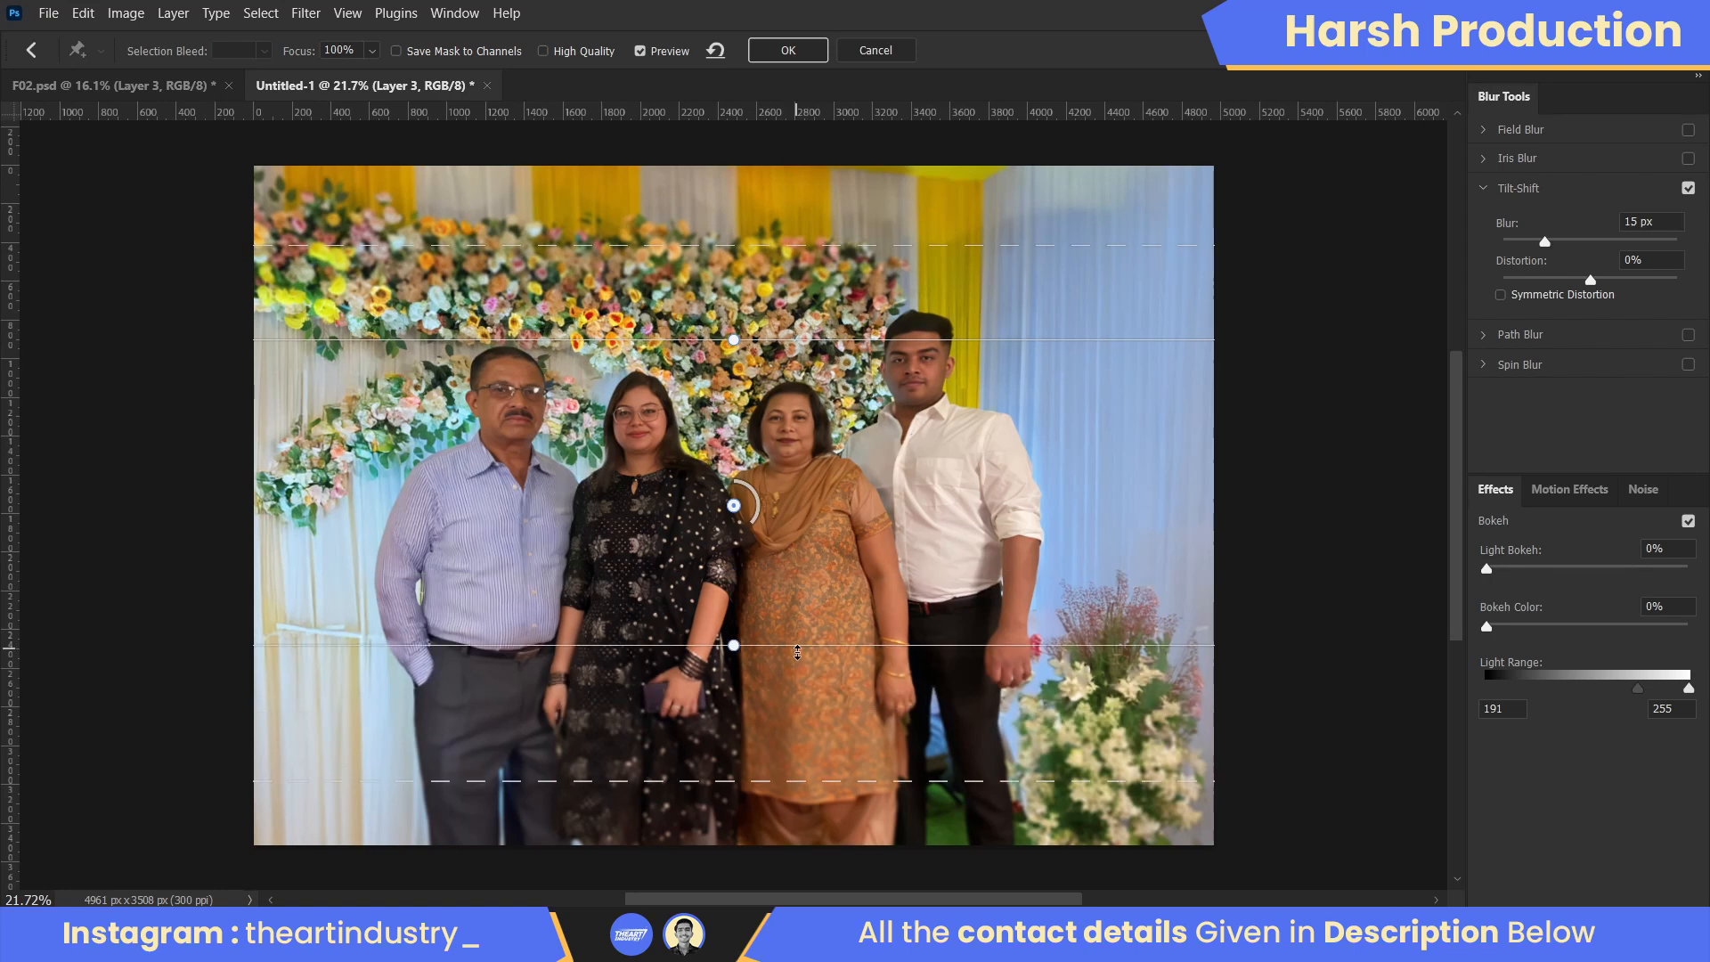
scroll(811, 498, "up", 9)
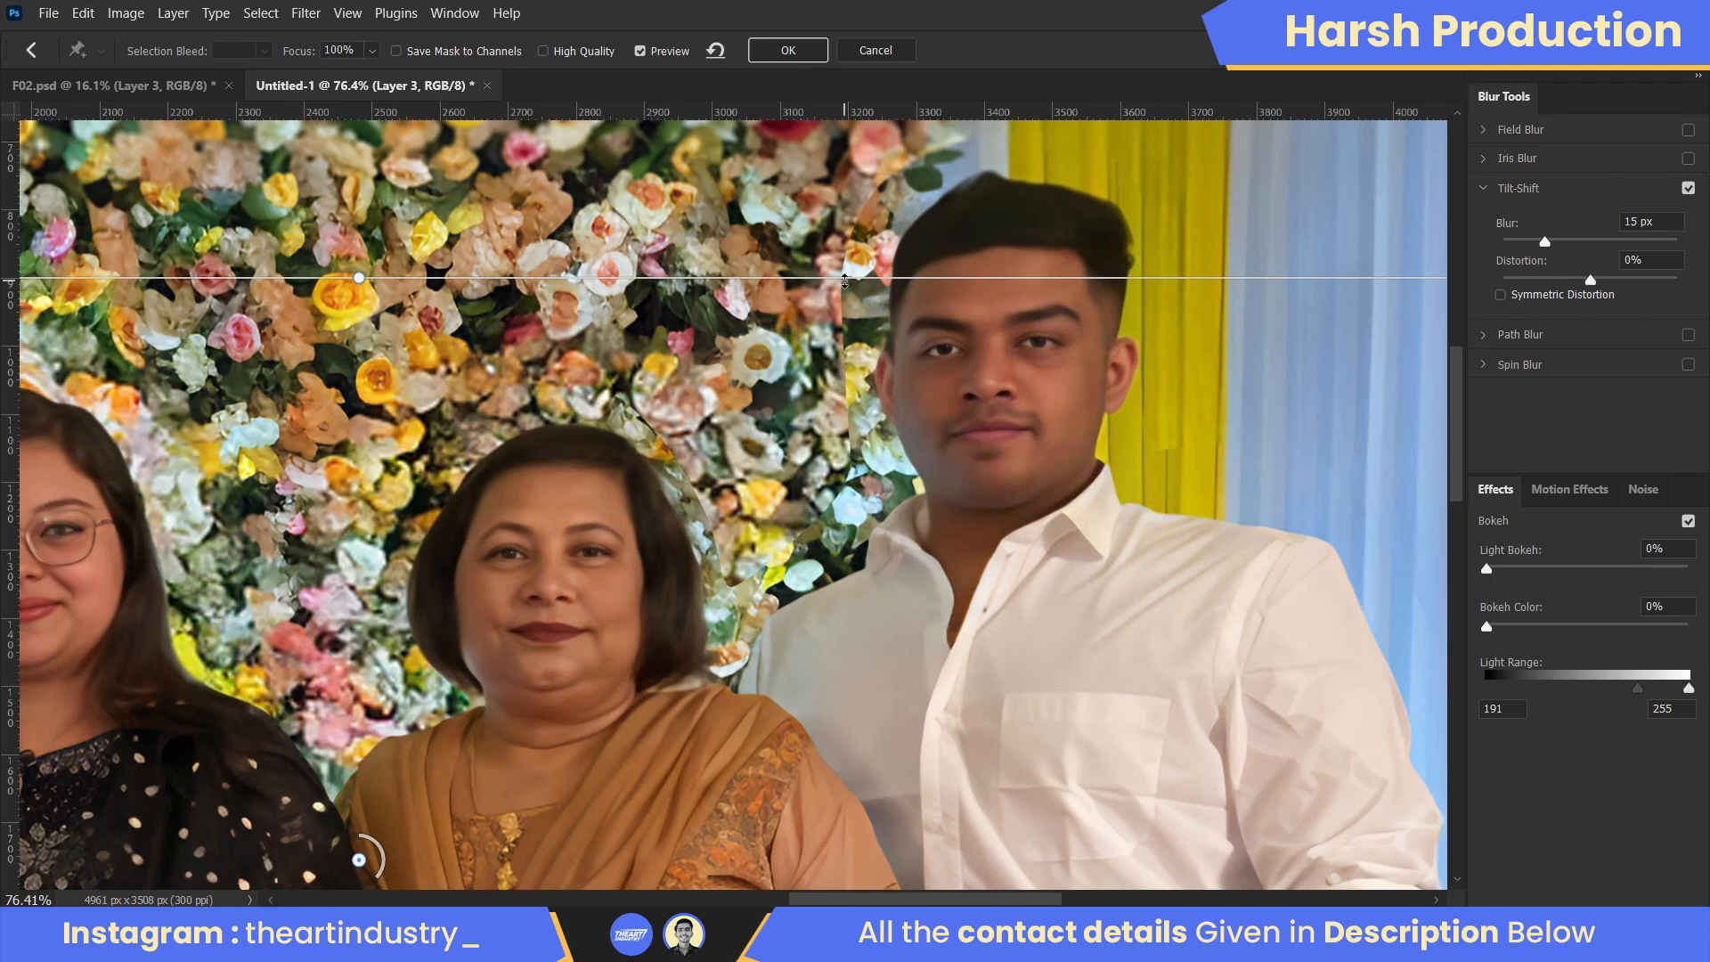
scroll(873, 241, "down", 10)
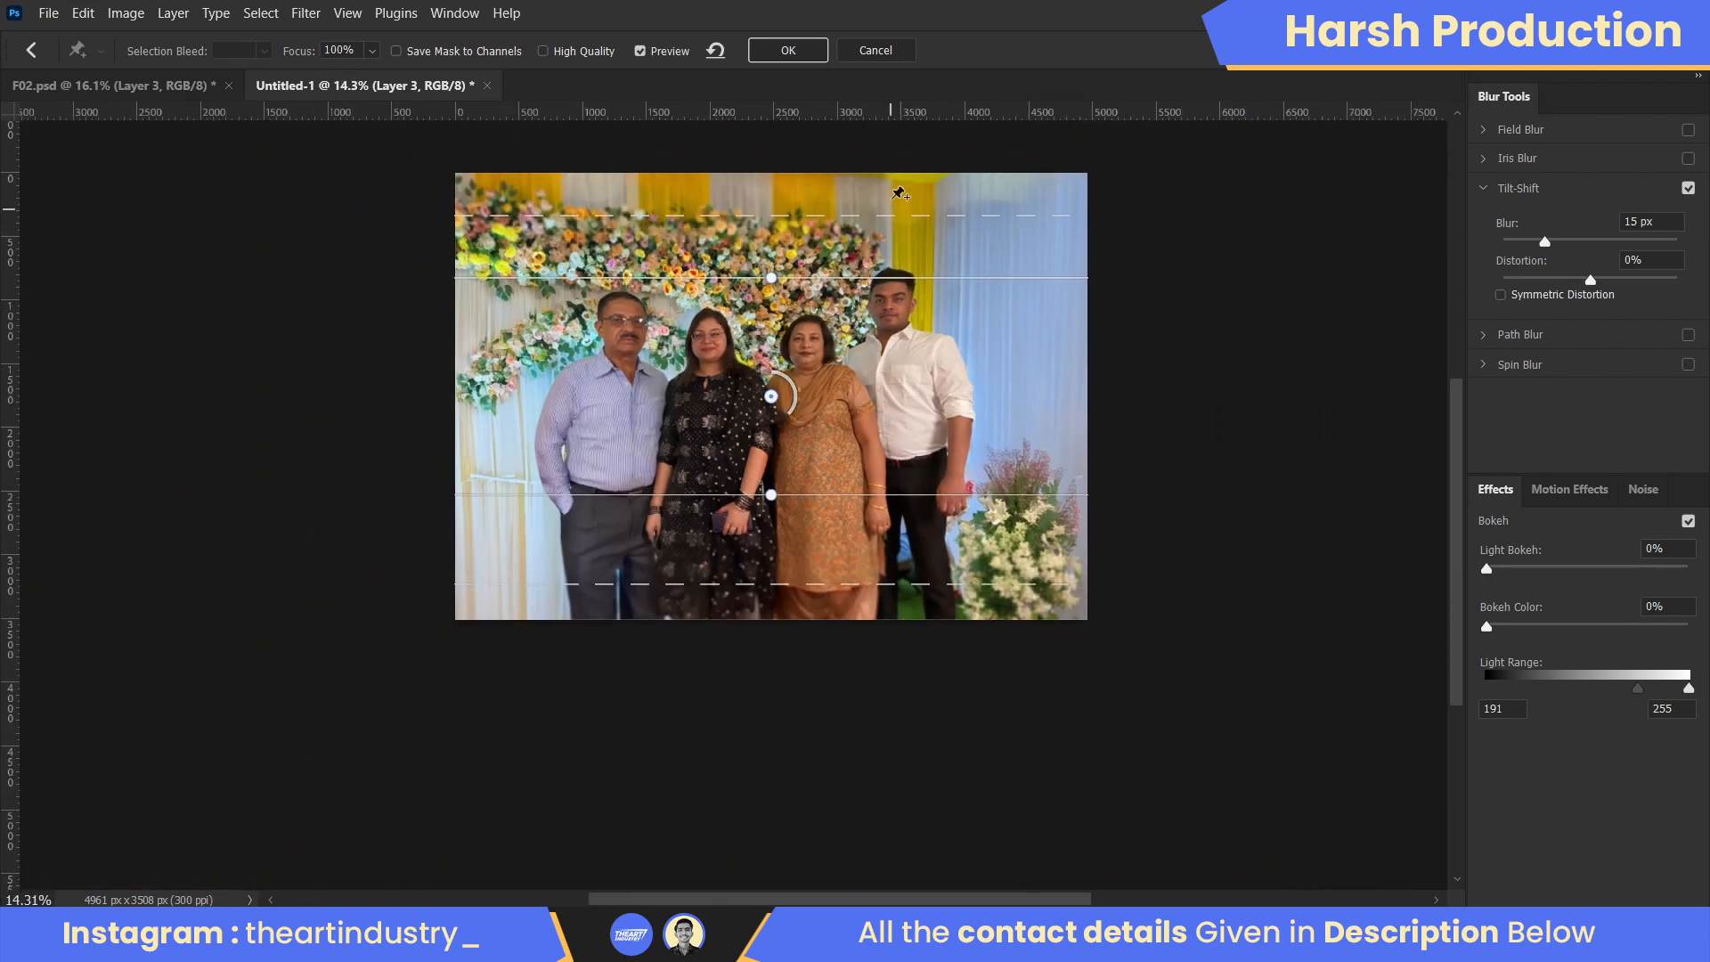
scroll(899, 194, "up", 4)
left_click(792, 49)
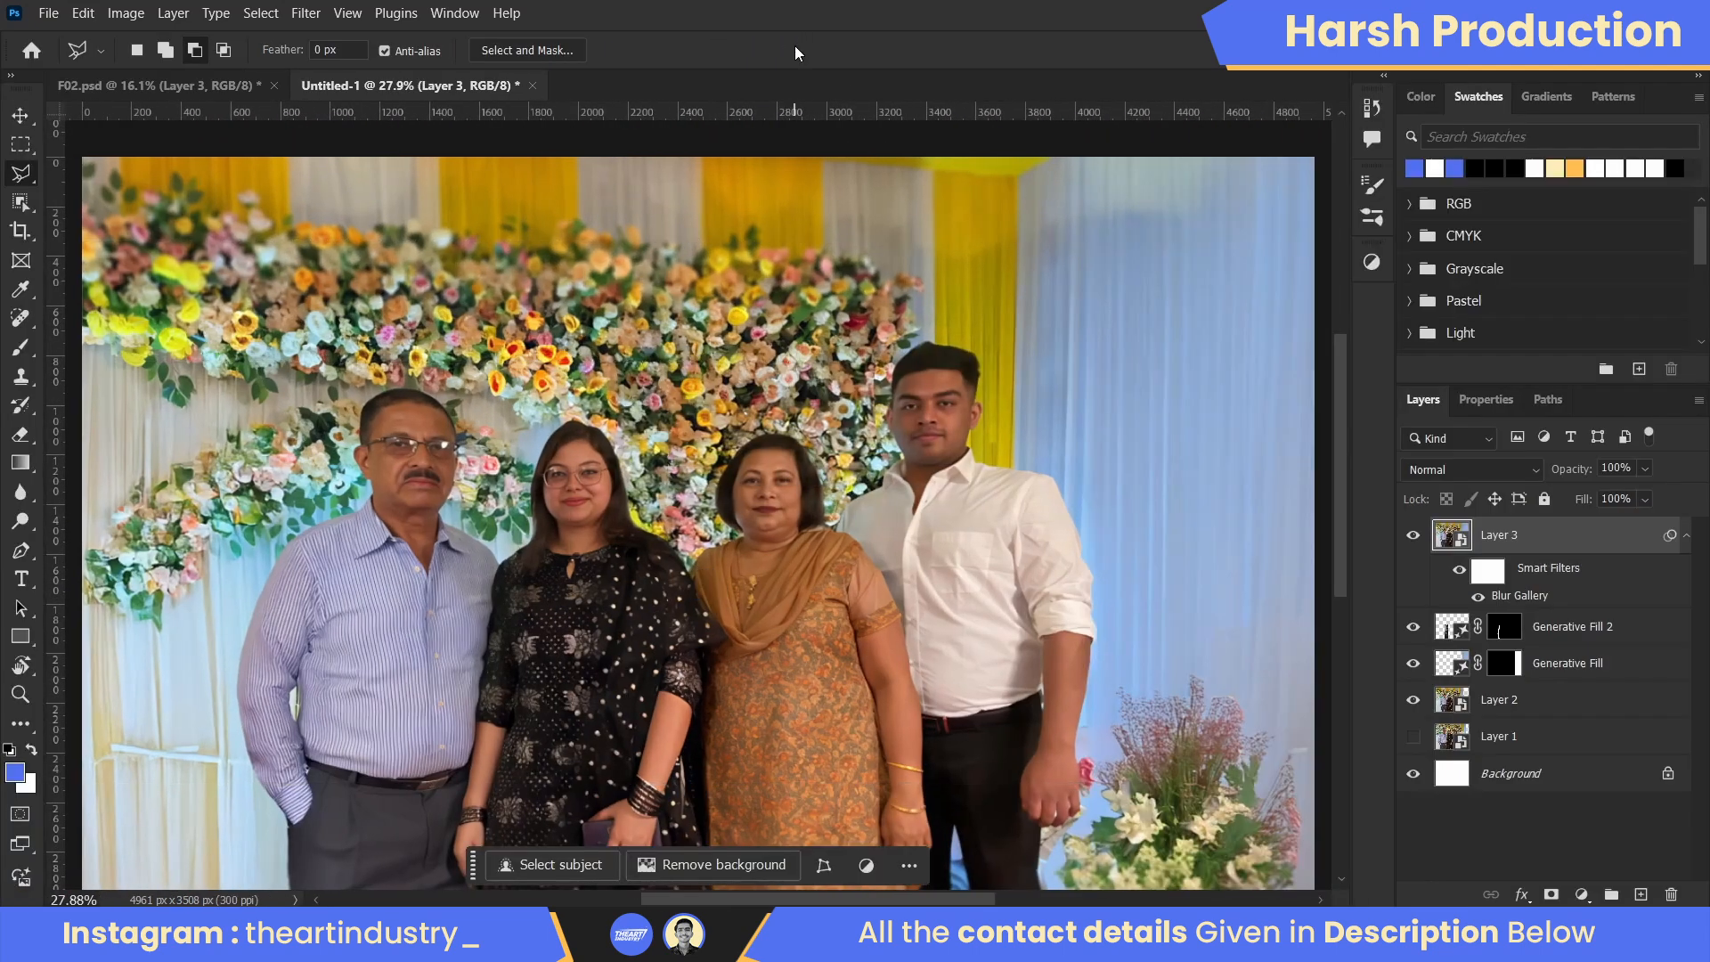
- On a rasterized copy of Layer 3, soften the vertical edge in the flowers beside the young man with an 87 px Blur tool at 50% strength
scroll(866, 184, "up", 6)
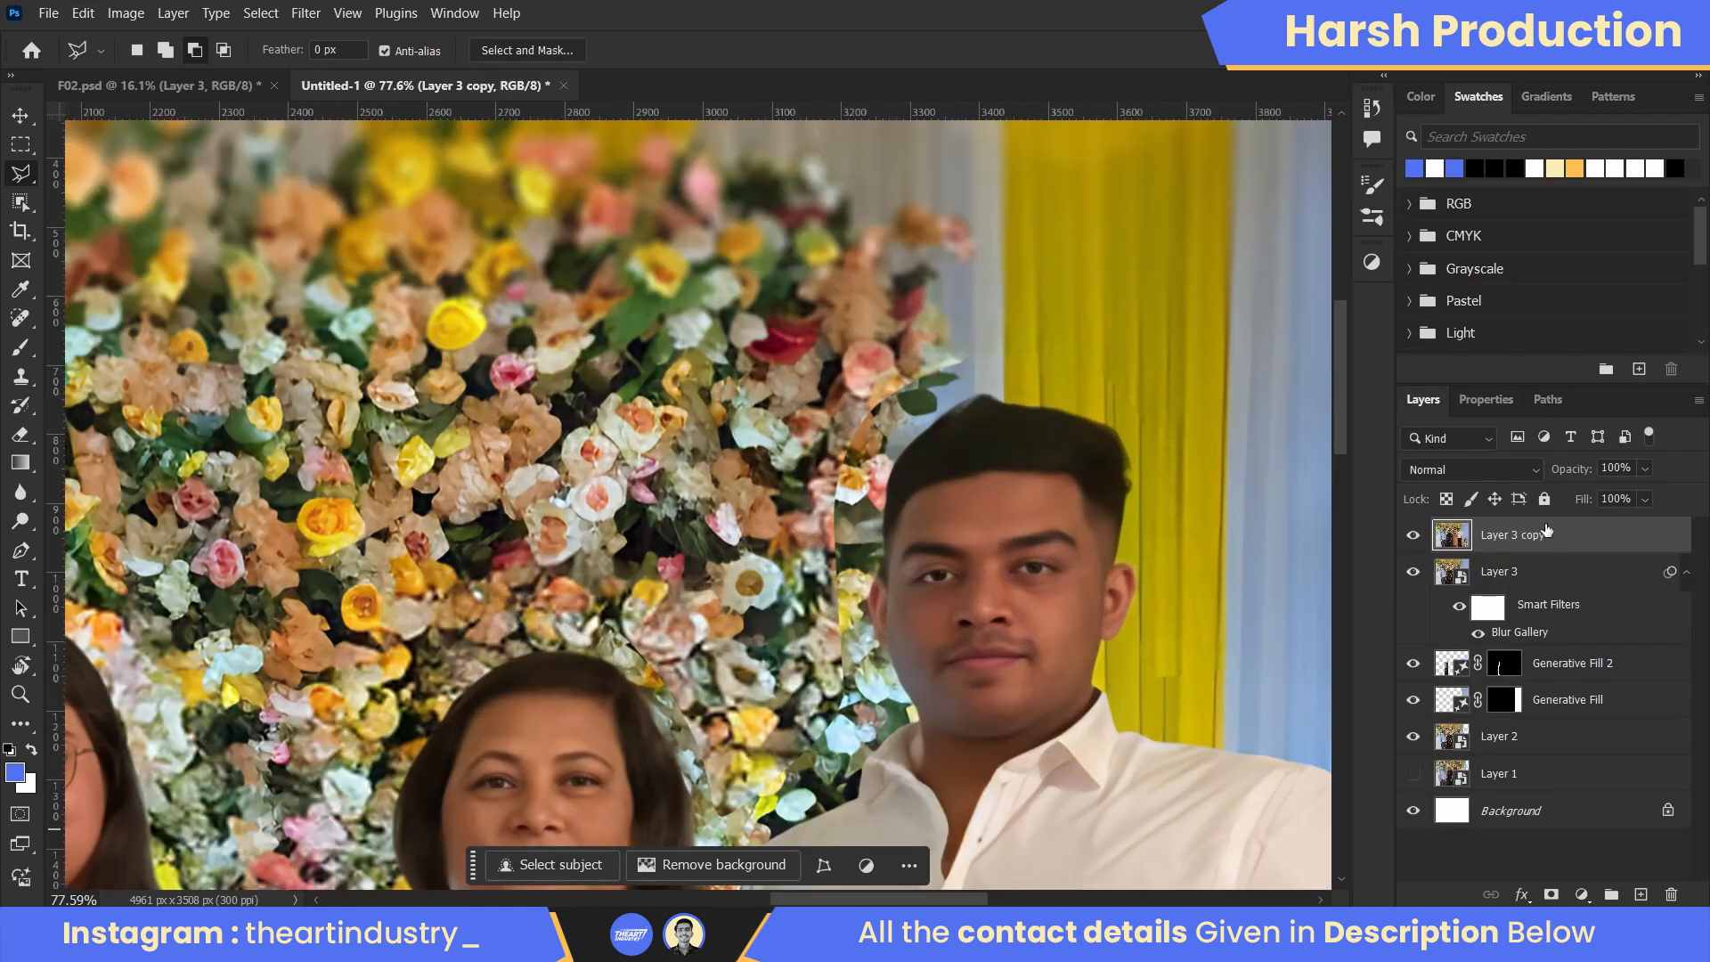
left_click(20, 493)
right_click(21, 493)
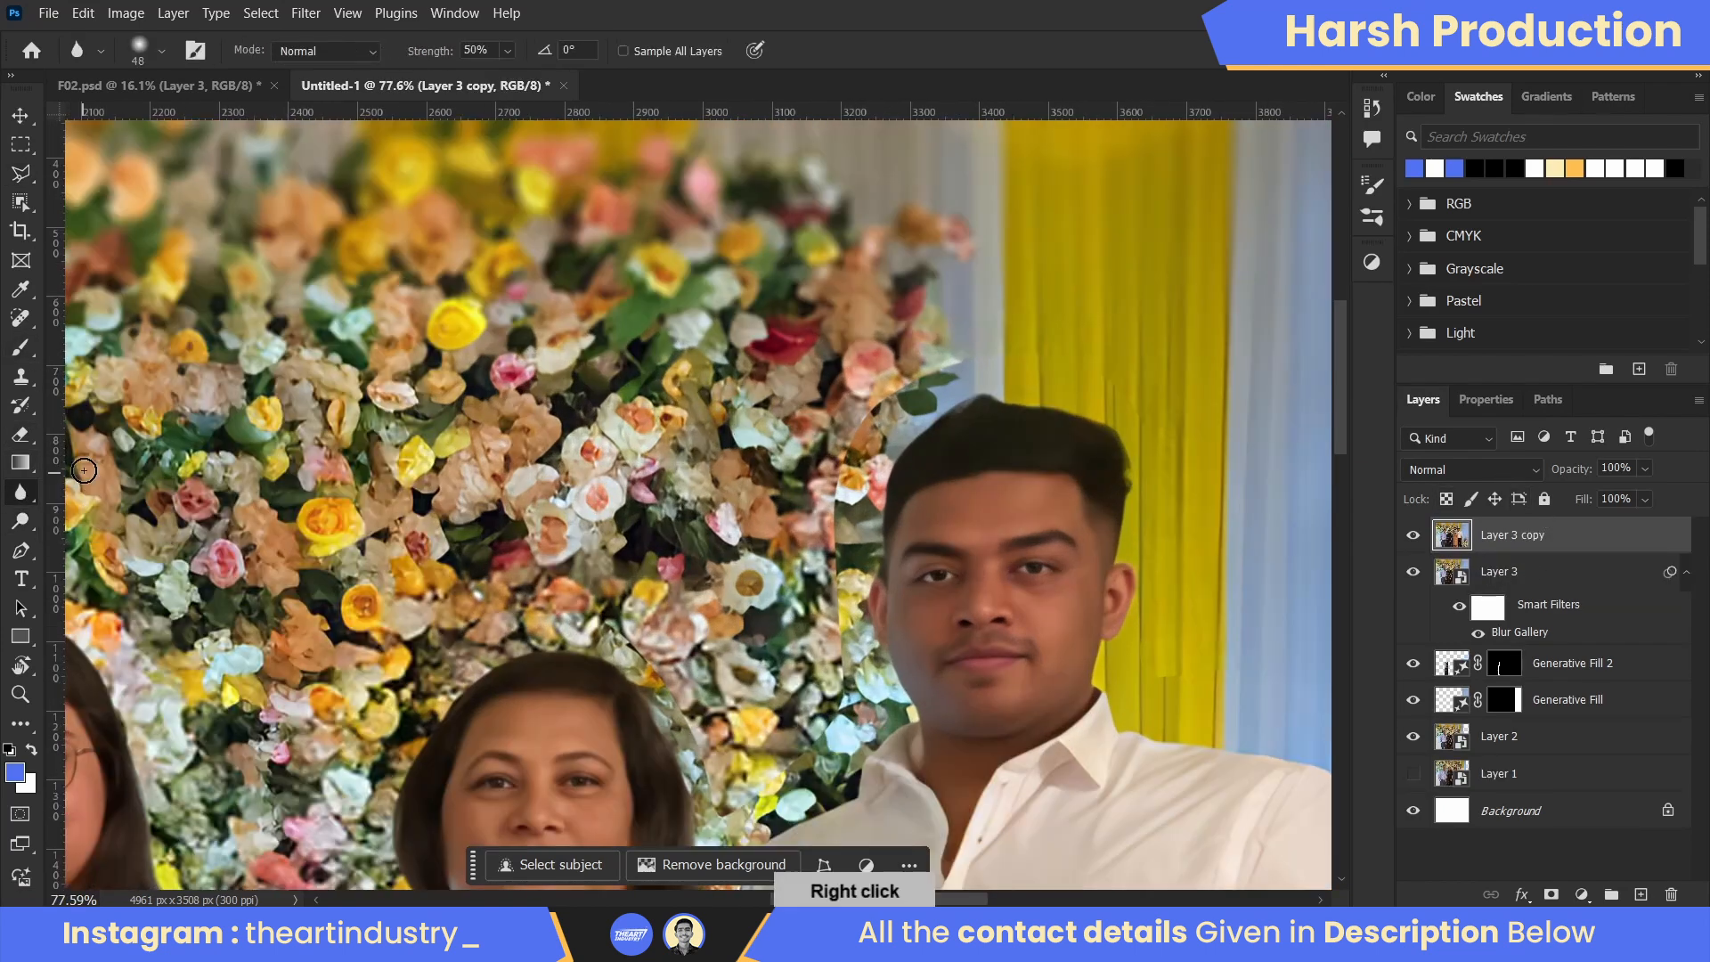
right_click(890, 374, "alt")
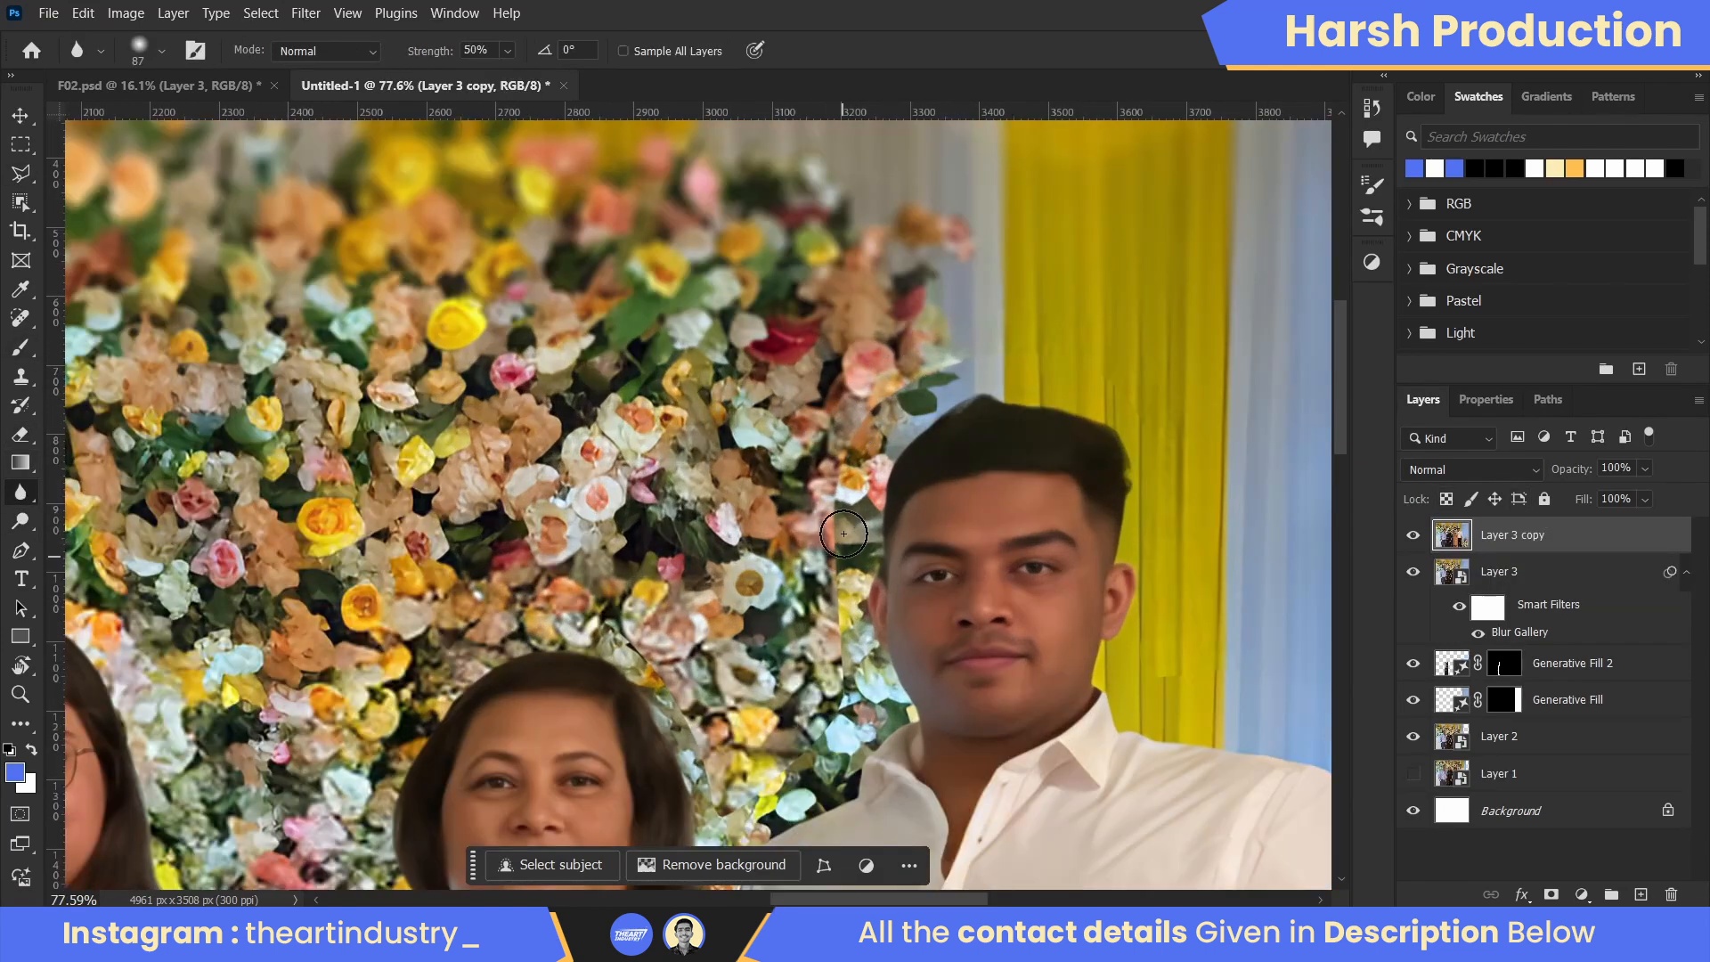
left_click_drag(827, 718, 896, 601)
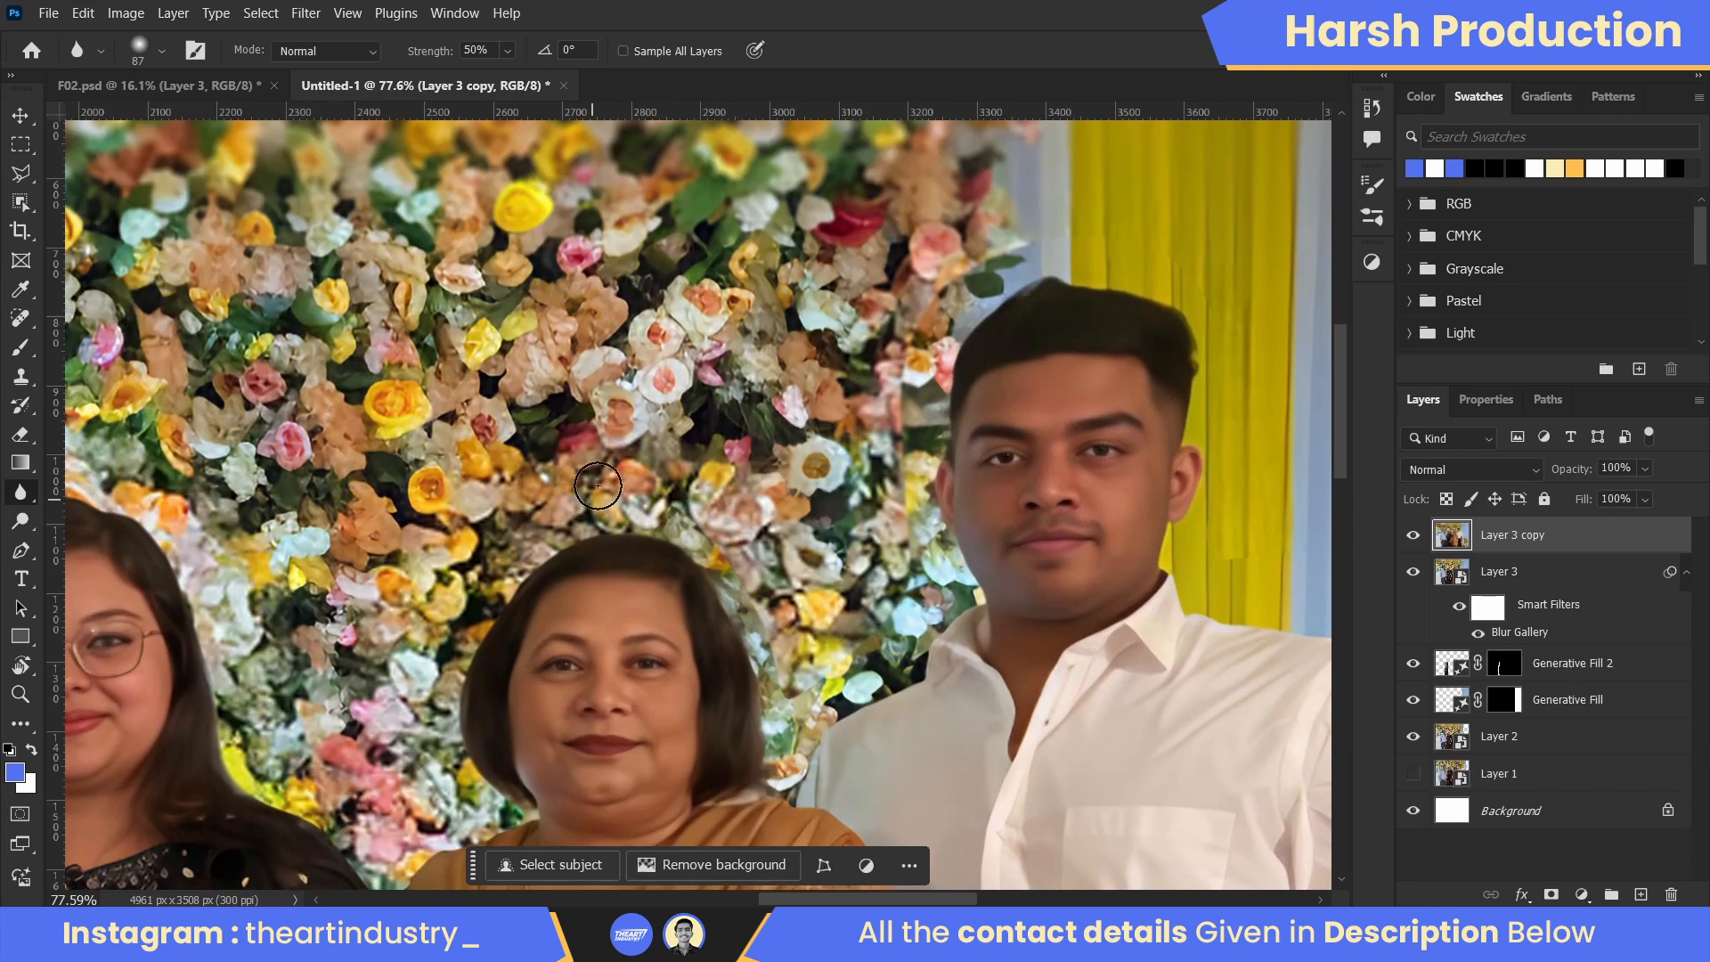
scroll(554, 438, "down", 10)
left_click_drag(658, 424, 899, 467)
scroll(898, 467, "up", 4)
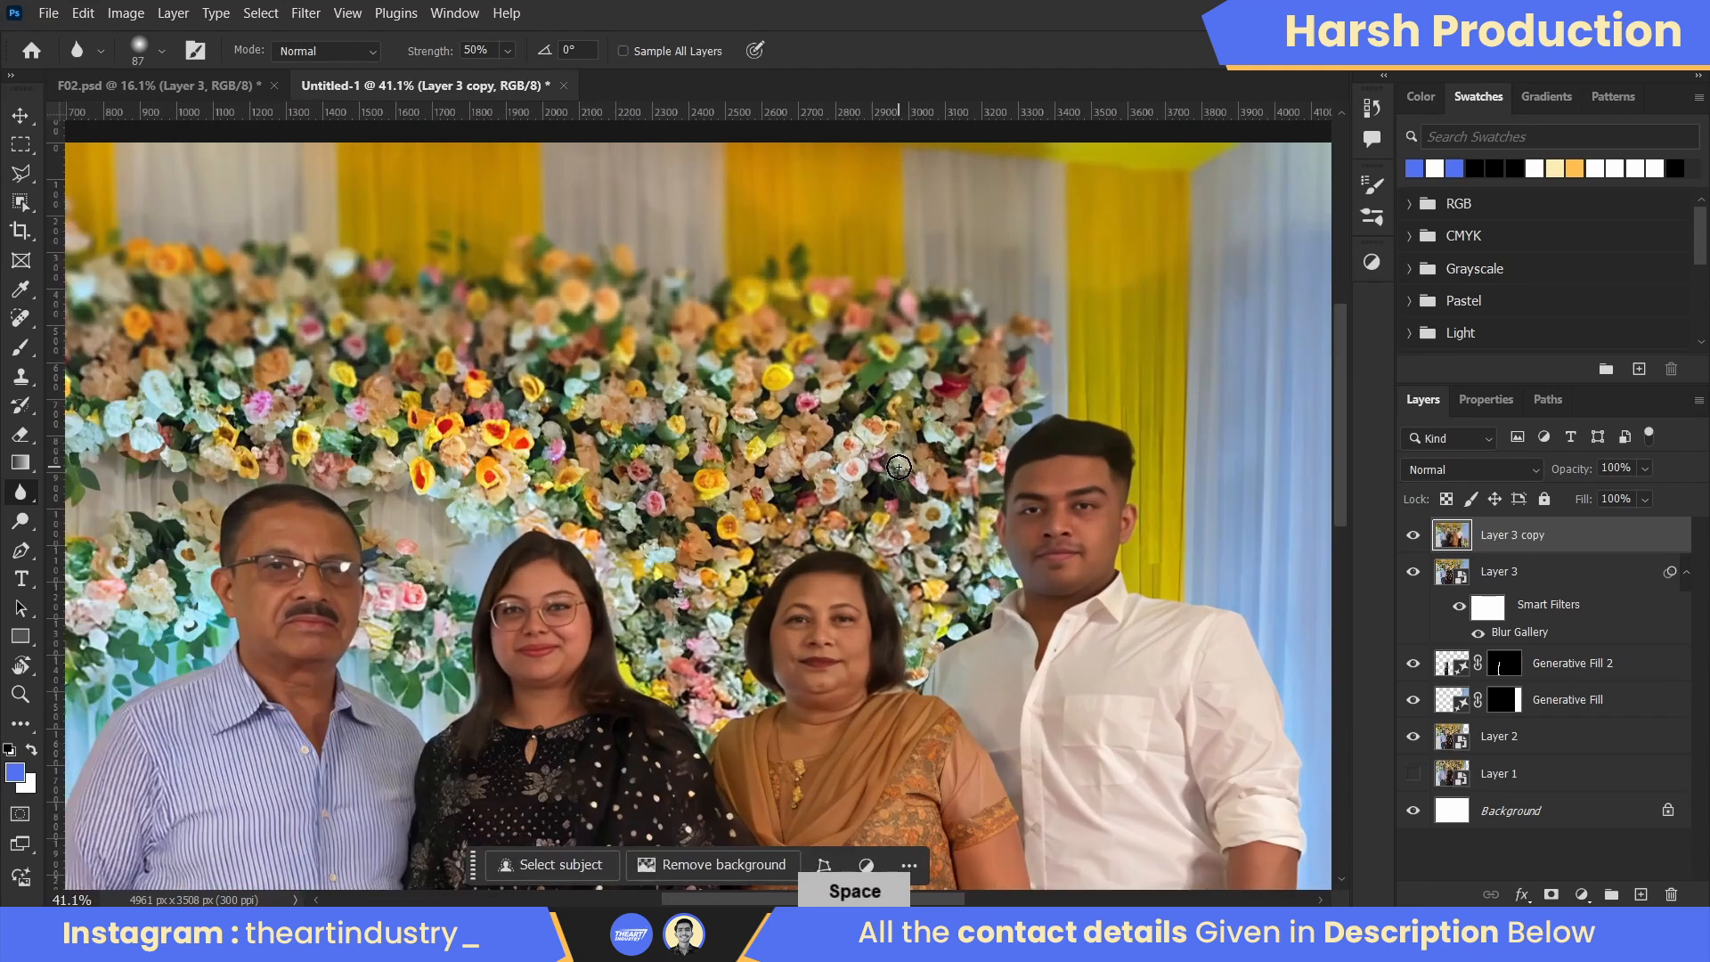
- Enlarge the Blur brush to 331 px and examine the floral backdrop above and beside the group for areas still needing softening
right_click(992, 415, "alt")
left_click_drag(725, 411, 894, 449)
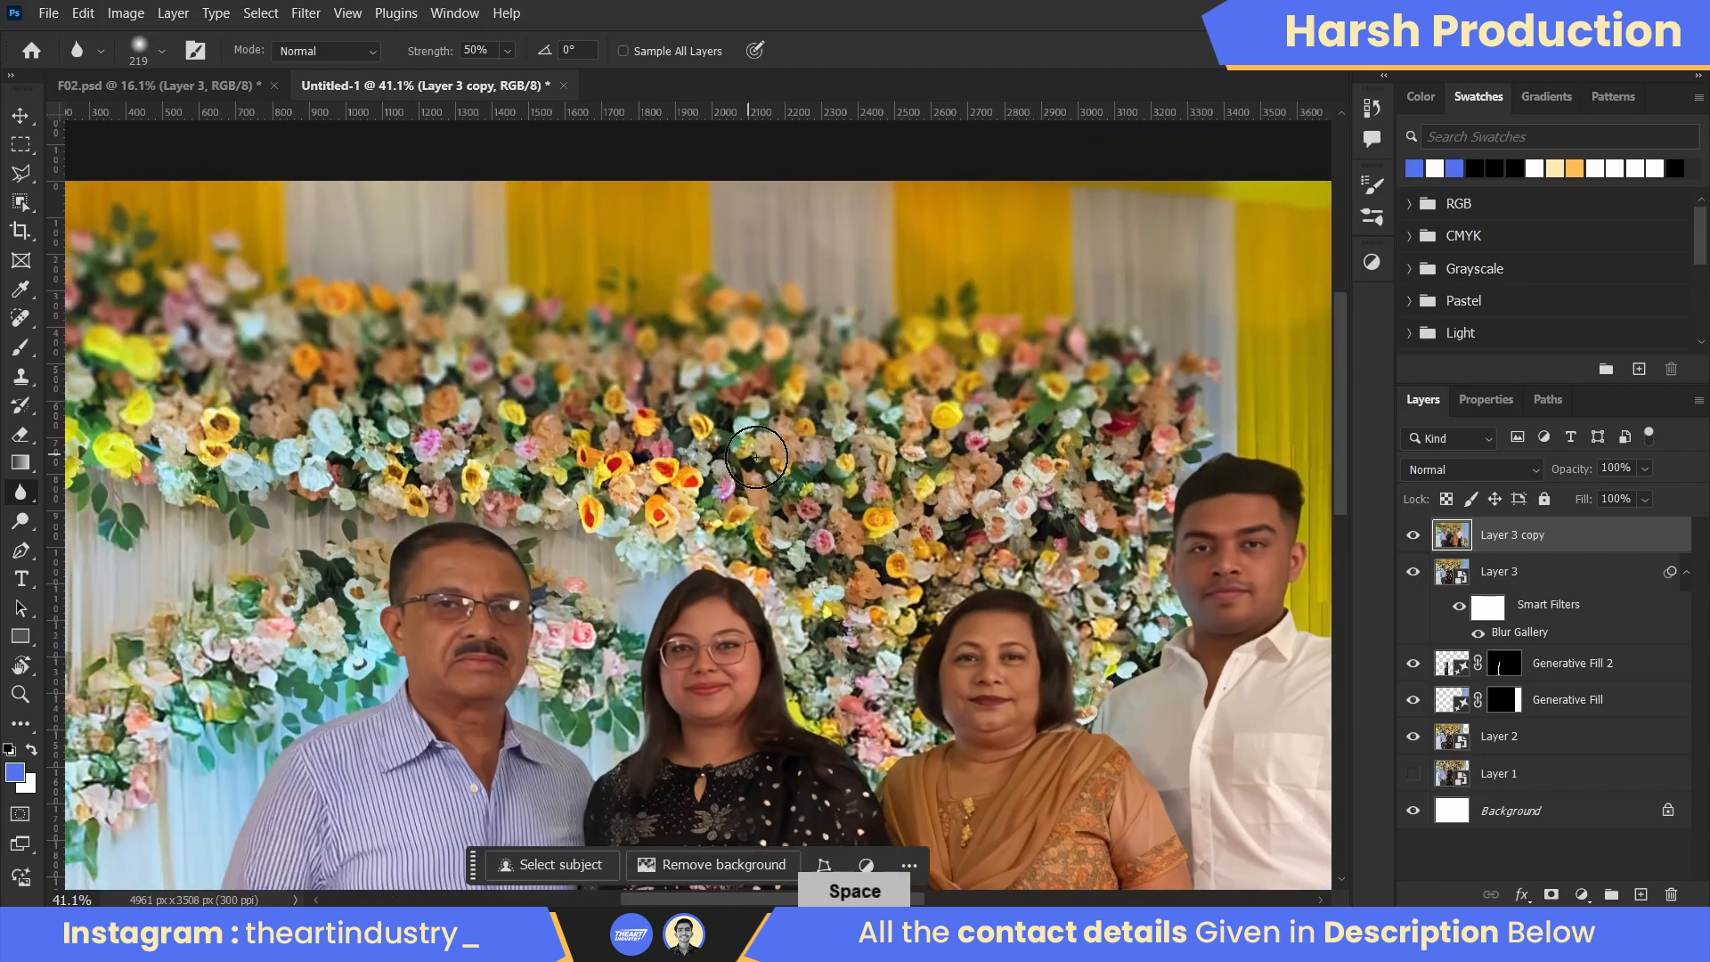
right_click(634, 461, "alt")
left_click_drag(108, 412, 282, 385)
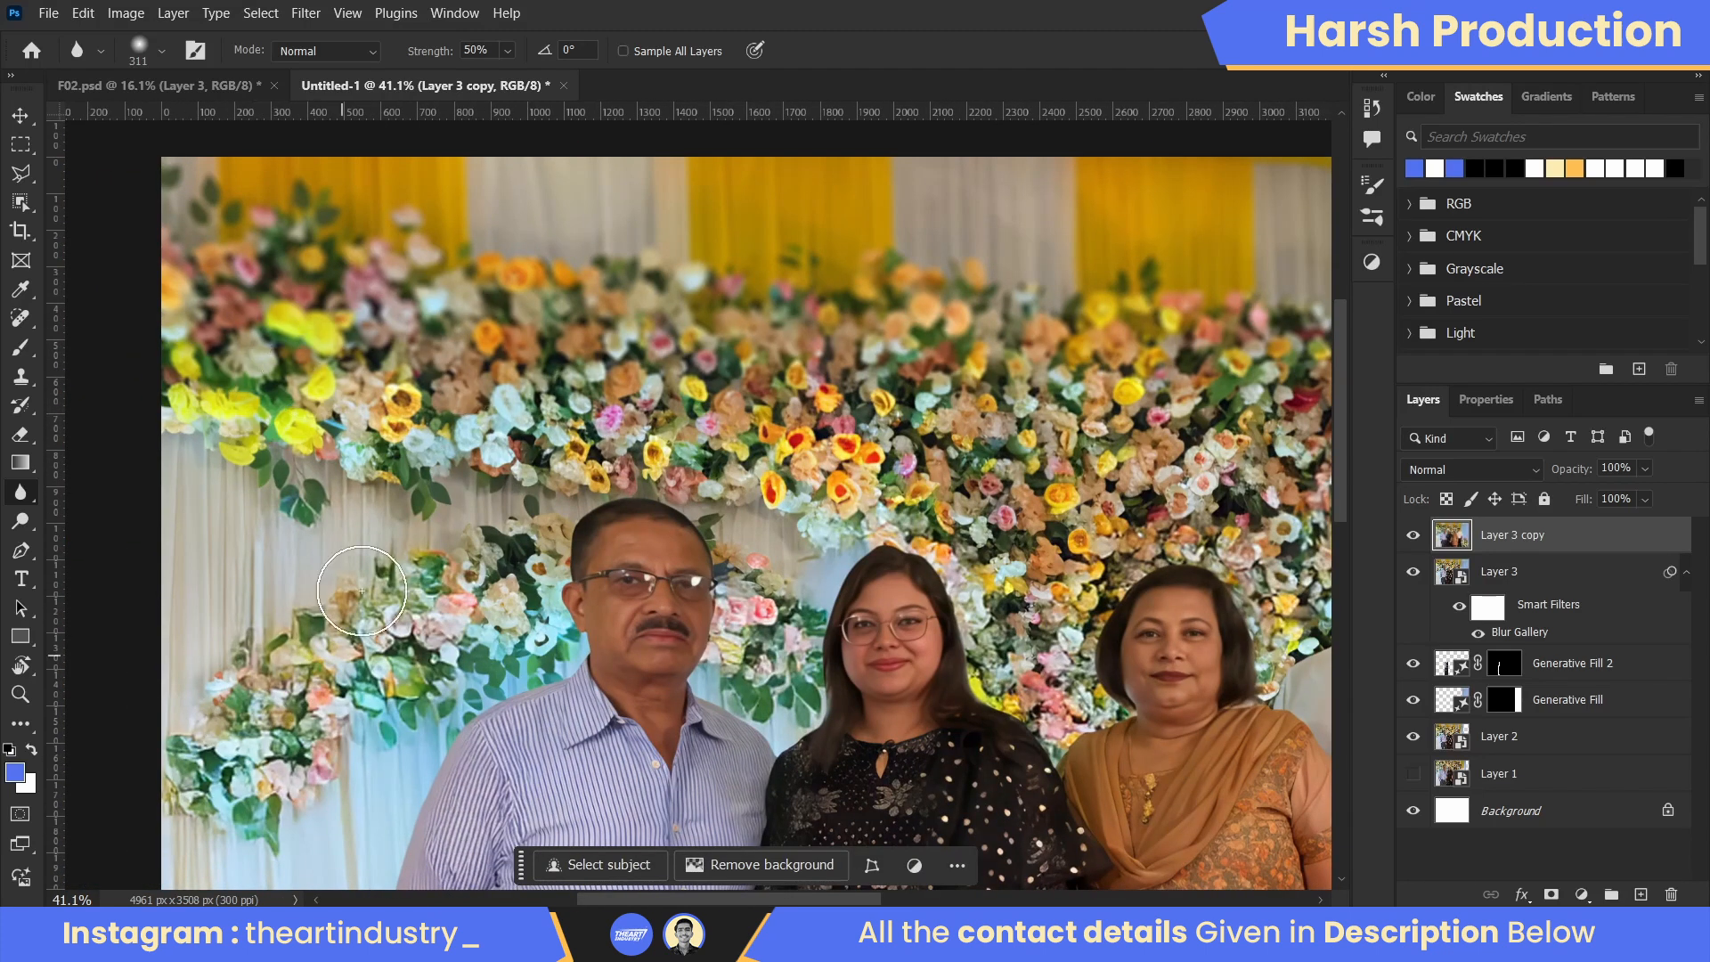
left_click_drag(775, 622, 663, 543)
left_click_drag(939, 563, 829, 499)
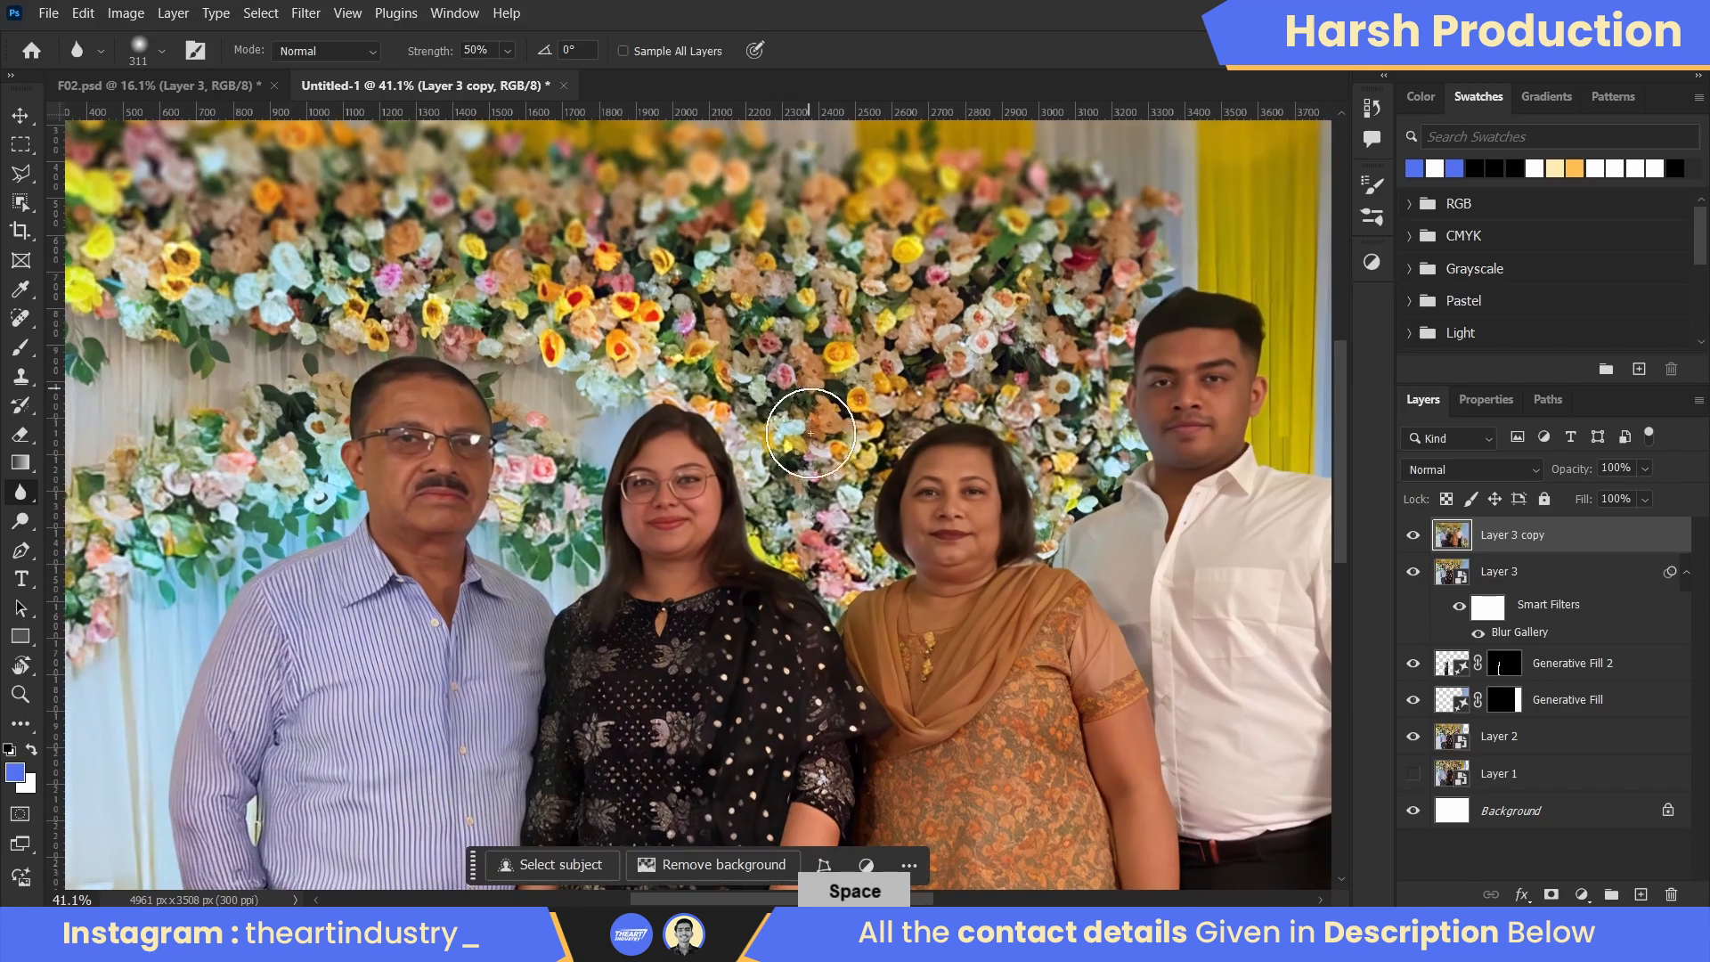
left_click_drag(828, 414, 614, 485)
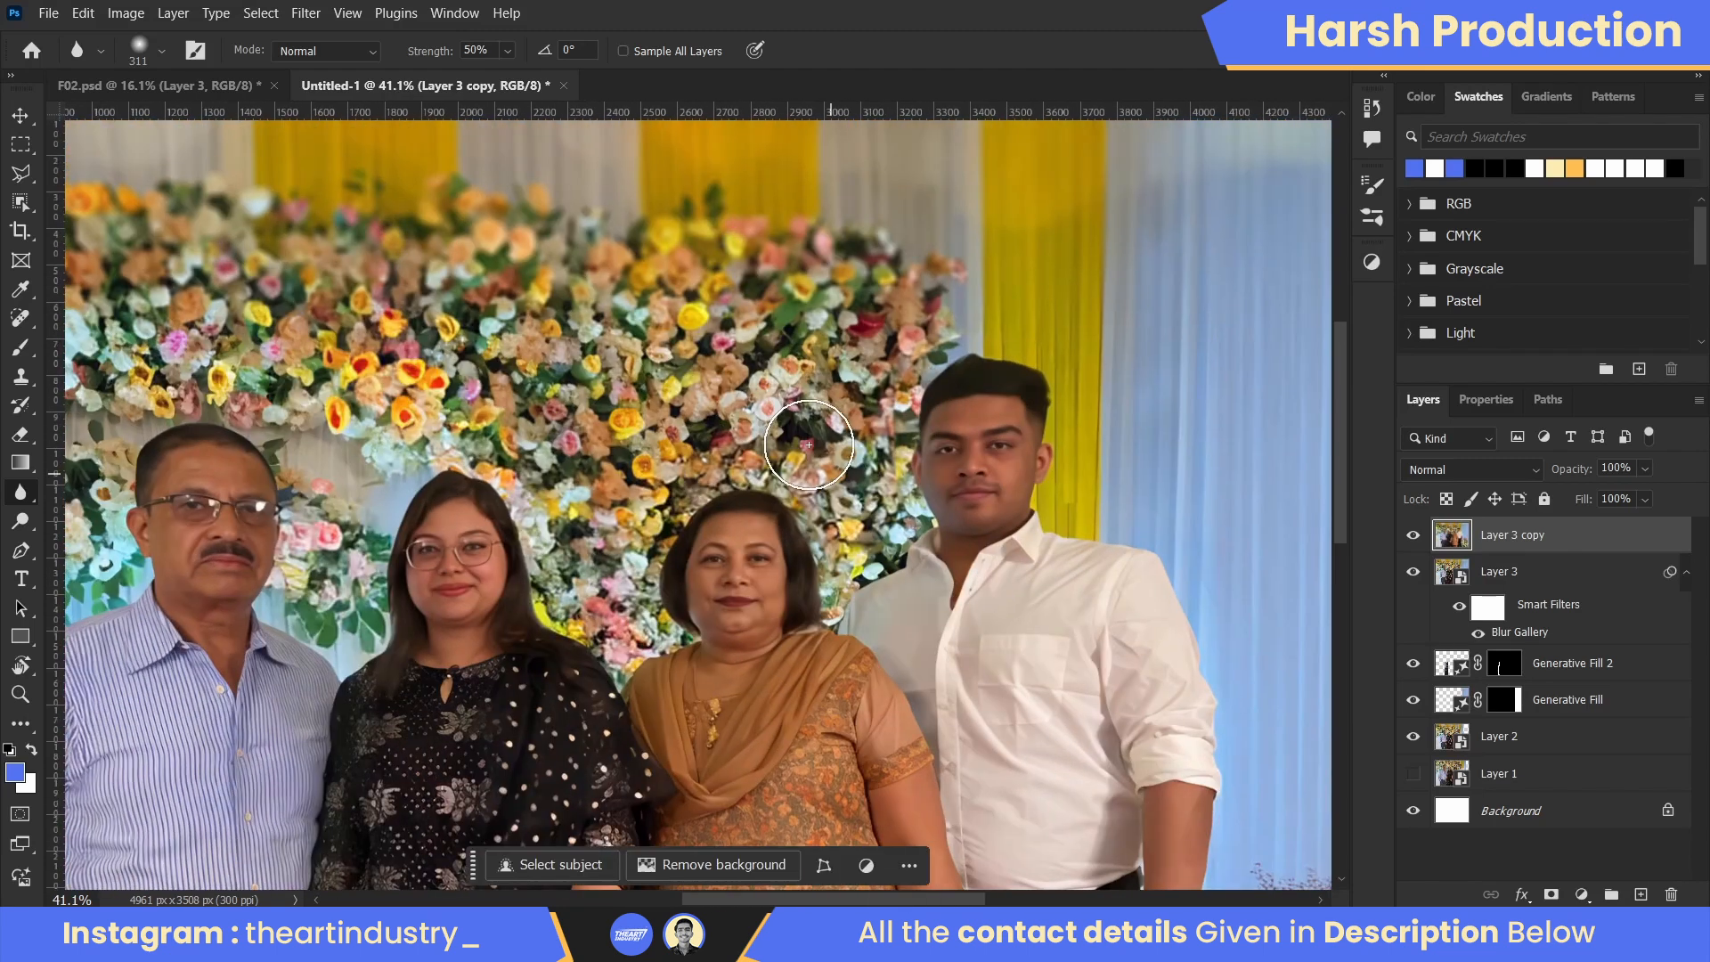
right_click(836, 270, "alt")
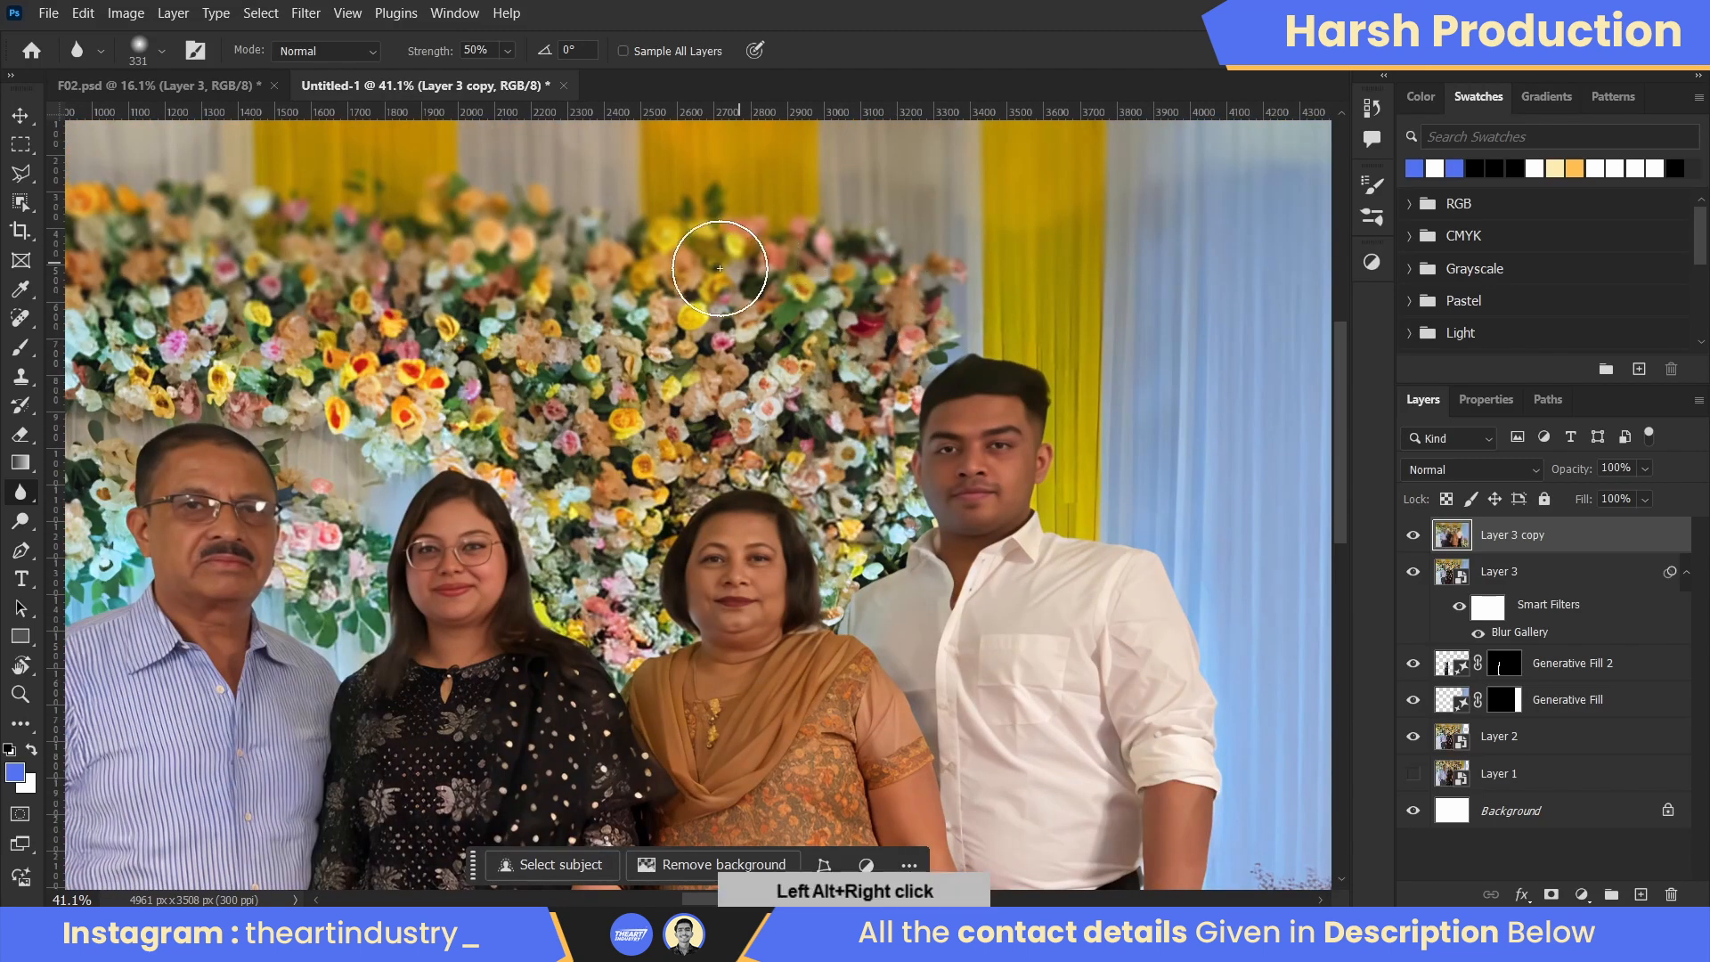
- Examine the clothing, curtains and flowers around the man and the two women, reducing the Blur brush to 165 px
mouse_move(1236, 619)
left_mouse_down()
mouse_move(1057, 450)
mouse_move(1055, 423)
left_mouse_up()
left_click_drag(499, 650, 866, 543)
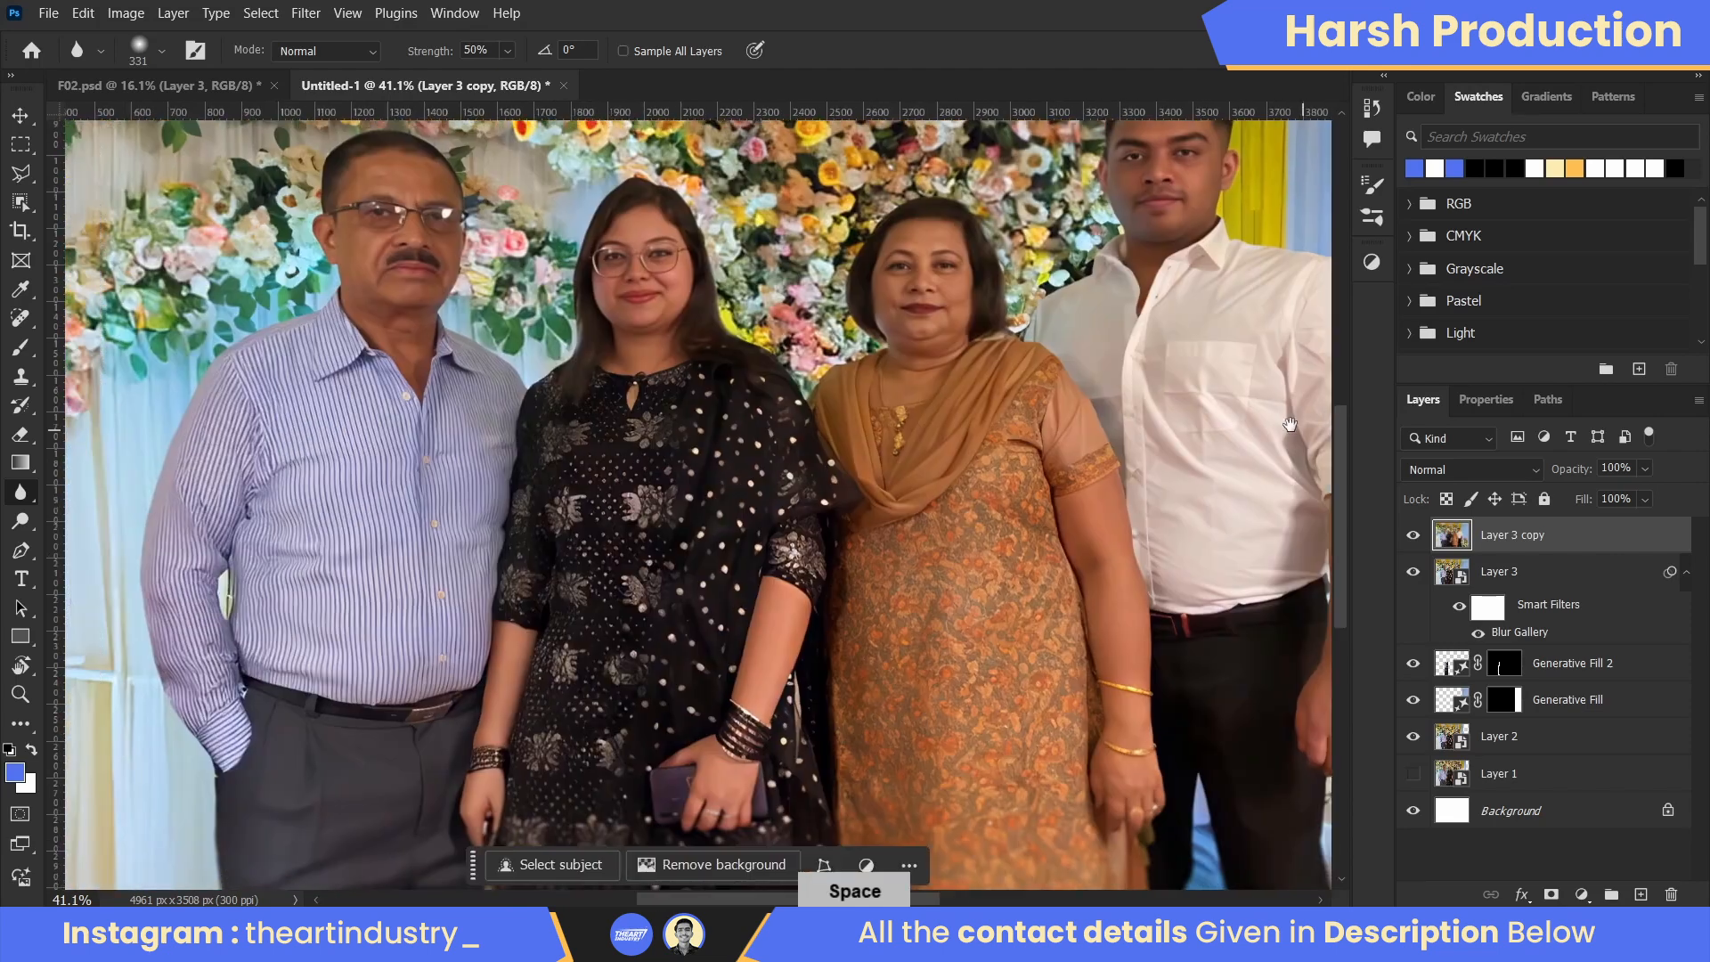
left_click_drag(568, 838, 787, 629)
left_click_drag(389, 436, 554, 623)
right_click(559, 564, "alt")
left_click_drag(652, 163, 583, 351)
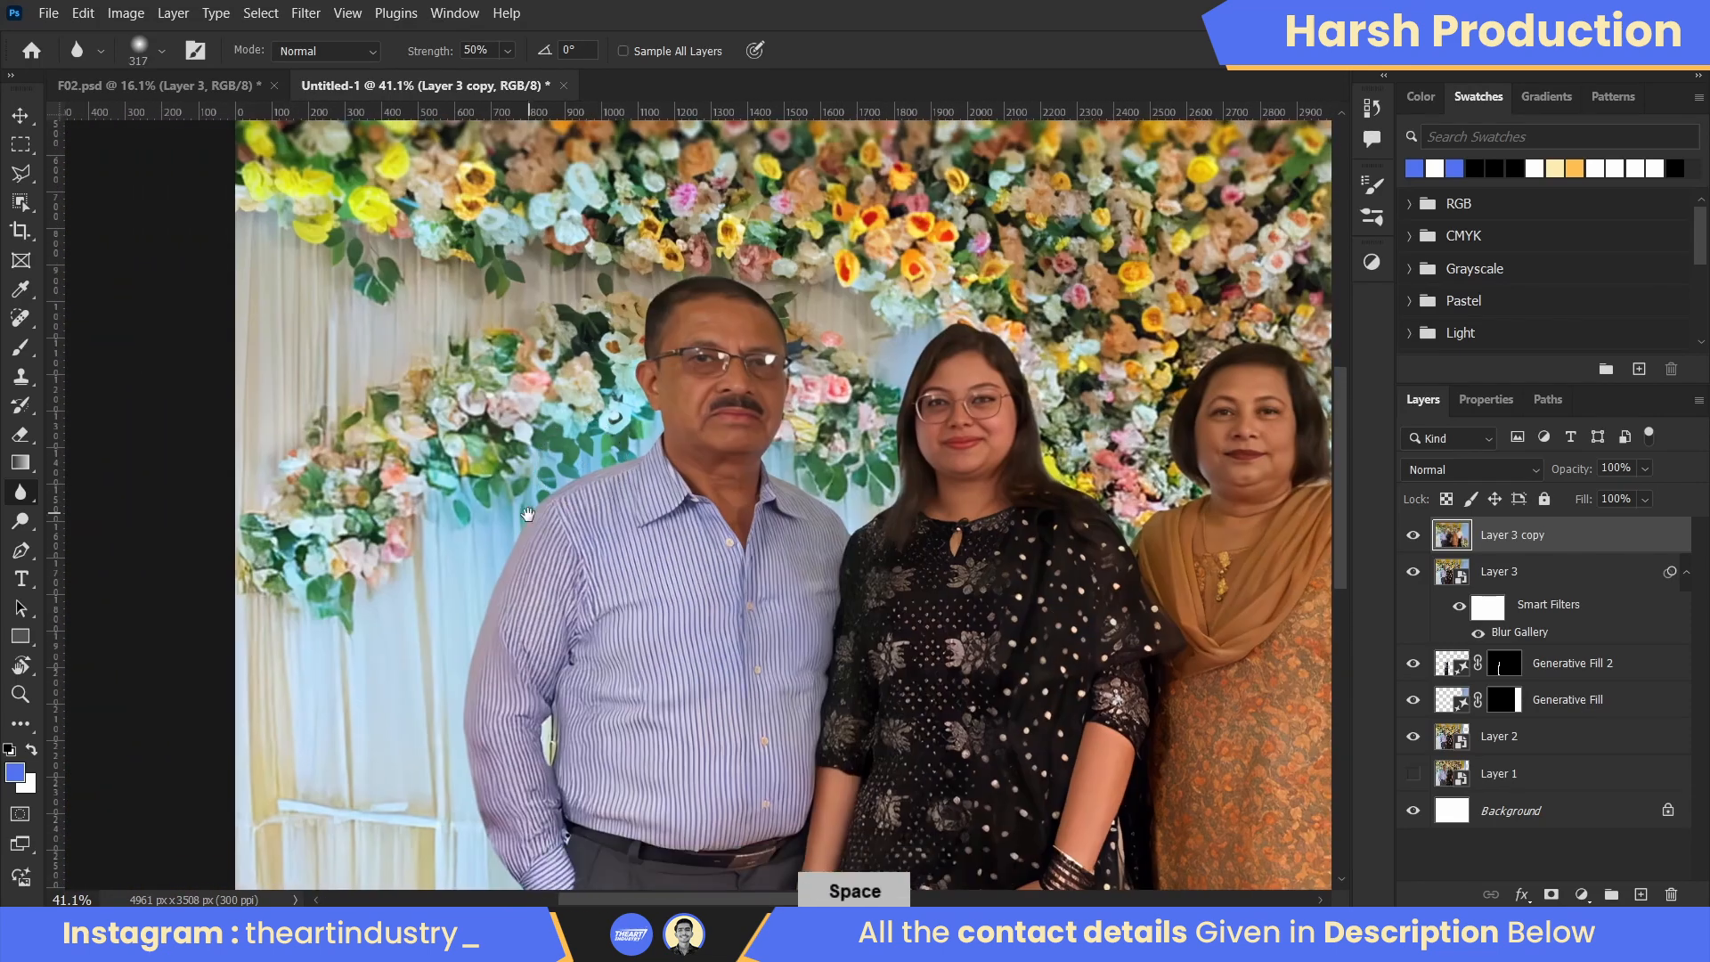
left_click_drag(559, 708, 576, 535)
left_click_drag(630, 716, 596, 650)
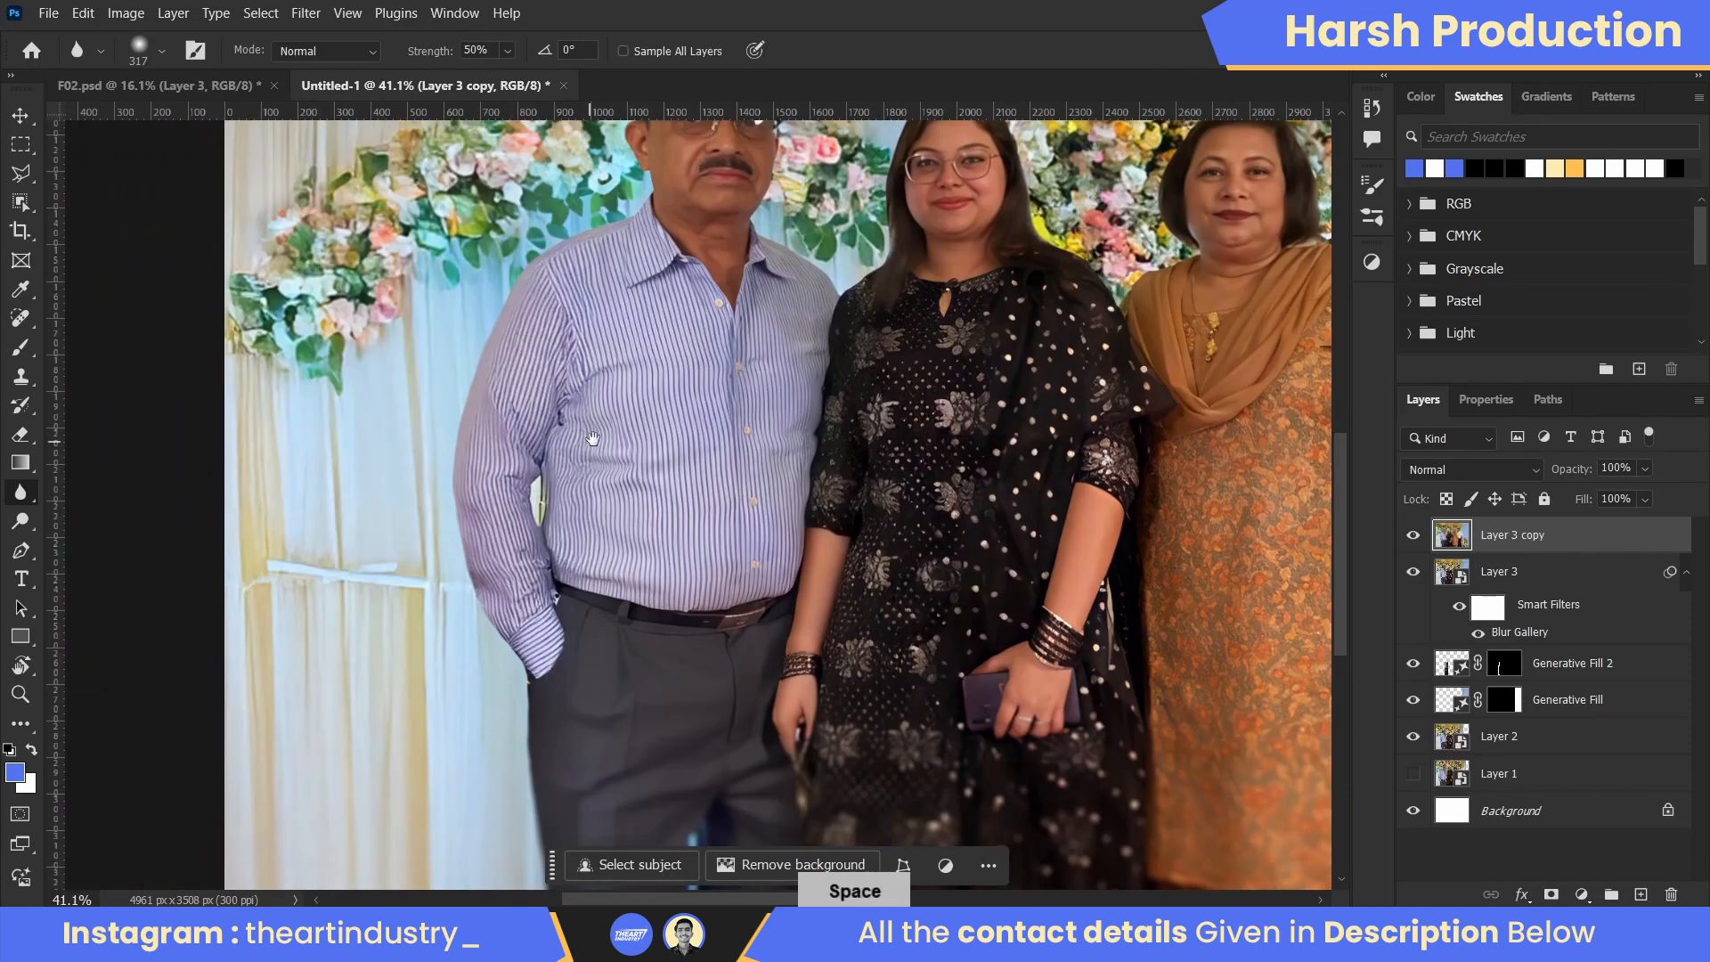
left_click_drag(758, 223, 667, 543)
right_click(659, 383, "alt")
left_click_drag(659, 383, 606, 338)
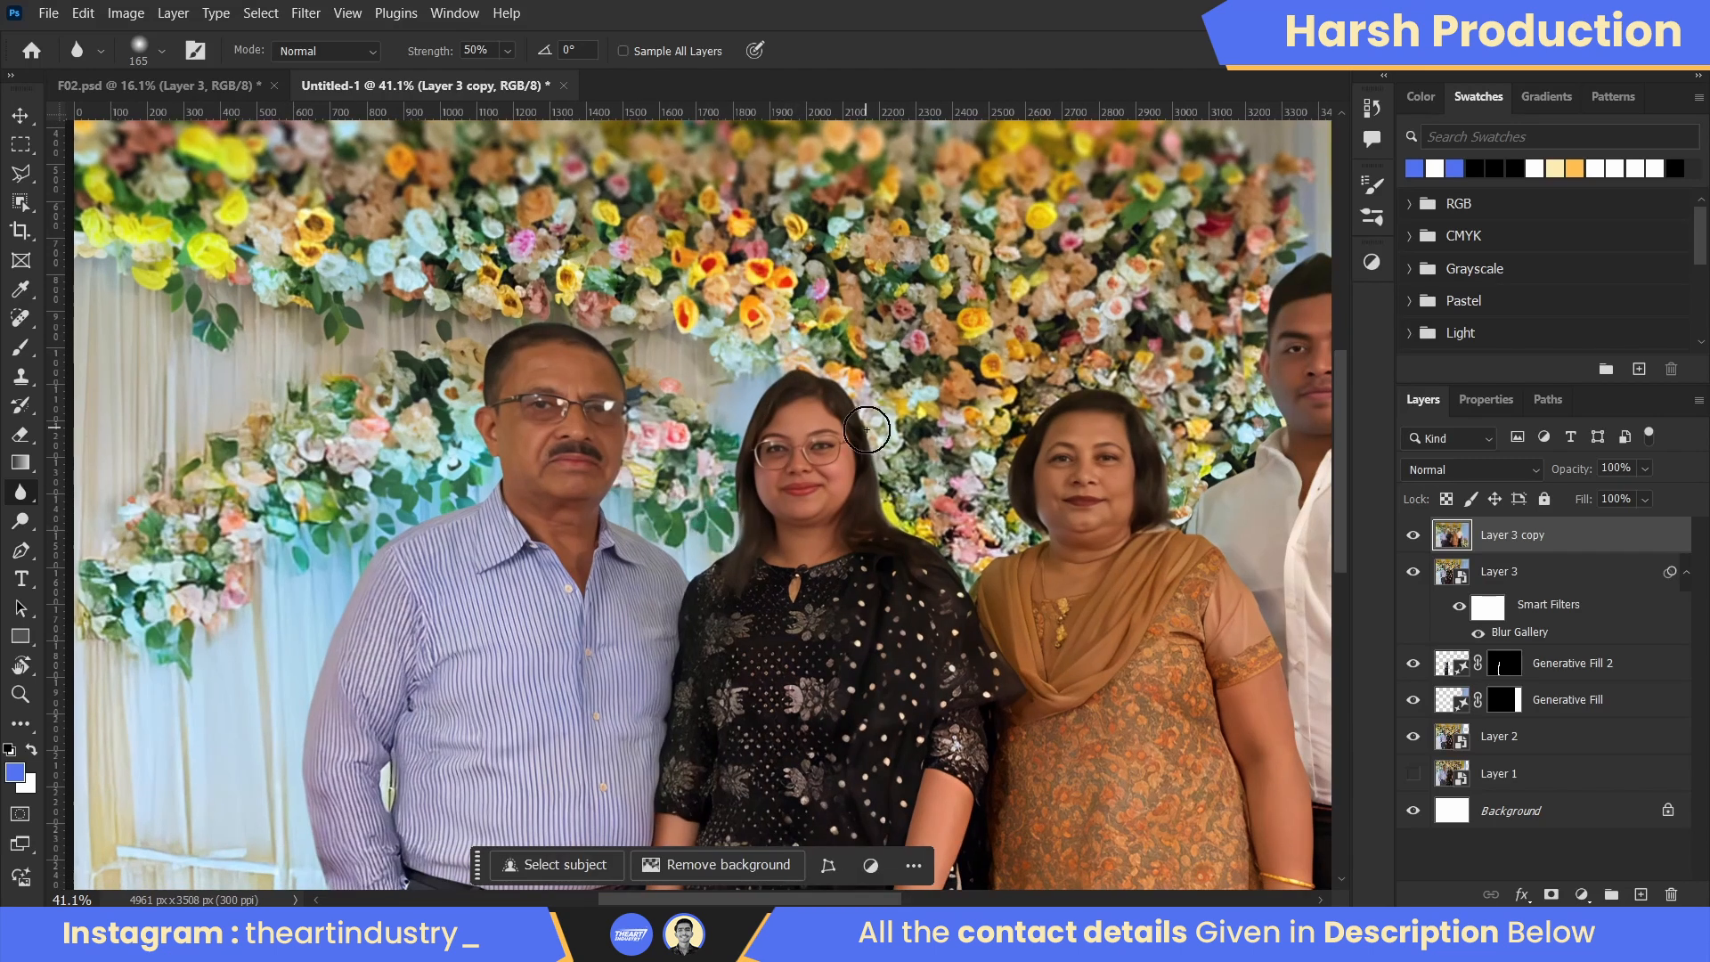
- On the Smart Object duplicate of Layer 3 copy, start a Camera Raw Filter with Vibrance +25 and Saturation +5
scroll(809, 381, "down", 8)
scroll(799, 455, "up", 2)
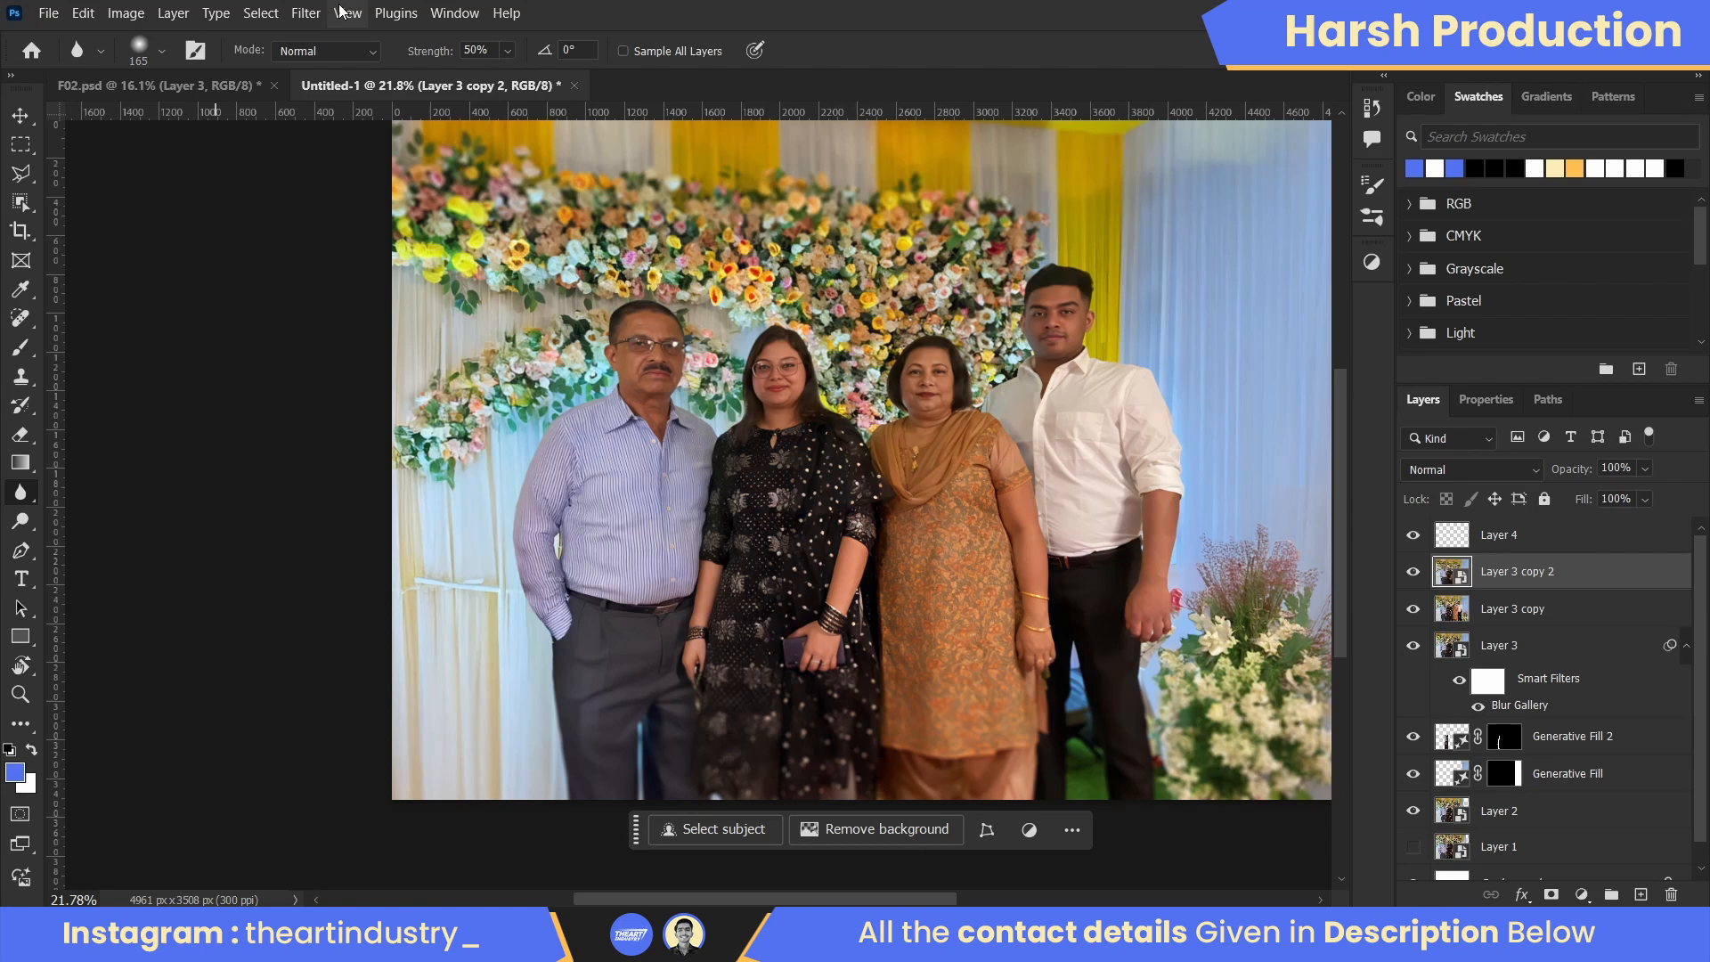
left_click(308, 13)
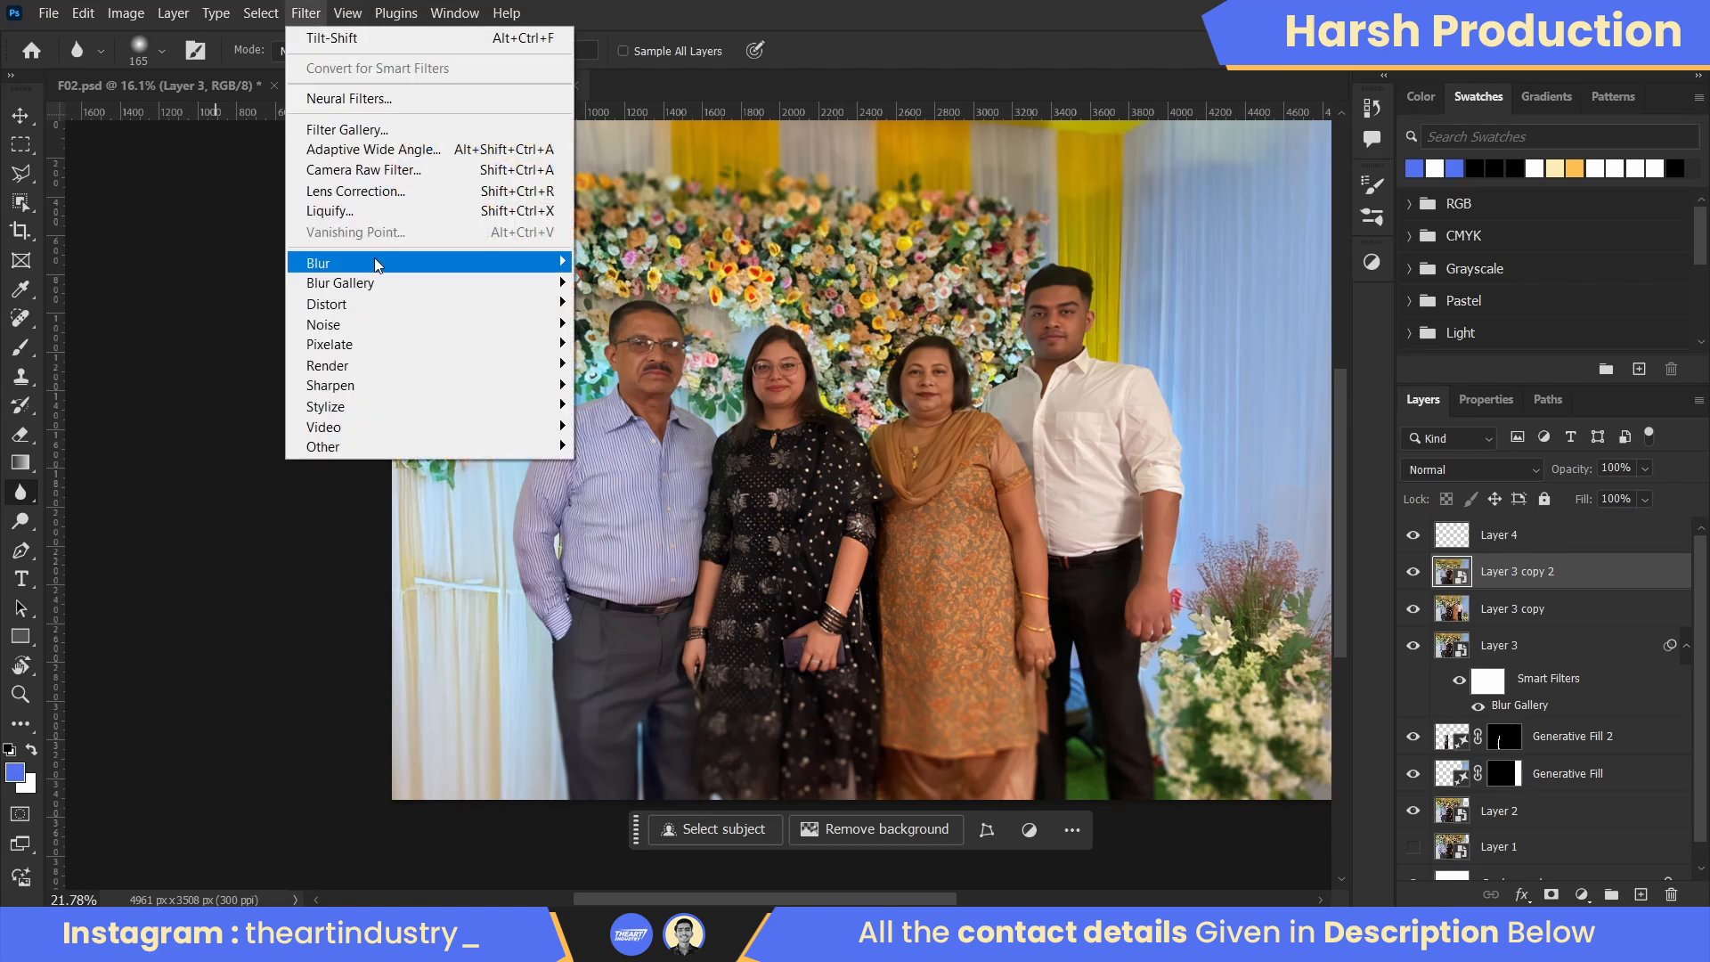
left_click(379, 169)
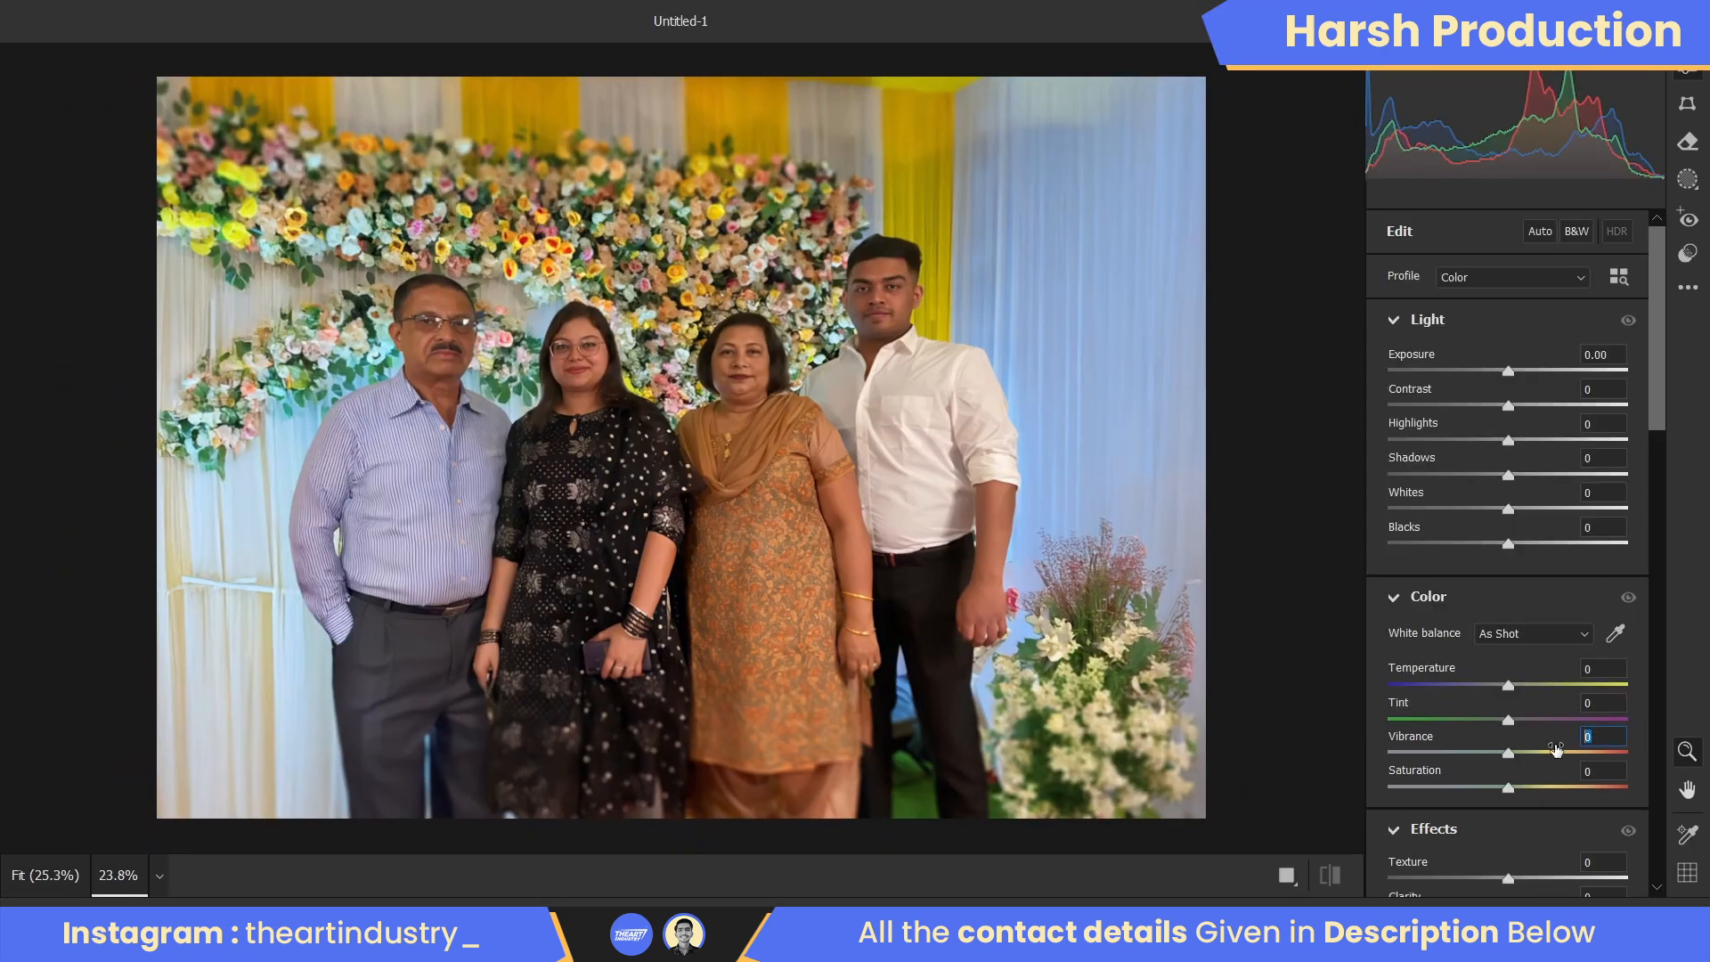
type("25")
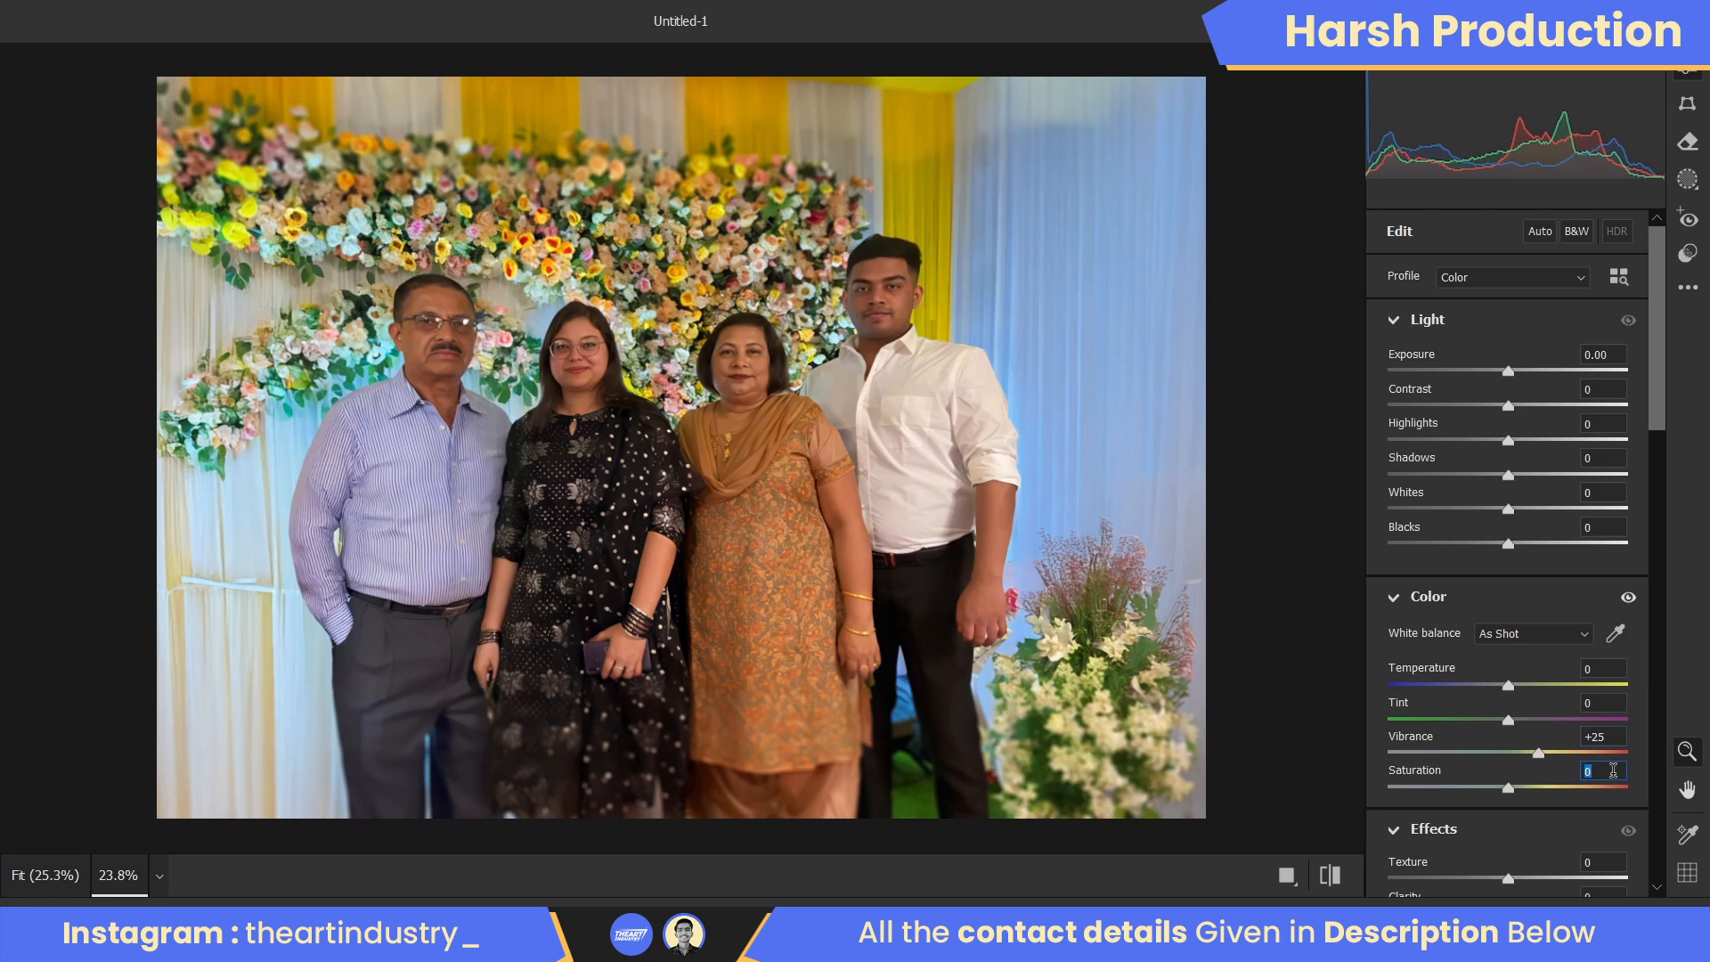
scroll(1613, 770, "down", 5)
- Set the Camera Raw Texture effect to +25 and Clarity to +5
type("2")
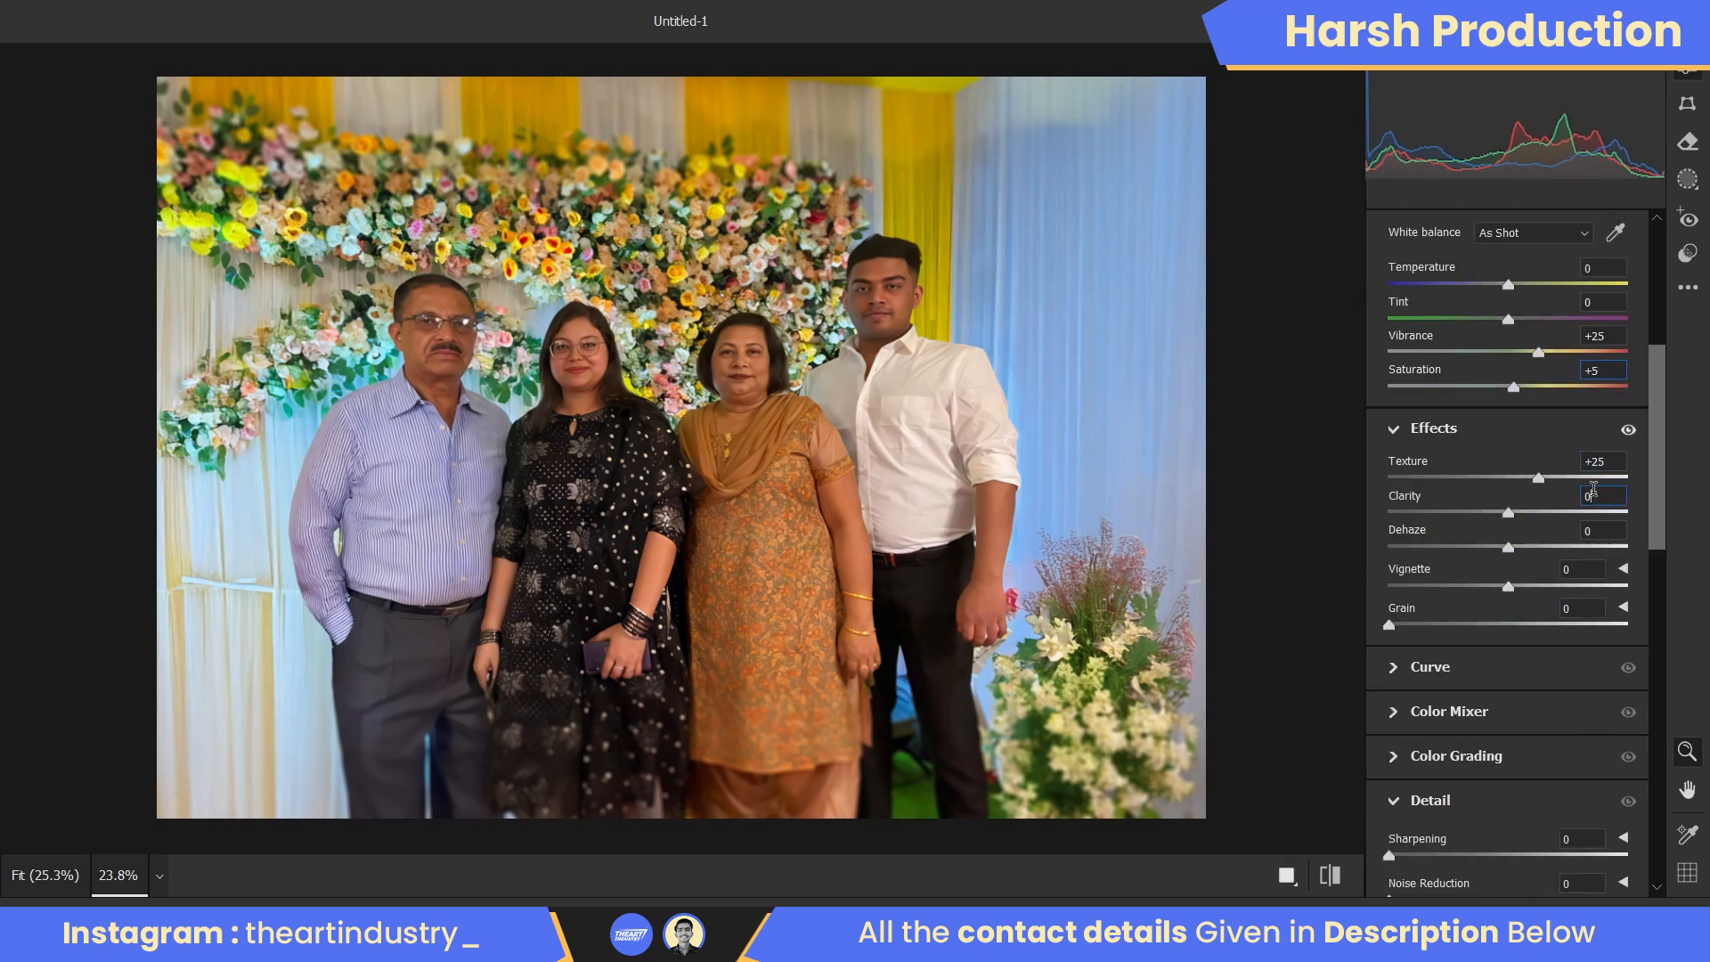
type("5")
key("Return")
- Apply the Camera Raw Filter with Grain at 15 and Sharpening at 13, and save the document as FF.psd
key("ctrl+plus")
key("ctrl+plus")
key("ctrl+minus")
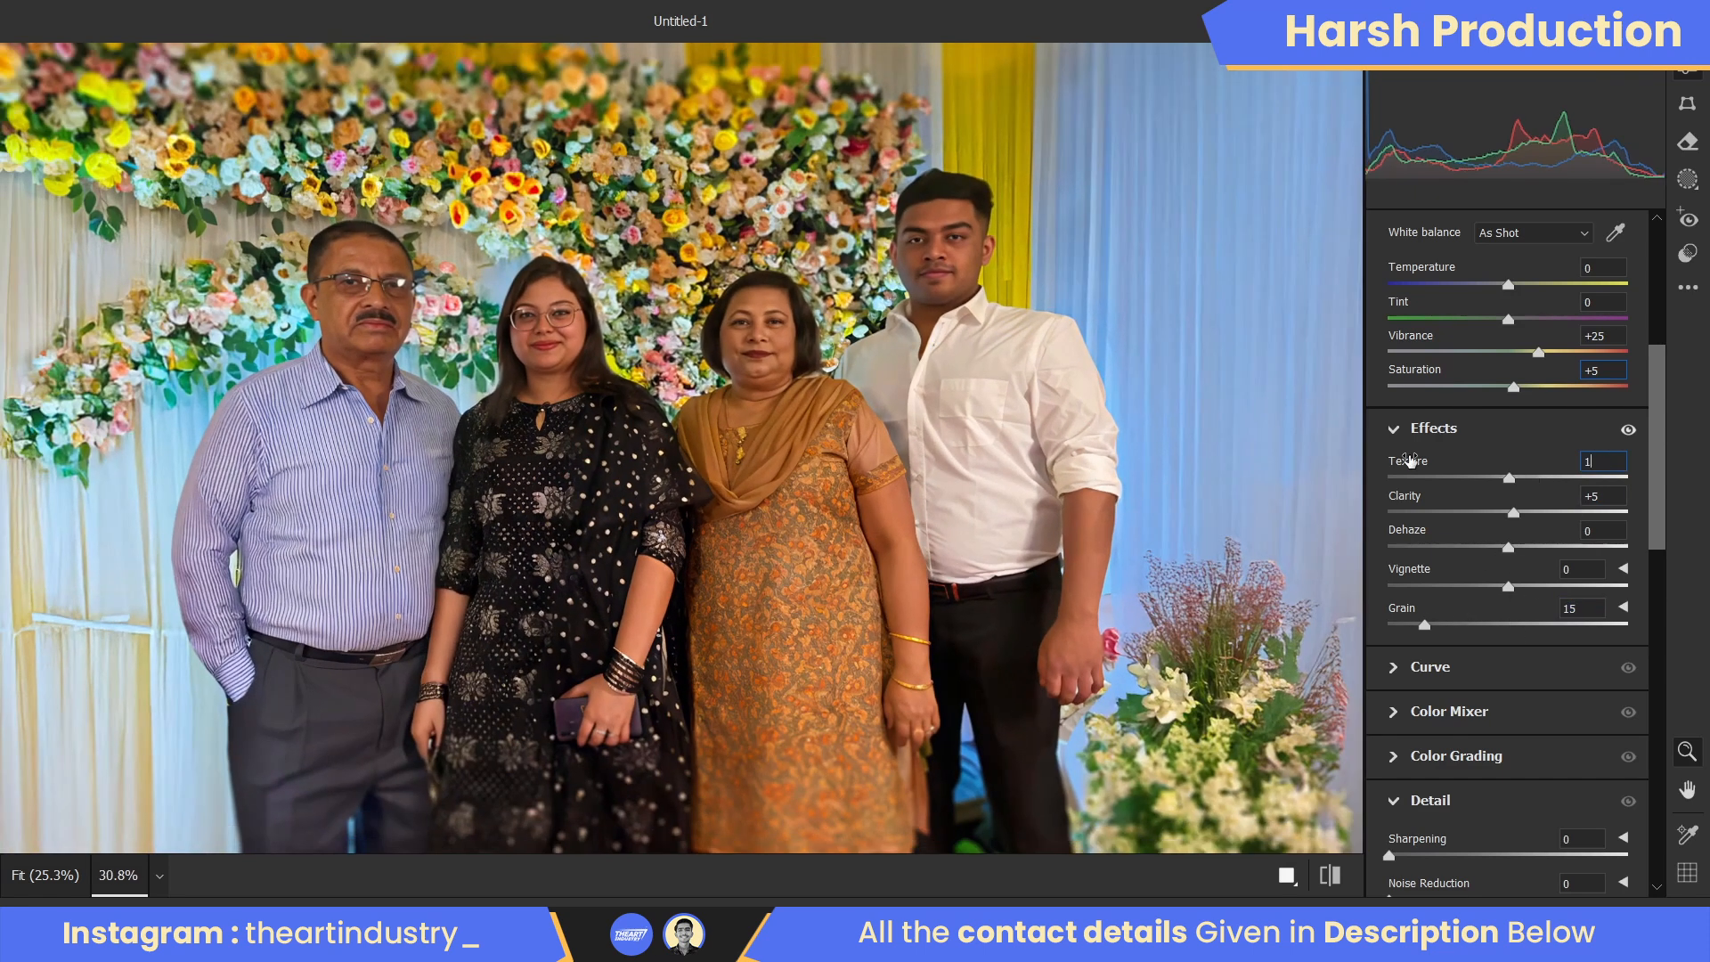
scroll(1395, 478, "down", 5)
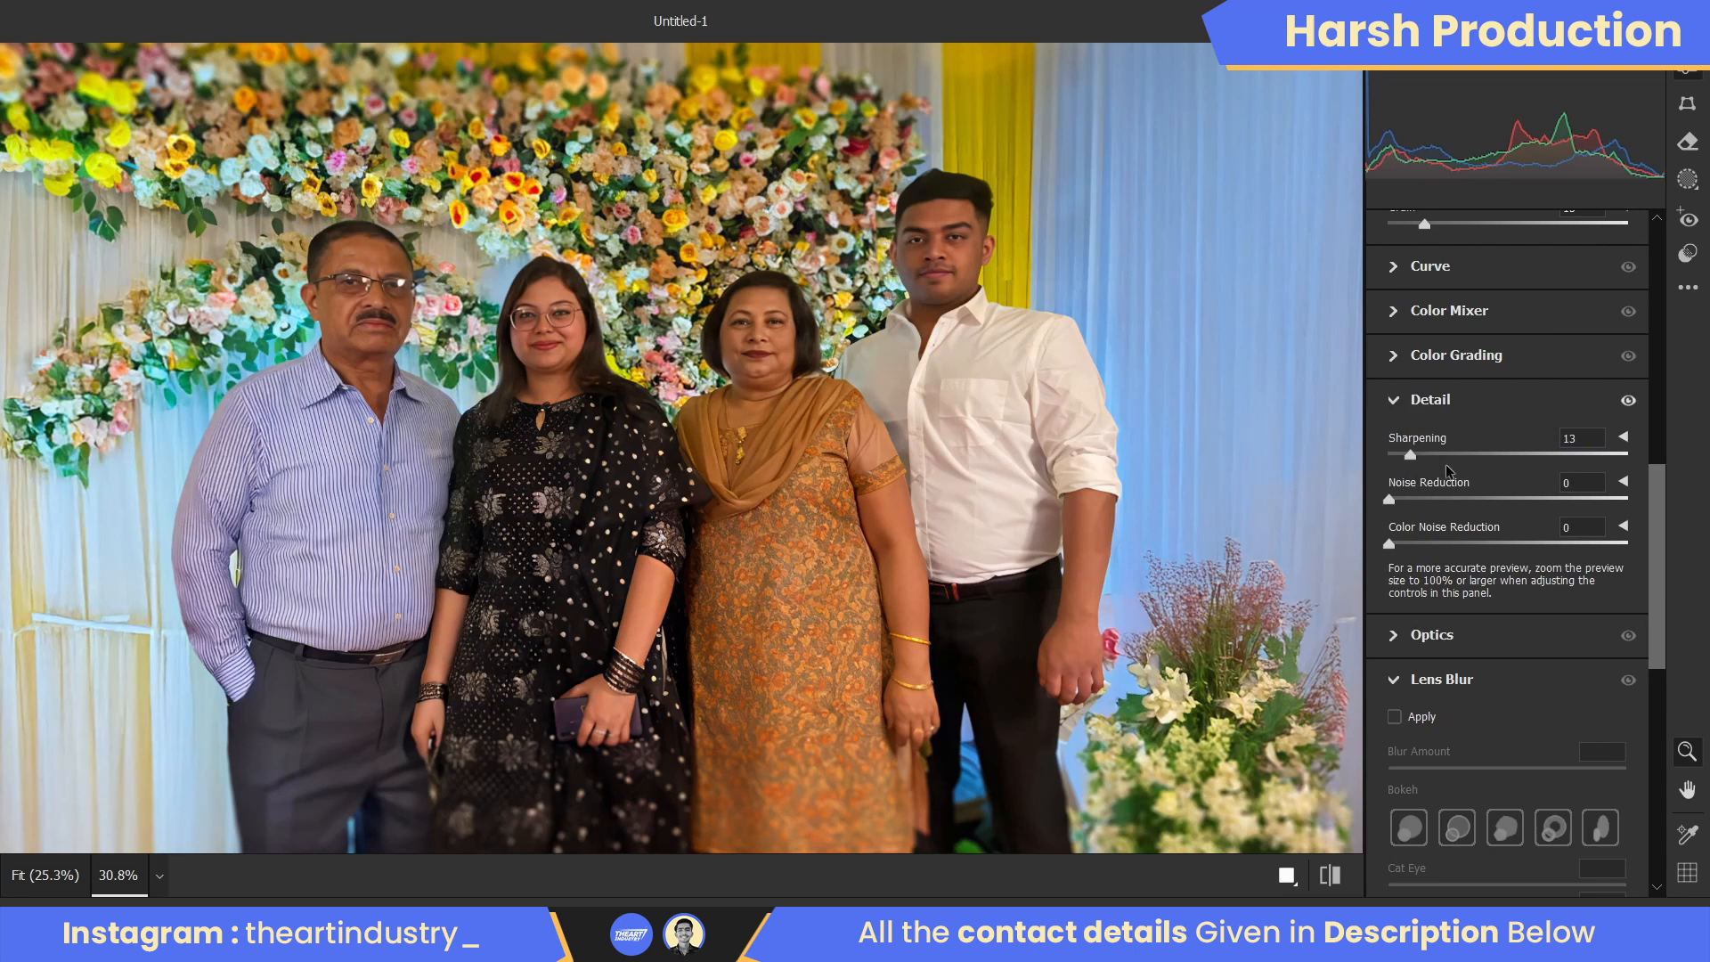
key("Return")
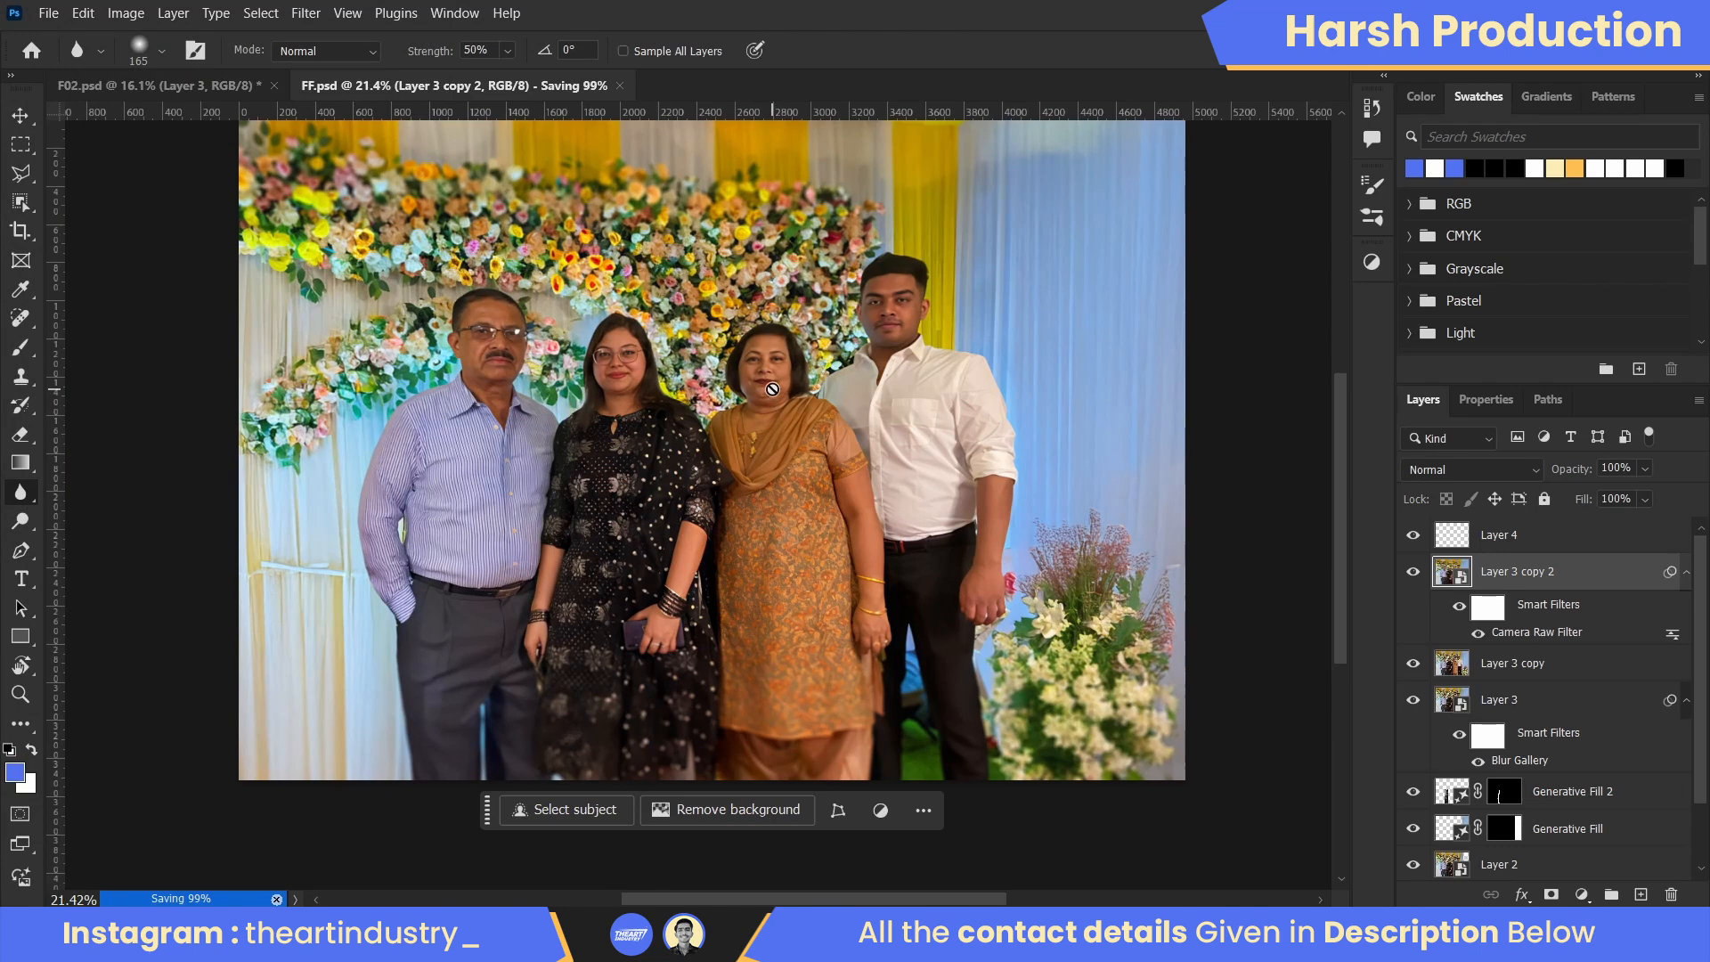
- Review the finished composite in full-screen mode, checking the faces, clothing, floral backdrop and lower edge
key("f")
key("f")
scroll(823, 362, "up", 5)
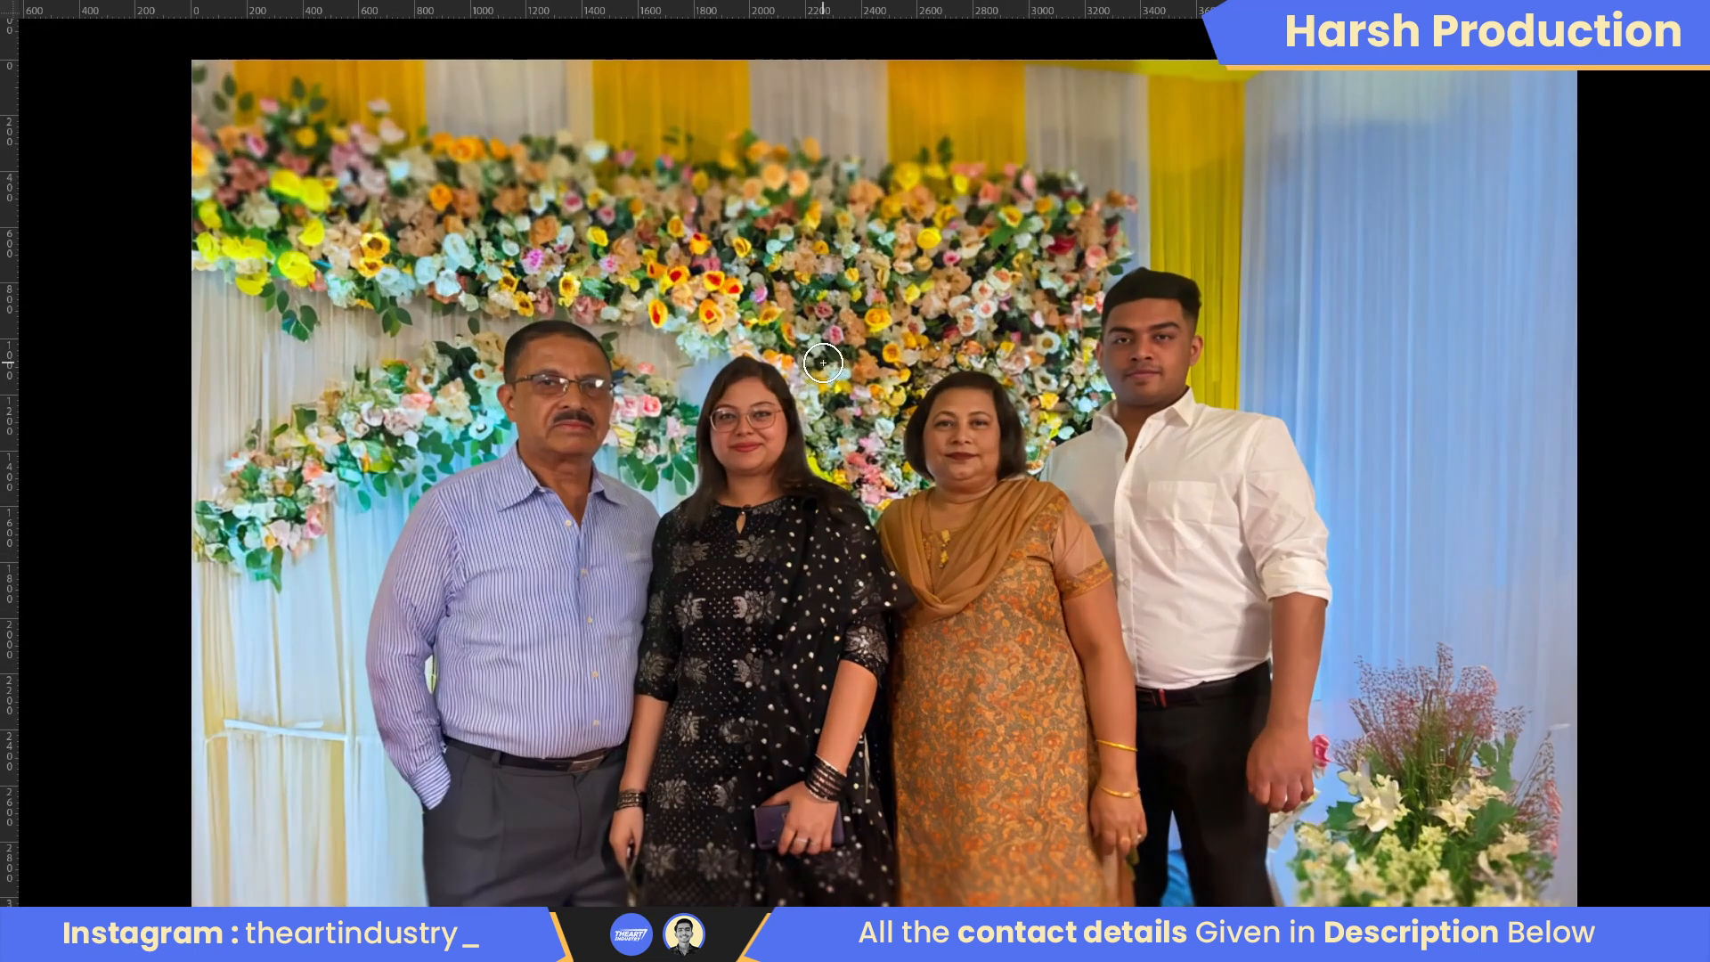
scroll(823, 363, "up", 2)
left_click_drag(824, 363, 873, 198)
scroll(751, 489, "down", 6)
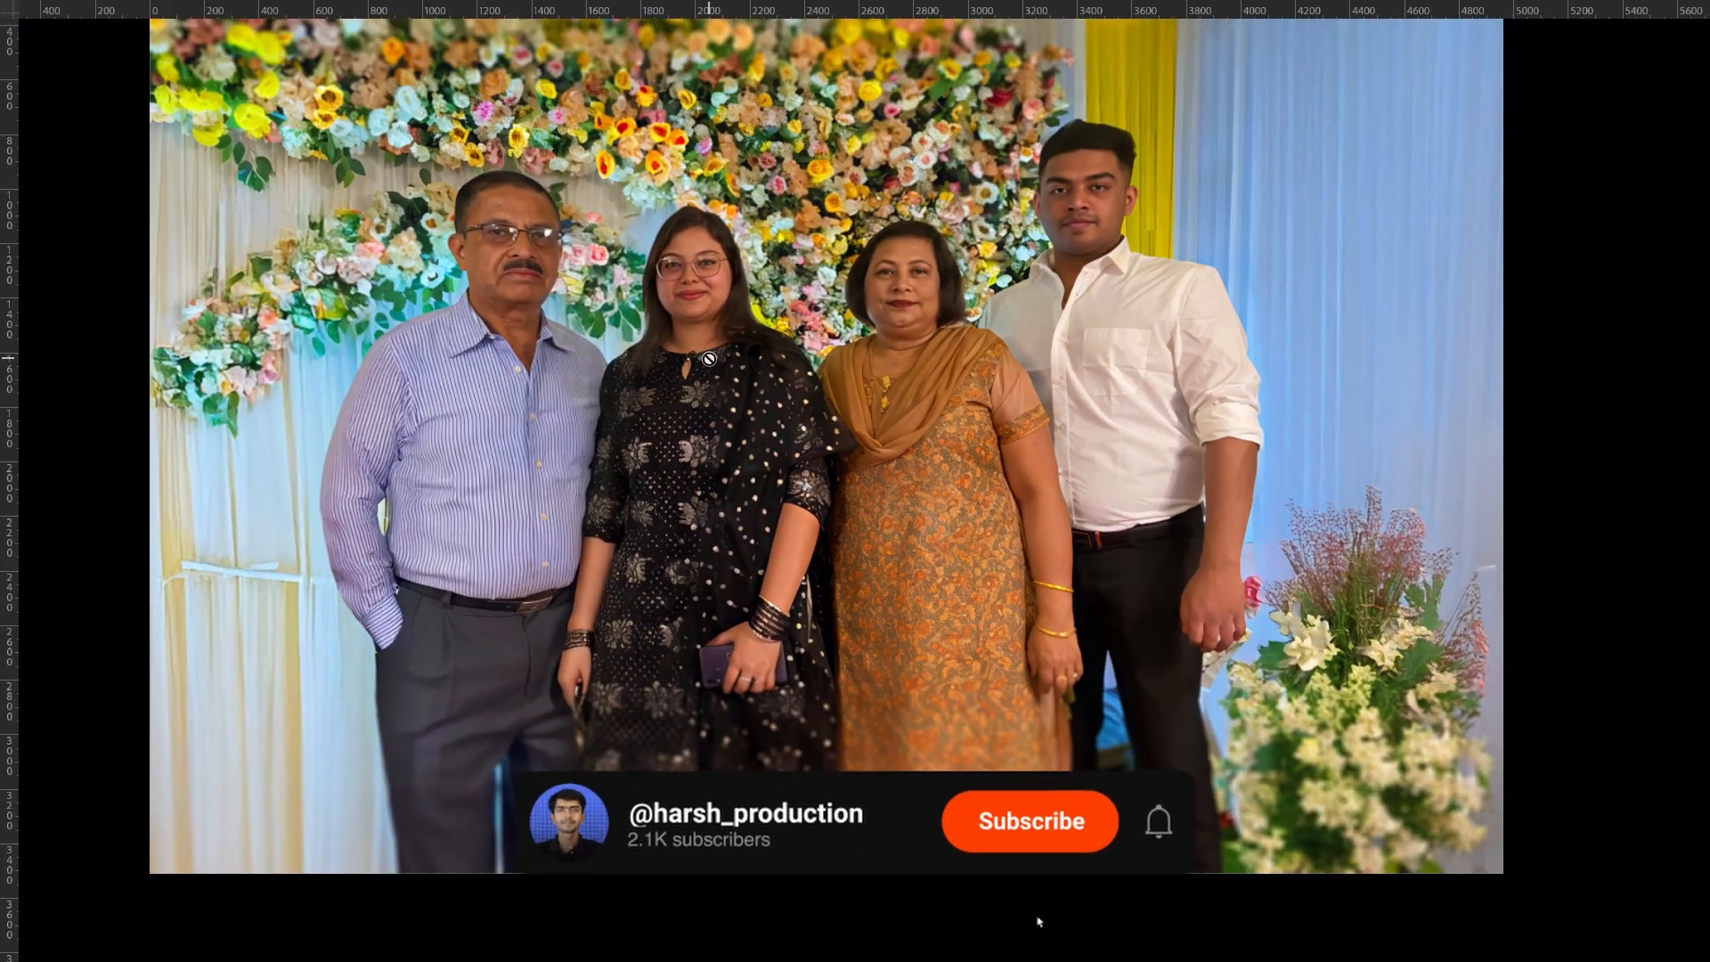
left_click_drag(764, 546, 744, 436)
left_click_drag(901, 574, 940, 603)
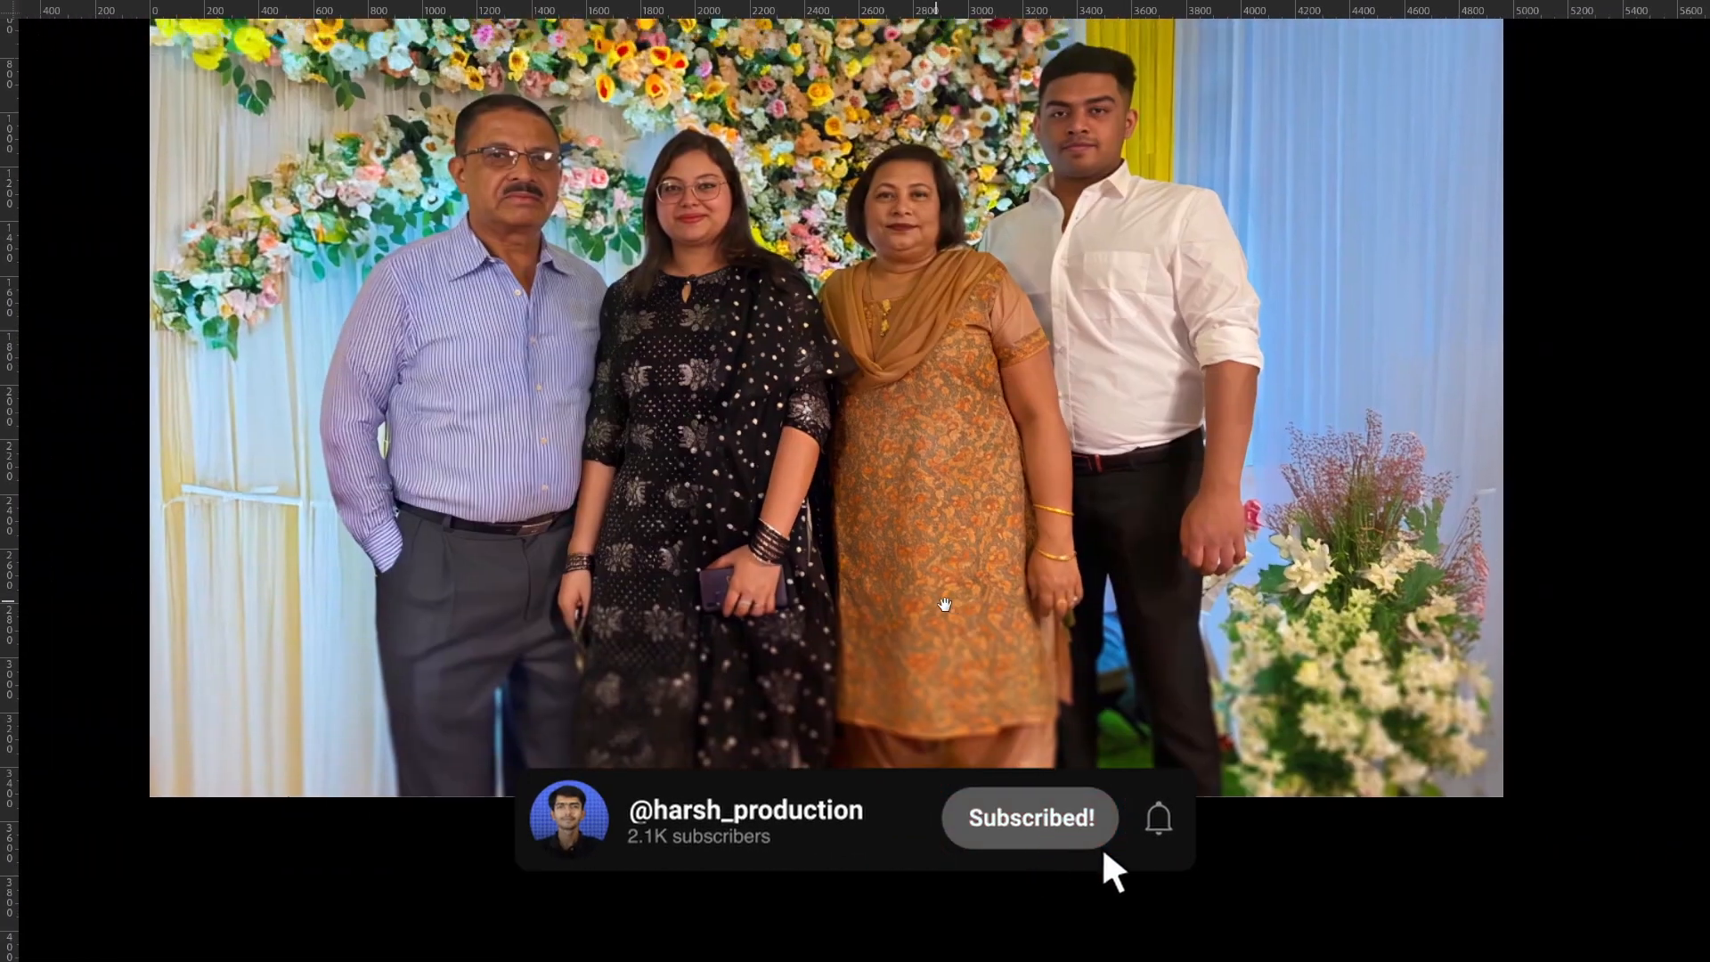
scroll(943, 604, "down", 2)
left_click_drag(837, 406, 834, 470)
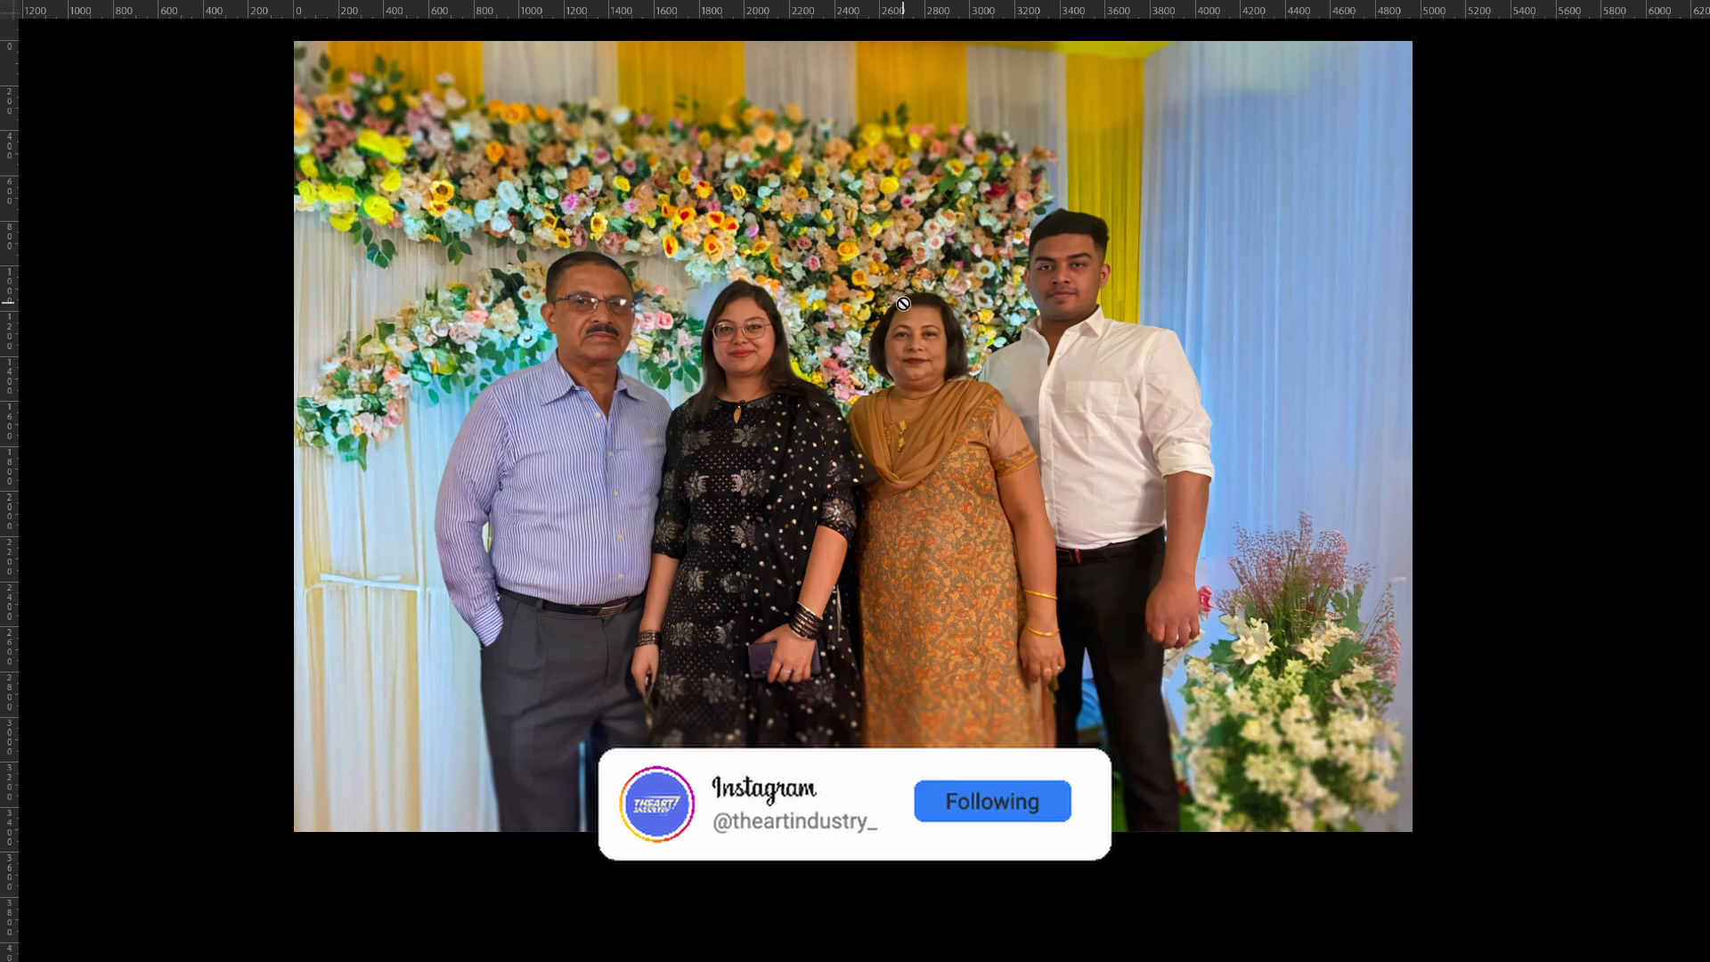
left_click_drag(903, 303, 891, 356)
scroll(786, 424, "up", 1)
left_click_drag(812, 394, 817, 371)
scroll(813, 379, "up", 1)
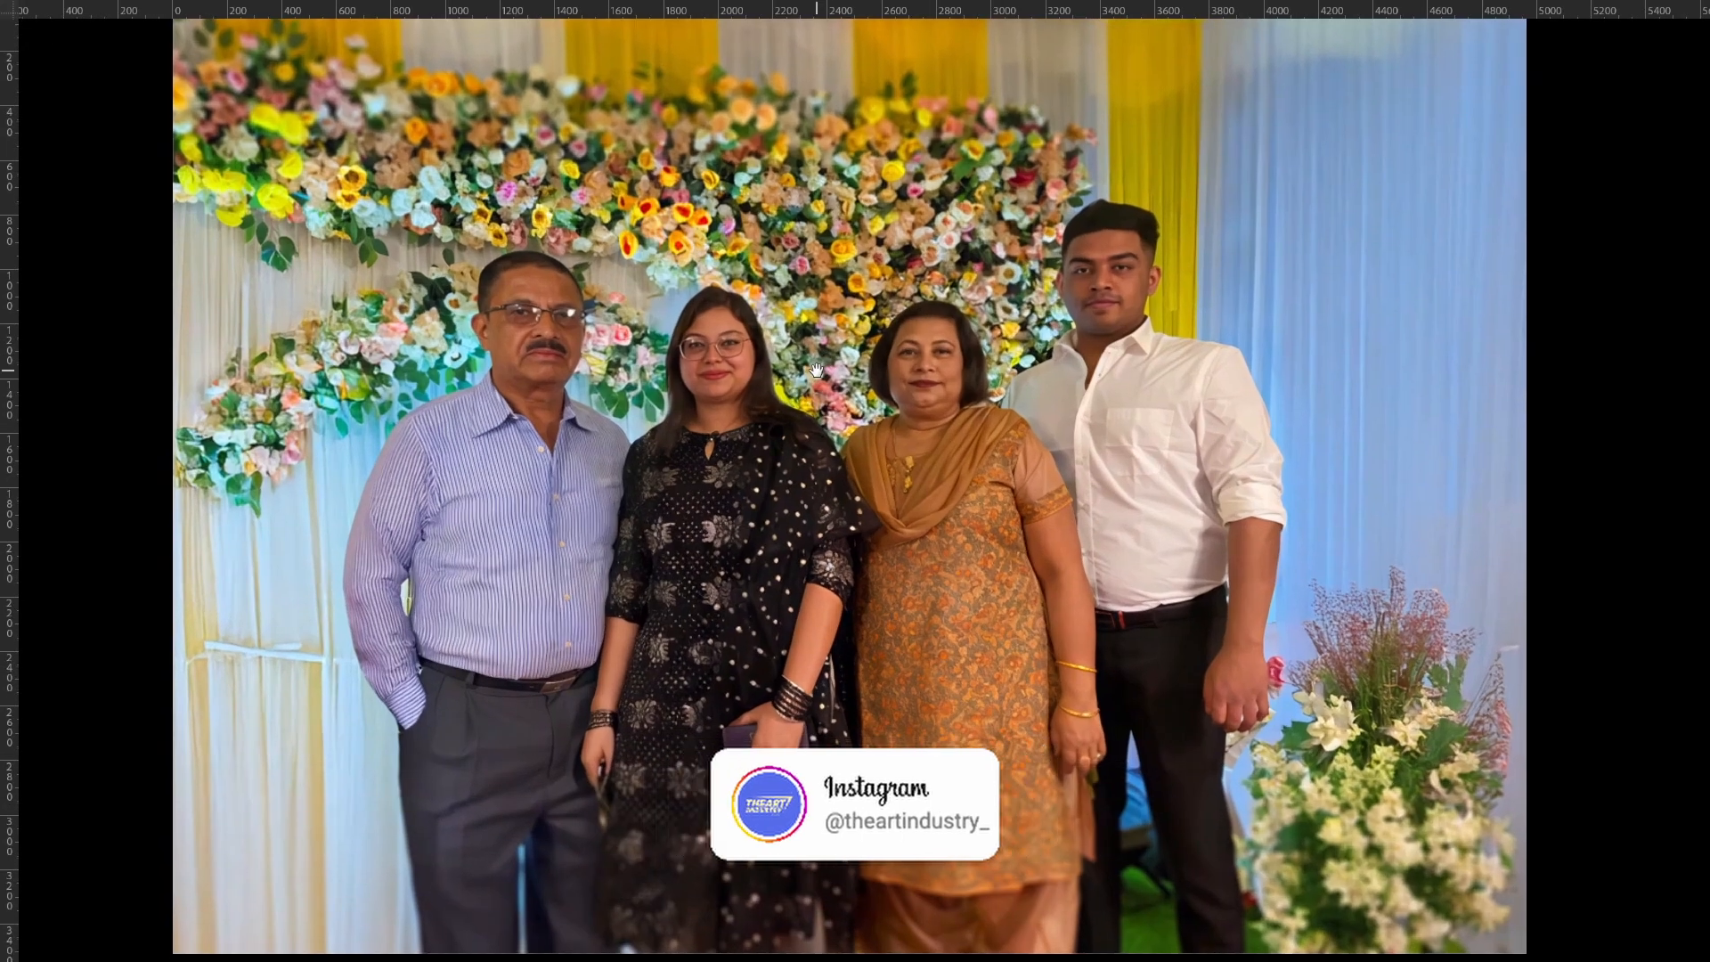